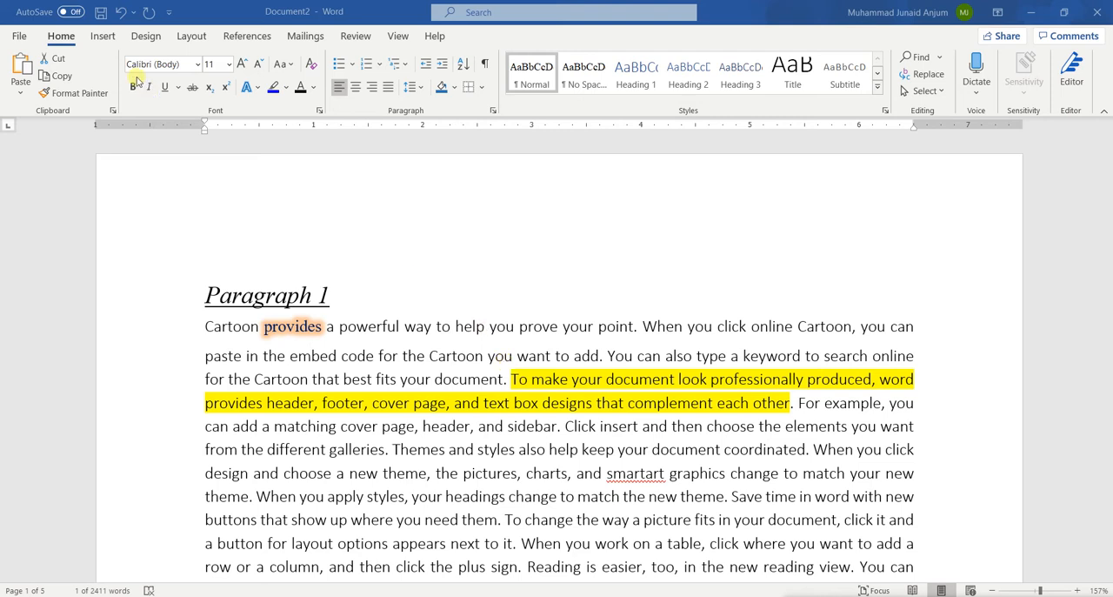
Step: Insert the built-in Motion cover page at the start of the document
click(102, 35)
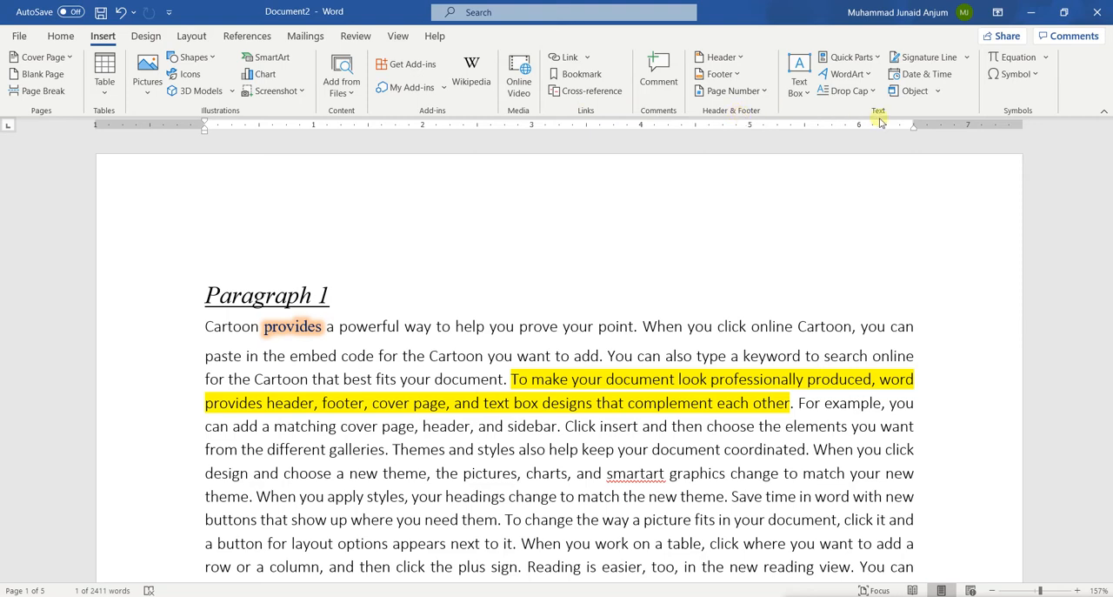
scroll(683, 391, down, 6)
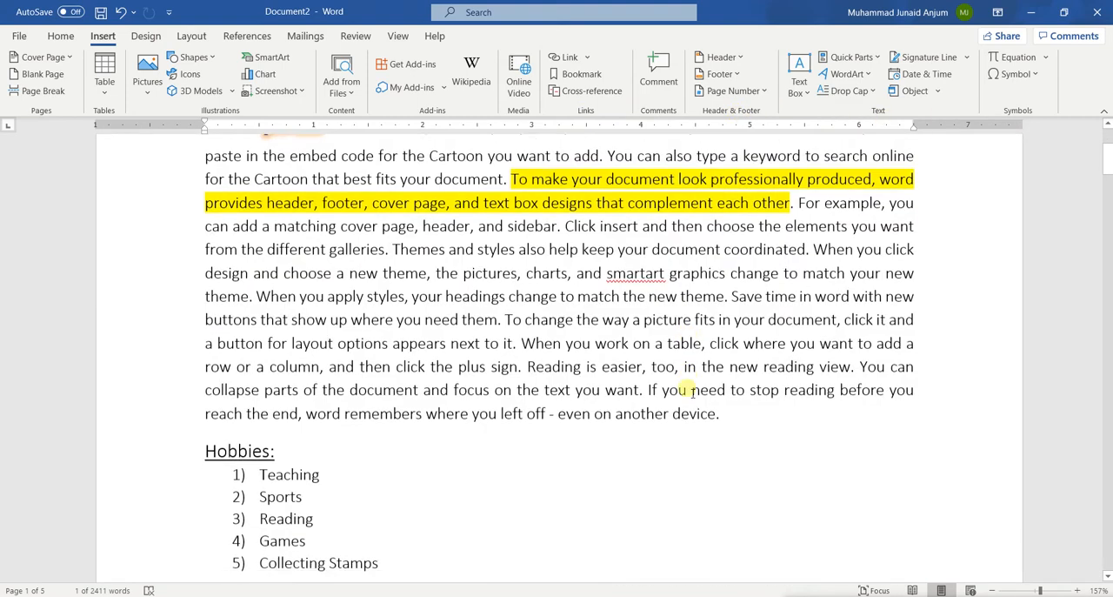
scroll(577, 315, up, 6)
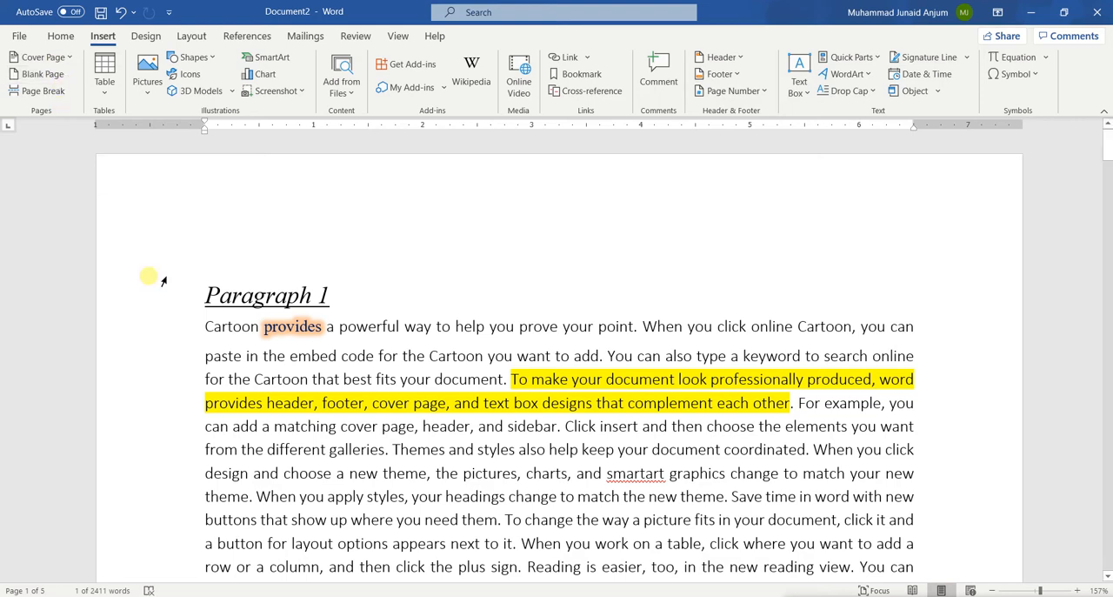
scroll(148, 276, down, 7)
scroll(148, 280, up, 7)
click(207, 296)
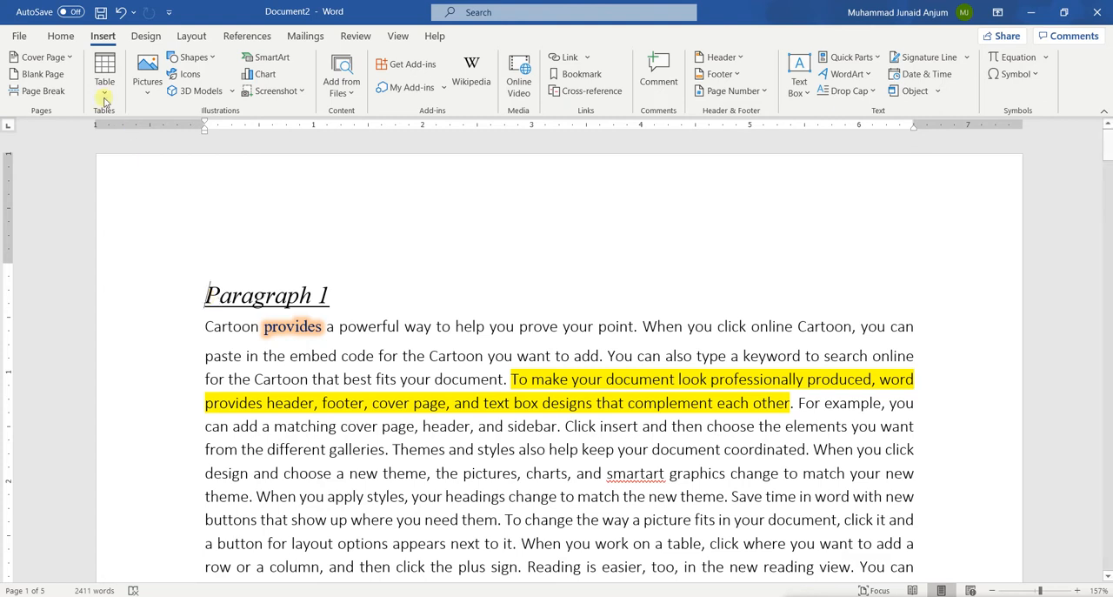
click(73, 62)
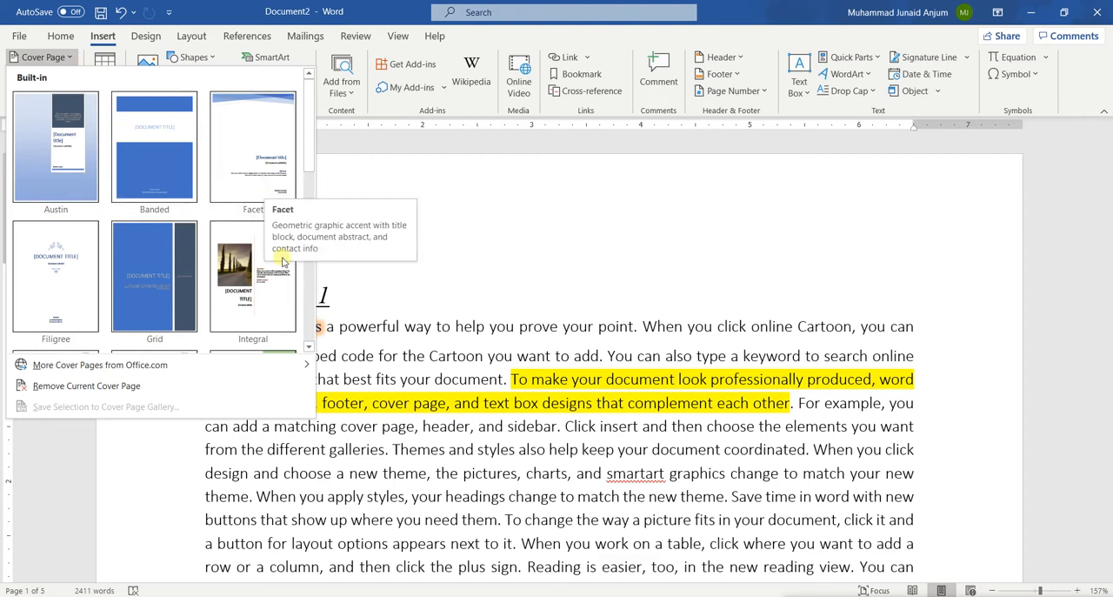
drag(306, 136, 315, 198)
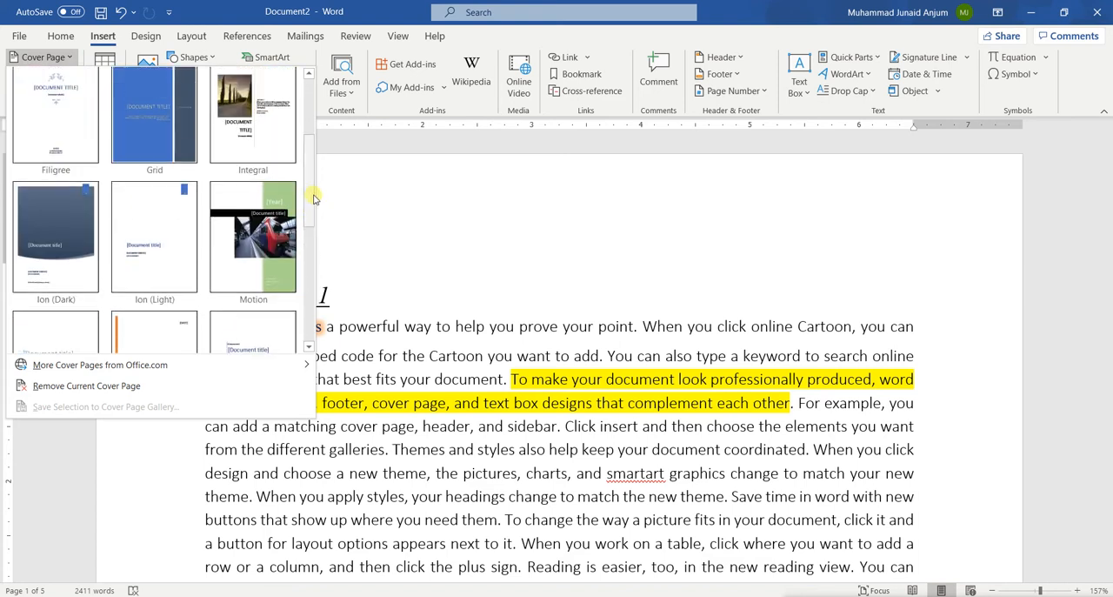
click(246, 241)
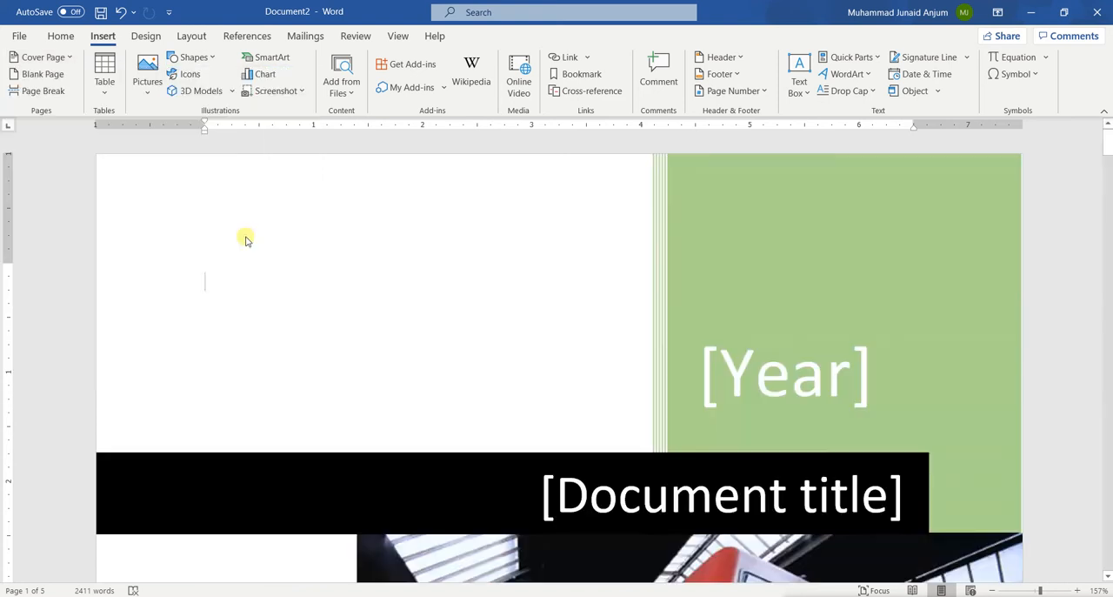
Step: Fill in the cover page's year field with 2020
scroll(476, 353, down, 15)
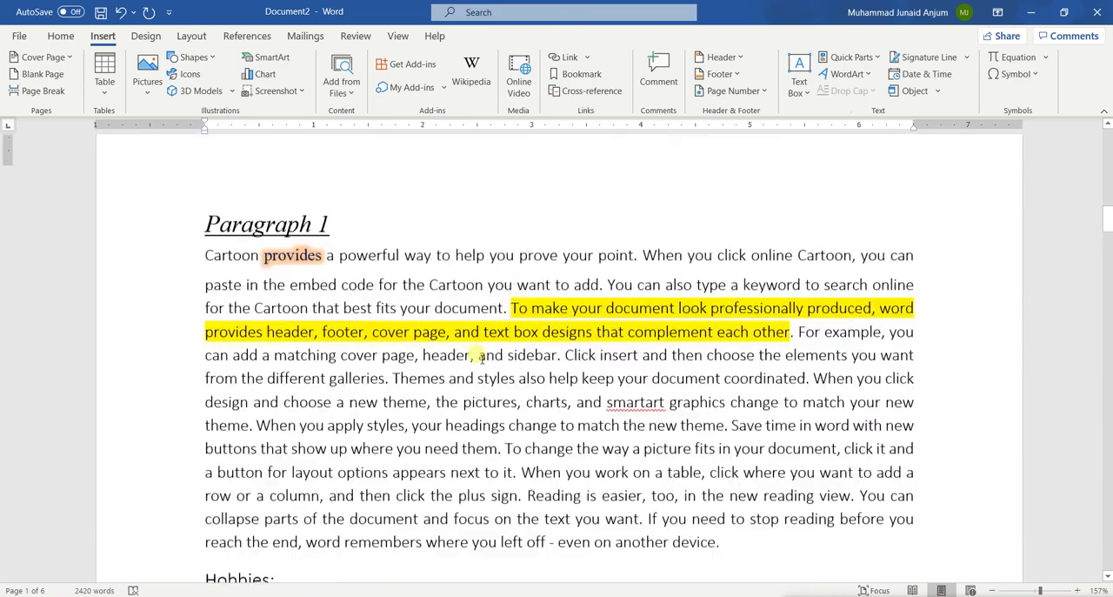
scroll(481, 408, up, 3)
scroll(481, 409, up, 15)
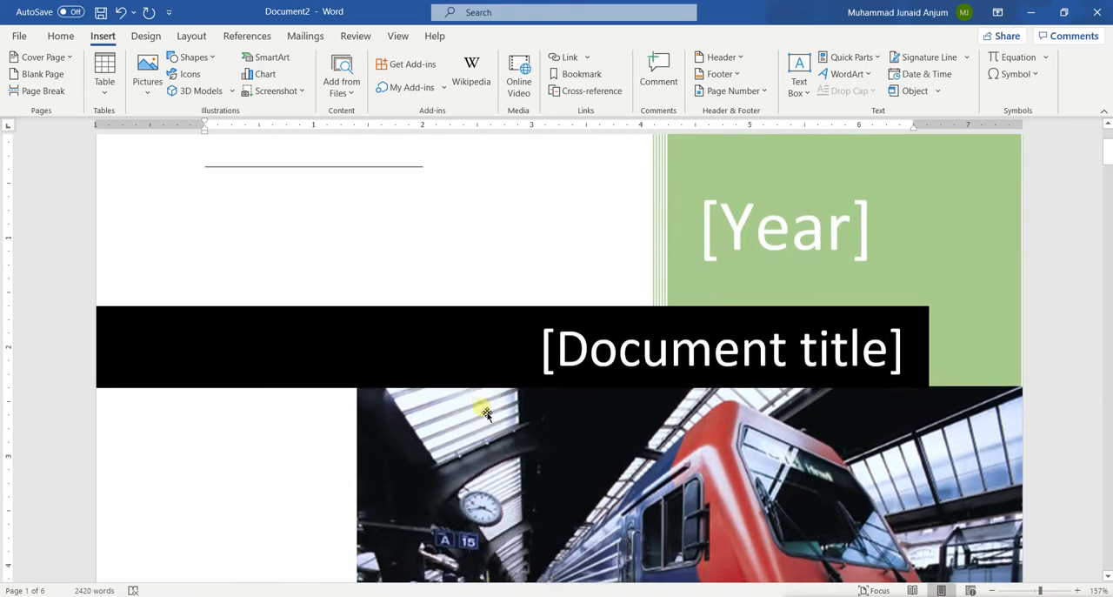
scroll(481, 409, down, 5)
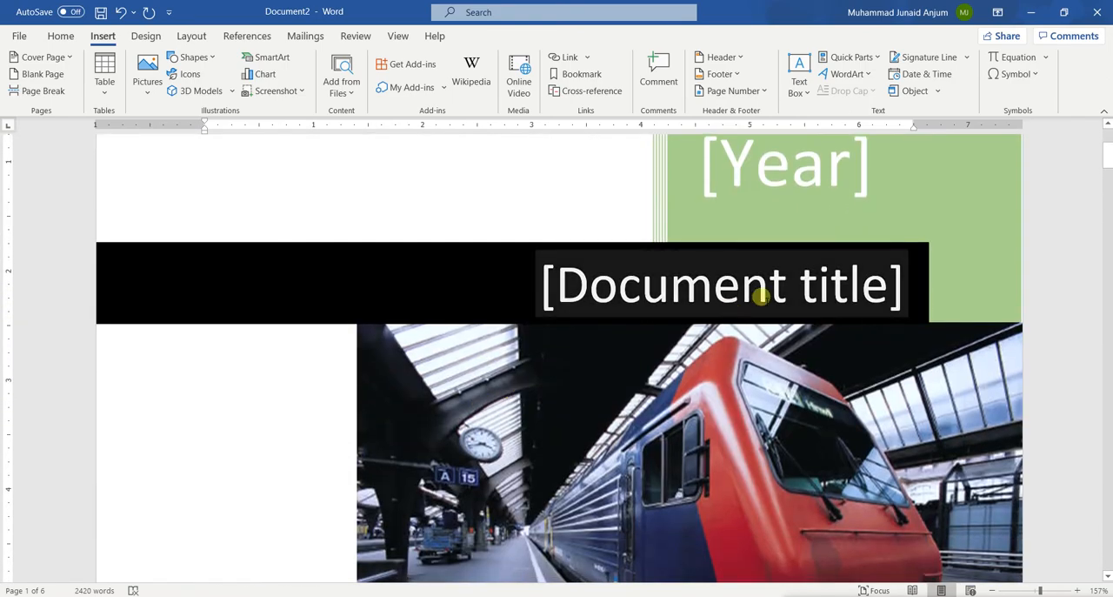
scroll(754, 259, up, 4)
click(756, 315)
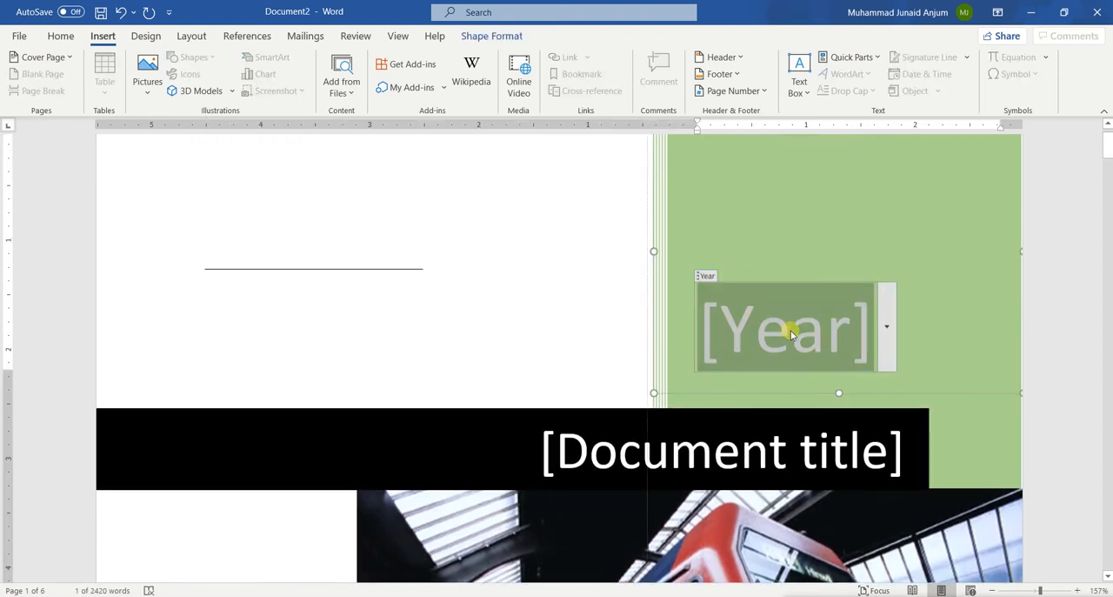
click(540, 307)
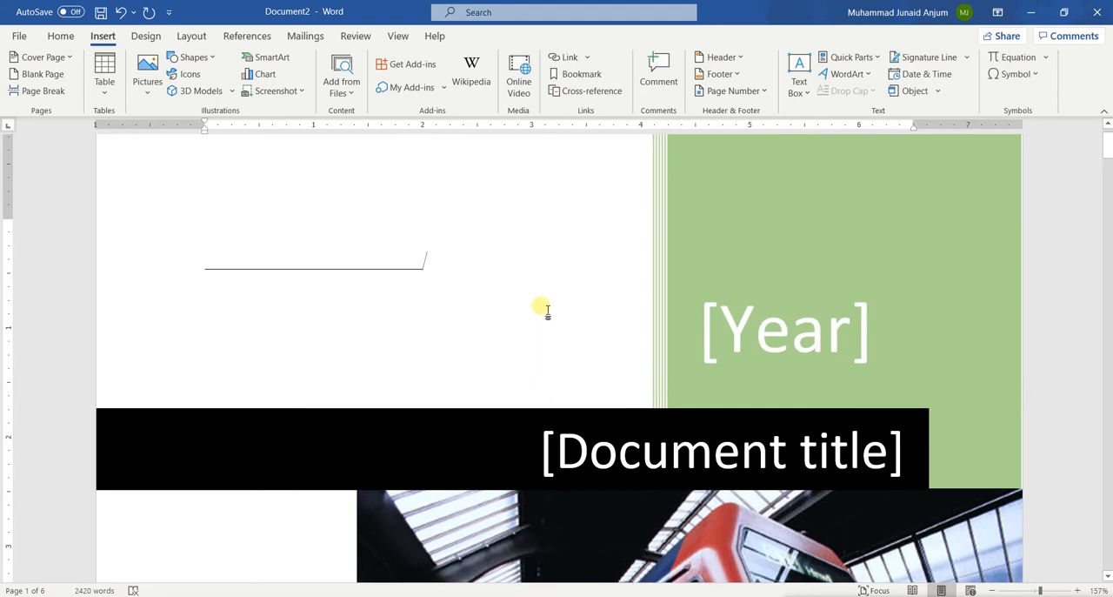
click(757, 337)
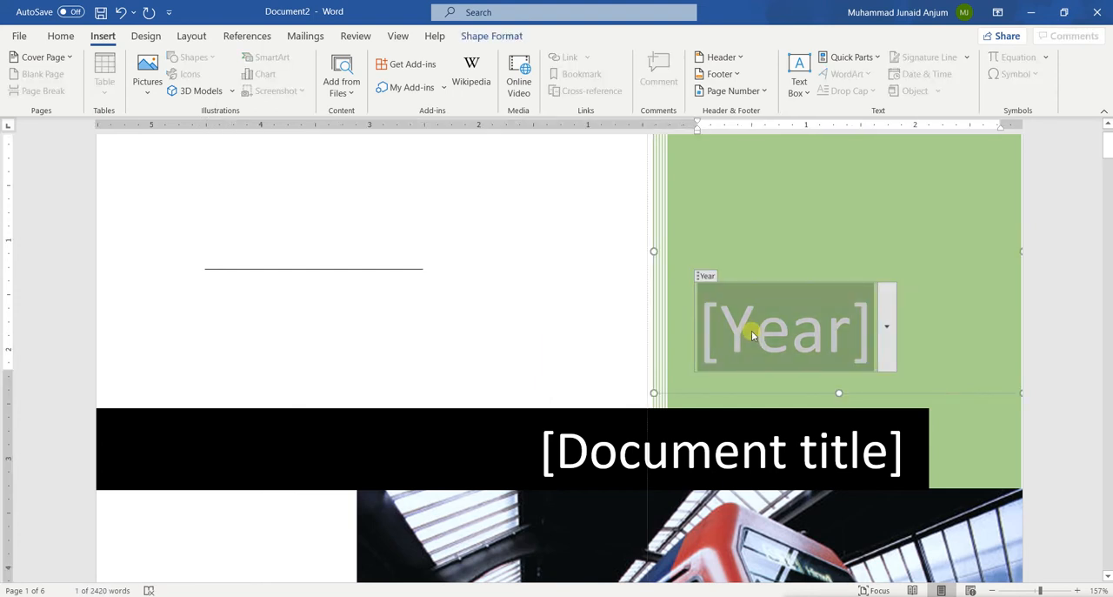
text(2020)
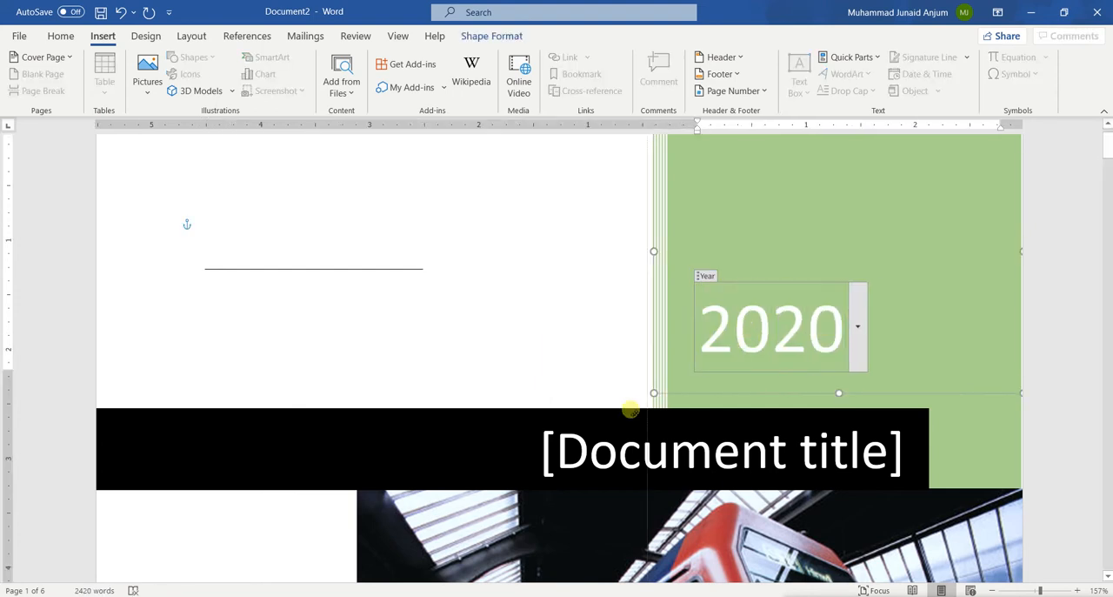
click(635, 452)
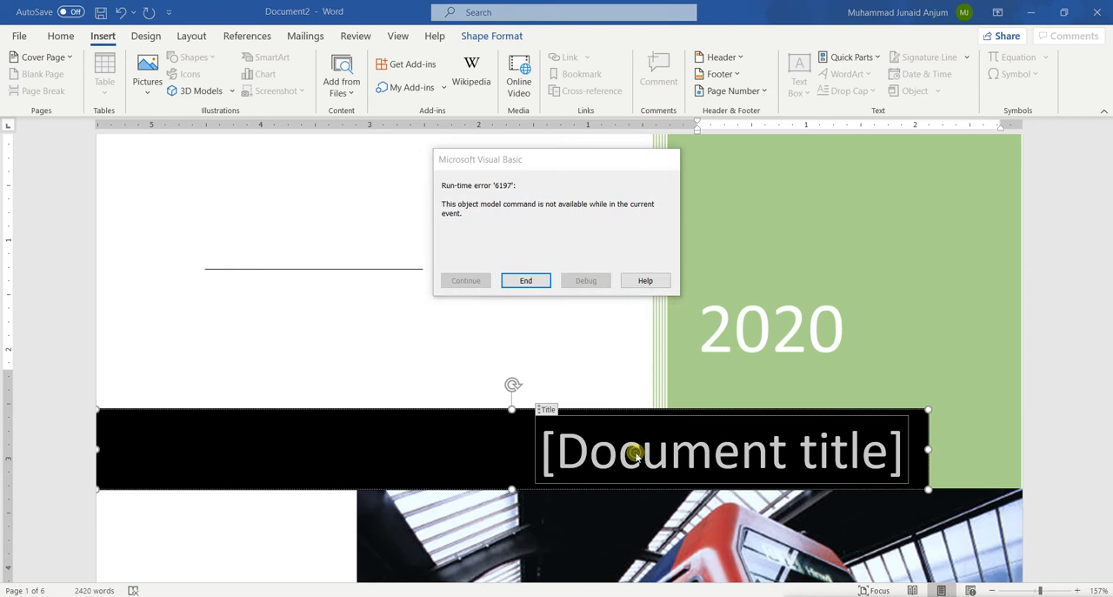
click(546, 280)
click(671, 442)
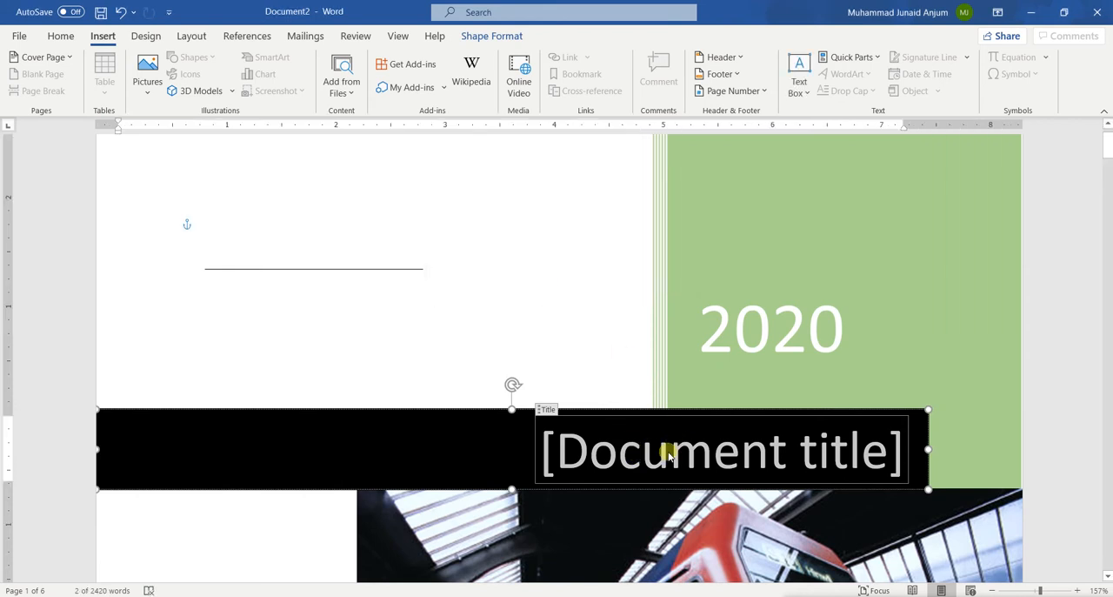
right_click(621, 451)
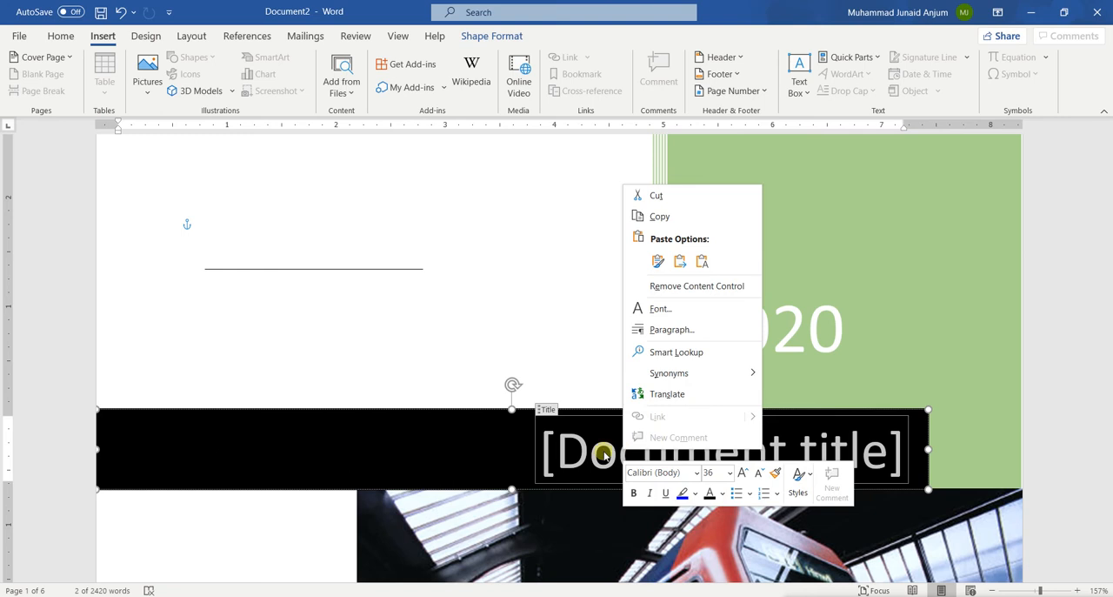
key(Escape)
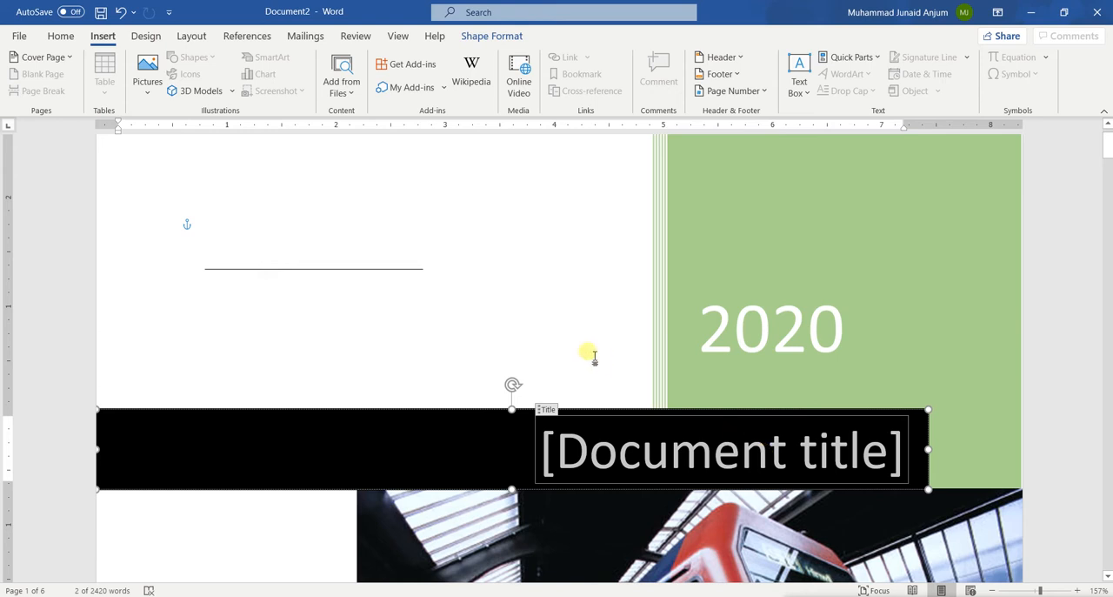
click(594, 391)
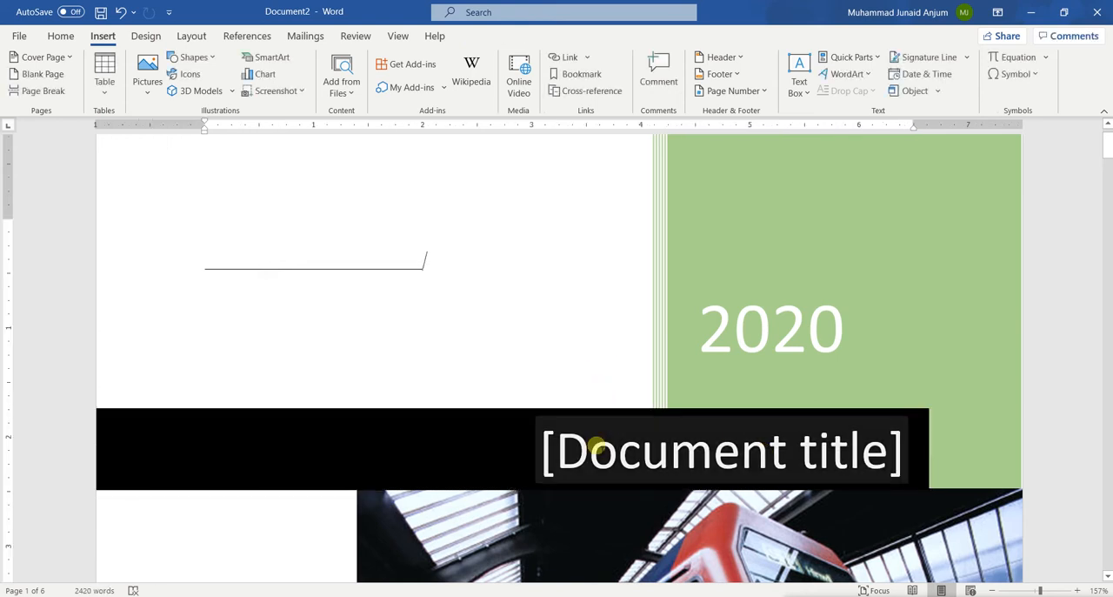
Step: Replace the cover page's document title placeholder with "Introduction to Word"
click(597, 448)
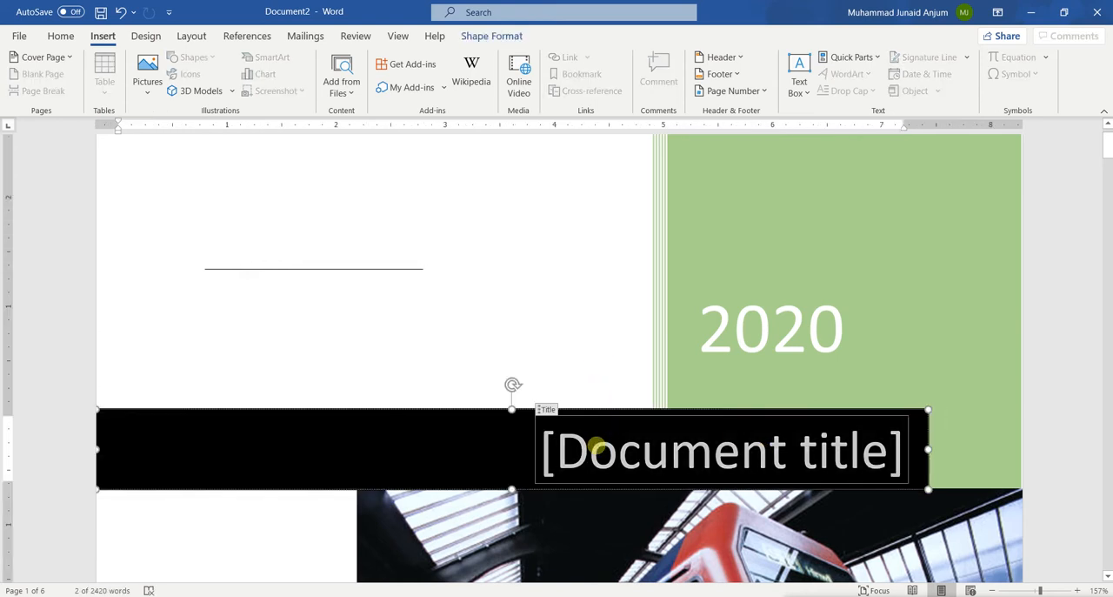
key(Delete)
text(Intr)
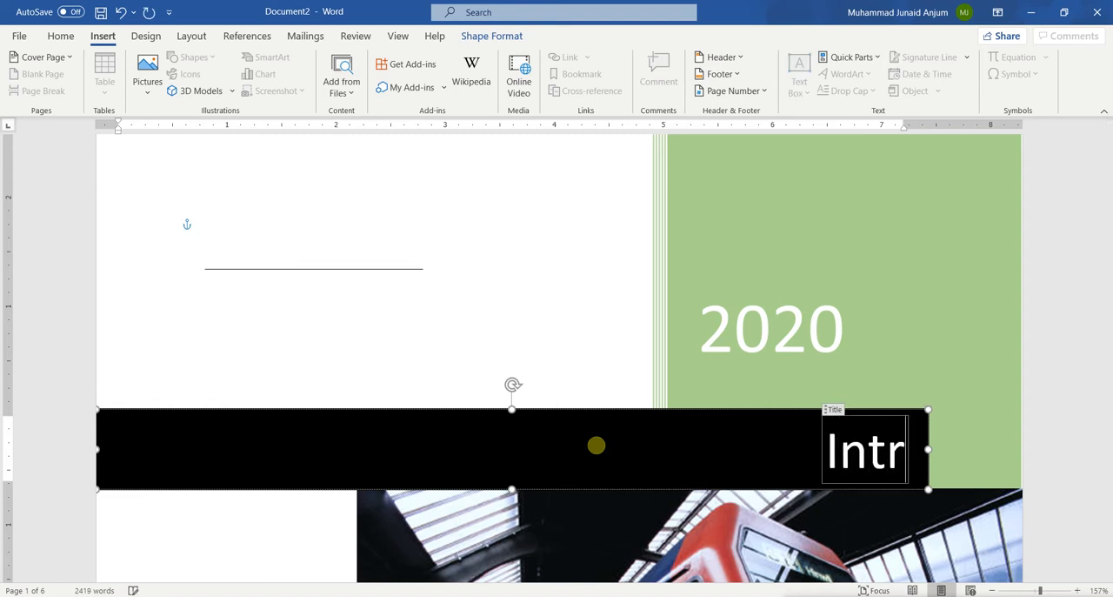
text(oduction)
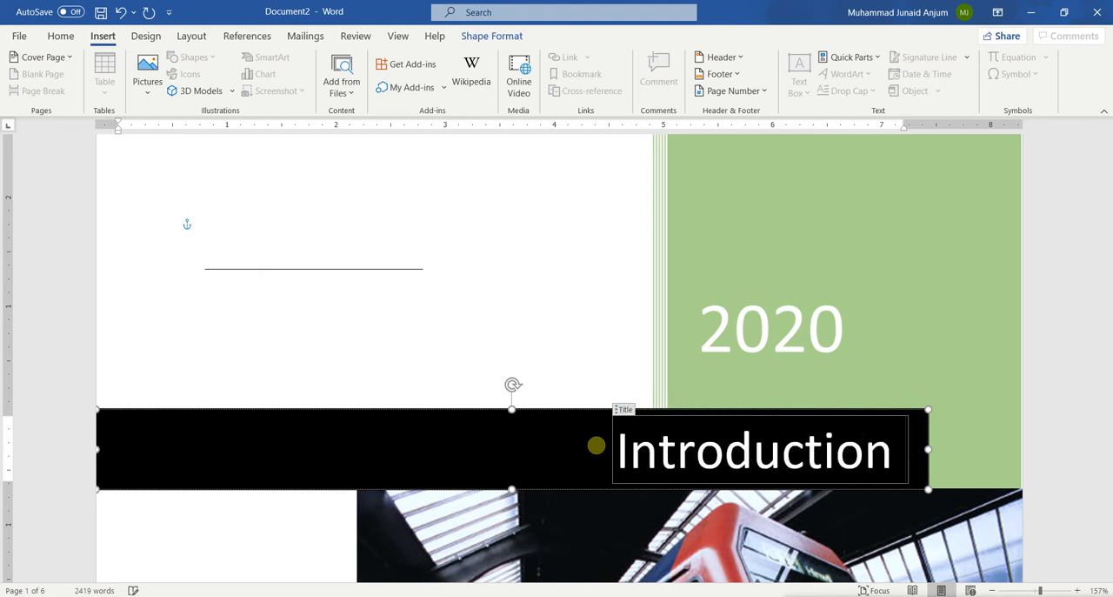
text( to Word)
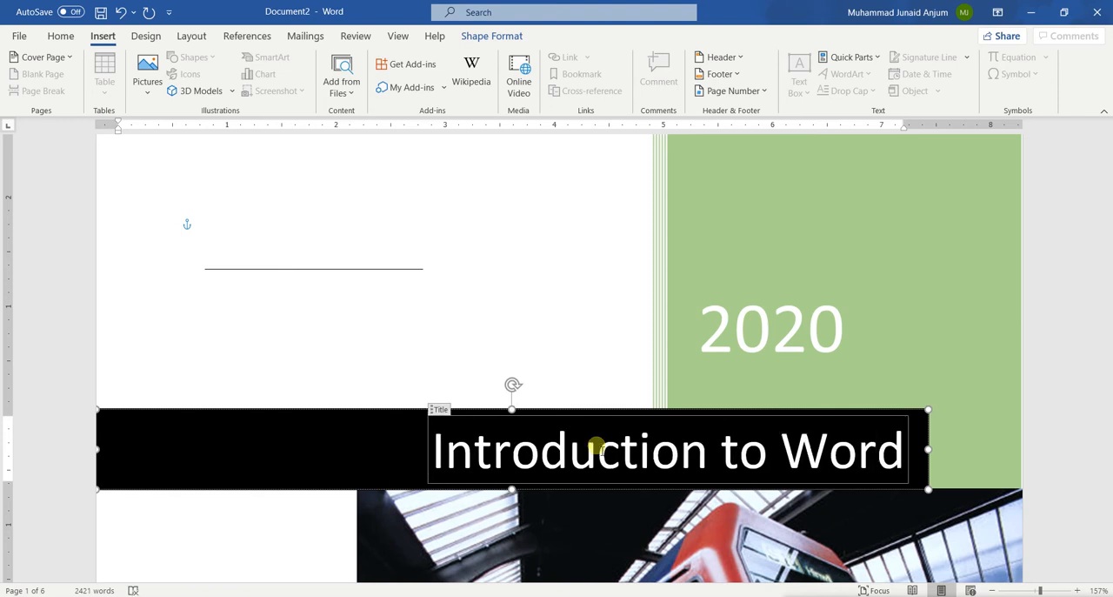
click(270, 257)
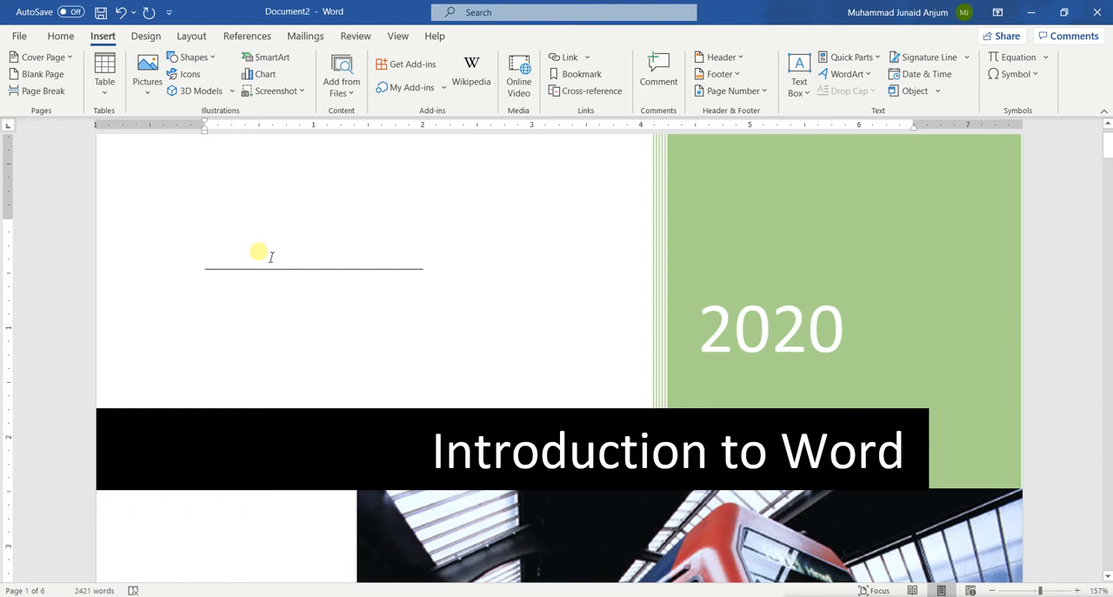
Step: Look over the cover page from the title and picture down to the author, company name and date fields
scroll(261, 252, down, 6)
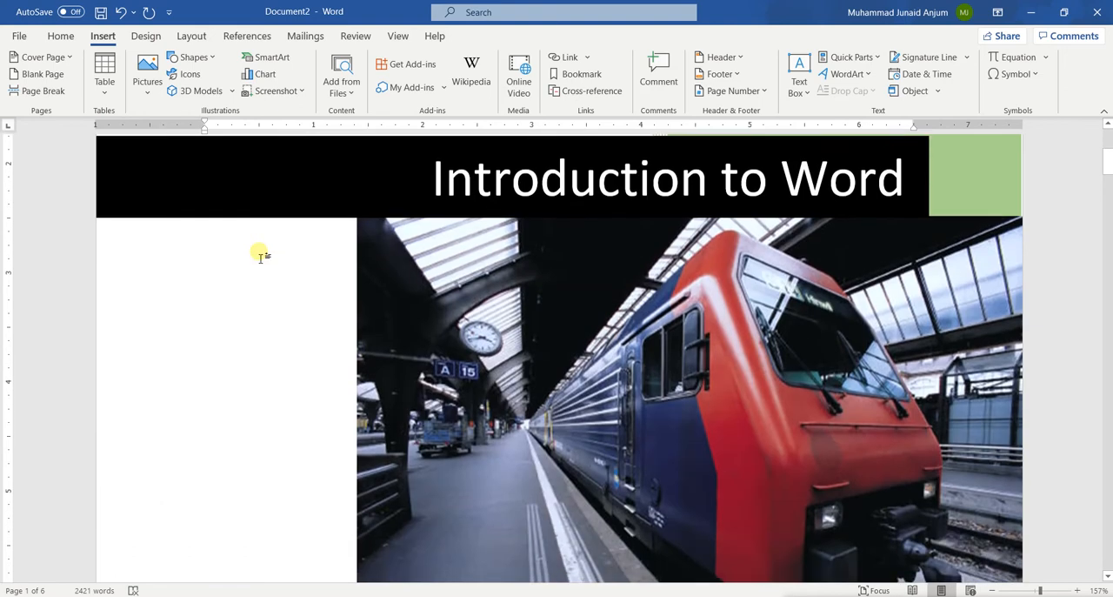
scroll(738, 312, up, 3)
scroll(737, 312, down, 4)
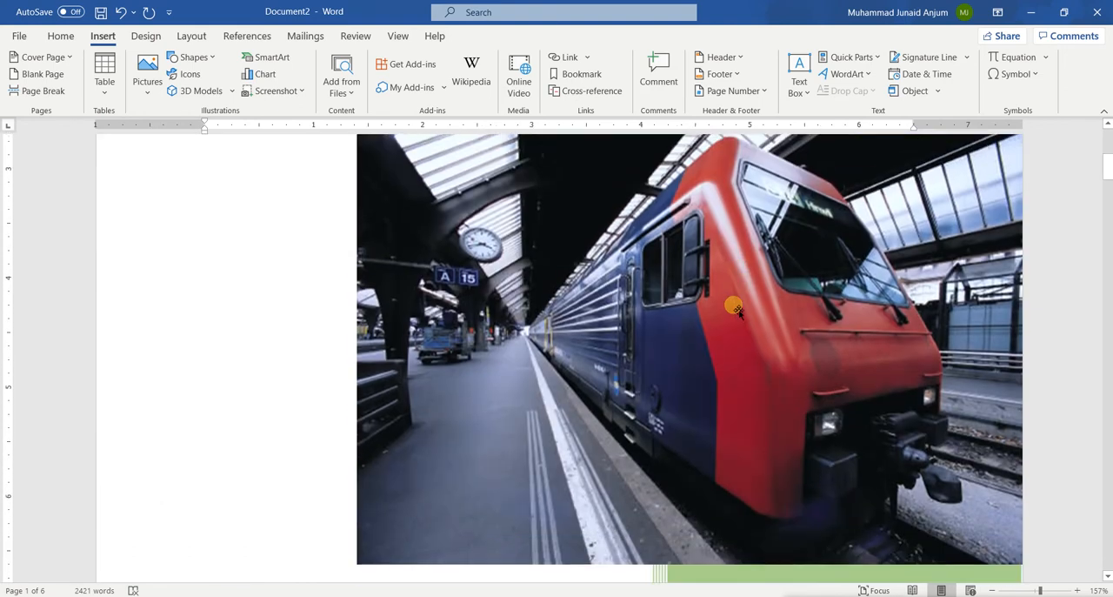
scroll(738, 311, up, 1)
scroll(737, 312, down, 2)
scroll(738, 311, down, 1)
scroll(738, 311, up, 1)
scroll(738, 311, down, 6)
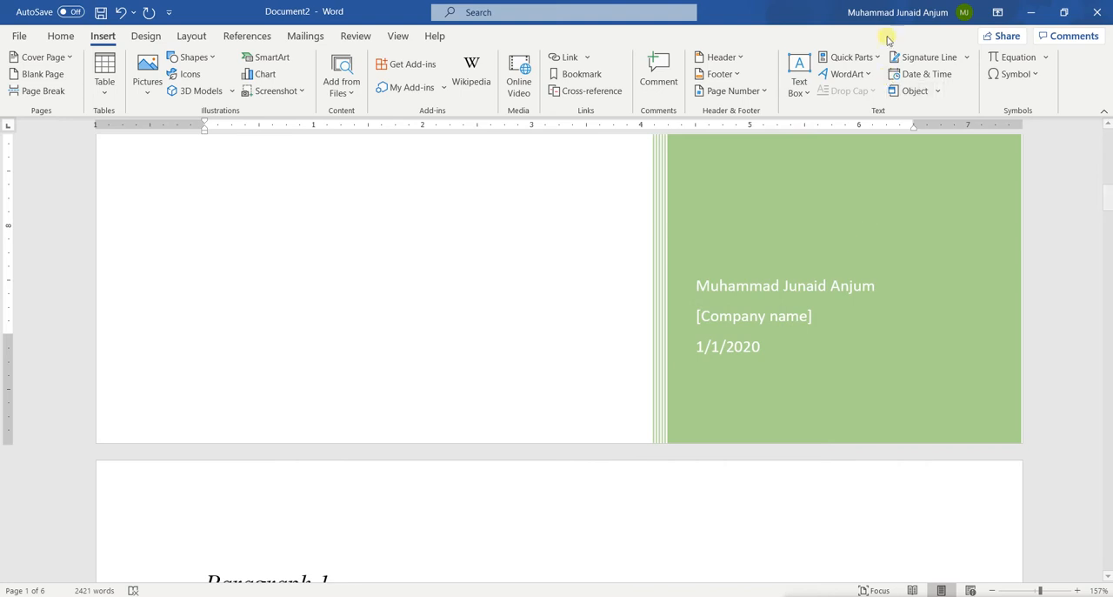
click(735, 320)
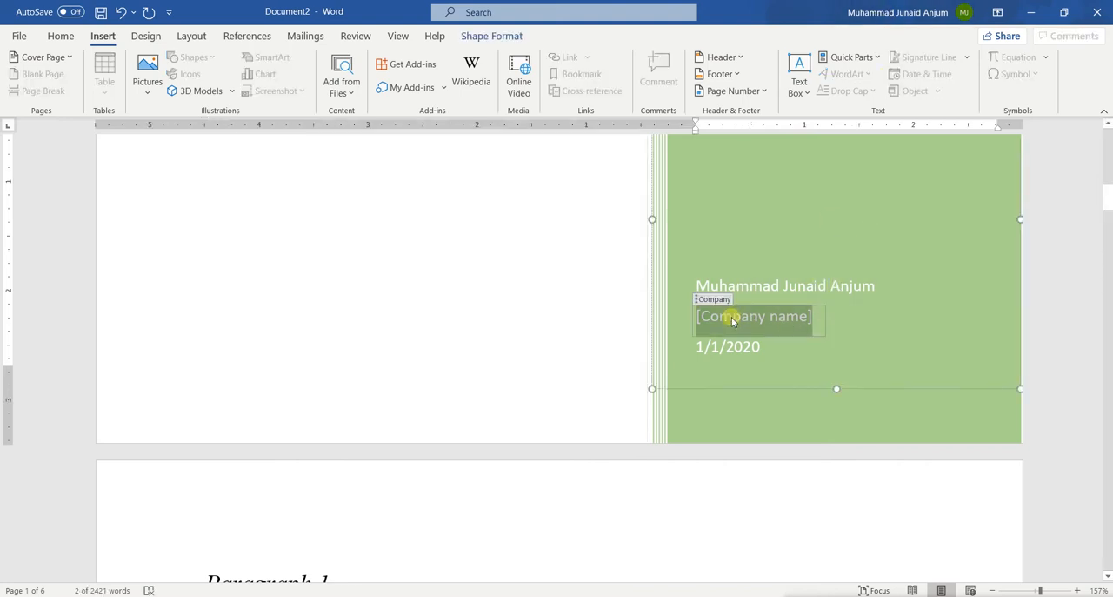
Step: Set the cover page's date field to January 5, 2020
click(738, 352)
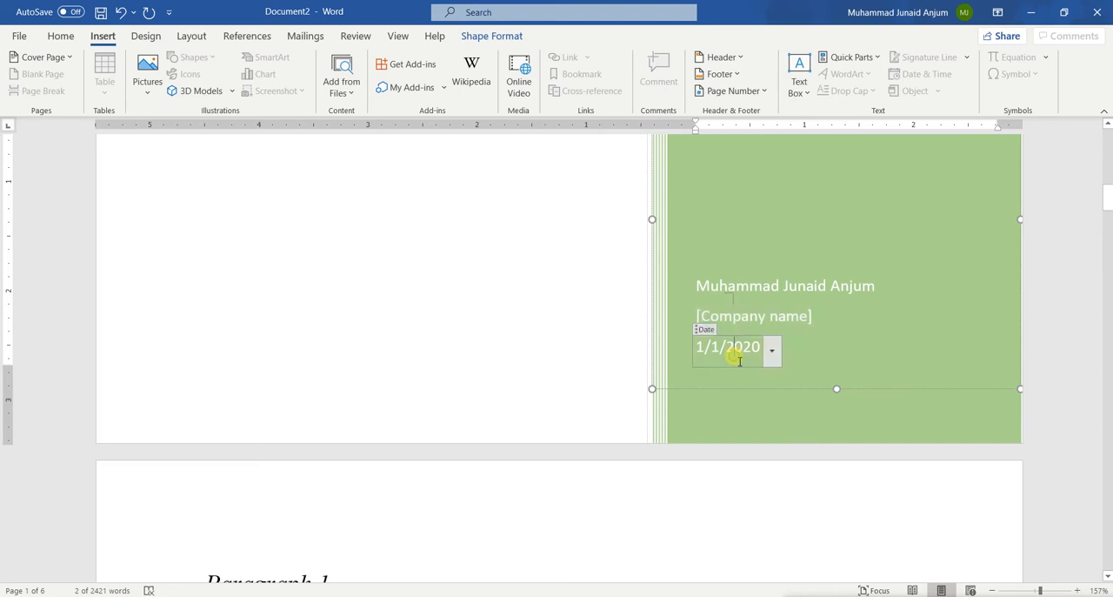
click(773, 350)
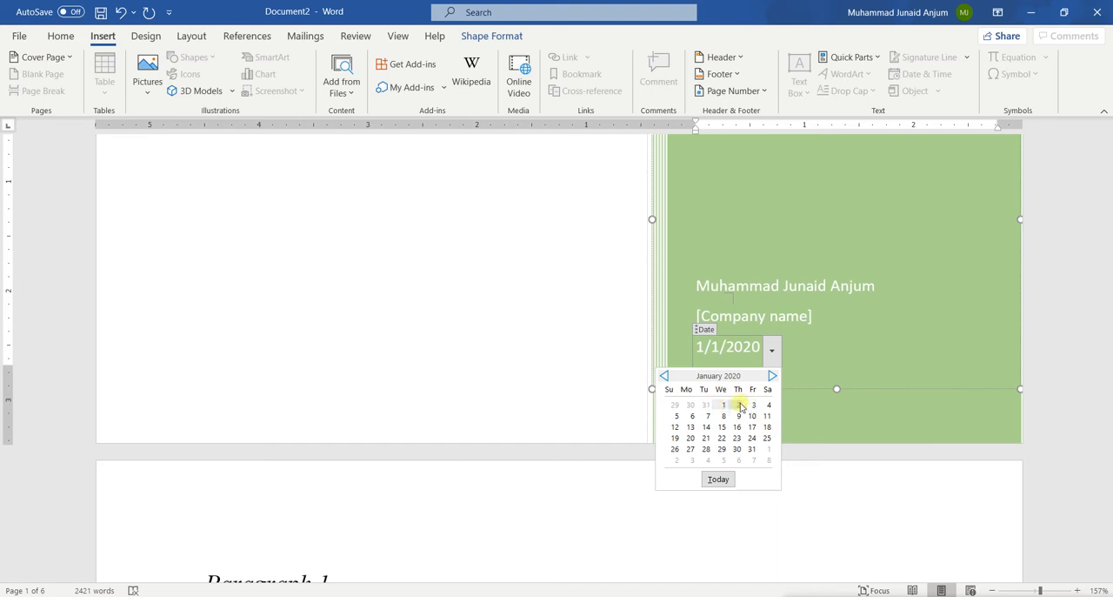
click(678, 416)
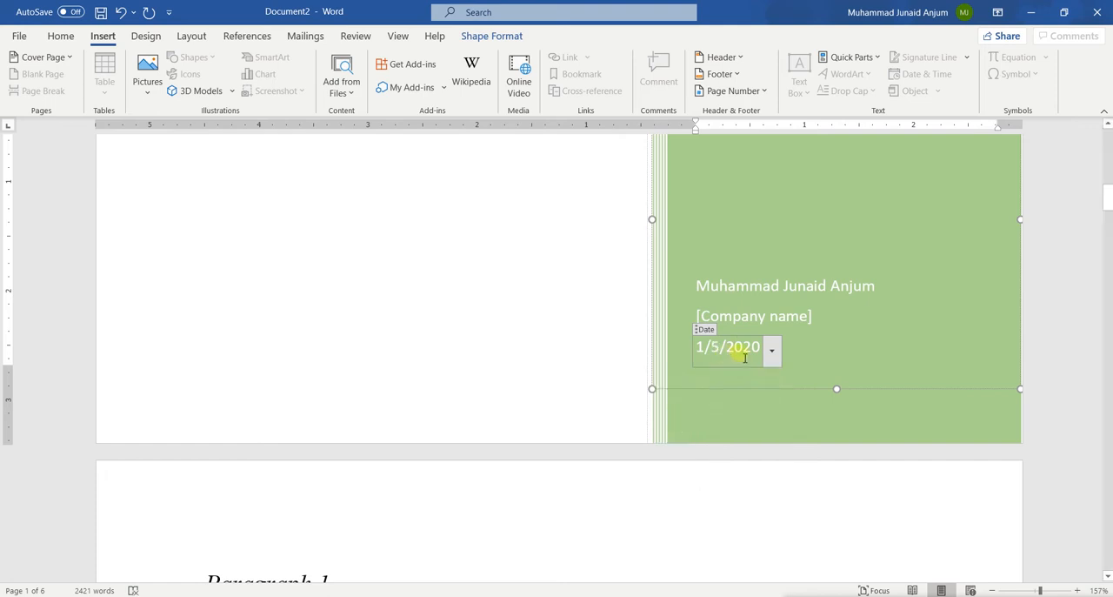
Step: Set the cover page's date to October 4, 2020, and return to the start of the cover page
click(770, 360)
click(770, 375)
click(771, 376)
click(770, 376)
click(770, 375)
click(770, 376)
click(770, 376)
click(770, 376)
click(769, 376)
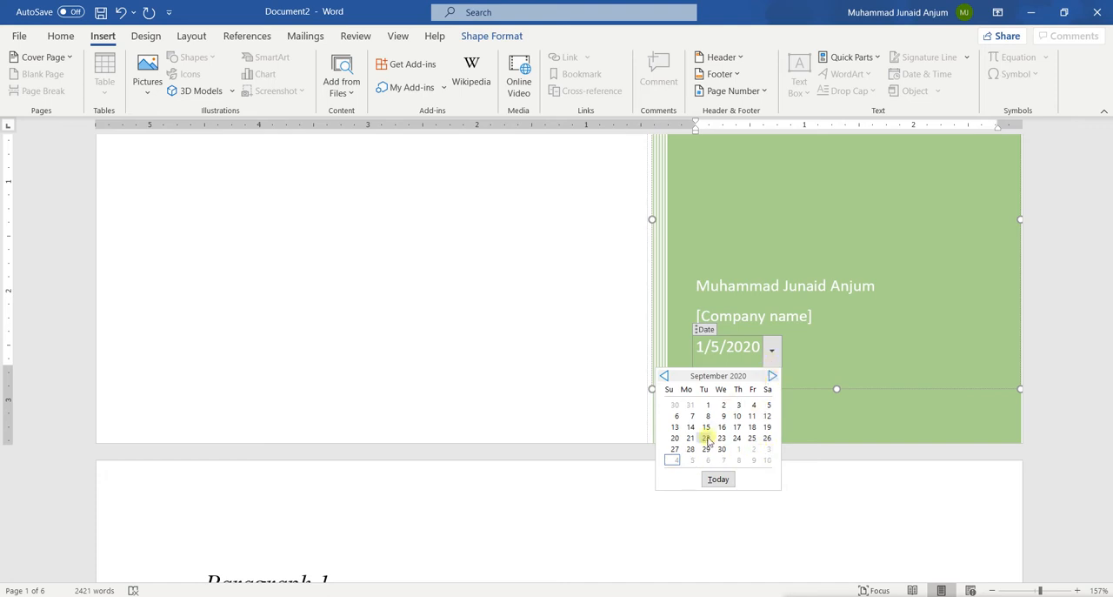
click(772, 375)
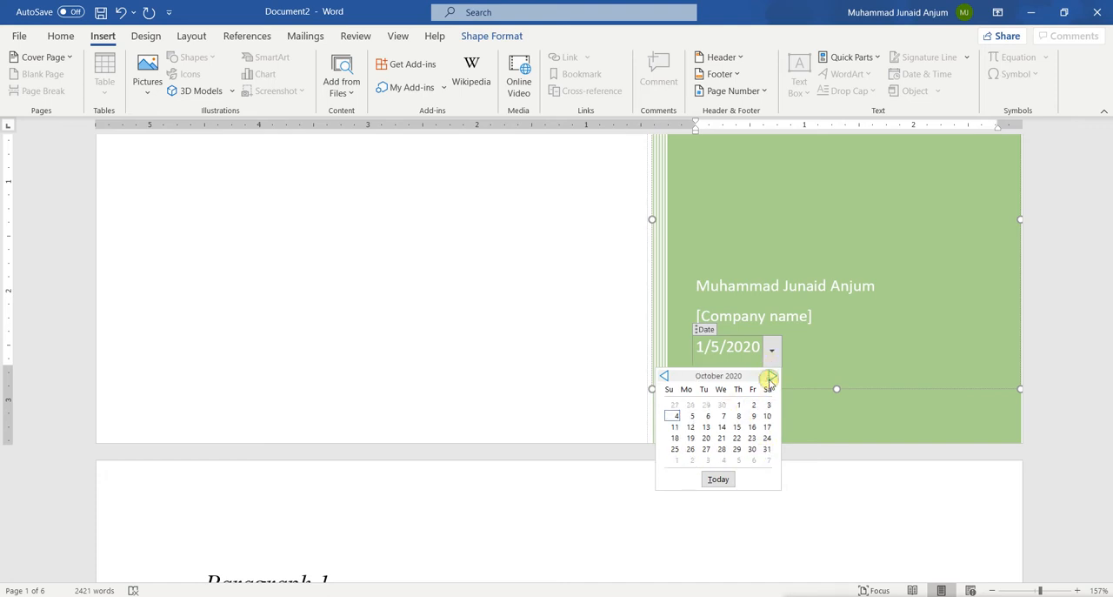
click(674, 417)
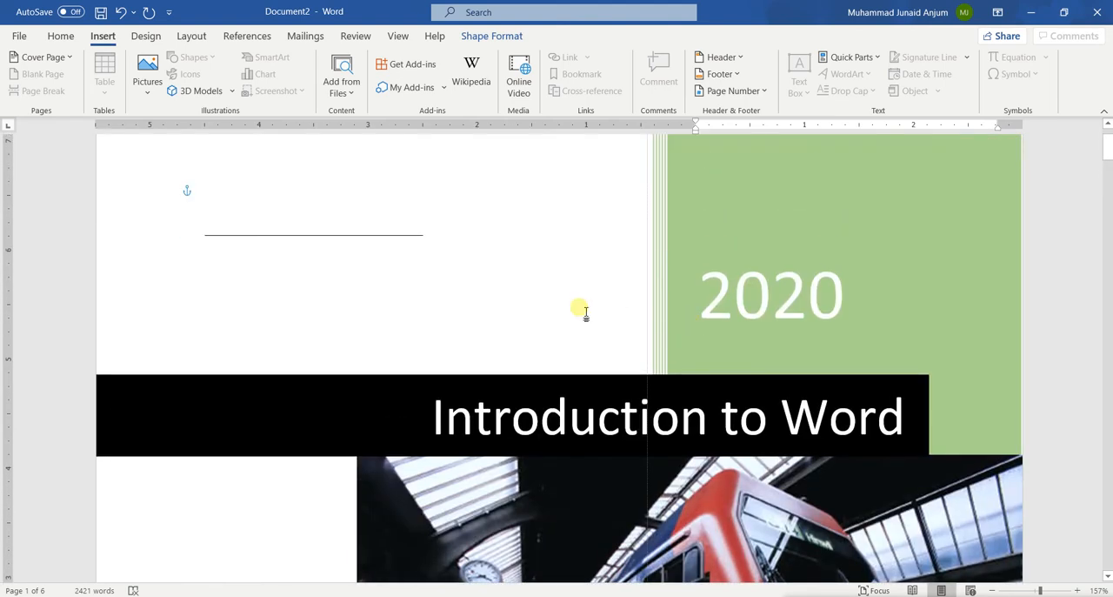
scroll(577, 301, down, 1)
scroll(580, 308, up, 2)
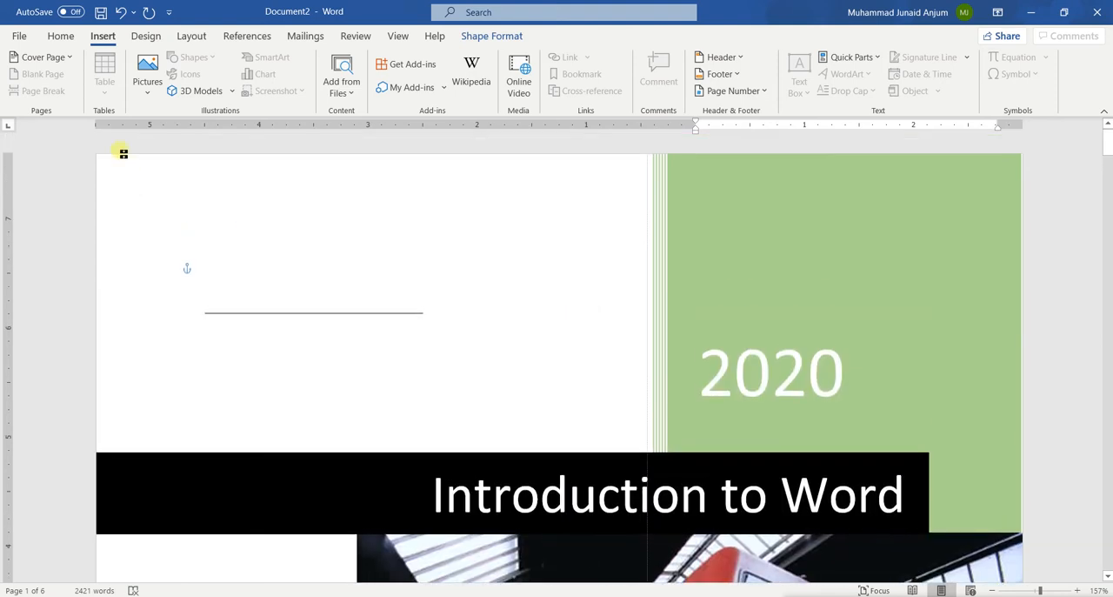
Step: Look through the document from the cover page down to the body paragraphs on page 4
scroll(427, 391, down, 10)
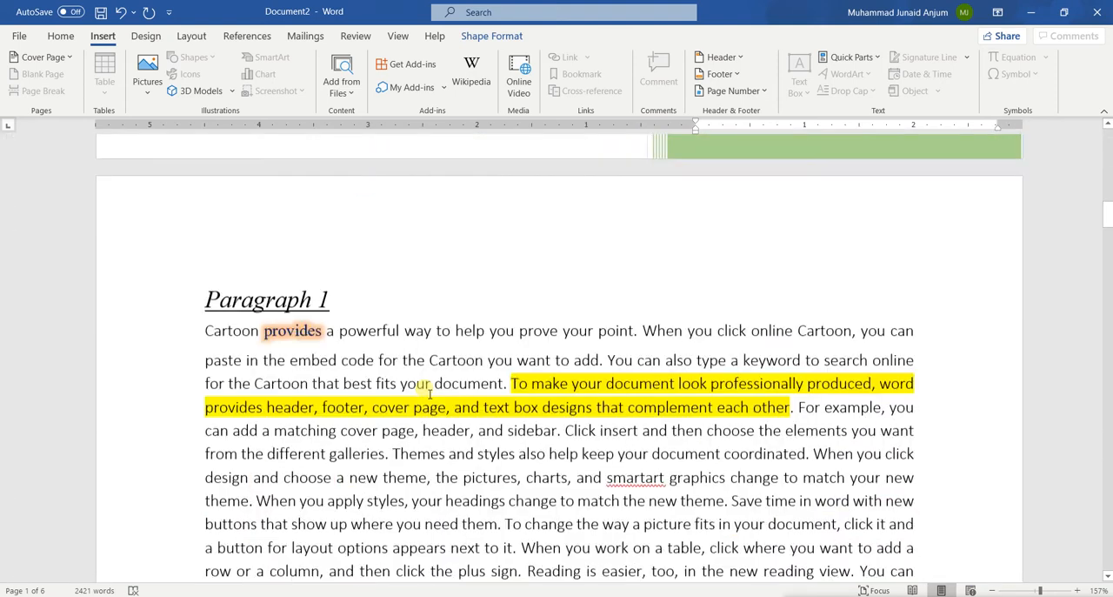
click(357, 291)
scroll(358, 290, up, 5)
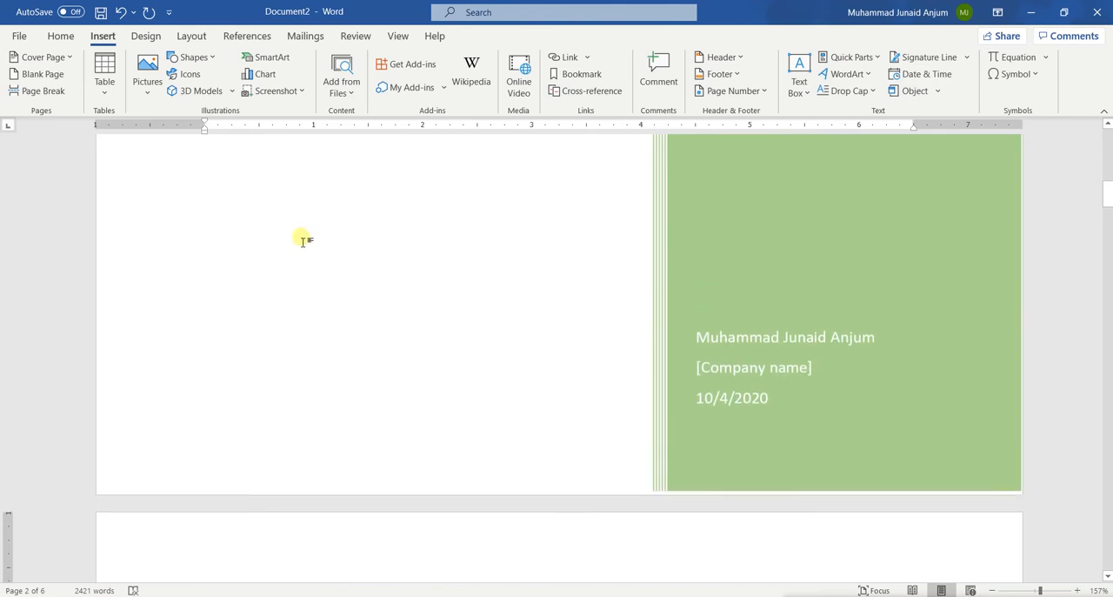
scroll(461, 318, down, 4)
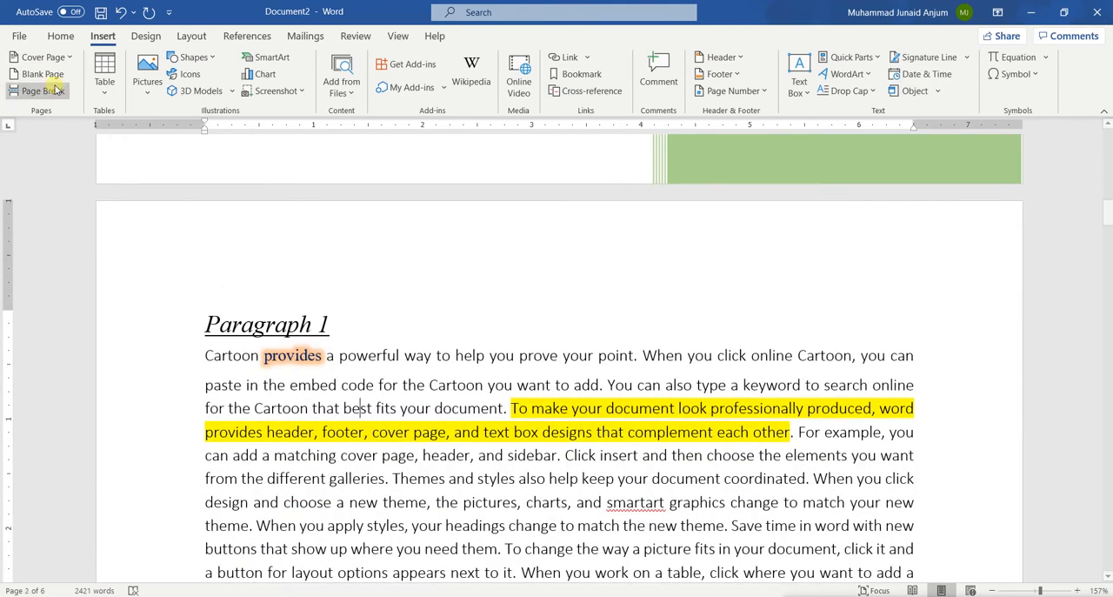
scroll(392, 355, down, 10)
scroll(398, 355, up, 4)
scroll(398, 354, down, 10)
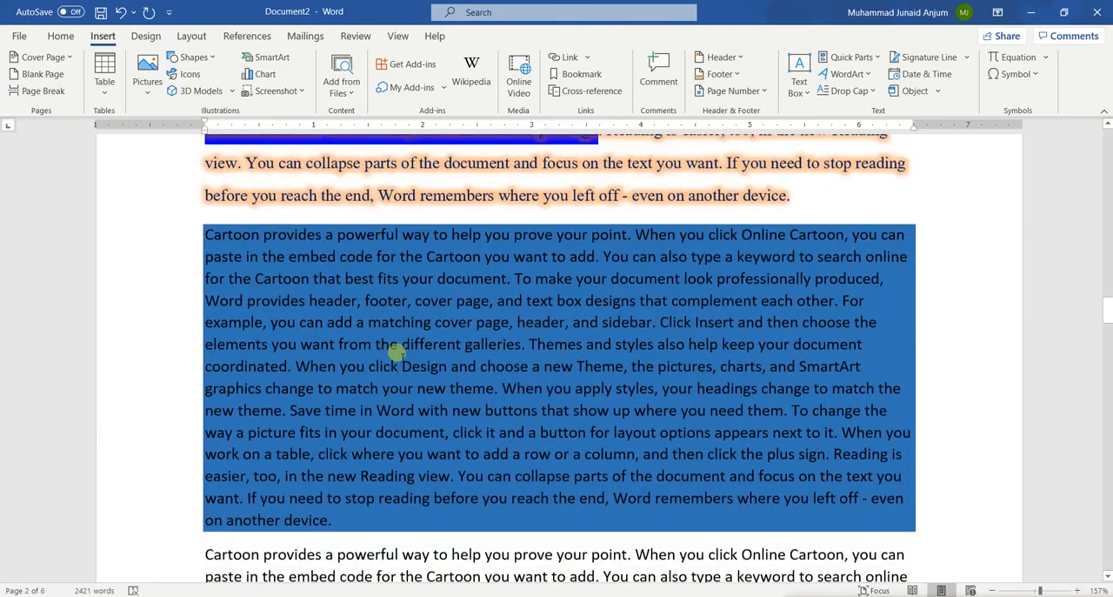
scroll(392, 355, down, 4)
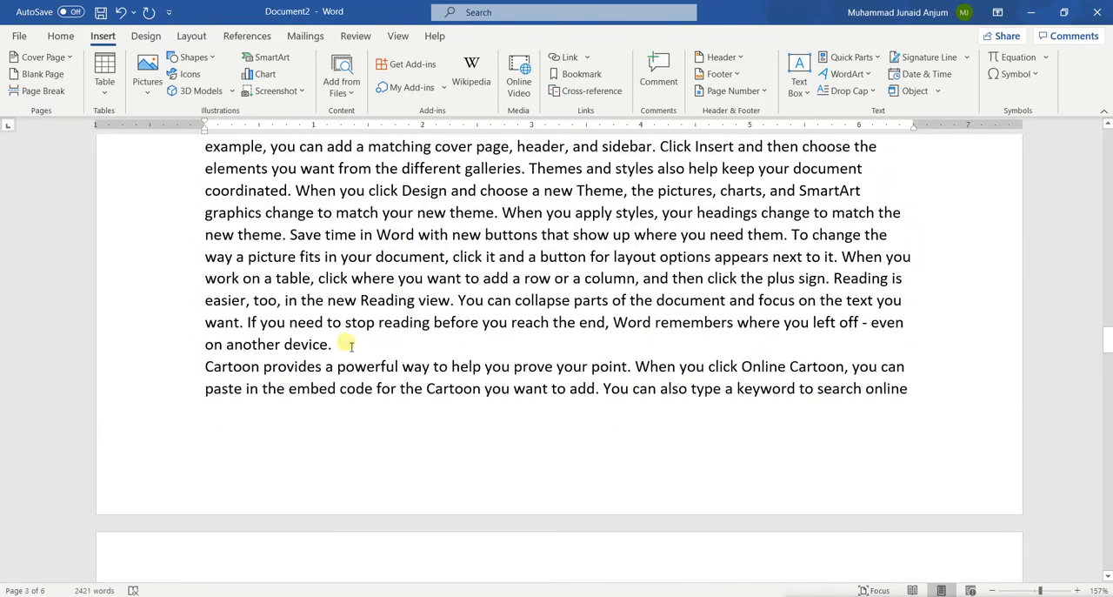
click(346, 345)
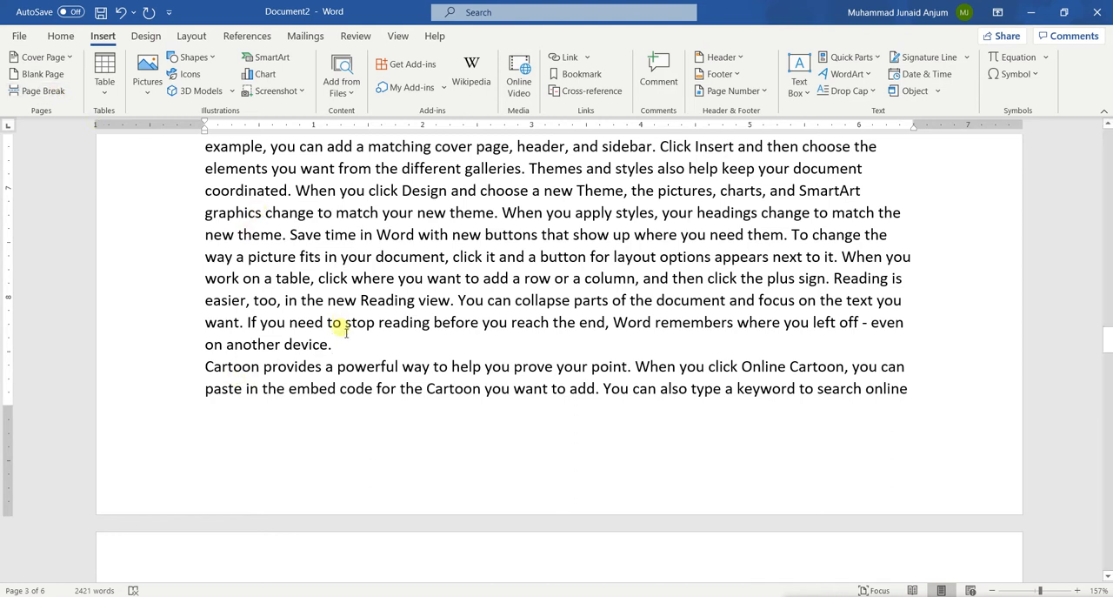
click(205, 368)
scroll(324, 427, down, 10)
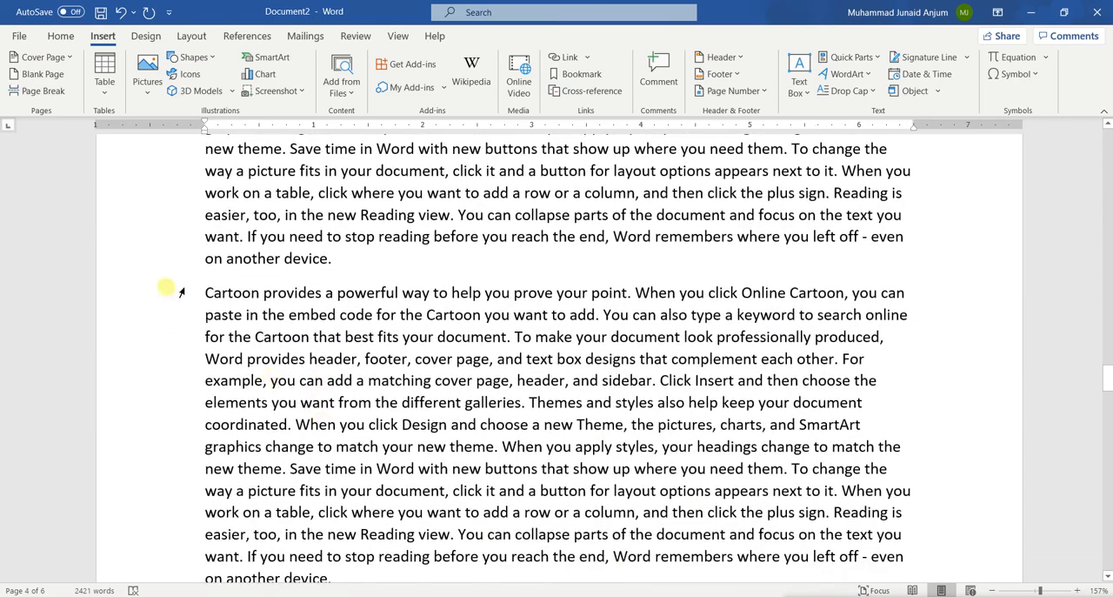
click(206, 292)
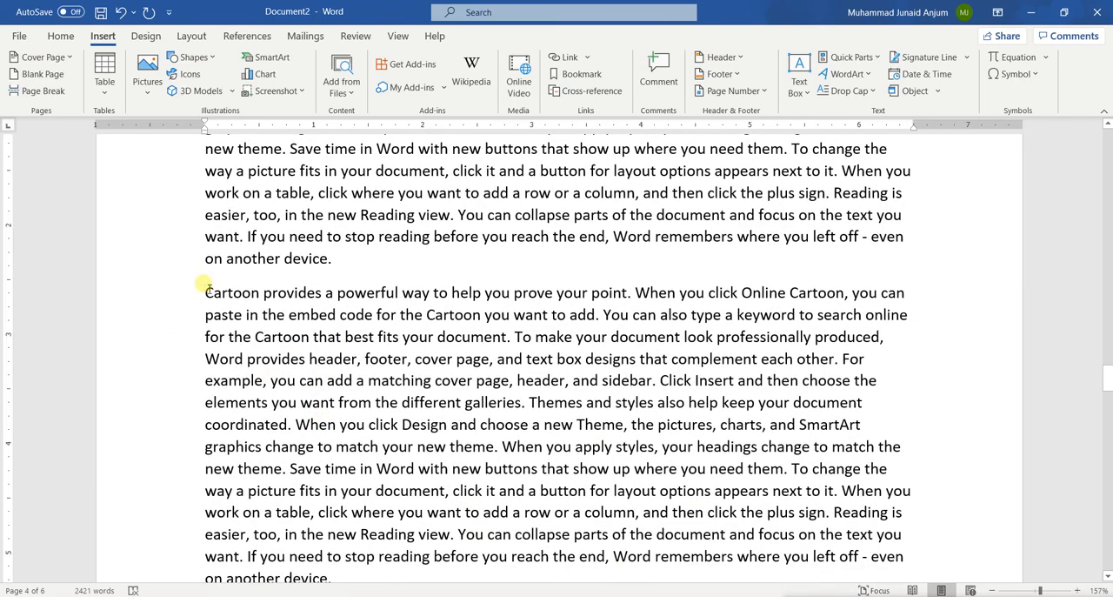
scroll(209, 287, down, 15)
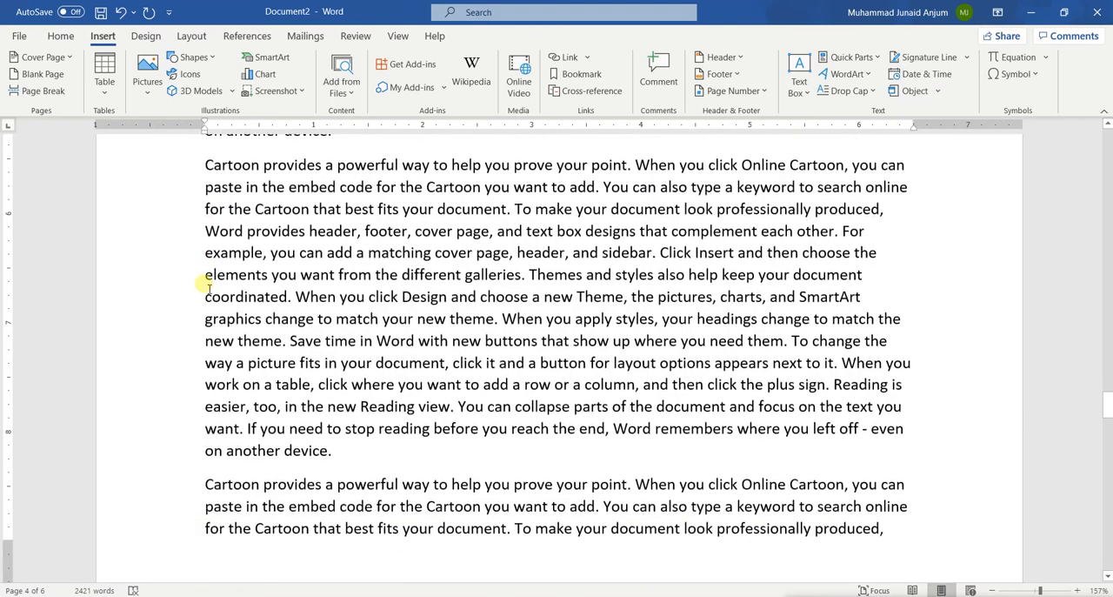
Step: Push the last complete paragraph on page 4 to the next page with empty lines, and undo those lines
click(208, 161)
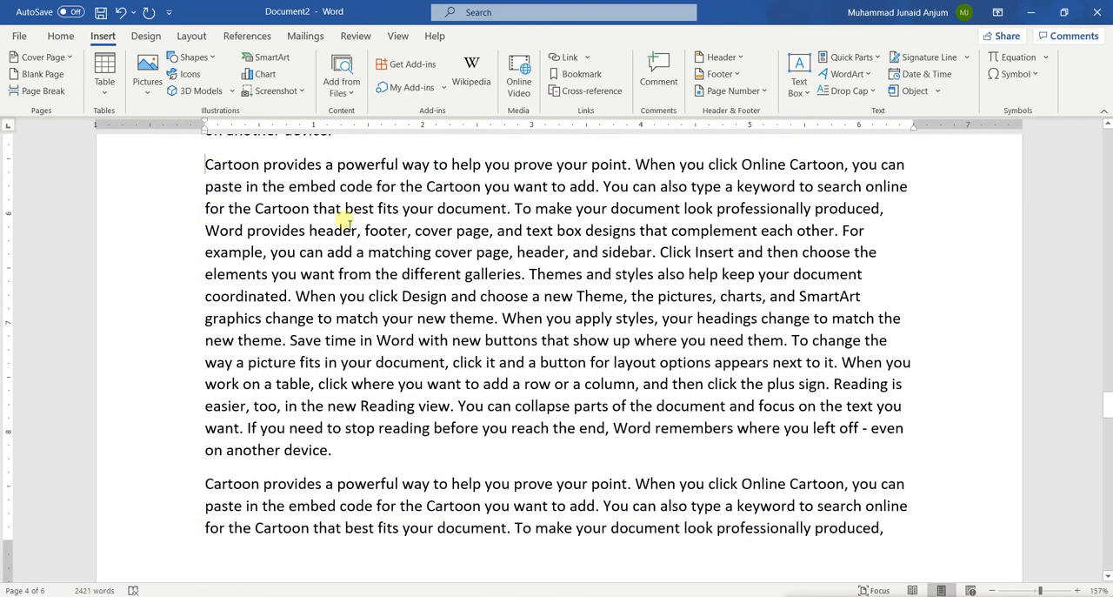
key(Return)
key(Return)
key(Return)
key(Return)
key(Return)
key(Return)
key(Return)
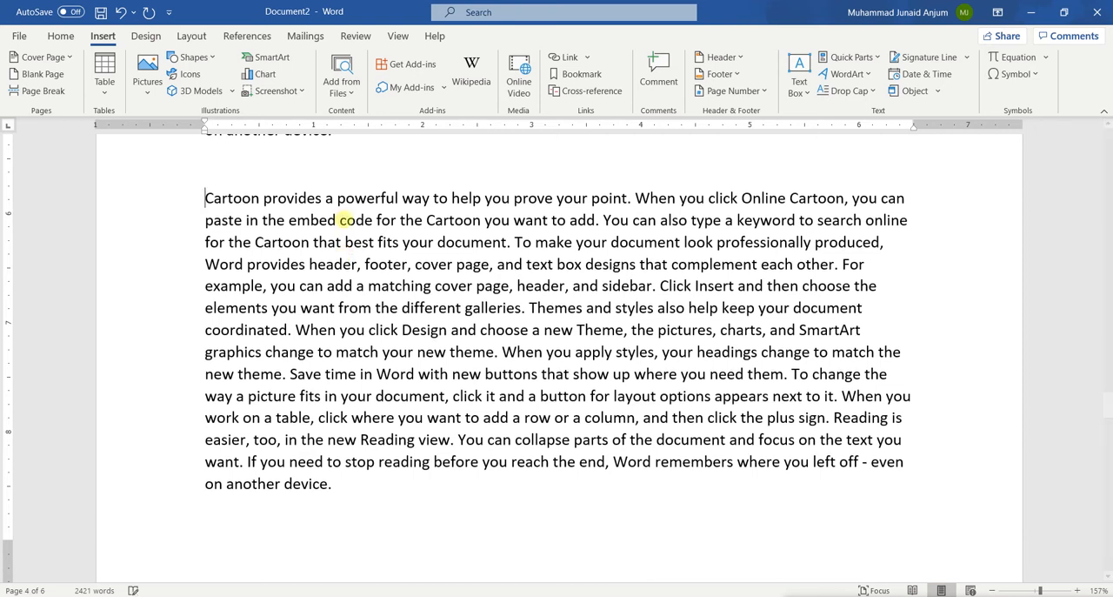
key(Return)
key(Return)
key(Return)
key(Return)
key(Return)
key(Return)
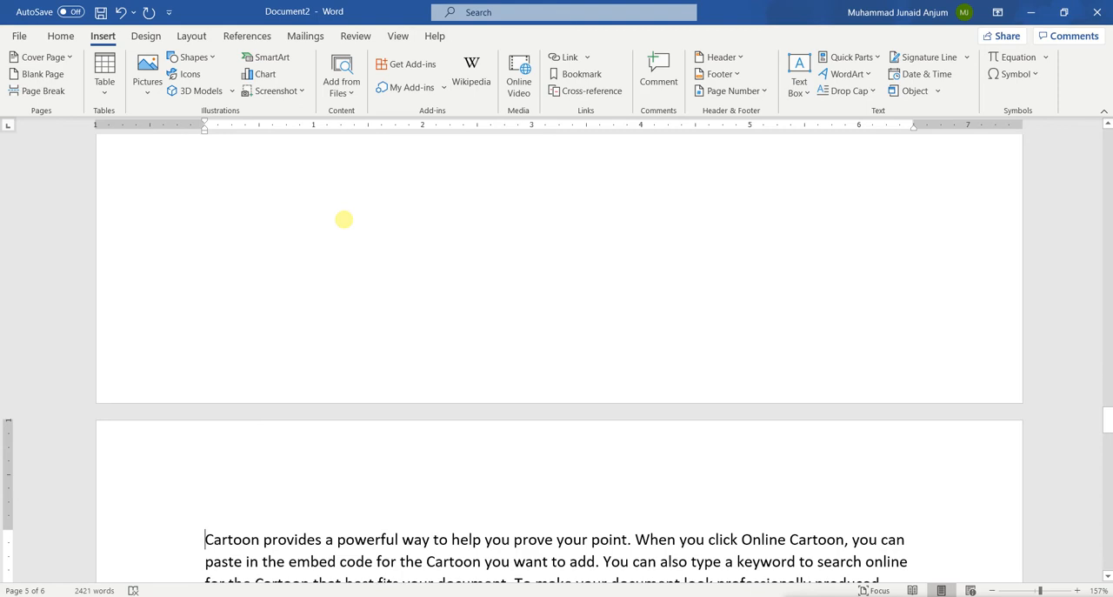
key(ctrl+z)
text(Cartoon provides a powerful way to help you prove your point. When you click Online Cartoon, you can paste in the embed code for the Cartoon you want to add. You can also type a keyword to search online for the Cartoon that best fits your document. To make your document look professionally produced, Word provides header, footer, cover page, and text box designs that complement each other. For example, you can add a matching cover page, header, and sidebar. Click Insert and then choose the elements you want from the different galleries. Themes and styles also help keep your document coordinated. When you click Design and choose a new Theme, the pictures, charts, and SmartArt graphics change to match your new theme. When you apply styles, your headings change to match the new theme. Save time in Word with new buttons that show up where you need them. To change the way a picture fits in your document, click it and a button for layout options appears next to it. When you work on a table, click where you want to add a row or a column, and then click the plus sign. Reading is easier, too, in the new Reading view. You can collapse parts of the document and focus on the text you want. If you need to stop reading before you reach the end, Word remembers where you left off - even on another device.)
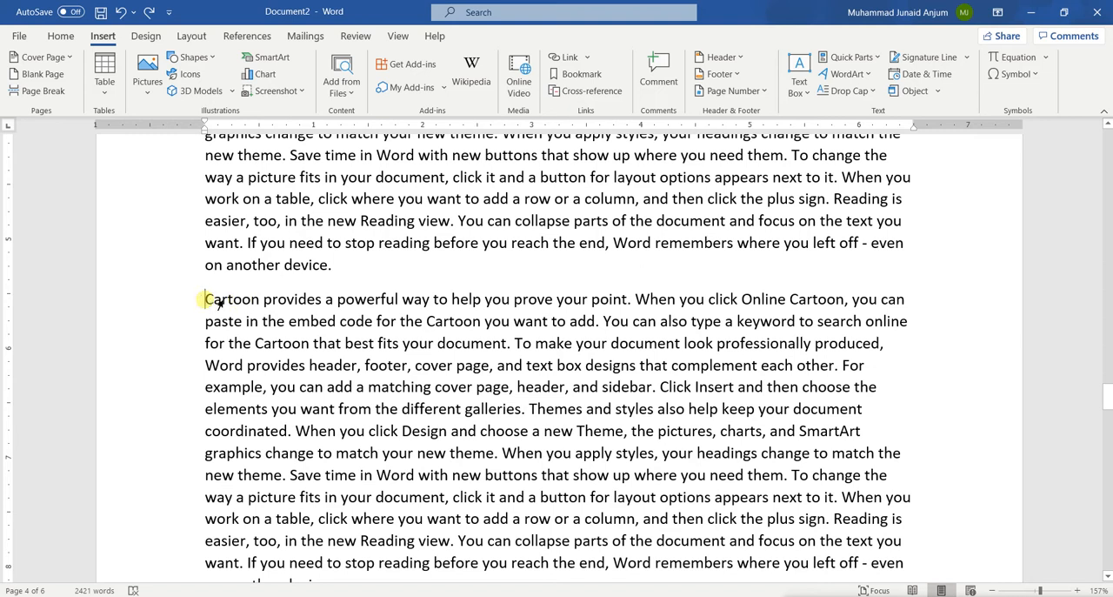
Step: Insert a page break before the last complete paragraph on page 4
click(35, 95)
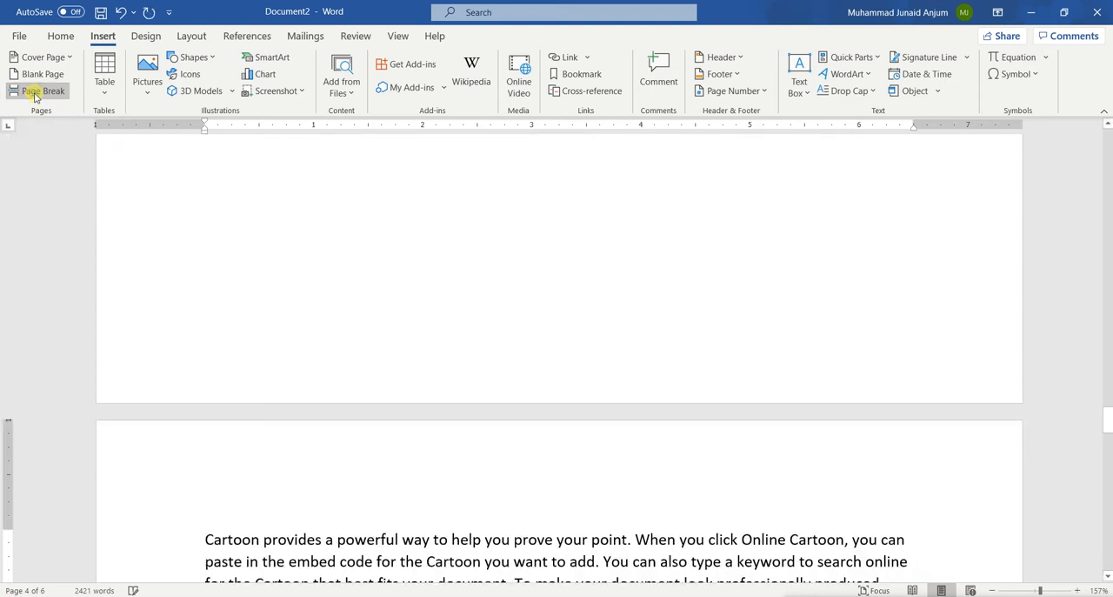
scroll(340, 362, down, 5)
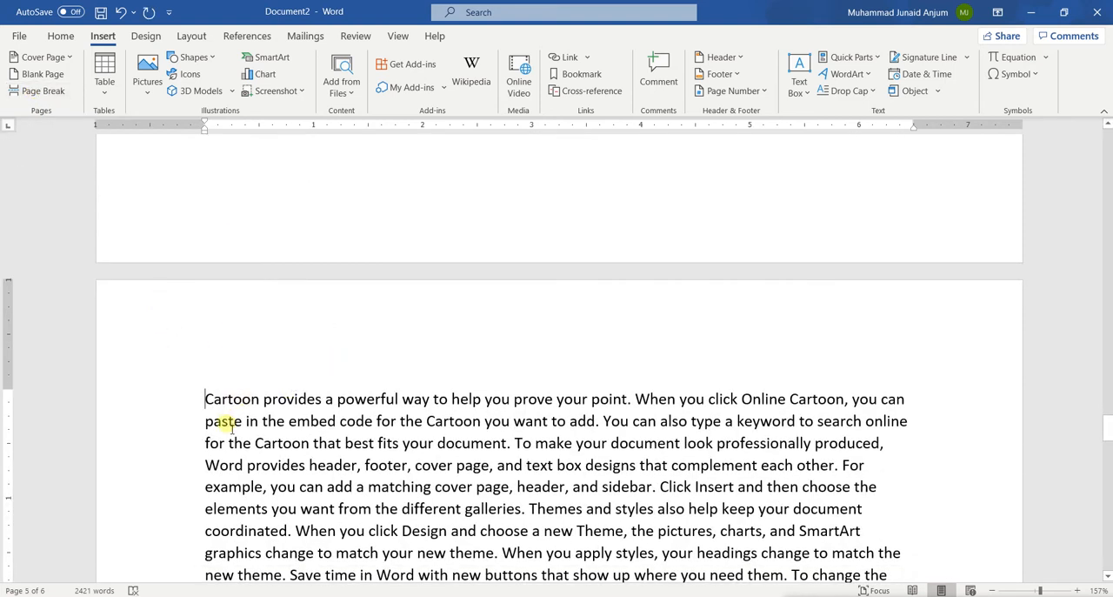
scroll(229, 453, down, 3)
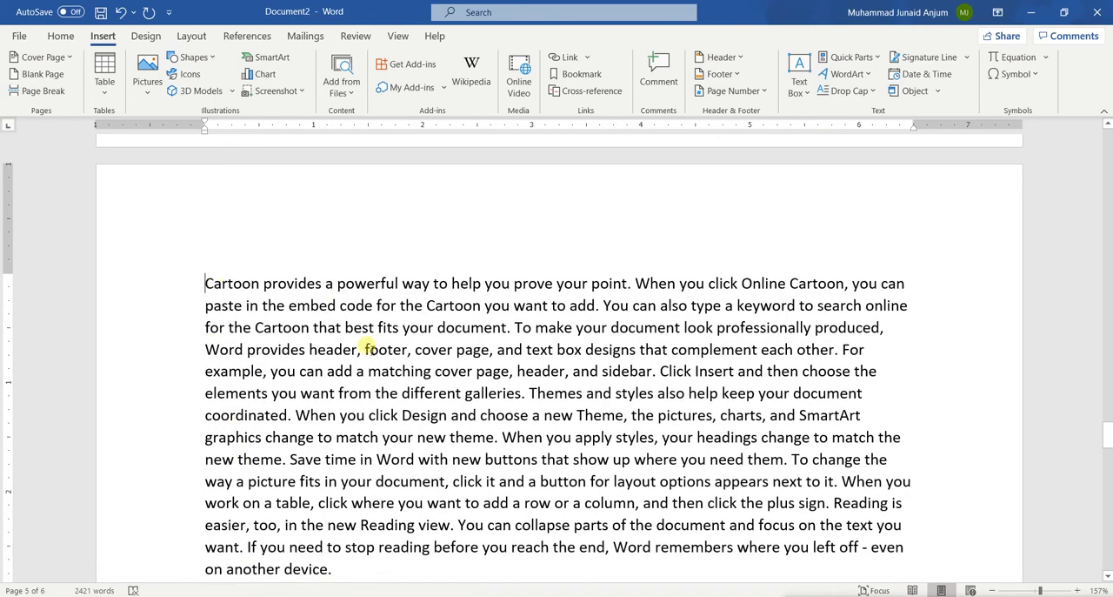
Step: Examine the page break's effect, comparing the end of page 4 with the start of page 5
text(Cartoon provides a powerful way to help you prove your point. When you click Online Cartoon, you can paste in the embed code for the Cartoon you want to add. You can also type a keyword to search online for the Cartoon that best fits your document. To make your document look professionally produced, Word provides header, footer, cover page, and text box designs that complement each other. For example, you can add a matching cover page, header, and sidebar. Click Insert and then choose the elements you want from the different galleries. Themes and styles also help keep your document coordinated. When you click Design and choose a new Theme, the pictures, charts, and SmartArt graphics change to match your new theme. When you apply styles, your headings change to match the new theme. Save time in Word with new buttons that show up where you need them. To change the way a picture fits in your document, click it and a button for layout options appears next to it. When you work on a table, click where you want to add a row or a column, and then click the plus sign. Reading is easier, too, in the new Reading view. You can collapse parts of the document and focus on the text you want. If you need to stop reading before you reach the end, Word remembers where you left off - even on another device.)
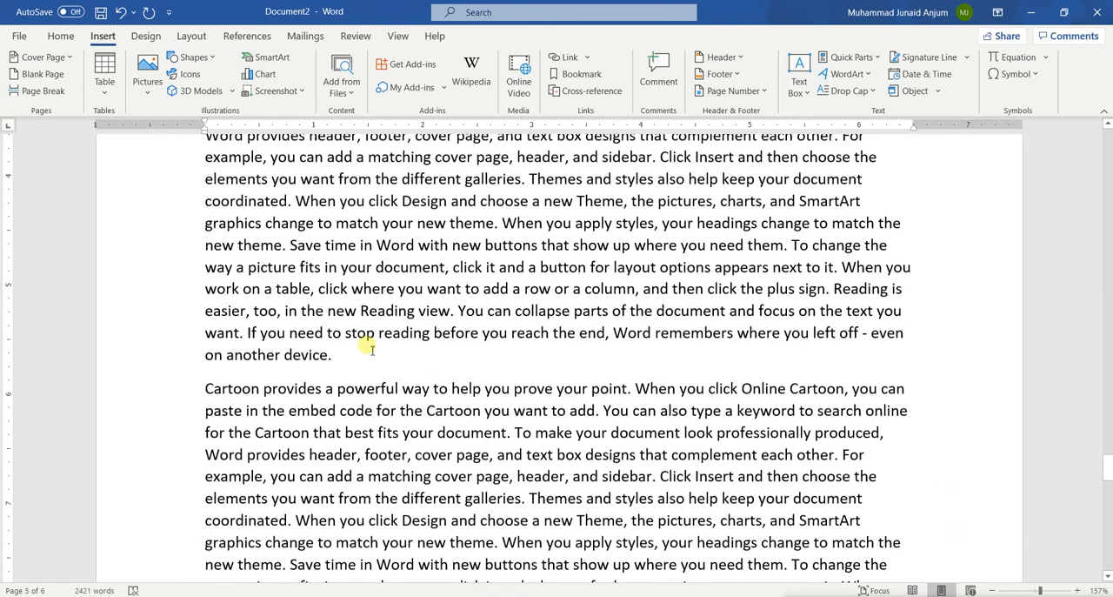
key(ctrl+z)
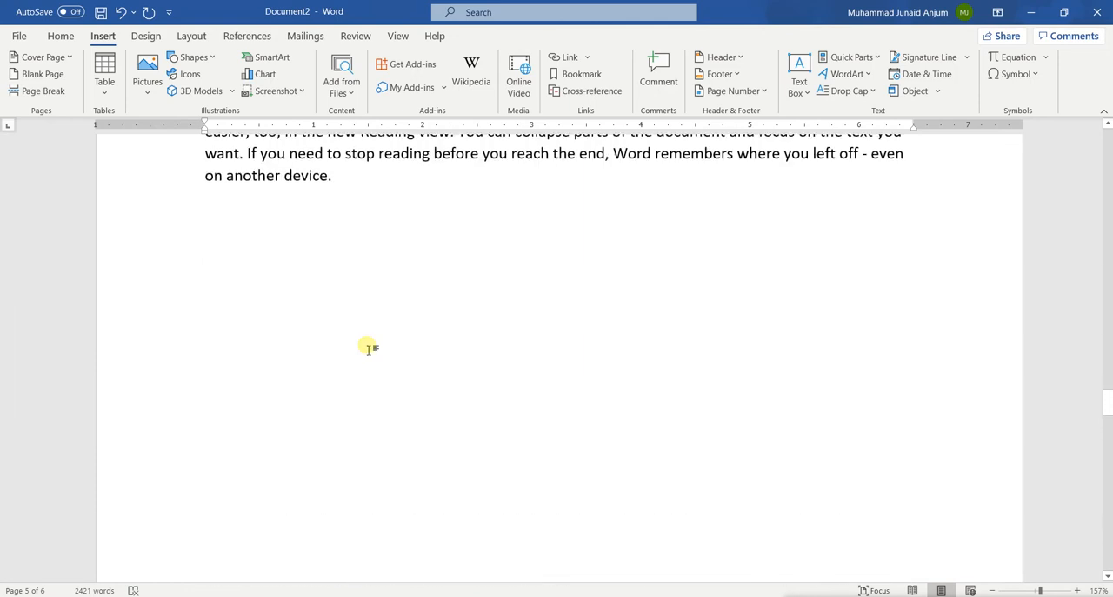
scroll(372, 351, down, 4)
scroll(372, 350, up, 5)
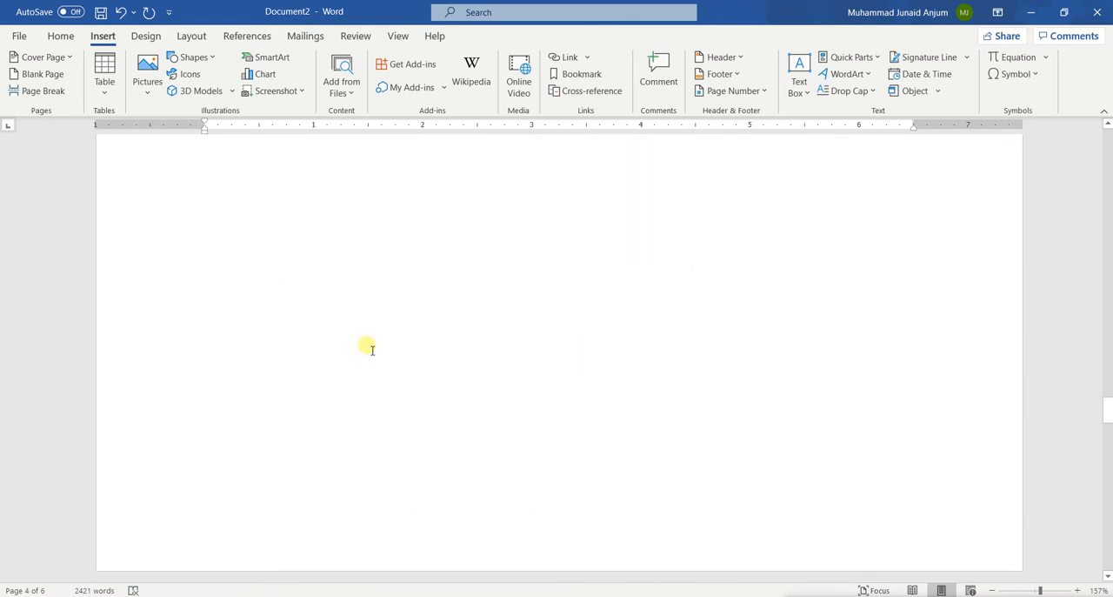
scroll(370, 347, down, 3)
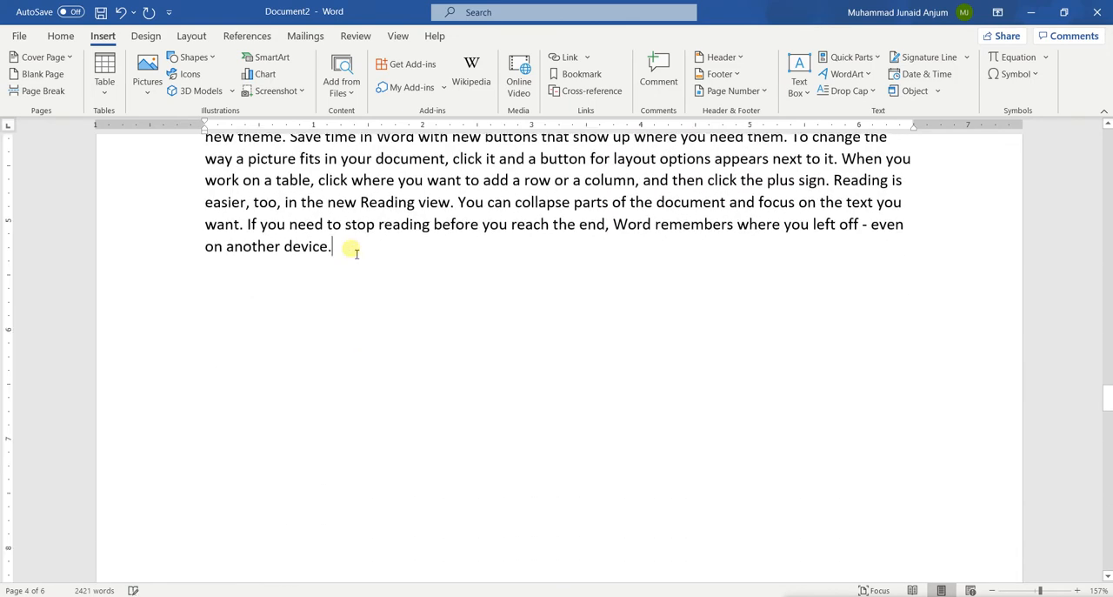
scroll(344, 273, down, 8)
scroll(343, 274, up, 9)
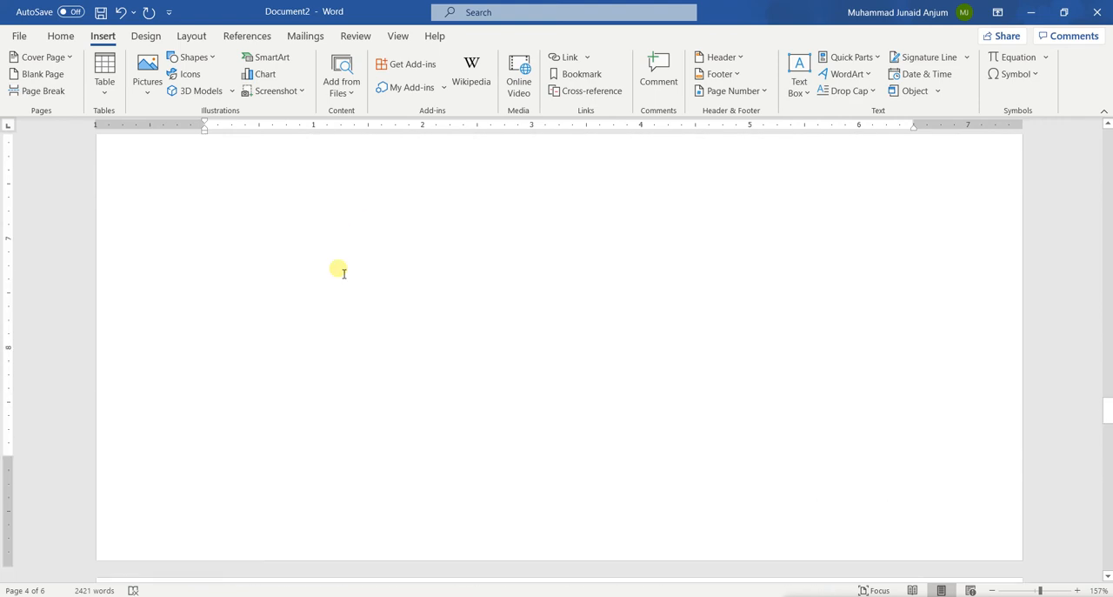
scroll(339, 271, down, 5)
scroll(335, 269, up, 4)
scroll(388, 338, down, 1)
scroll(388, 338, down, 5)
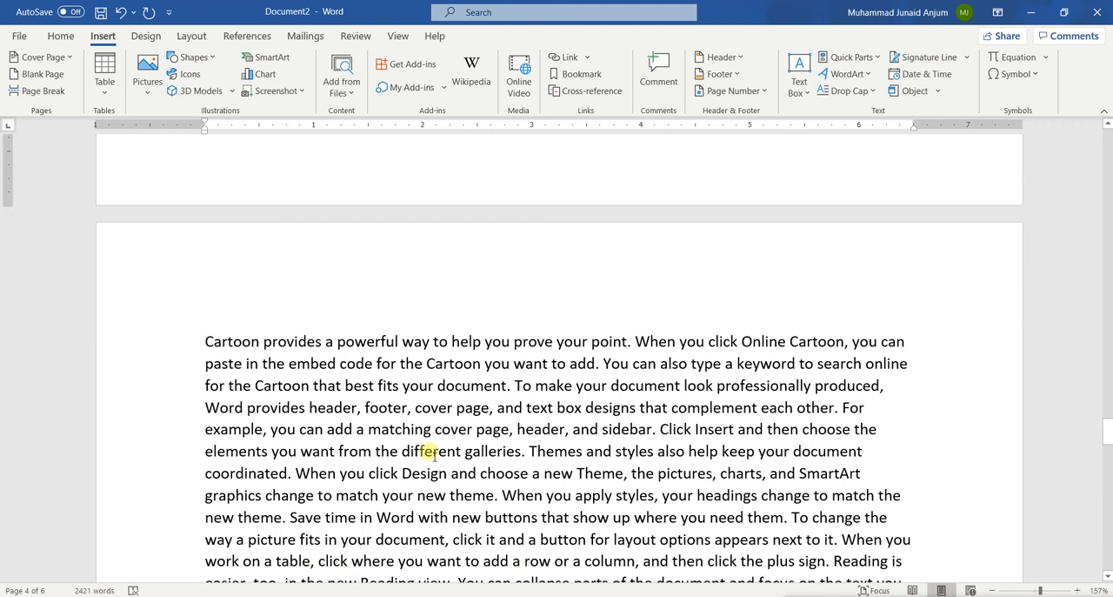
scroll(435, 451, up, 4)
scroll(428, 443, down, 10)
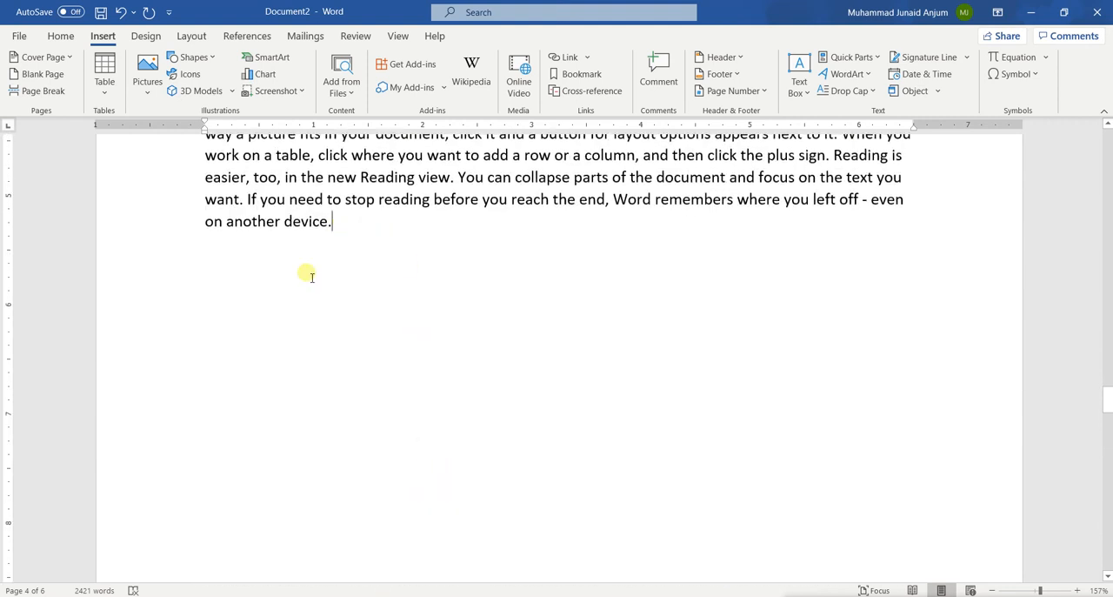
Step: Start a new line below the final text on page 4 and insert a blank page there
key(Return)
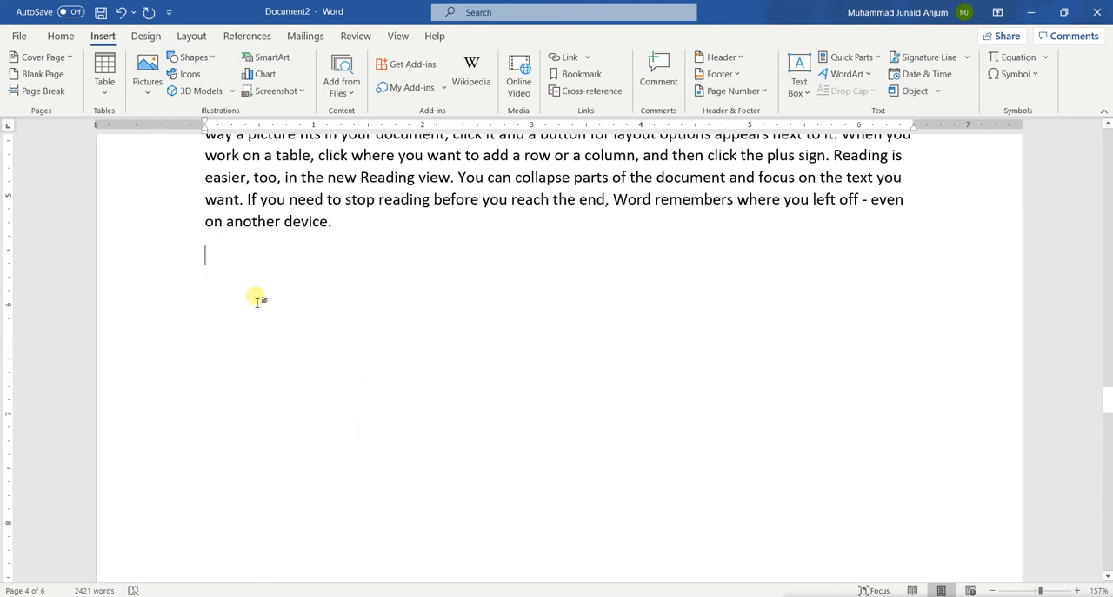
scroll(257, 299, down, 5)
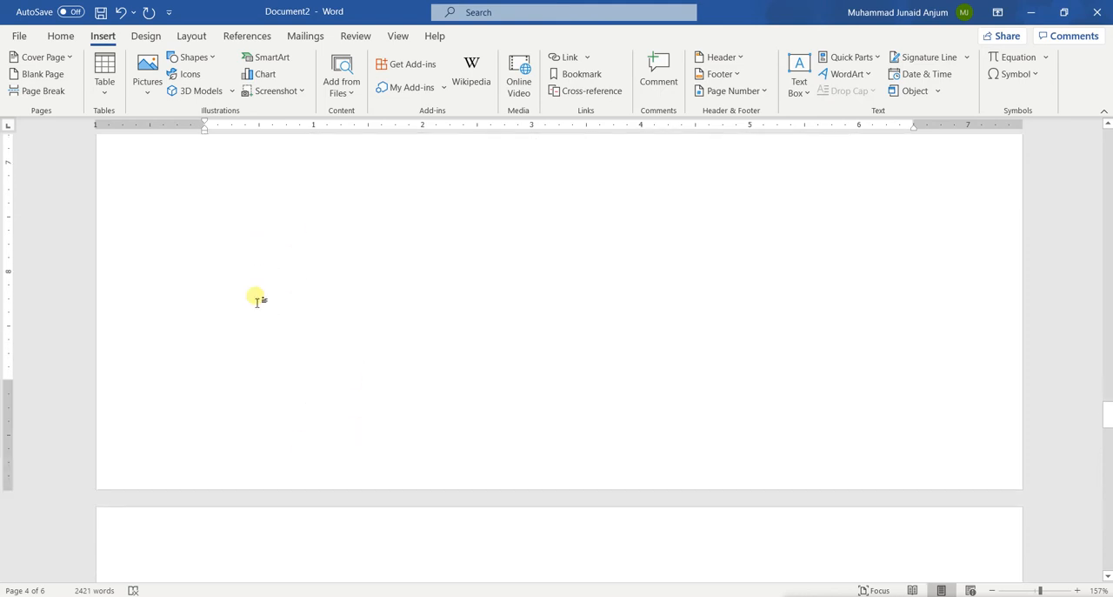
click(35, 74)
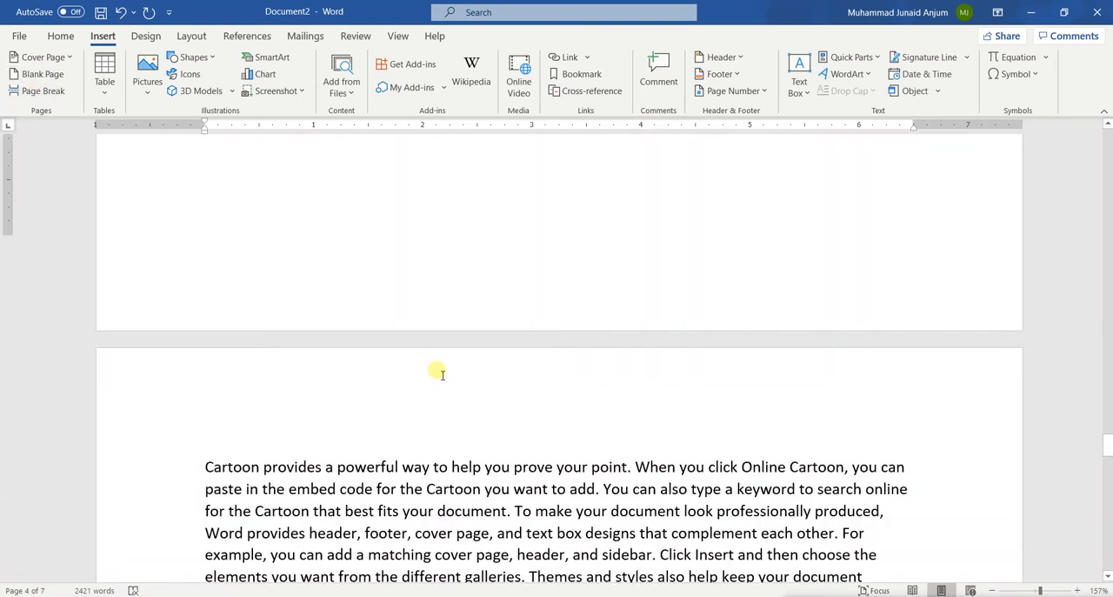
Step: Enter filler text on the blank page 5, and erase it together with the blank page
scroll(418, 383, down, 3)
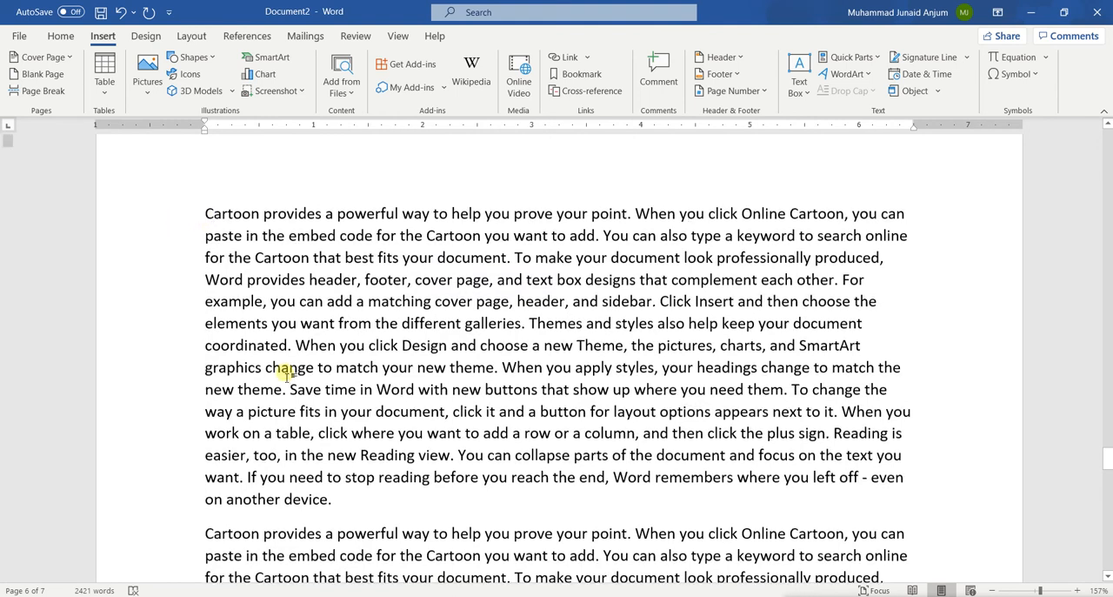
scroll(287, 374, up, 10)
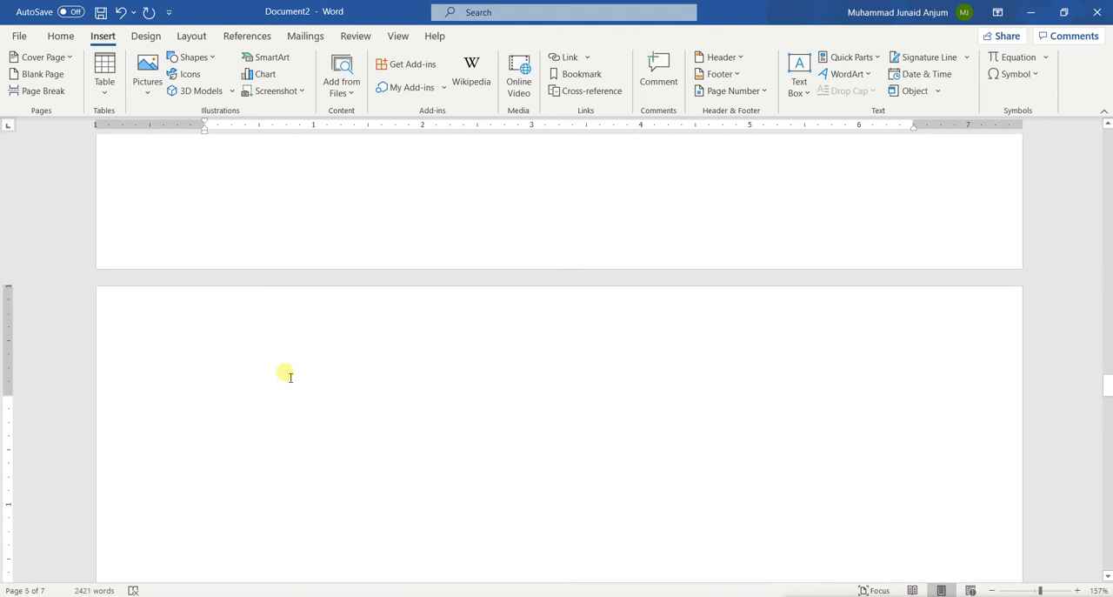
text(jkhjhkjhkjhkjhkj)
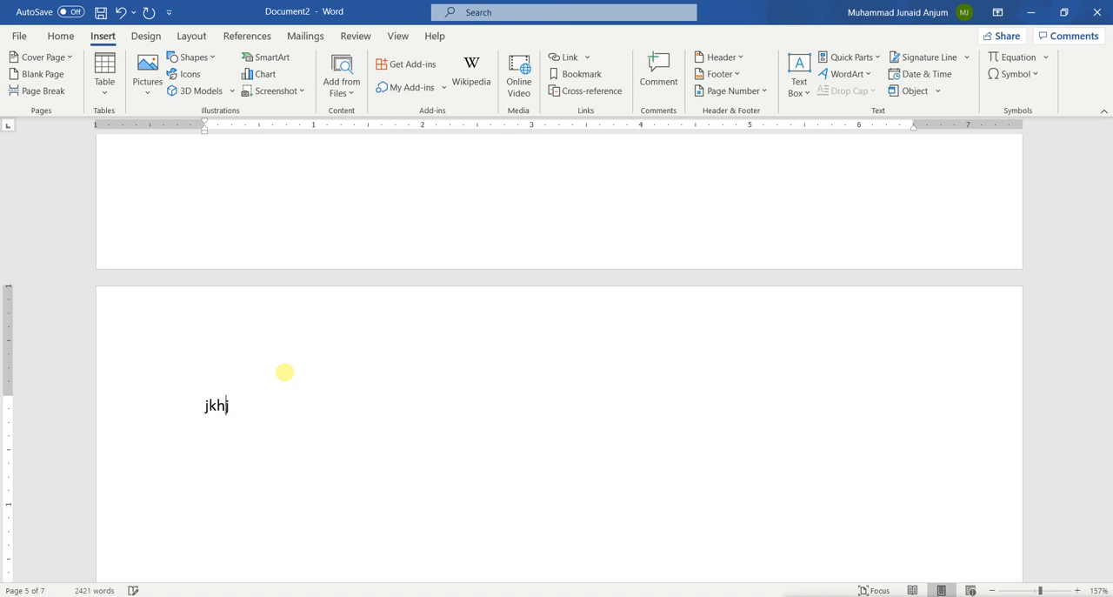
key(BackSpace)
key(BackSpace)
key(BackSpace)
key(BackSpace)
key(BackSpace)
key(BackSpace)
key(BackSpace)
key(BackSpace)
key(BackSpace)
key(BackSpace)
key(BackSpace)
key(BackSpace)
key(BackSpace)
key(BackSpace)
key(BackSpace)
key(BackSpace)
key(BackSpace)
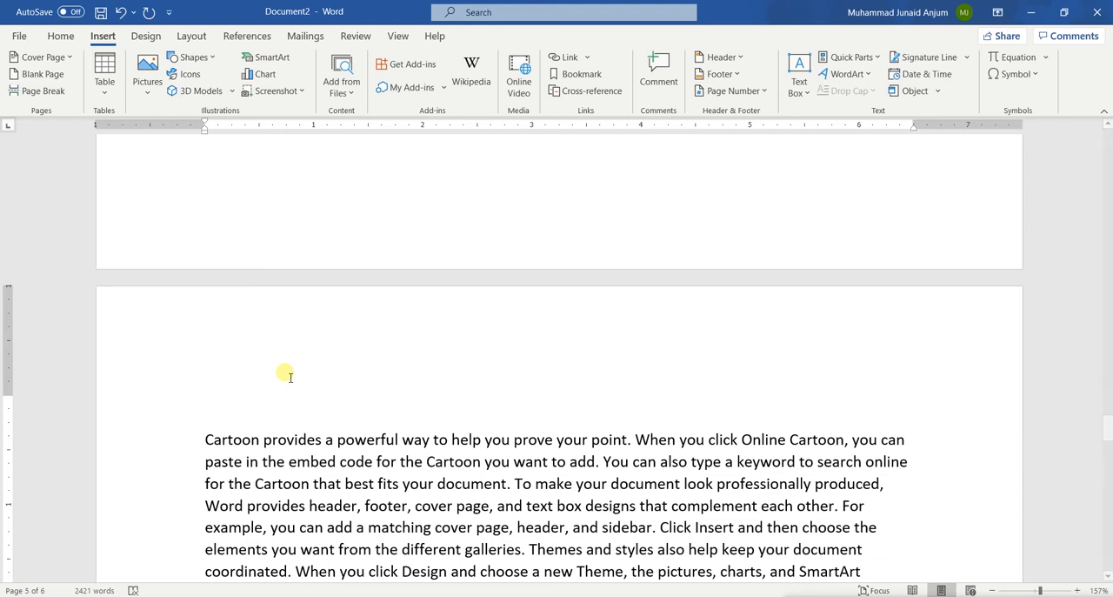
Step: Delete the page break at the end of page 4 to bring the following paragraph back onto that page
key(Delete)
key(BackSpace)
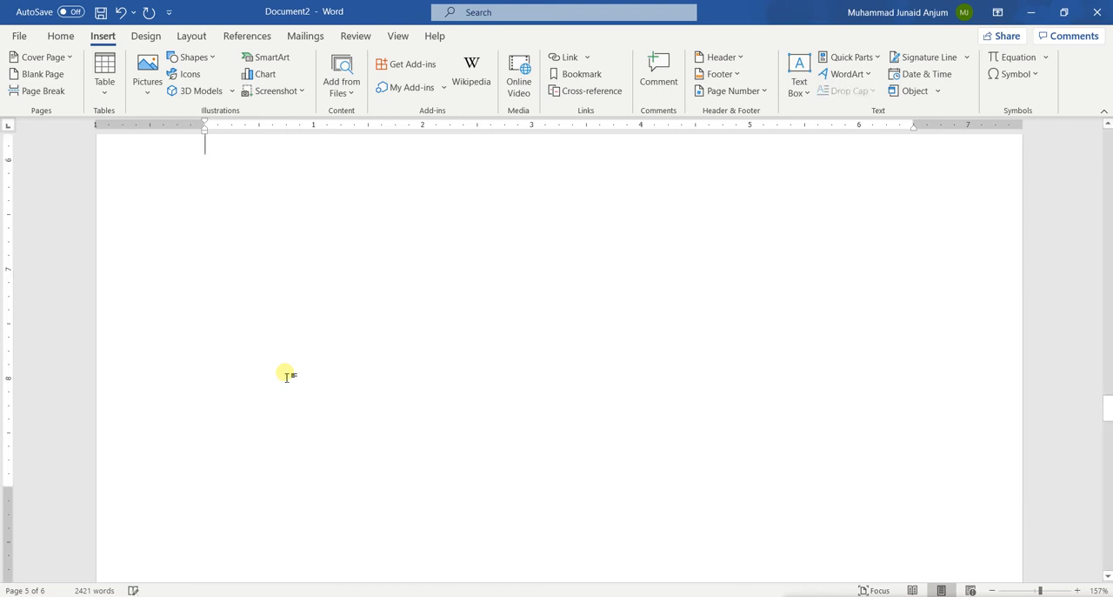
scroll(287, 377, up, 3)
scroll(287, 378, down, 4)
scroll(287, 377, up, 2)
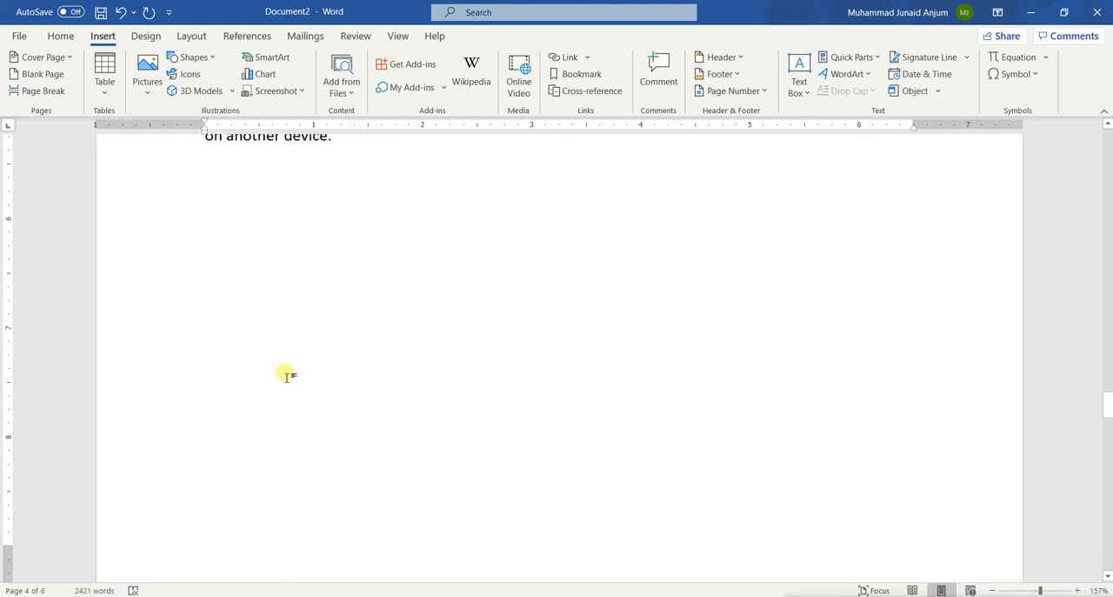
key(Delete)
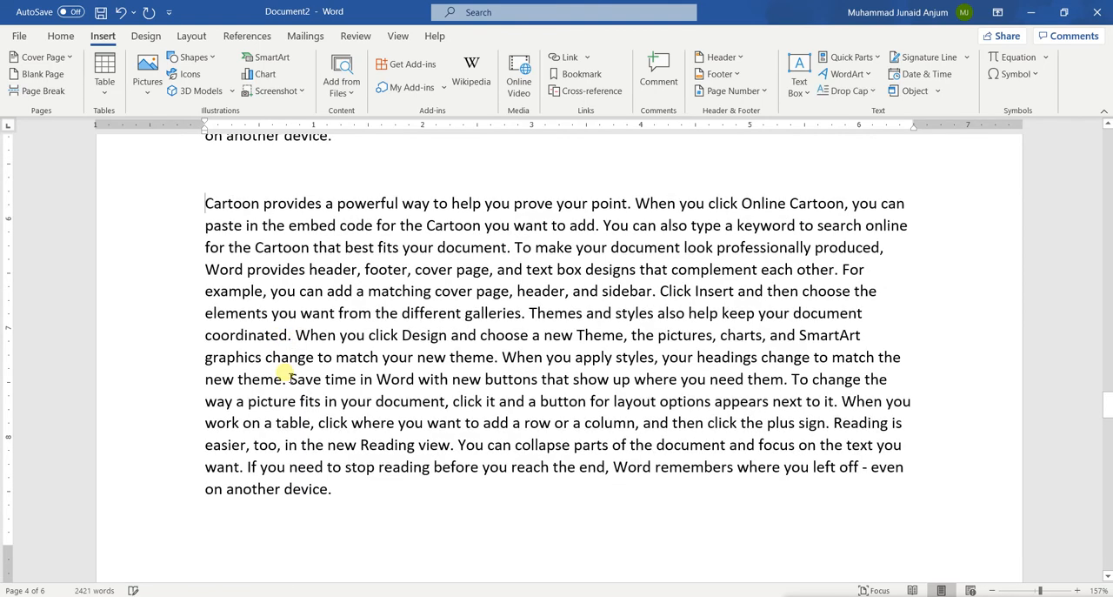
Step: Delete the empty line between the two paragraphs on page 4
scroll(285, 376, up, 3)
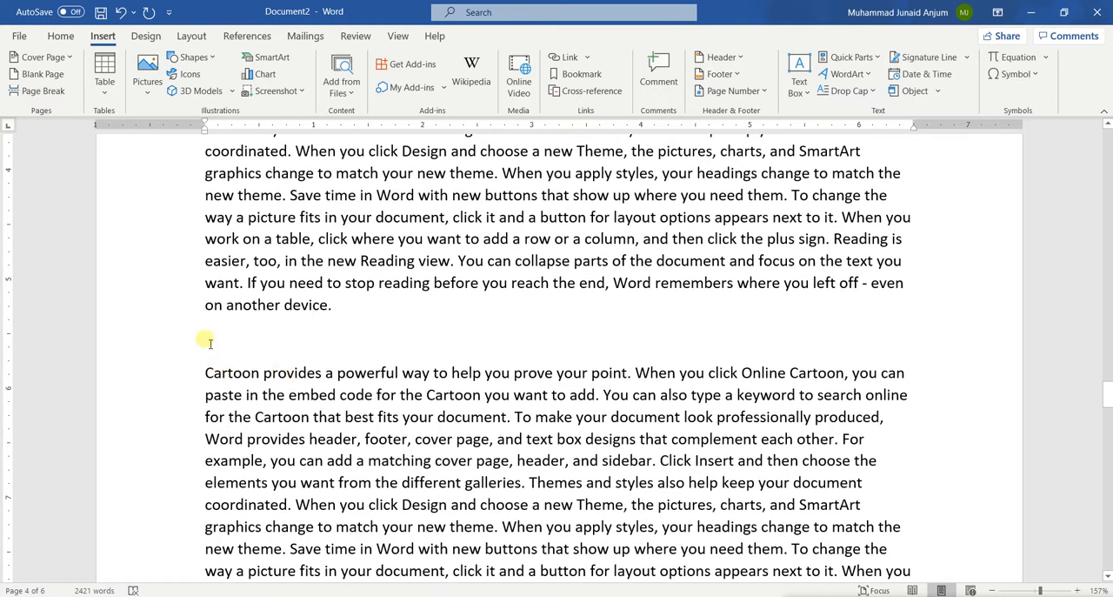
click(202, 353)
key(Delete)
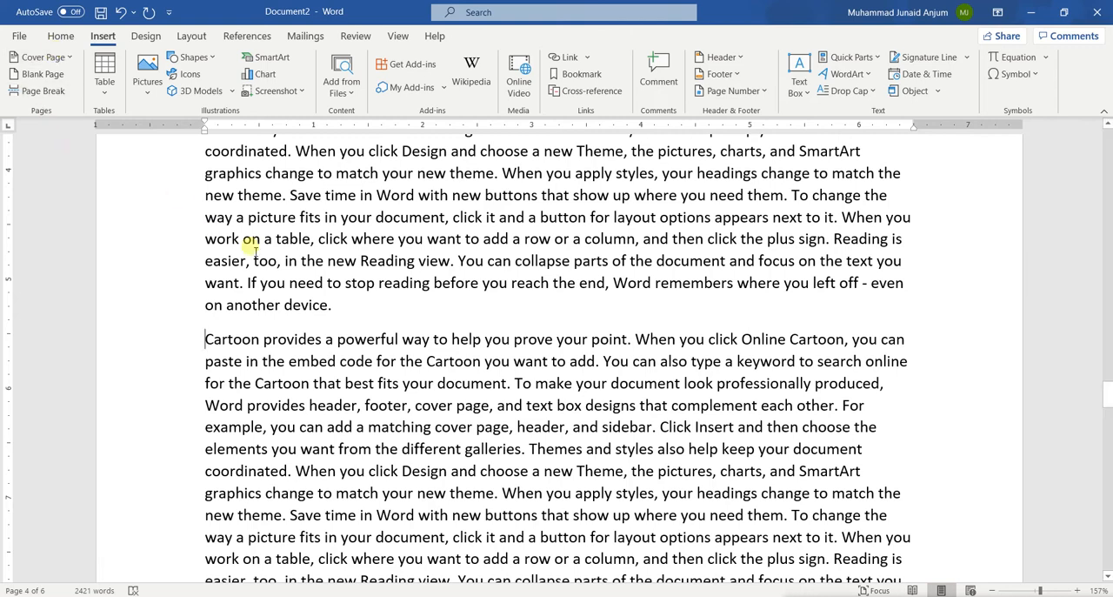
Step: Insert a table with 4 columns and 4 rows on the blank page 6
scroll(513, 444, down, 10)
scroll(519, 447, down, 9)
scroll(520, 448, up, 10)
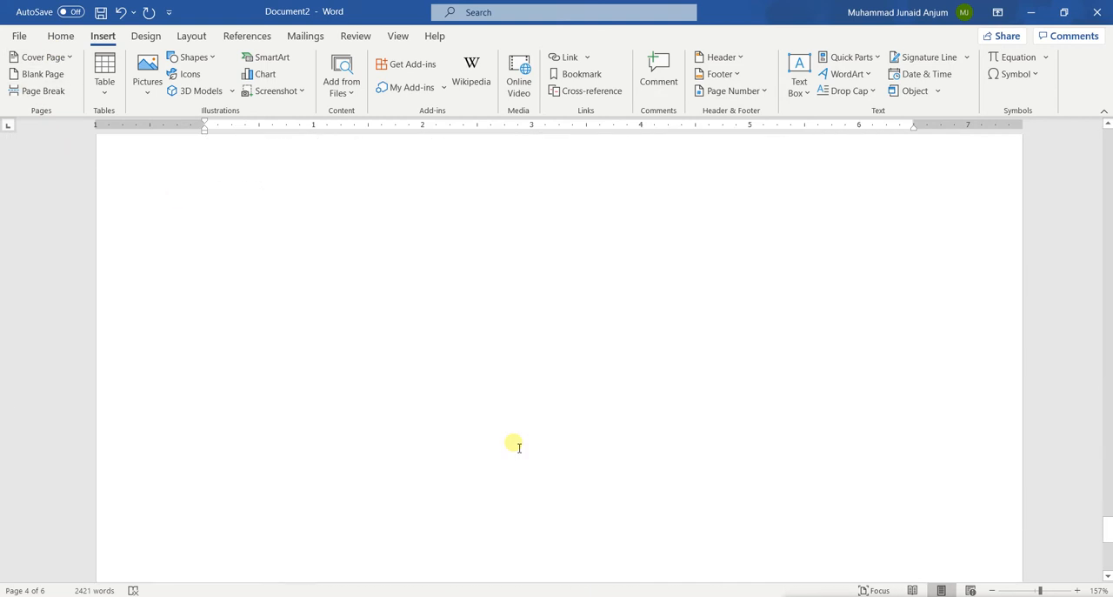
scroll(453, 418, up, 1)
scroll(397, 517, down, 3)
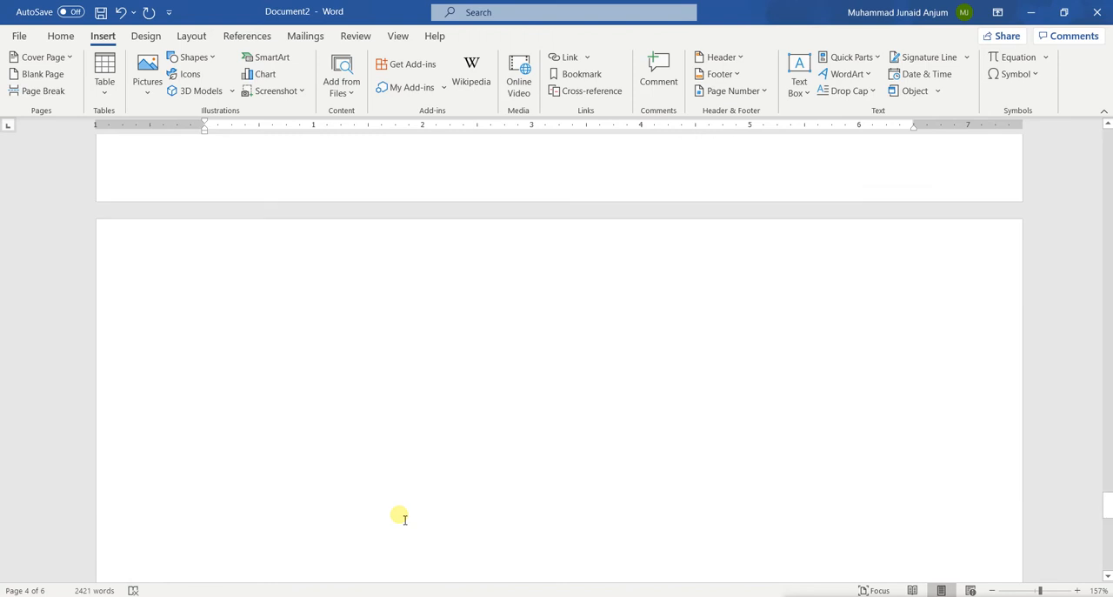
click(369, 485)
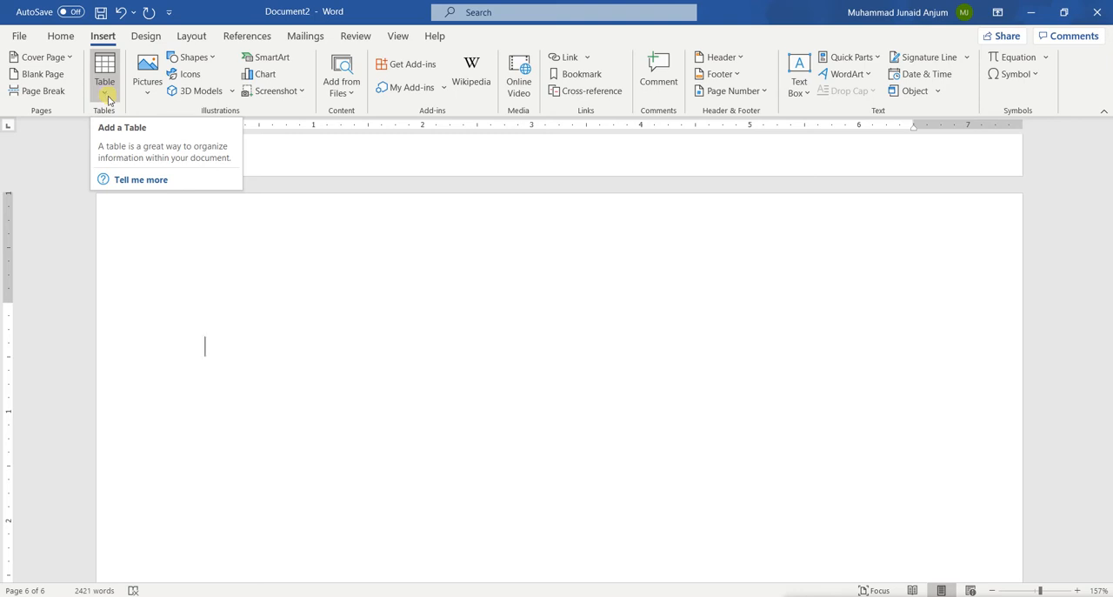
click(112, 66)
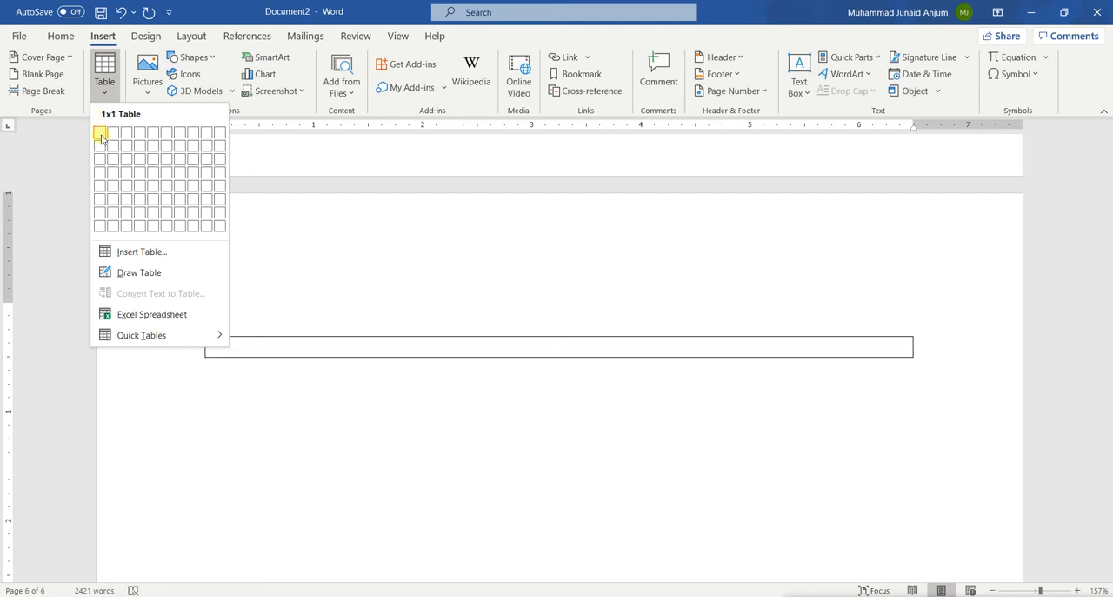
click(140, 179)
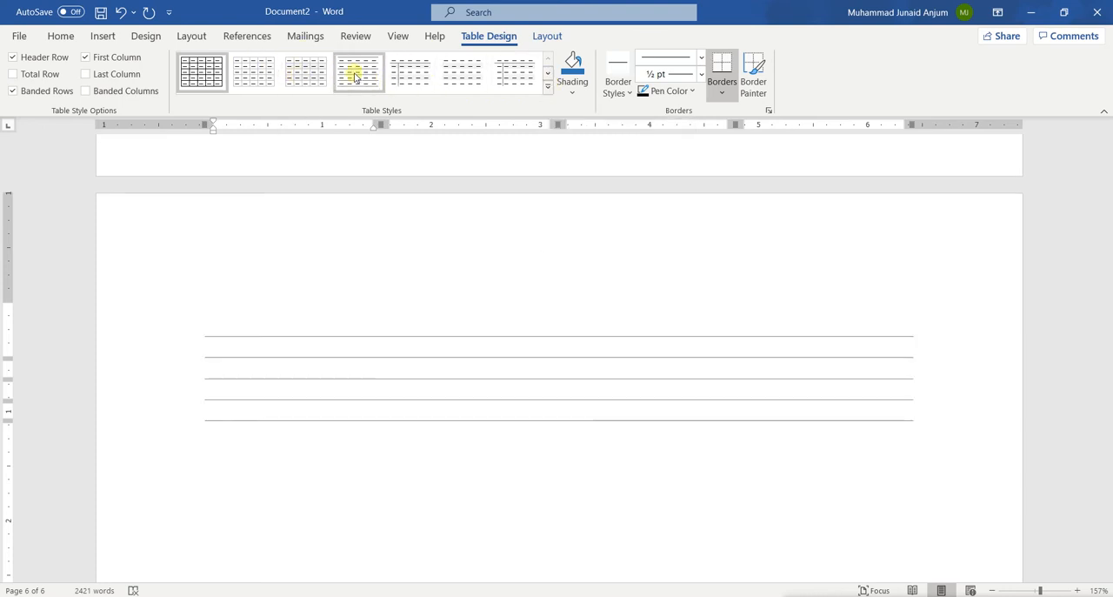
Step: Compare table styles with Total Row on and off, turn on Last Column, and leave Total Row off
click(548, 84)
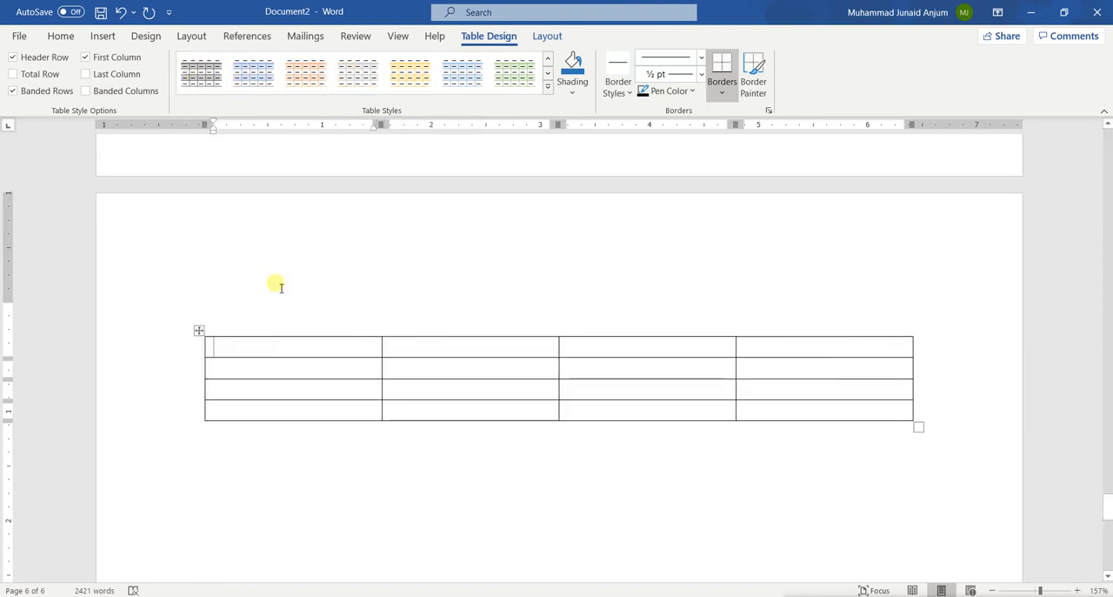
click(33, 78)
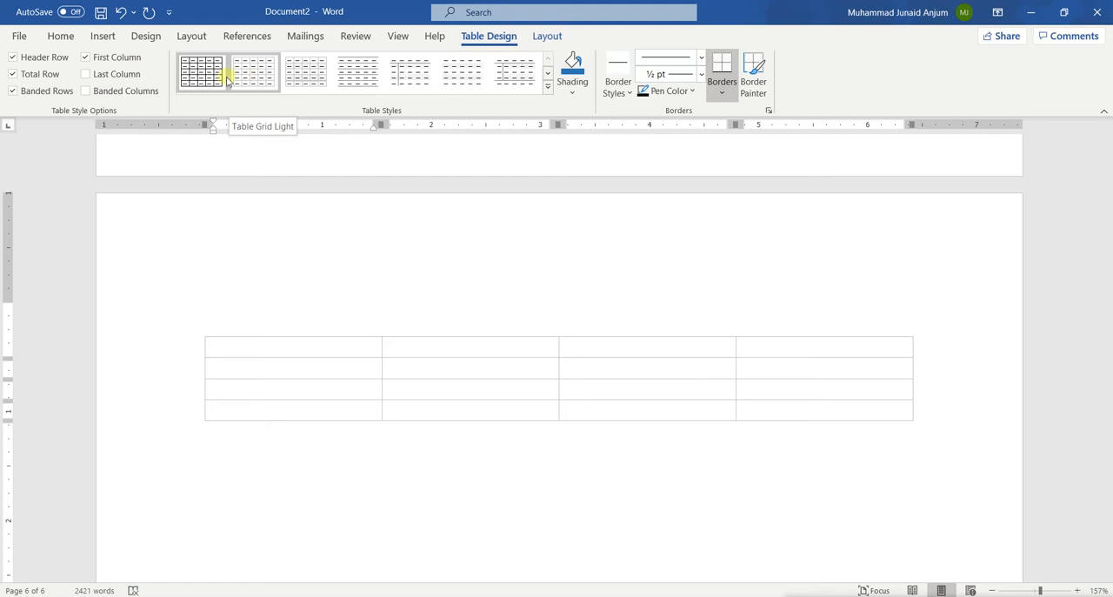
click(31, 75)
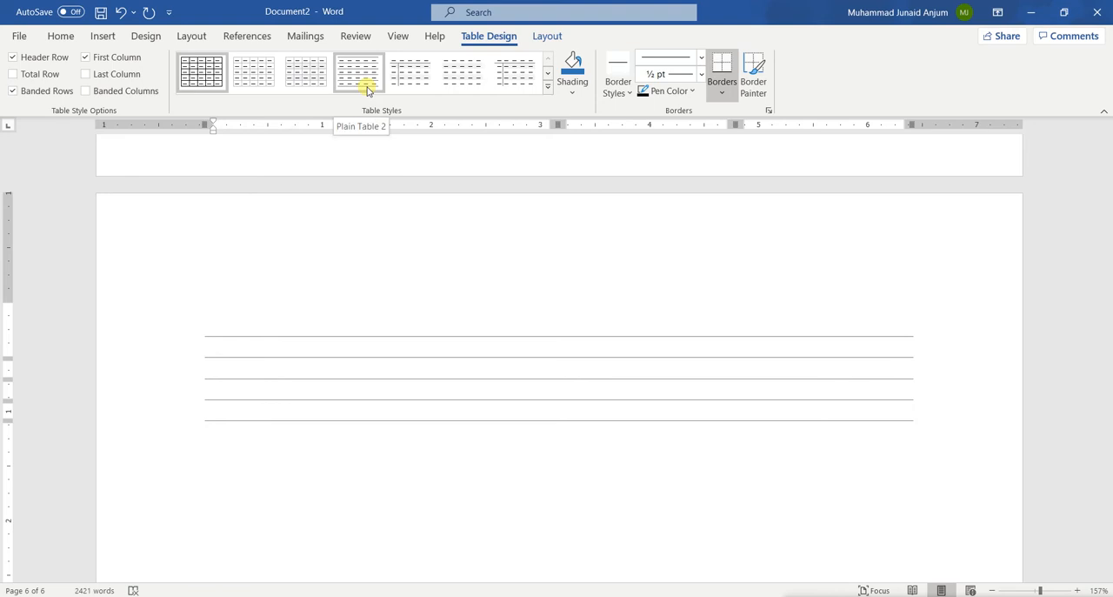
click(30, 75)
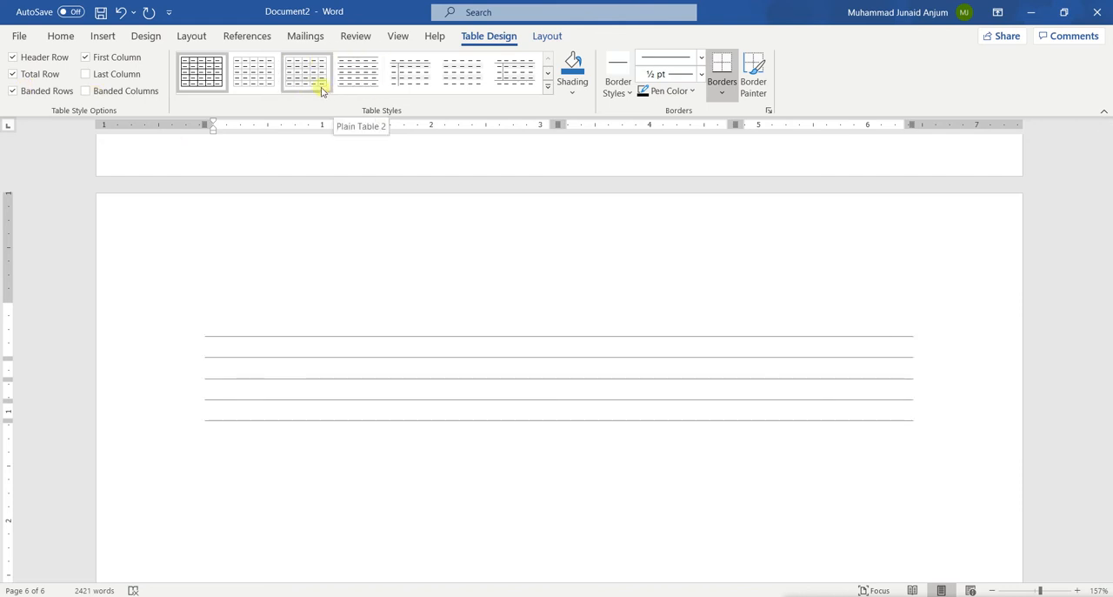
click(116, 75)
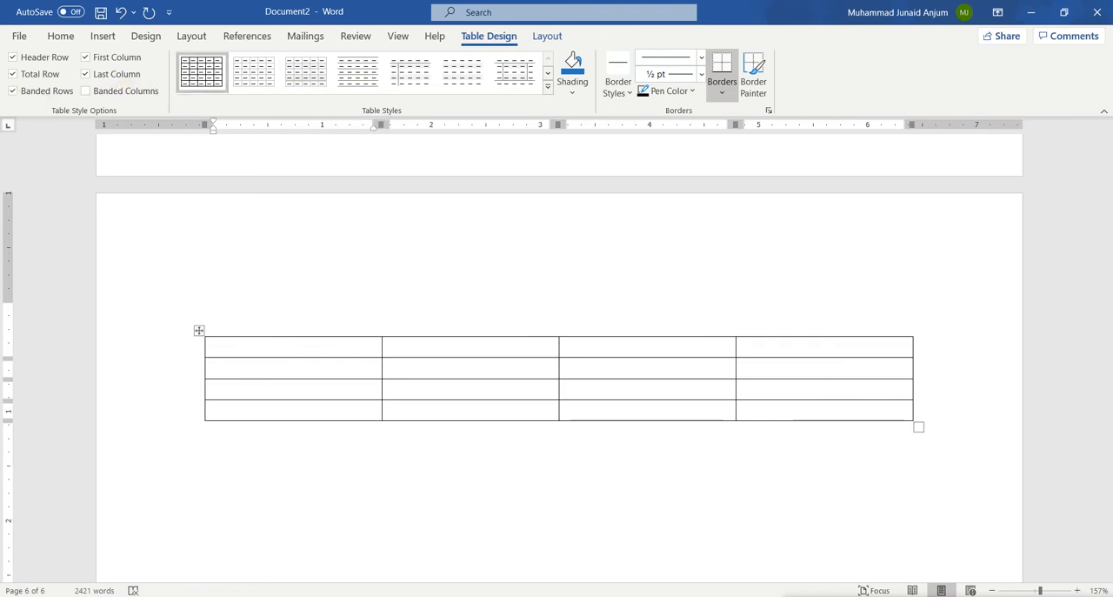
click(14, 75)
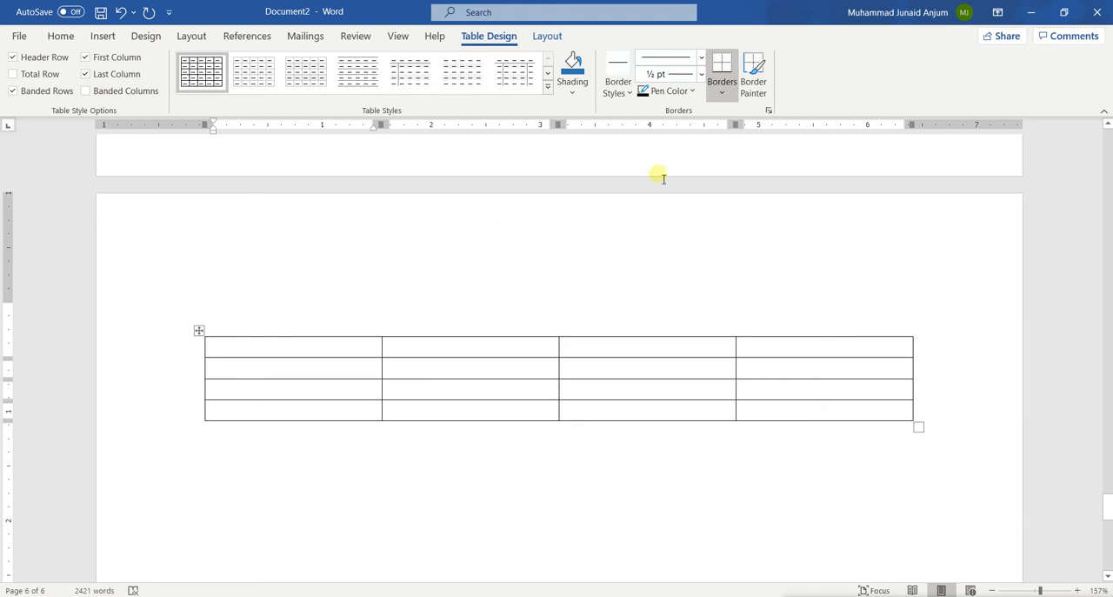
click(564, 92)
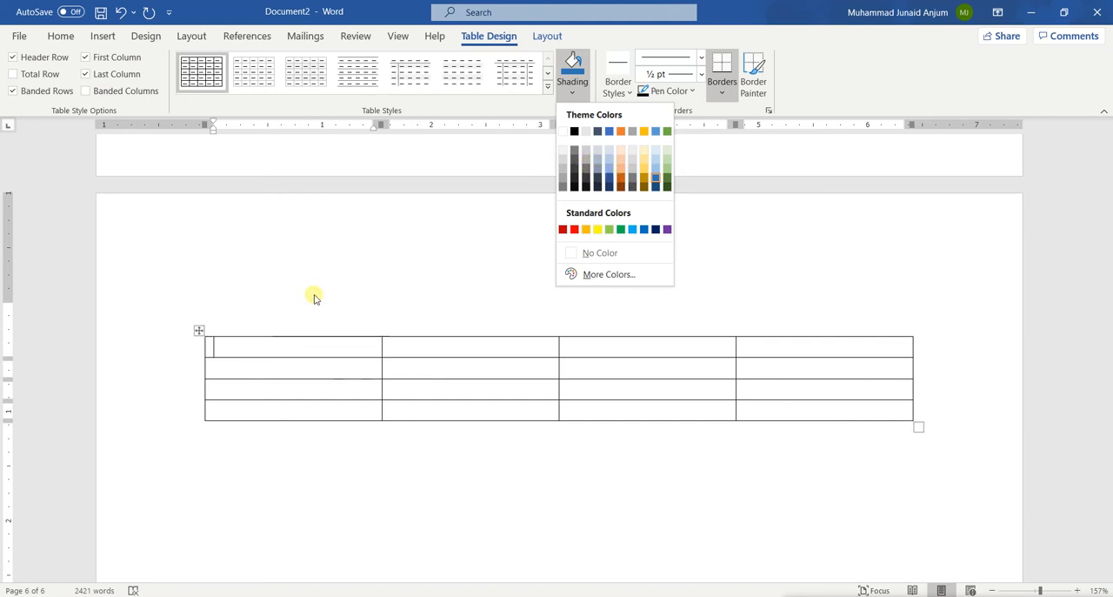
click(295, 349)
drag(302, 353, 605, 344)
Step: Fill the table's first row with the headings Sr#, Name, Address and Country
click(327, 350)
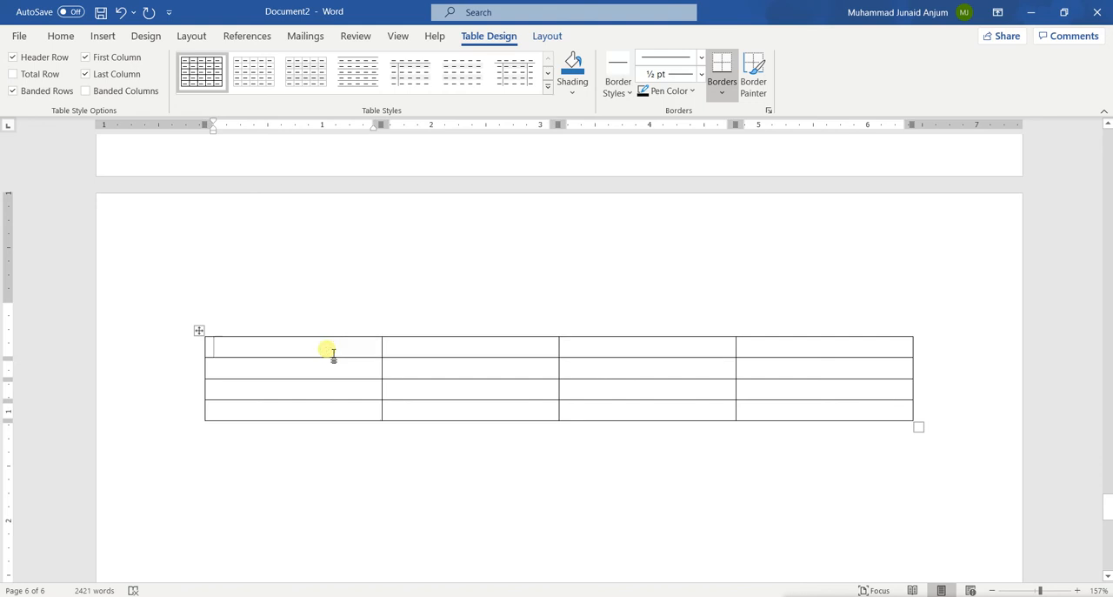
text(Sr#)
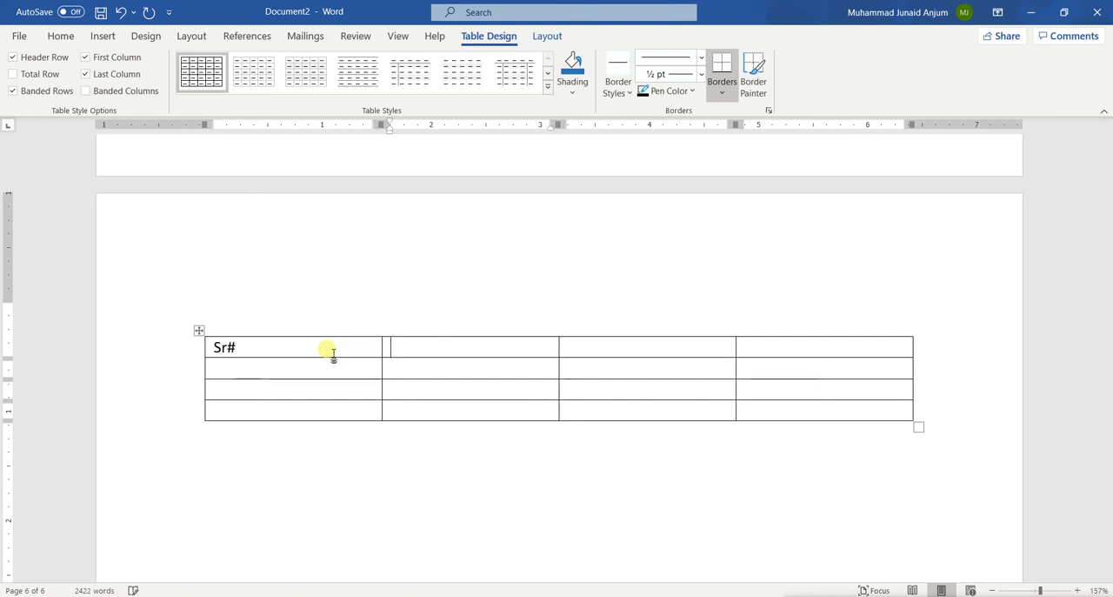
key(Tab)
text(Na)
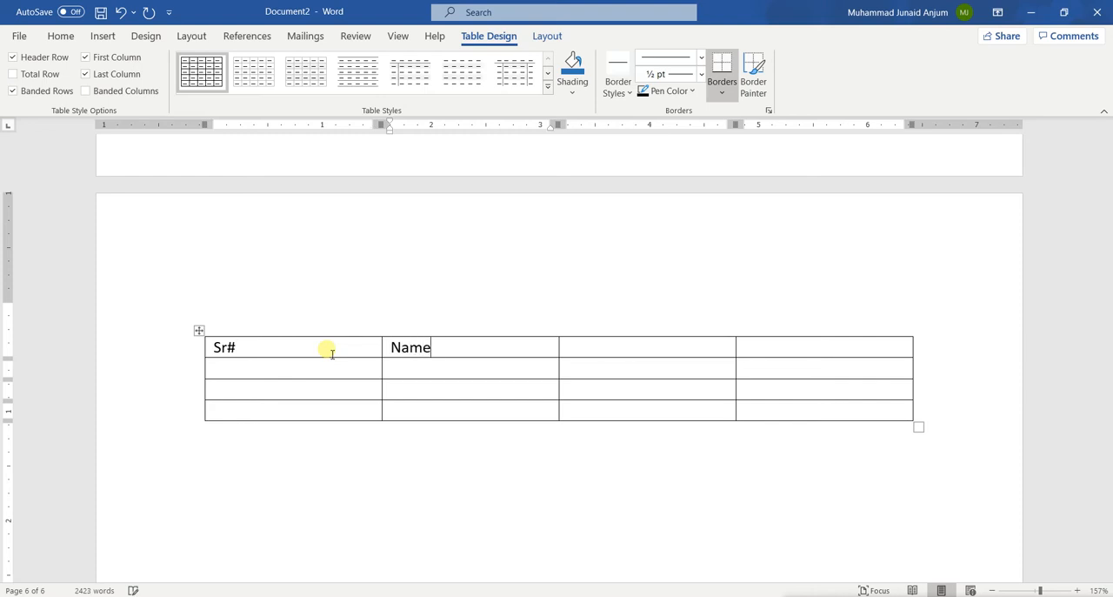
key(Tab)
text(Address)
key(Tab)
text(Country)
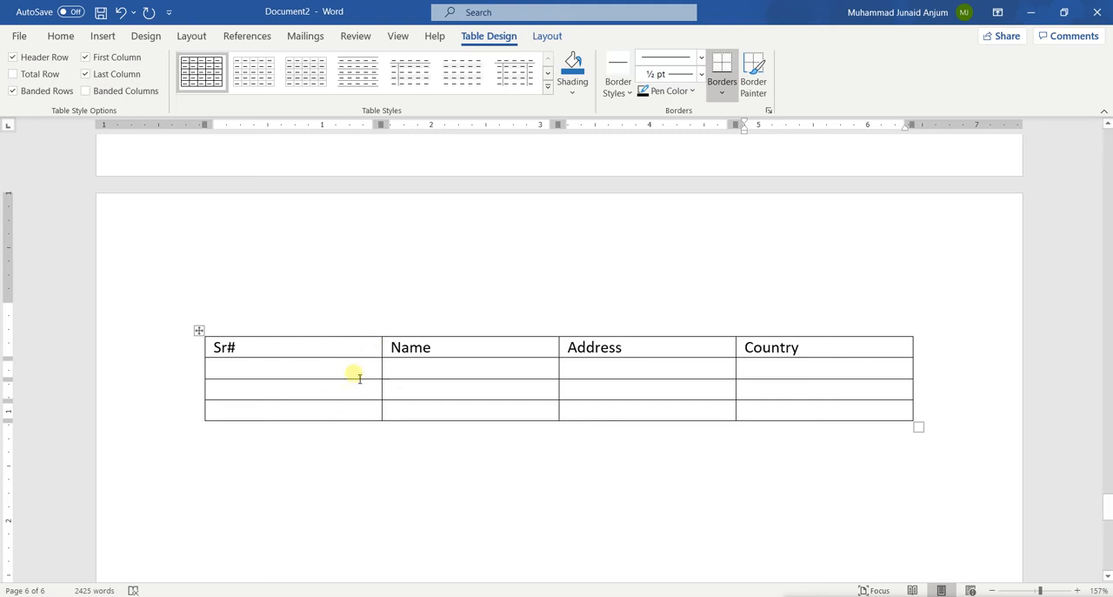
Step: Number the three rows below the Sr# heading 1, 2 and 3
click(222, 367)
text(1)
text(2)
key(Down)
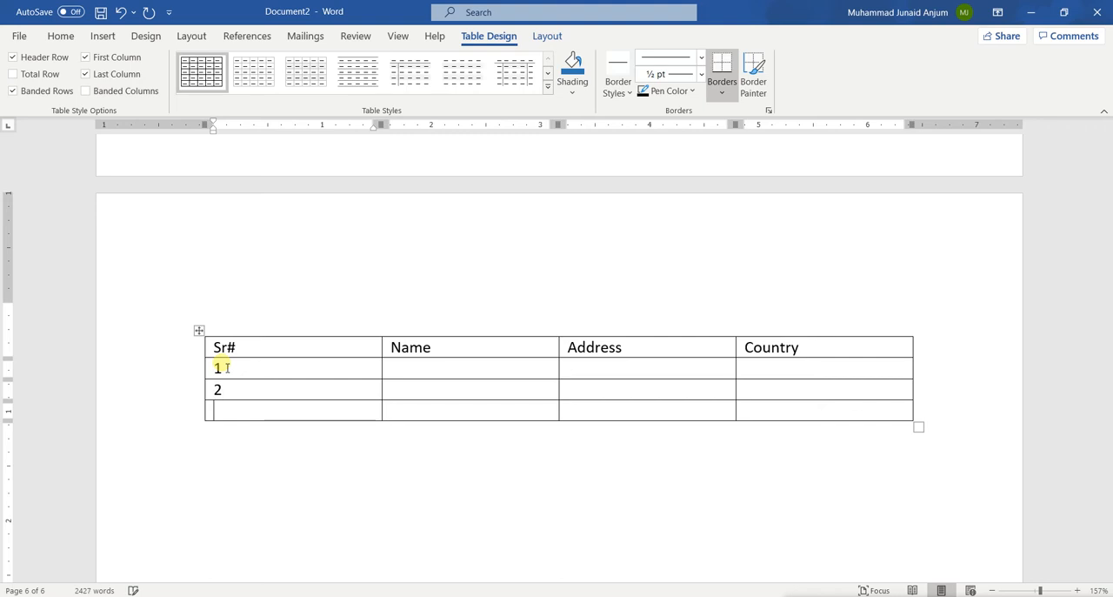
Step: Enter a sample person's name in each of the three rows of the Name column
key(Tab)
key(Up)
key(Up)
text(John)
key(Return)
key(BackSpace)
key(Down)
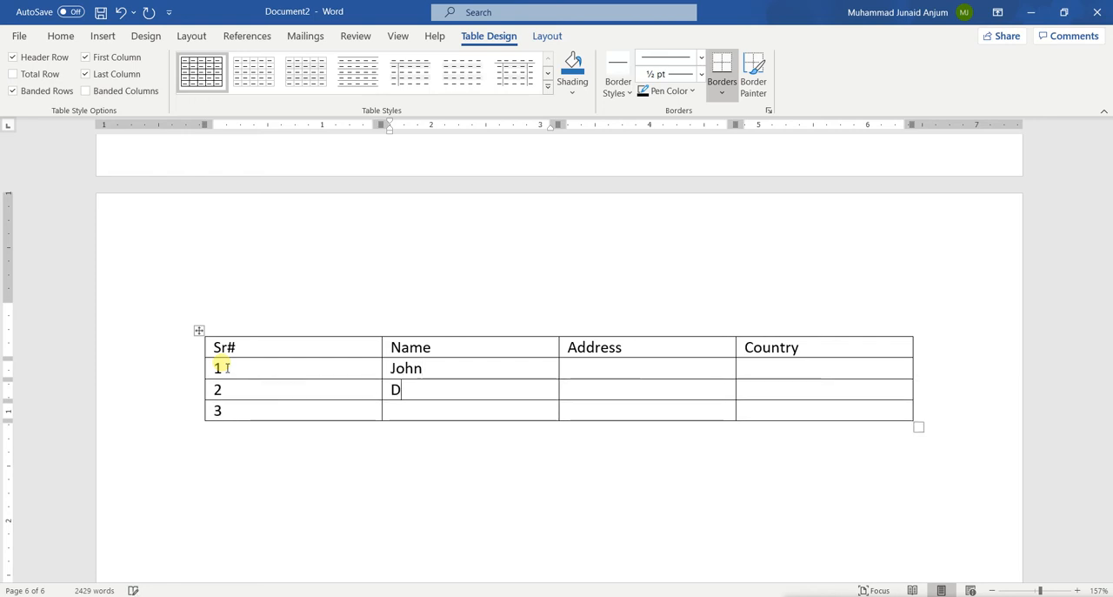
key(Down)
text(Jane)
Step: Fill the Address column with Georgia, NY and Mumbai for rows 1 to 3
key(Up)
key(Tab)
key(Tab)
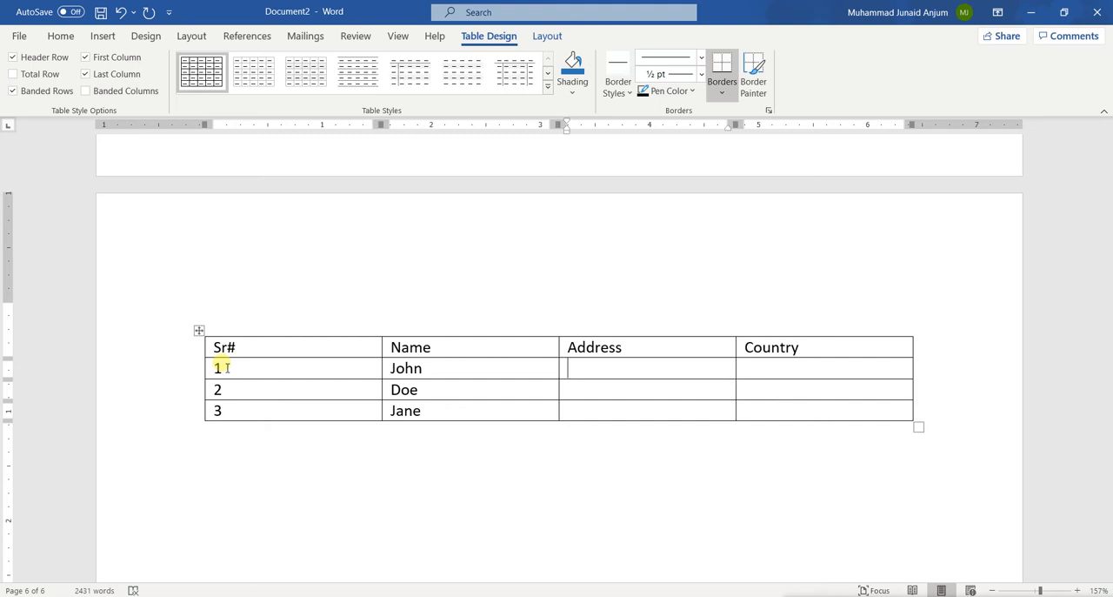
text(Georgia)
key(Down)
text(N)
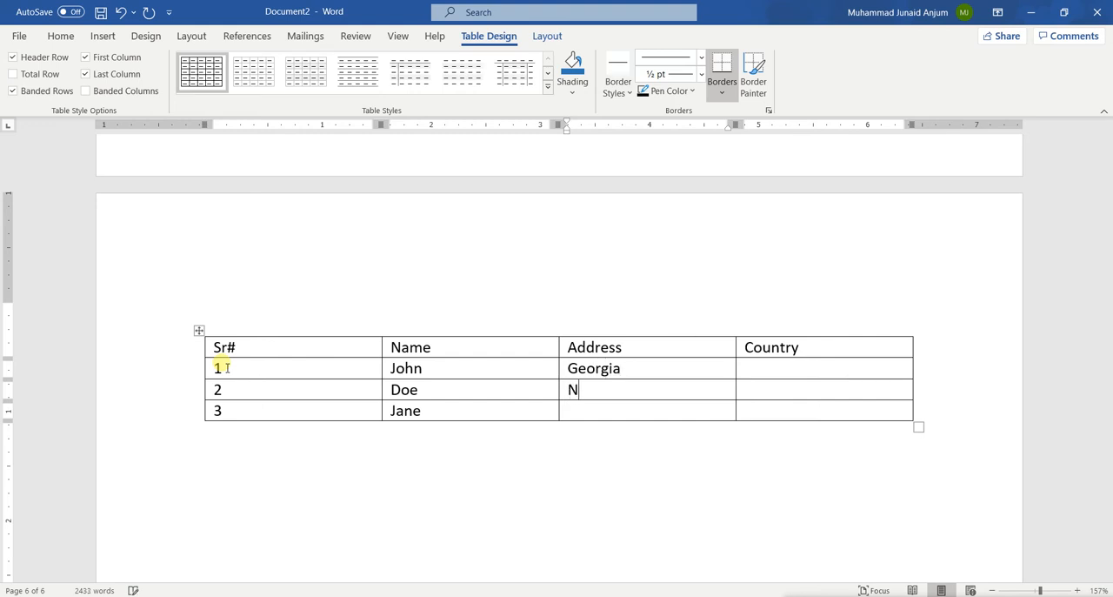
key(Down)
text(Mumbai)
Step: Fill the Country column with USA, USA and India for rows 1 to 3
key(Tab)
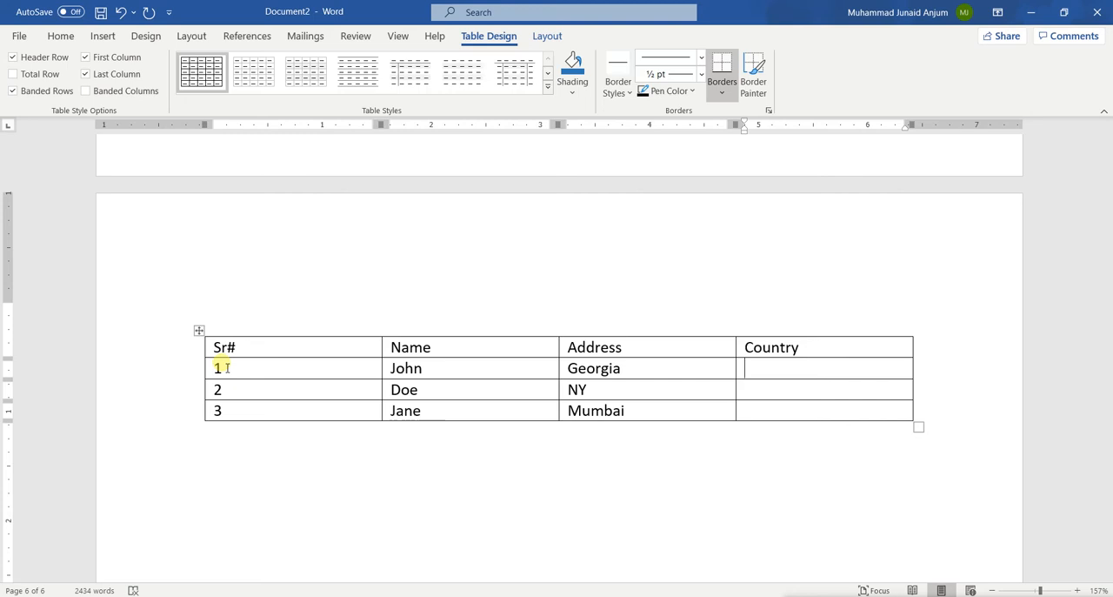
text(USA)
text(India)
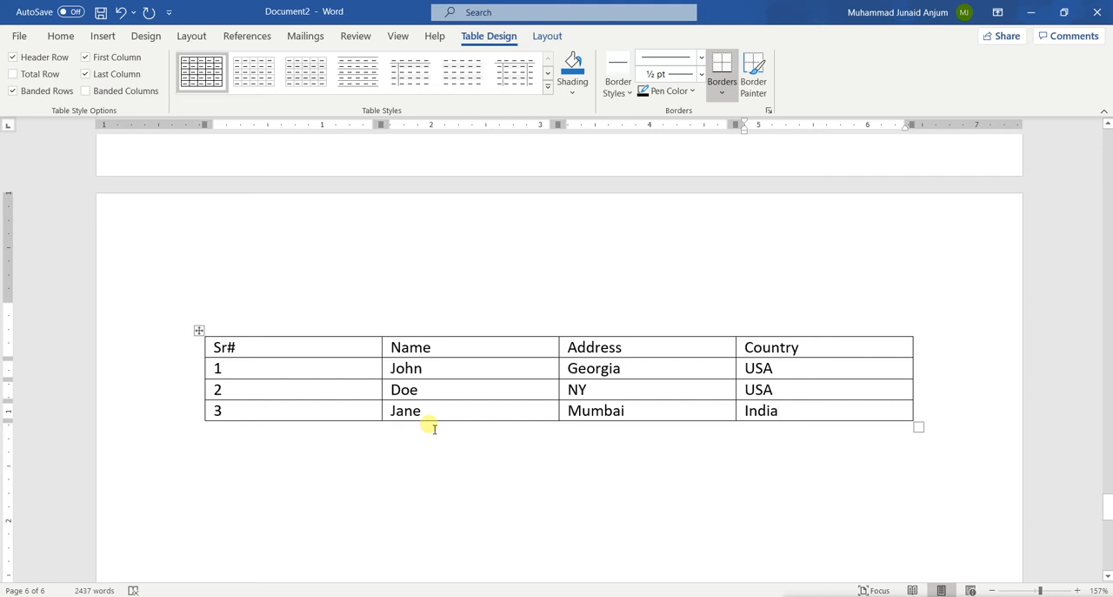
Step: Shade the table's heading row with a dark gray theme color
drag(214, 348, 769, 348)
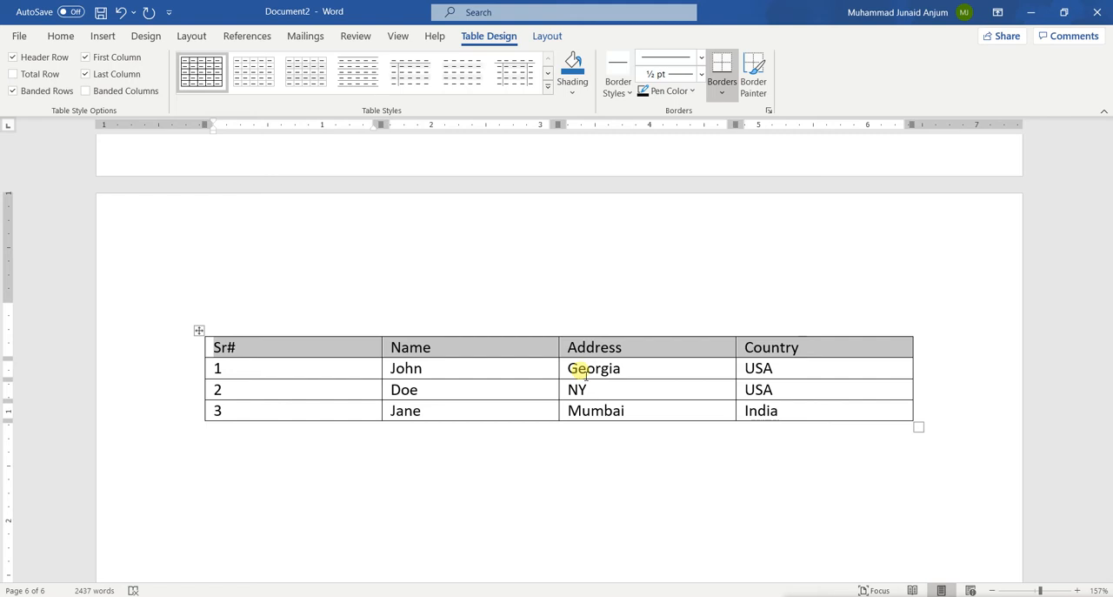
click(577, 94)
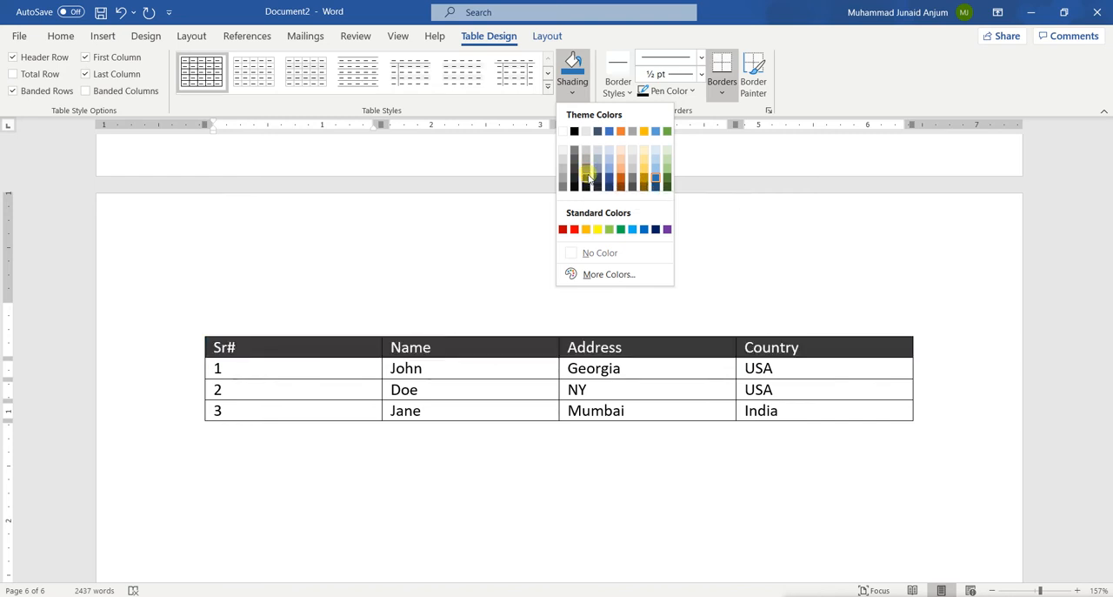
click(588, 178)
click(612, 368)
click(662, 390)
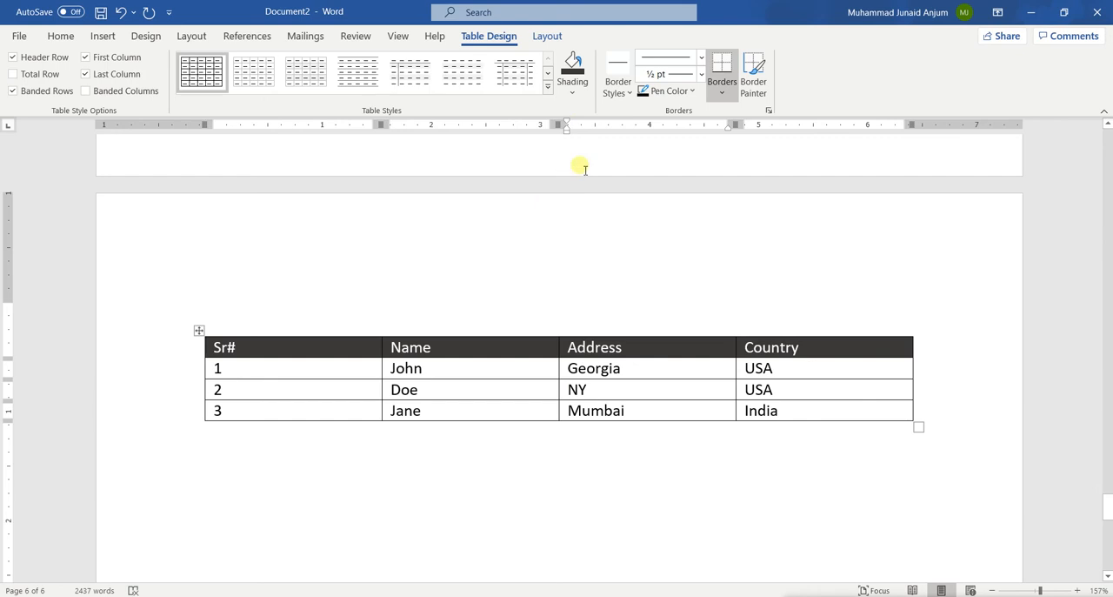
Step: Paint the table's outer border with the orange single solid line, 1 1/2 pt, Accent 2 border style
click(629, 93)
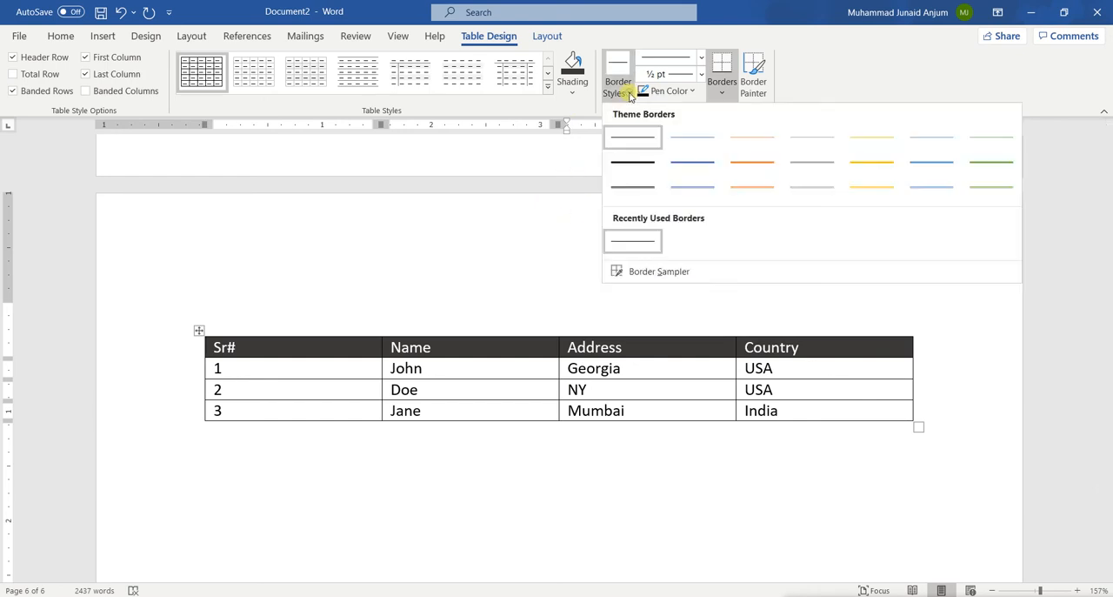
click(632, 96)
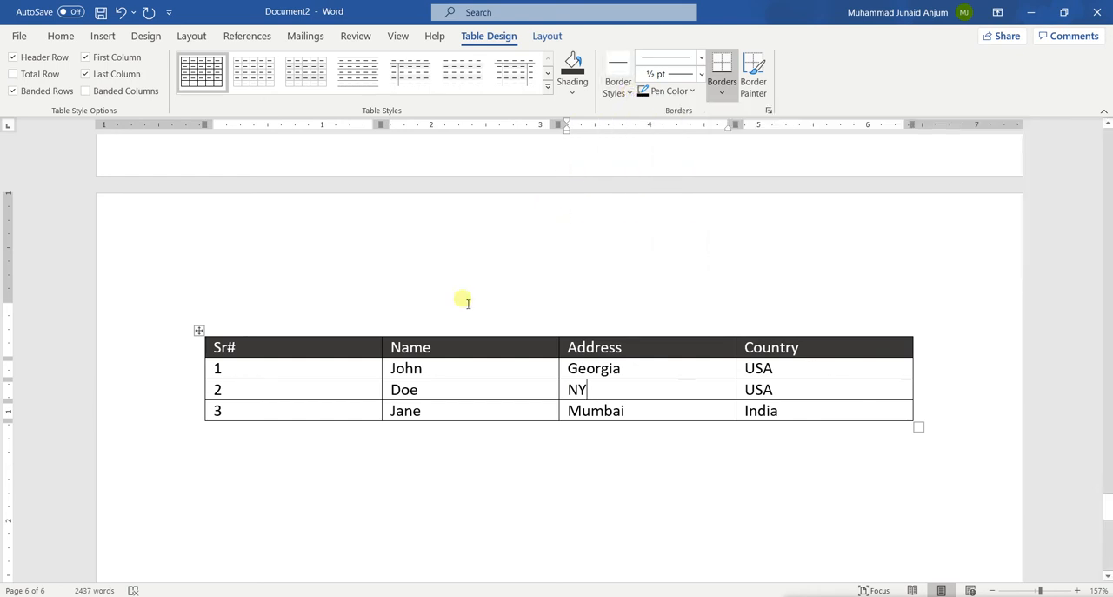
click(631, 94)
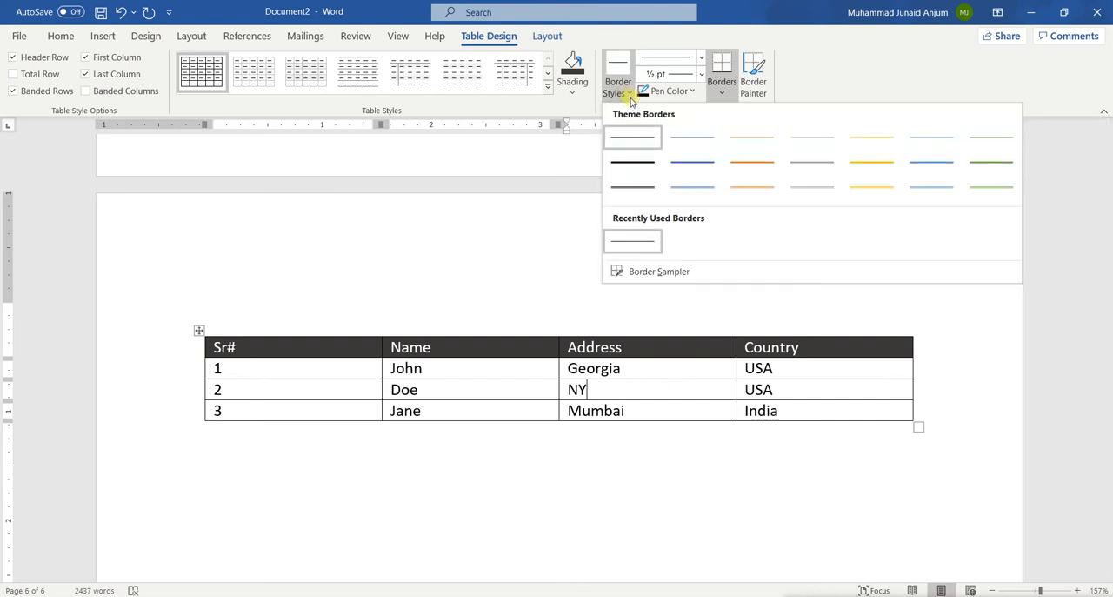
click(734, 168)
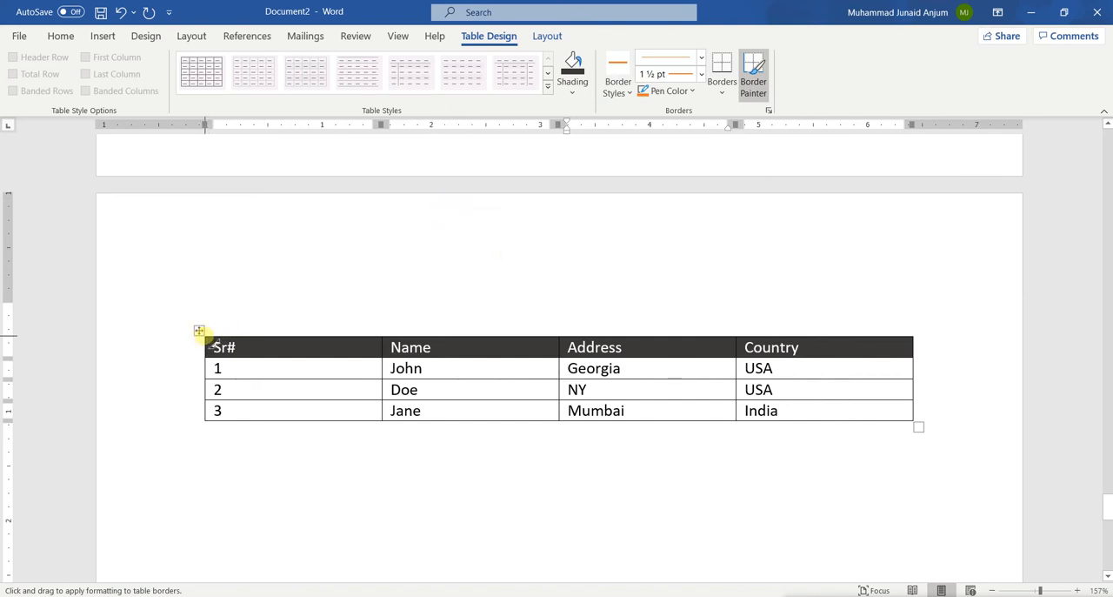
mouse_move(211, 338)
mouse_down()
mouse_move(333, 373)
mouse_move(522, 376)
mouse_move(470, 295)
mouse_move(321, 311)
mouse_move(638, 316)
mouse_move(789, 304)
mouse_move(917, 322)
mouse_move(907, 339)
mouse_up()
mouse_move(911, 340)
mouse_down()
mouse_move(916, 422)
mouse_move(723, 420)
mouse_move(549, 443)
mouse_move(362, 423)
mouse_up()
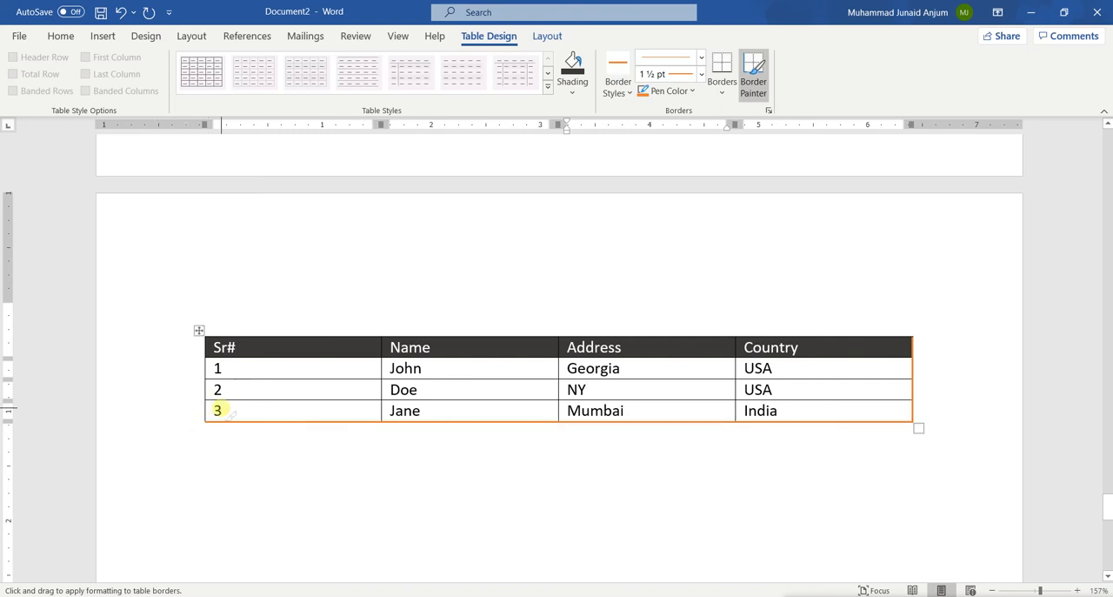
mouse_move(204, 407)
mouse_down()
mouse_move(207, 346)
mouse_move(375, 313)
mouse_move(467, 343)
mouse_move(530, 336)
mouse_up()
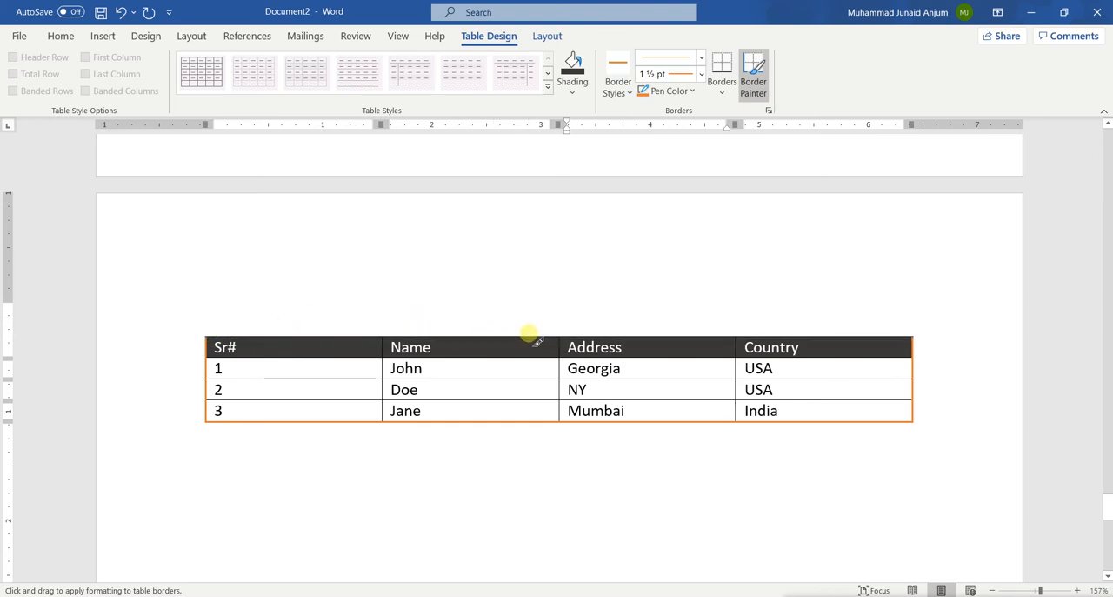
Step: Repaint the border along the top of the heading row with the thin black 1/2 pt solid line style
click(630, 91)
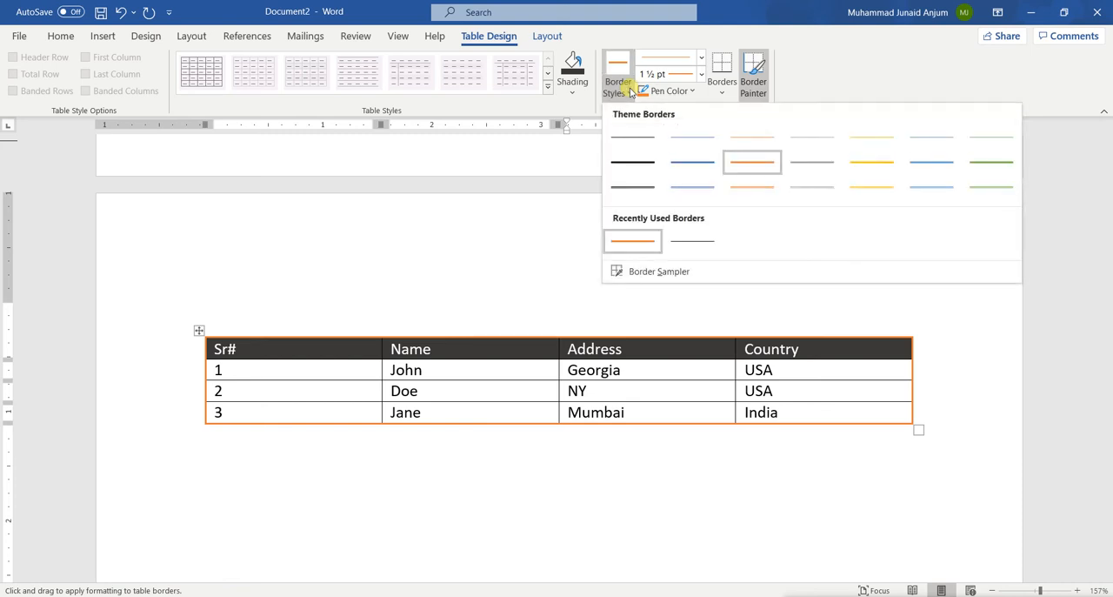
click(632, 139)
click(522, 337)
click(613, 338)
click(801, 340)
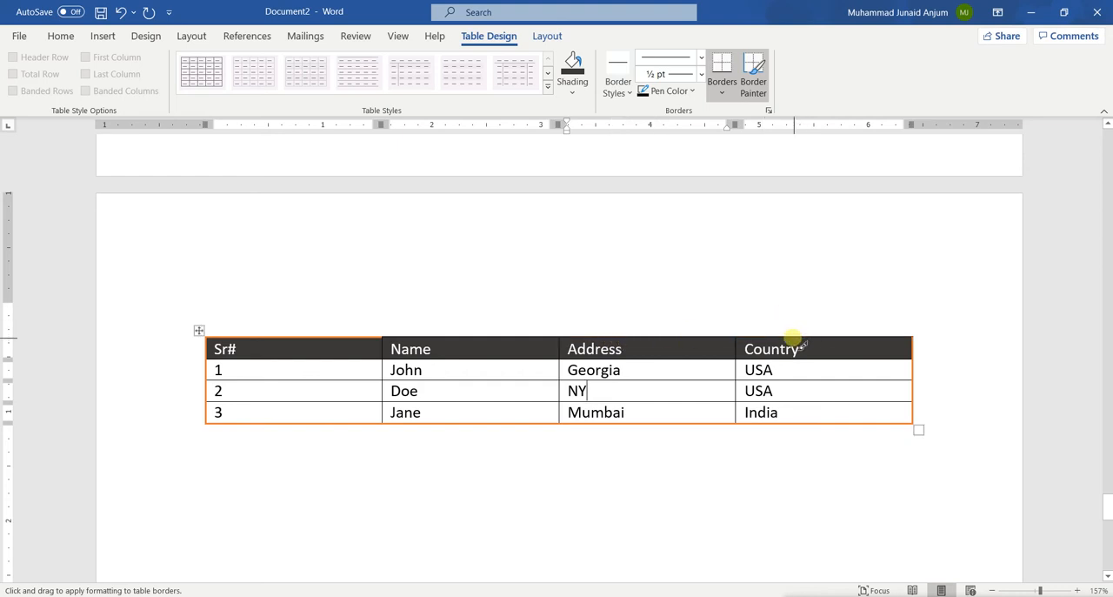
click(318, 340)
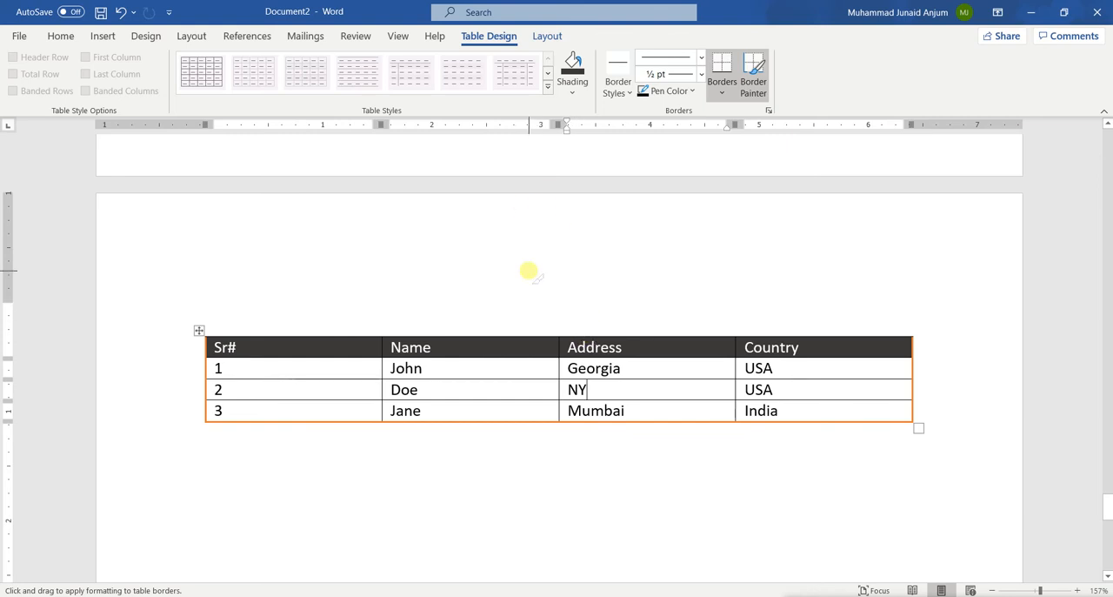
key(Escape)
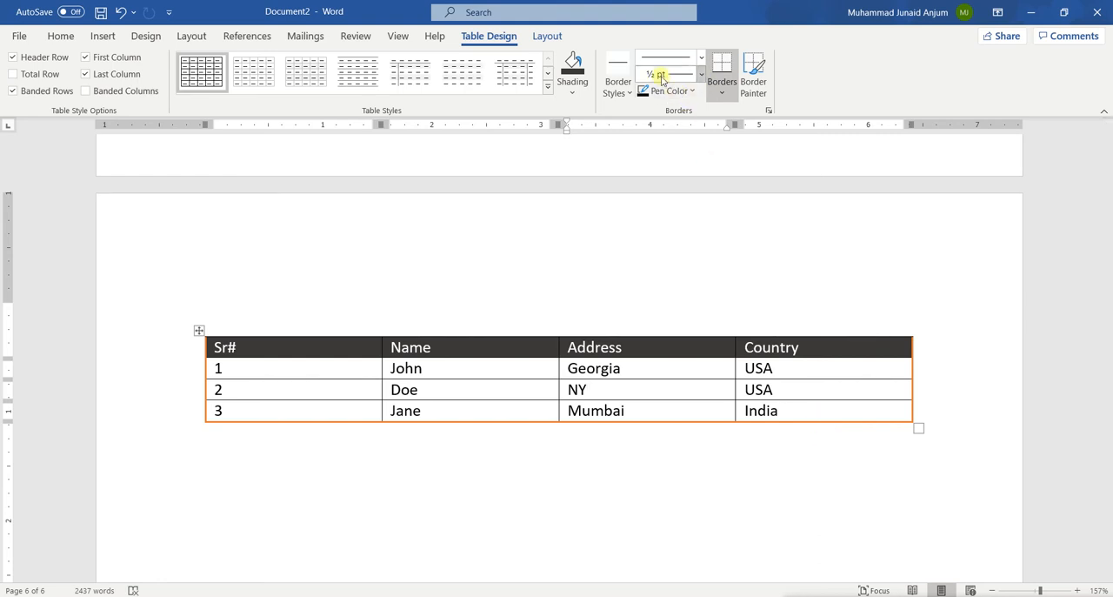
Step: Paint the whole border below the table's last row with the black 6 pt single line style
click(199, 331)
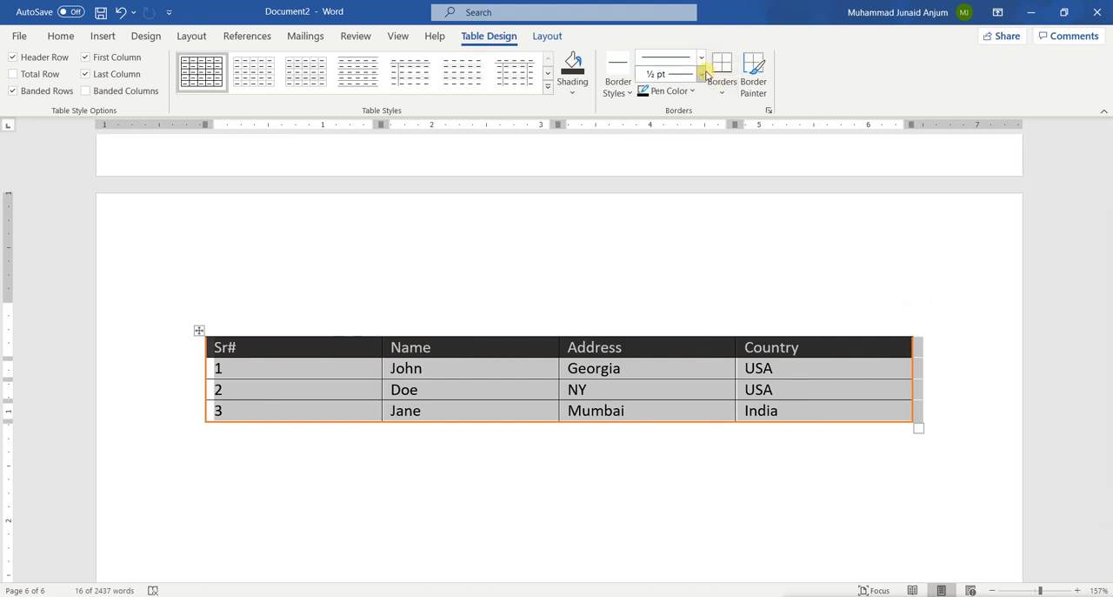
click(702, 75)
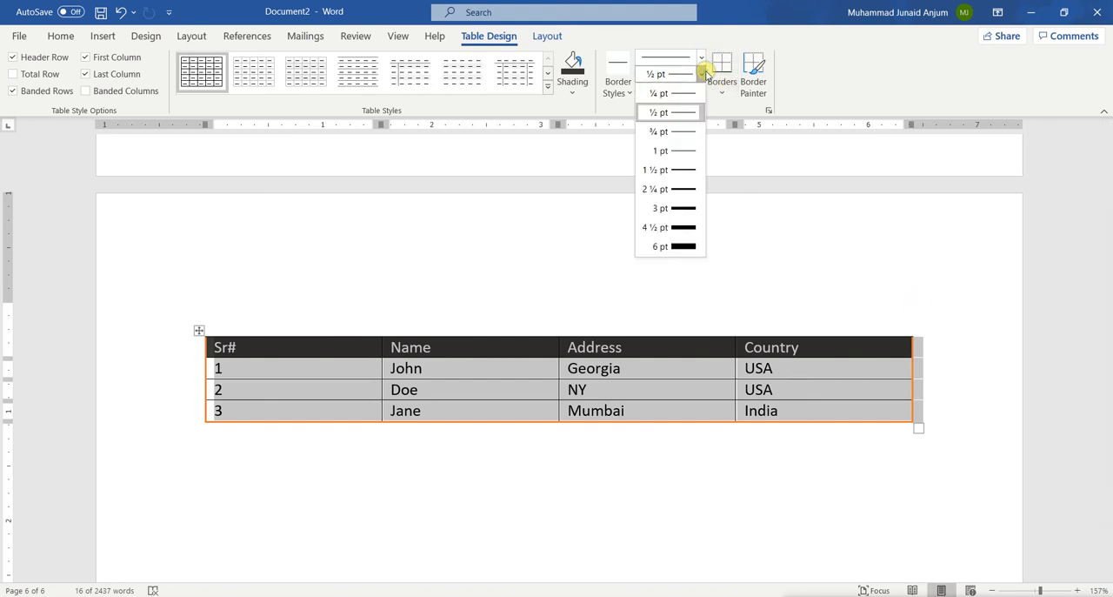
click(682, 249)
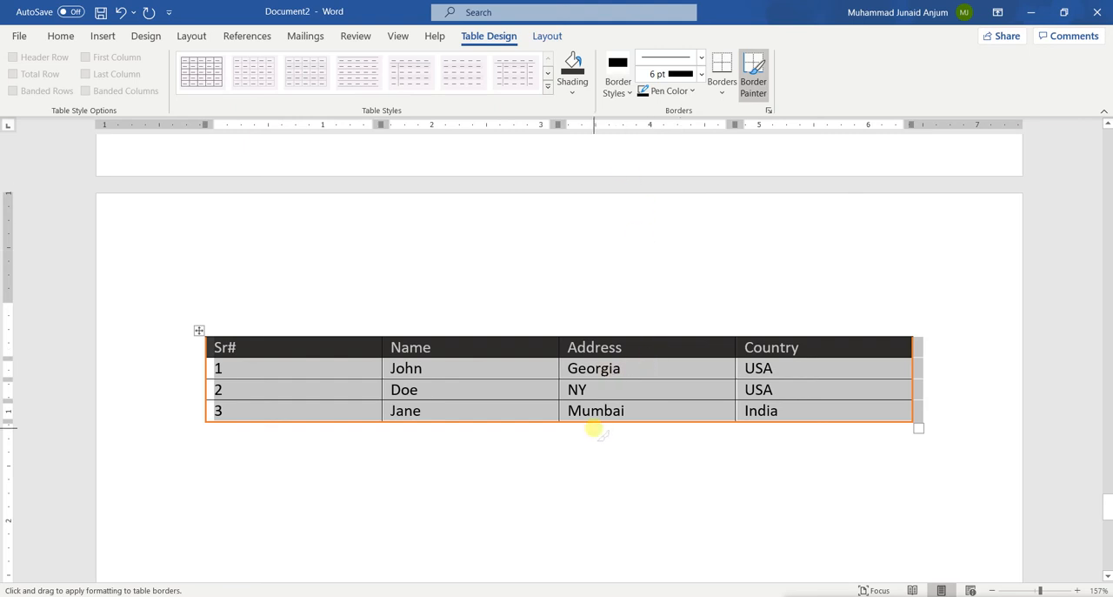
drag(593, 422, 812, 417)
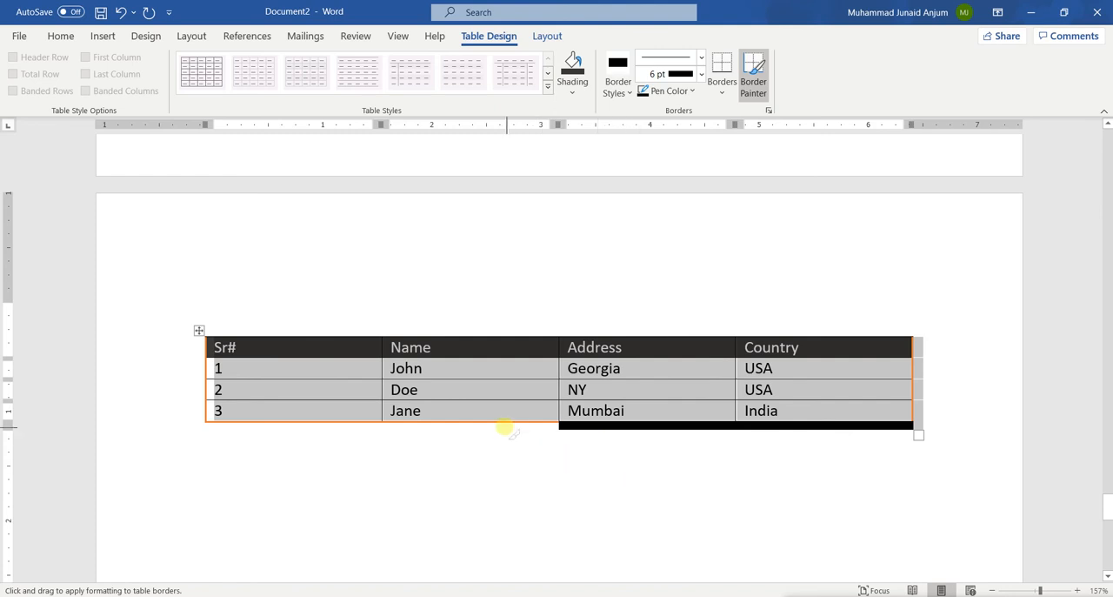
mouse_move(503, 424)
mouse_down()
mouse_move(331, 415)
mouse_move(338, 421)
mouse_up()
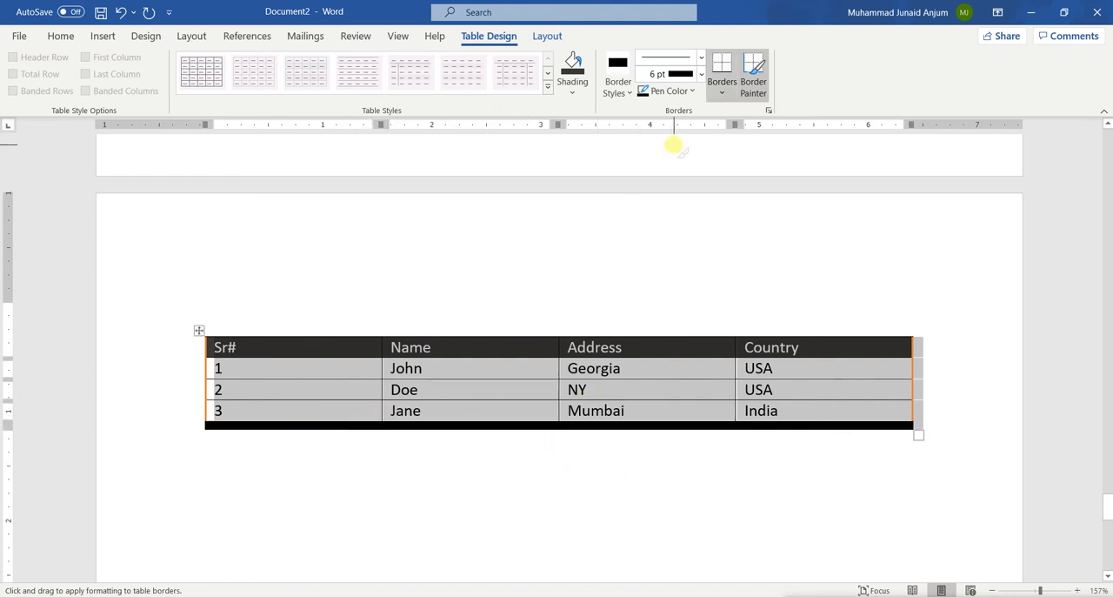
Step: Repaint the border below the table's last row with the black 3 pt double-line style
click(701, 58)
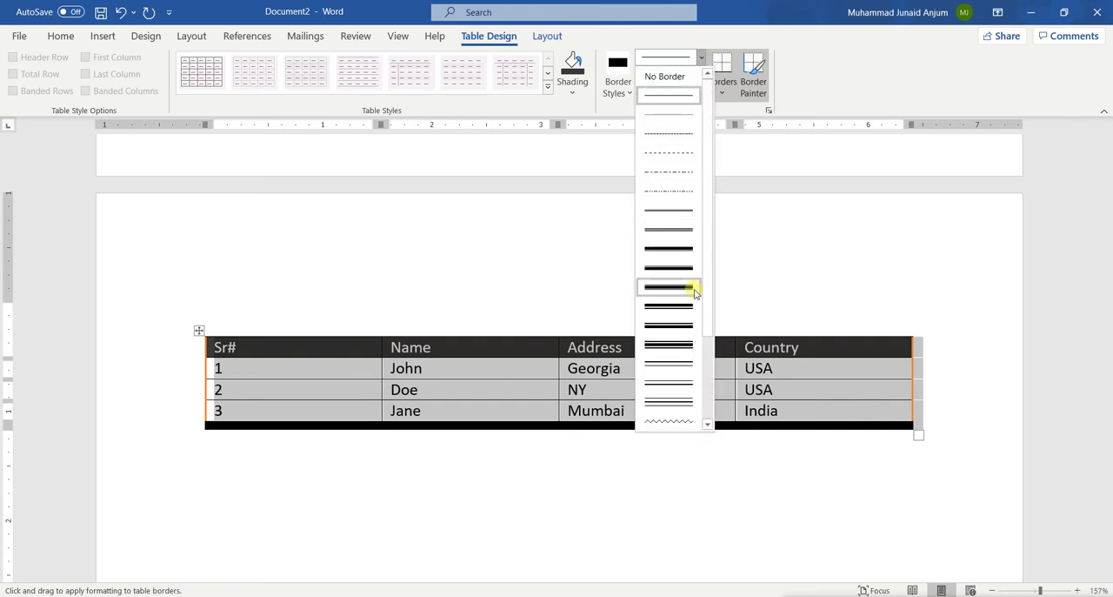
click(671, 364)
drag(277, 424, 804, 424)
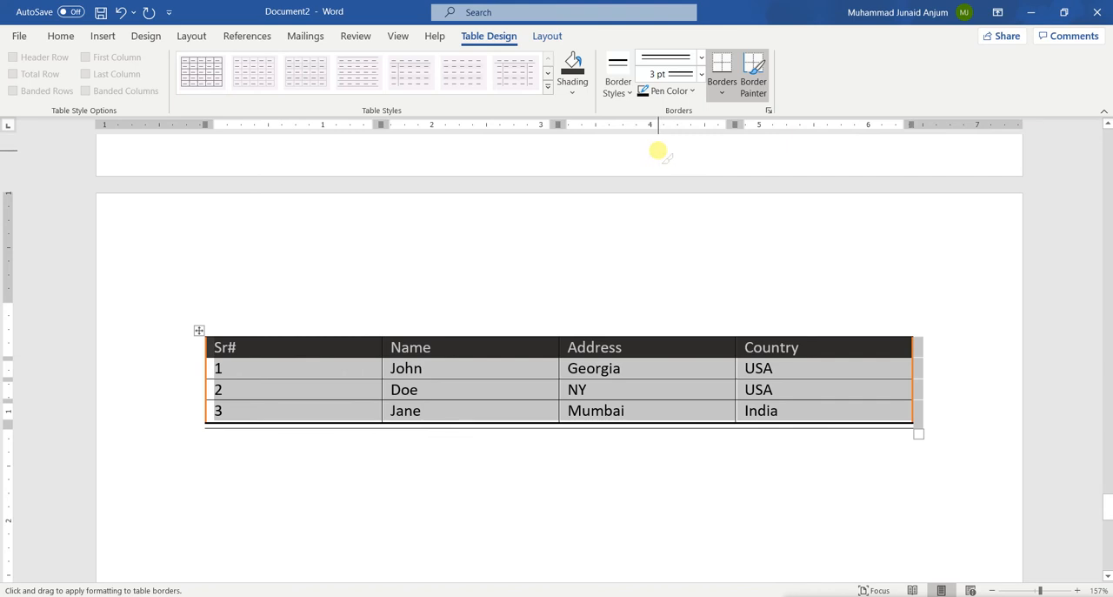
key(Escape)
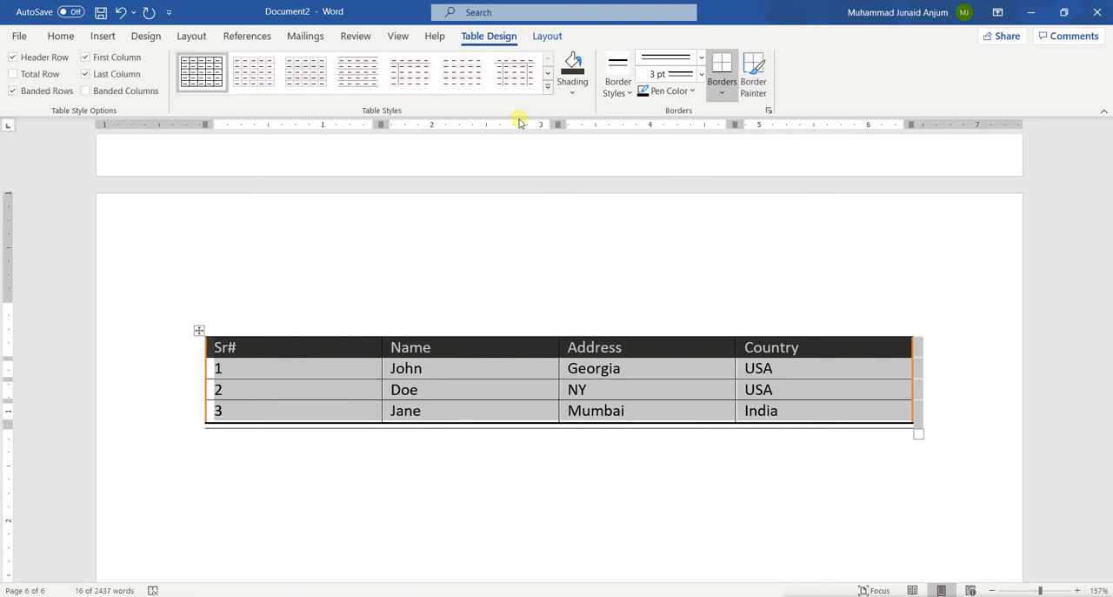
Step: Insert a blank row below row 3 and a blank column after the Country column
click(547, 35)
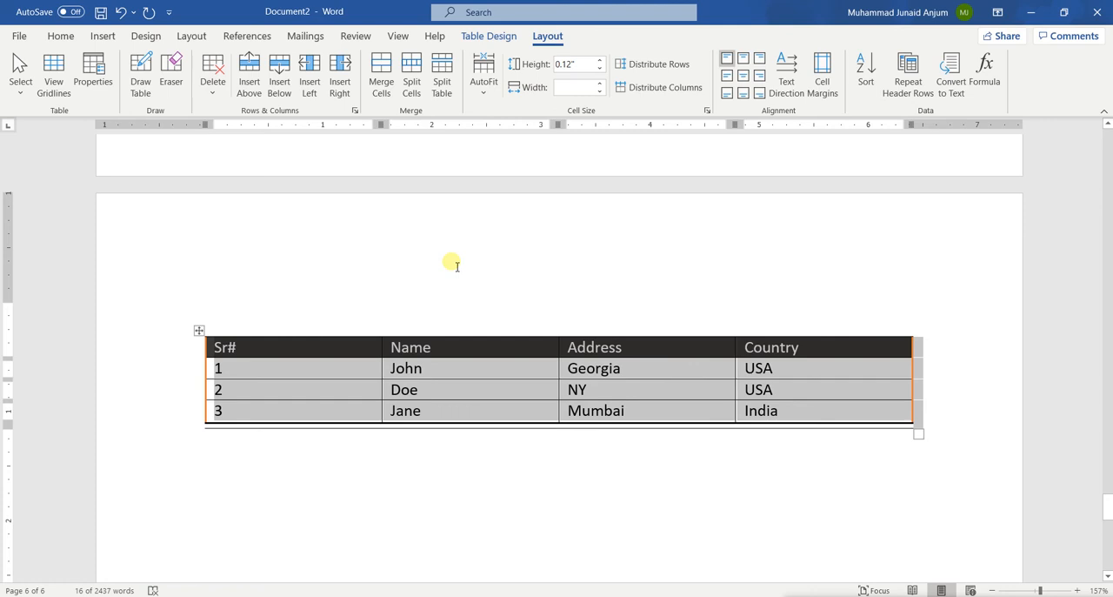
click(447, 368)
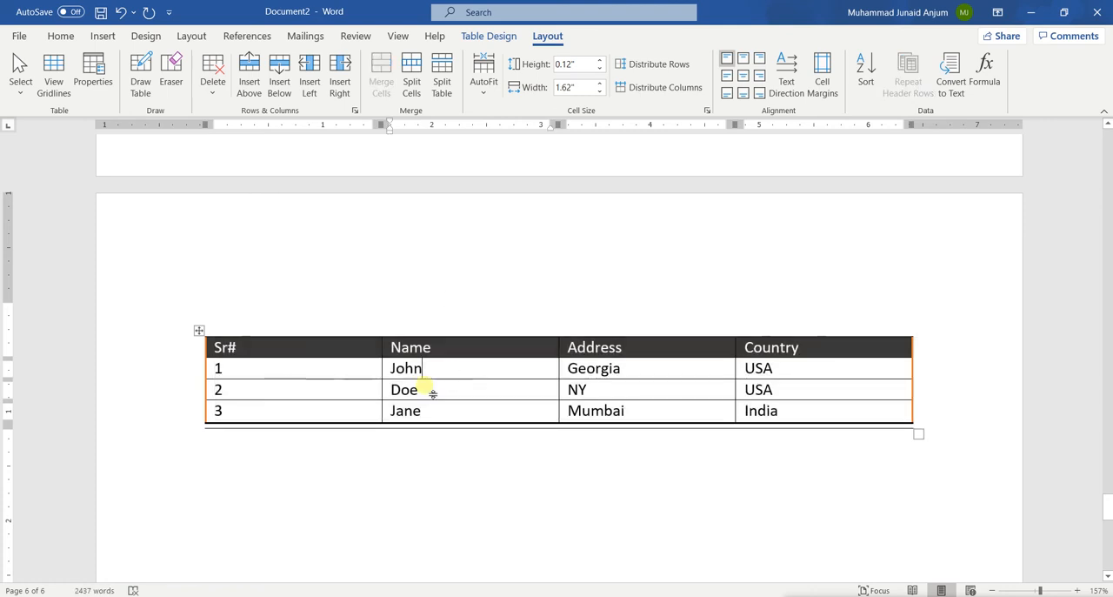
click(320, 414)
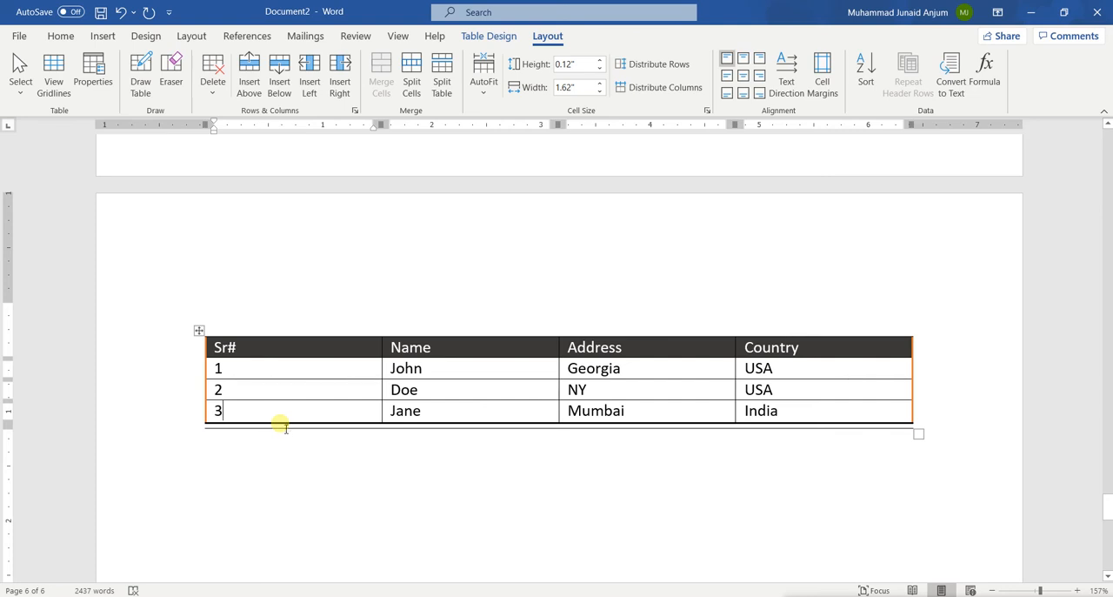
click(280, 74)
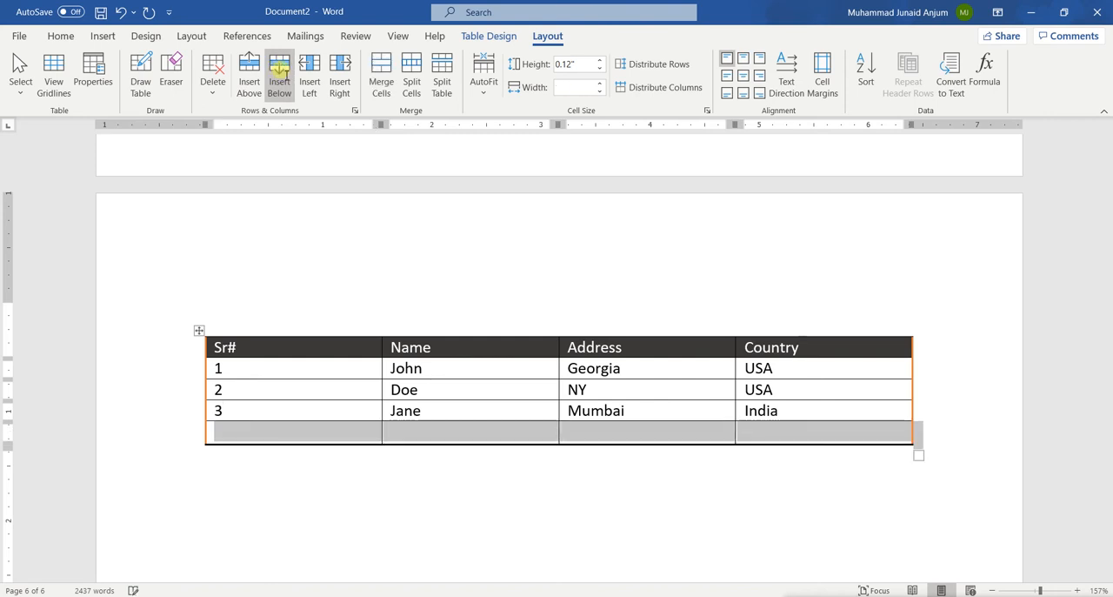
click(313, 434)
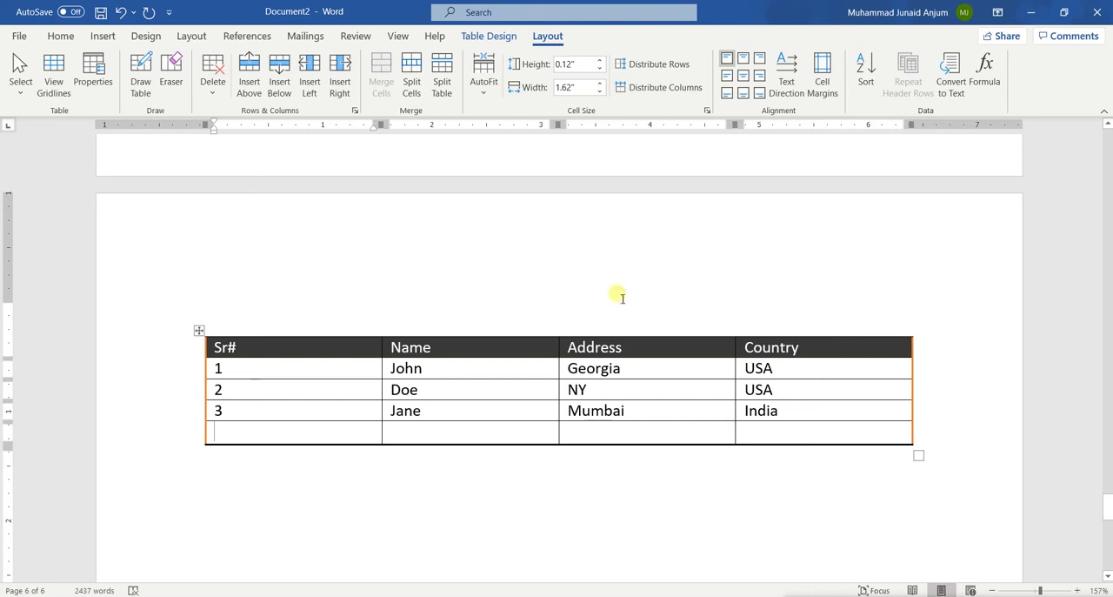
click(848, 349)
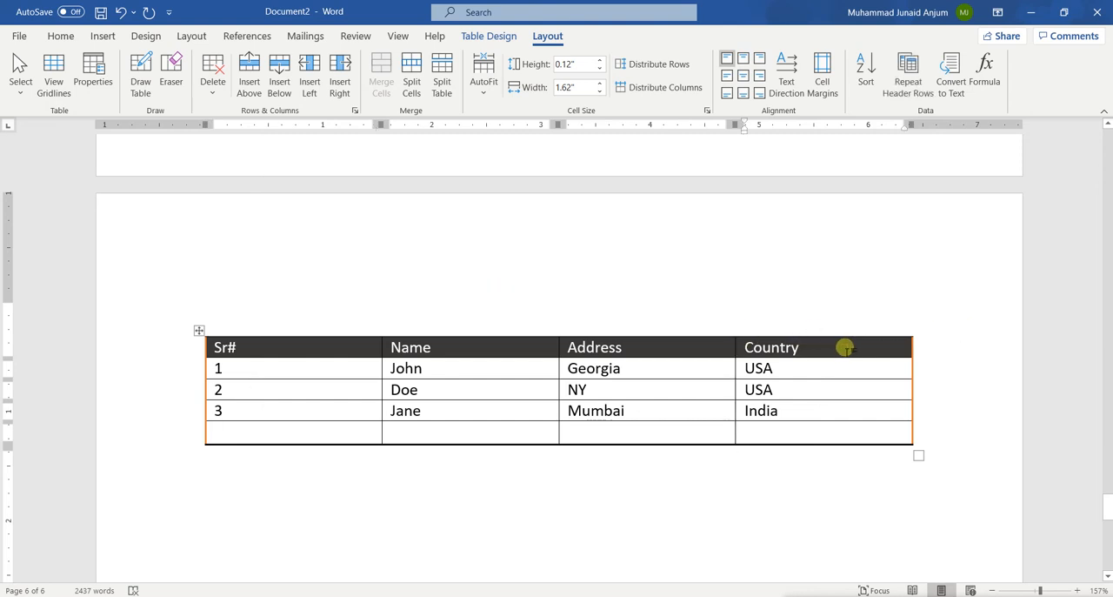
click(339, 73)
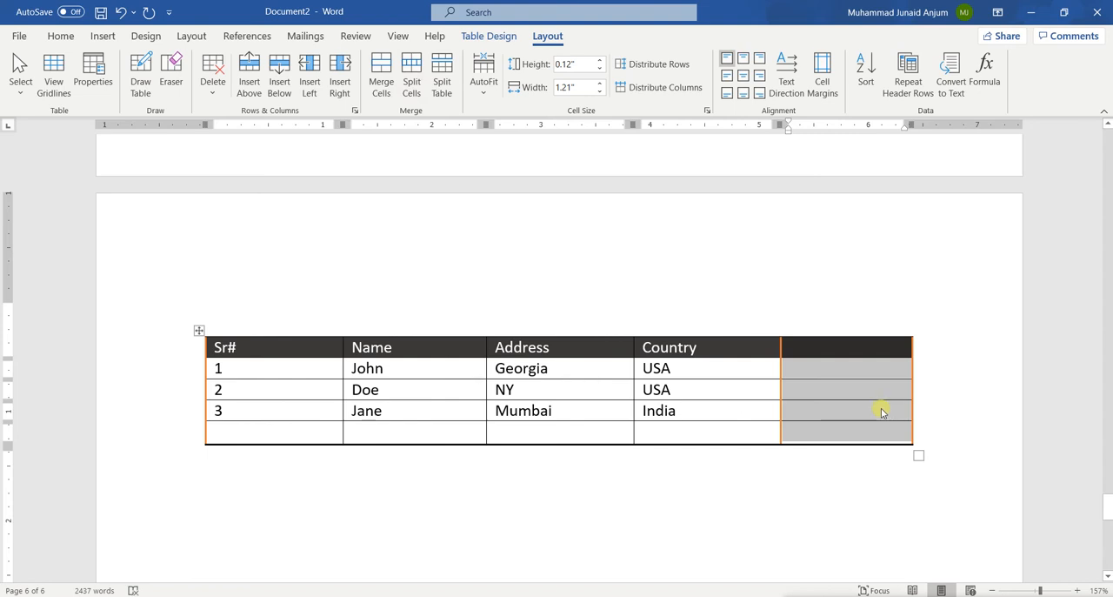
Step: Delete the blank column after Country and the blank row at the end of the table
click(213, 69)
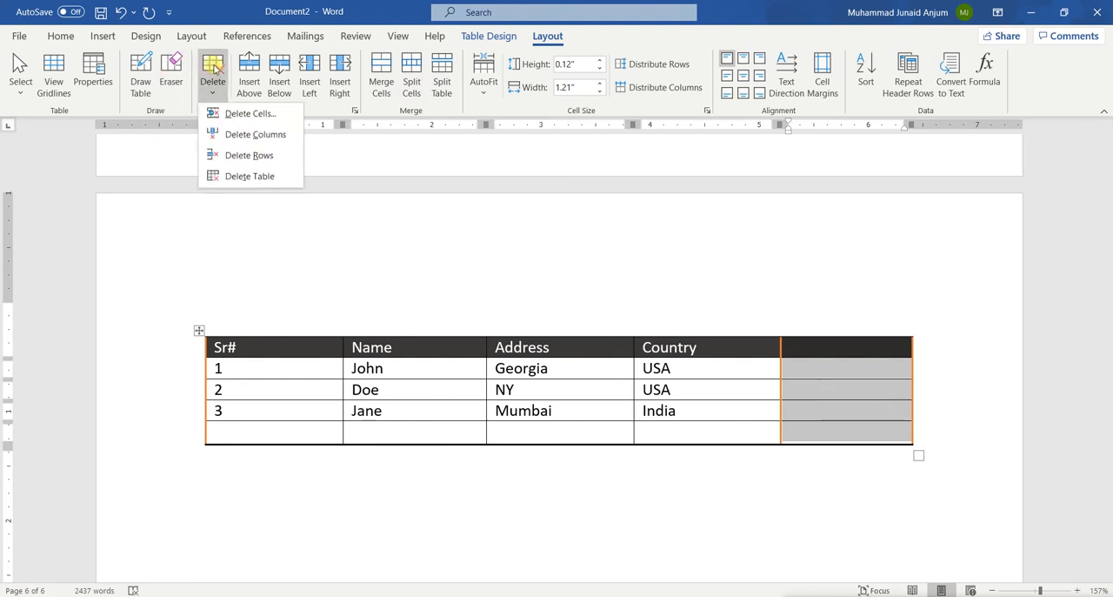
click(261, 134)
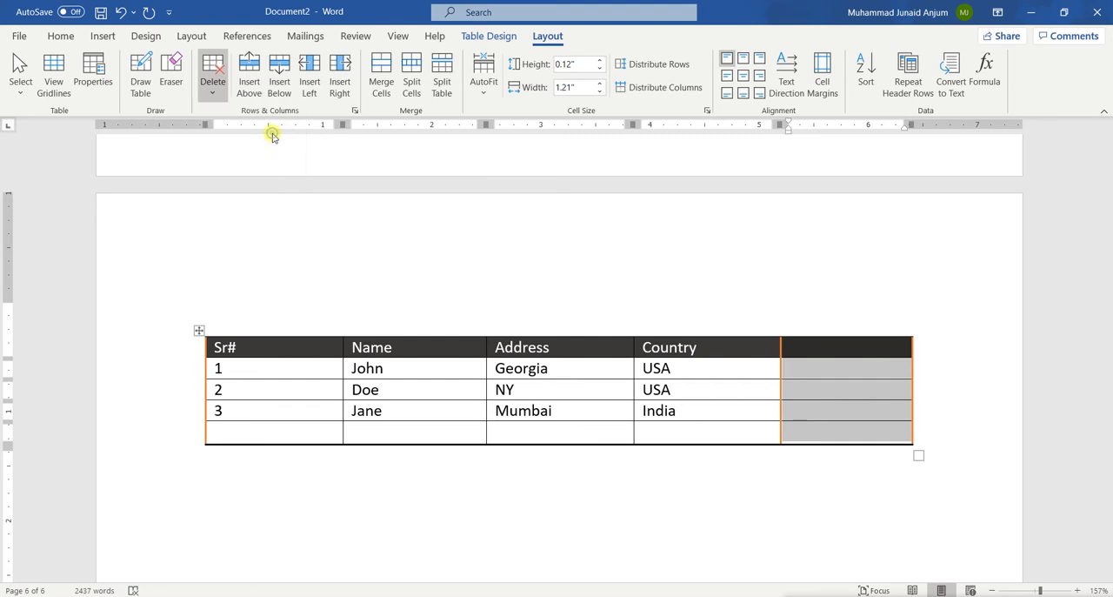
click(281, 433)
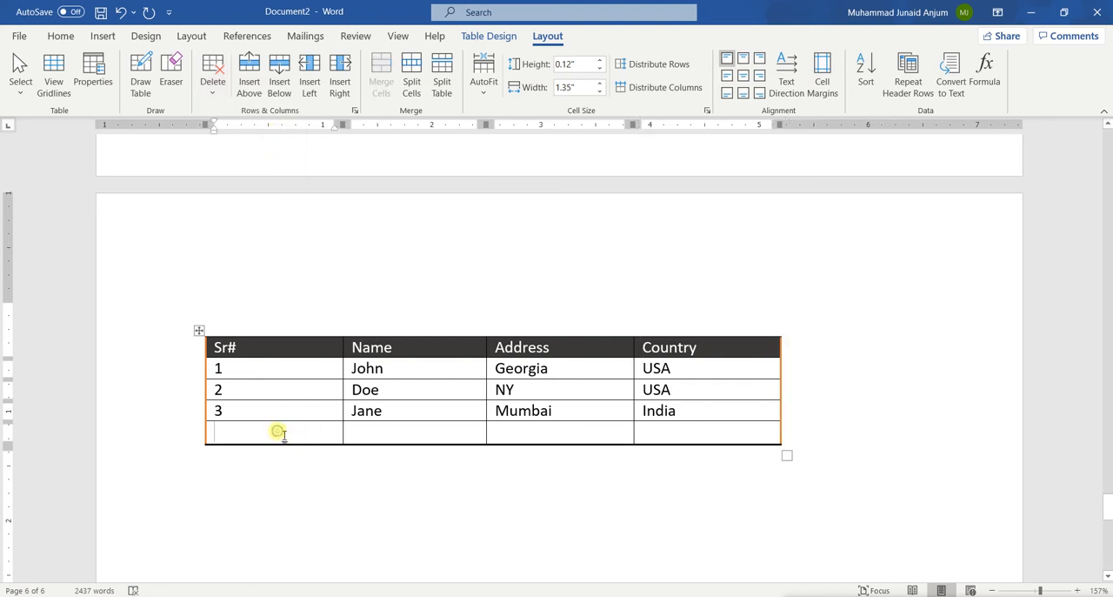
drag(284, 434, 664, 430)
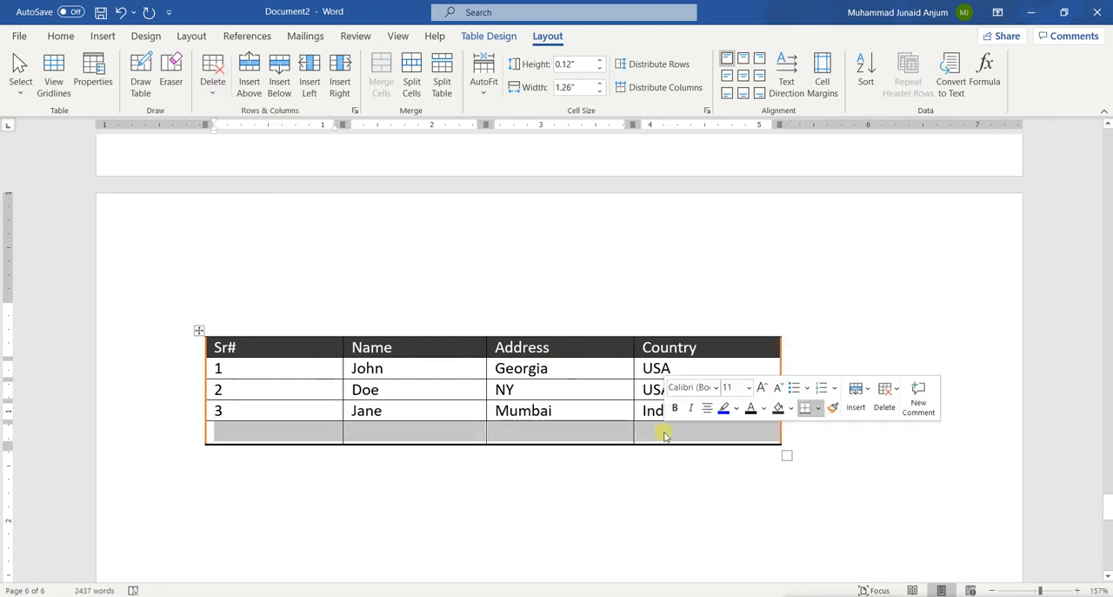
click(214, 79)
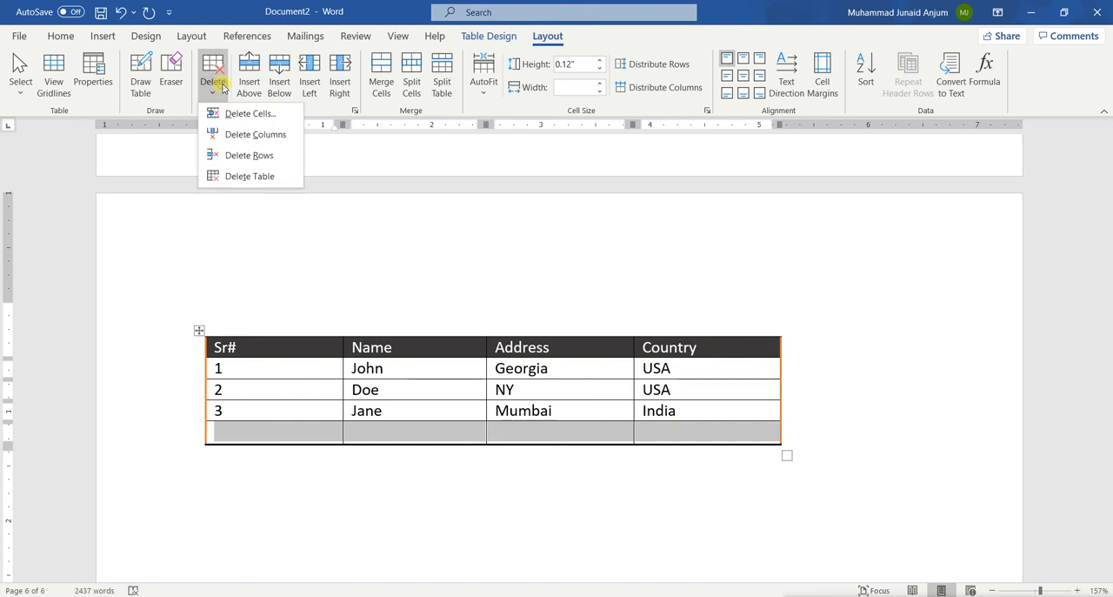
click(260, 156)
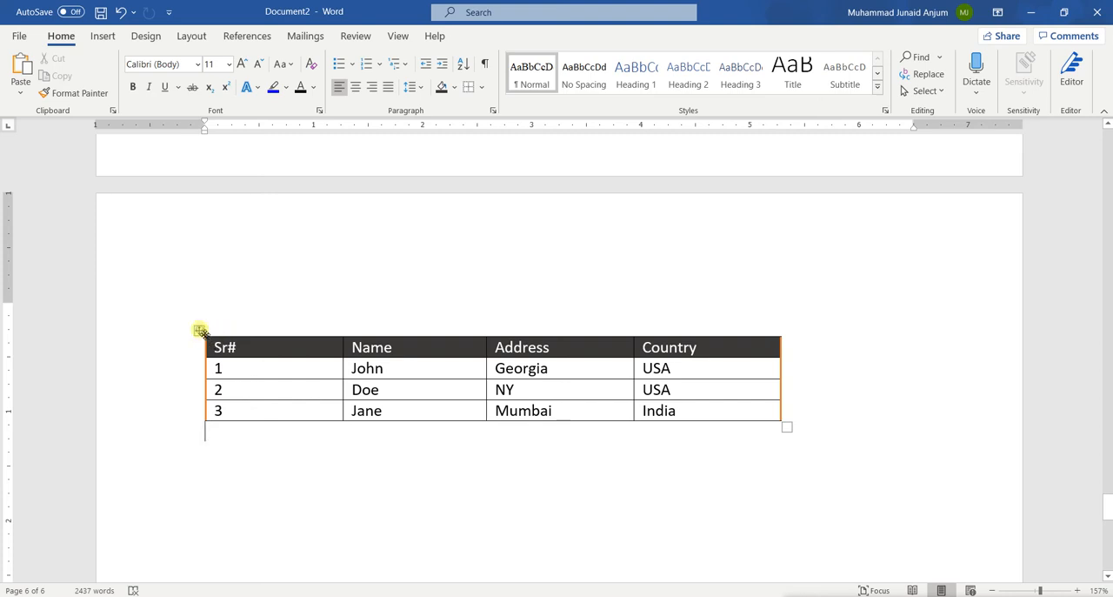
Step: Insert a blank row above row 3 of the table
click(199, 330)
click(496, 38)
click(543, 39)
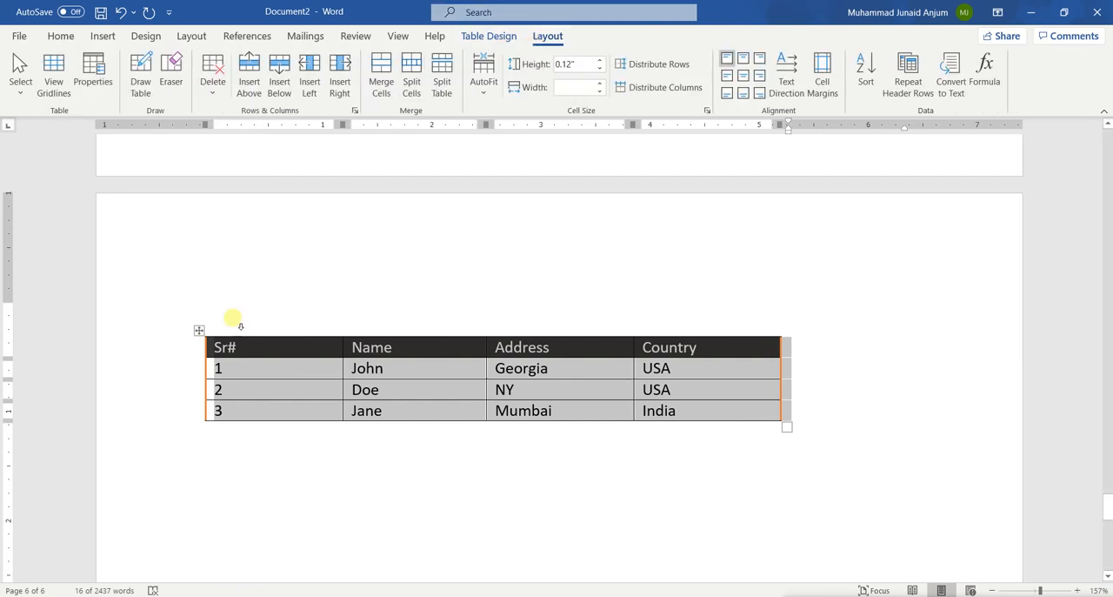
click(268, 393)
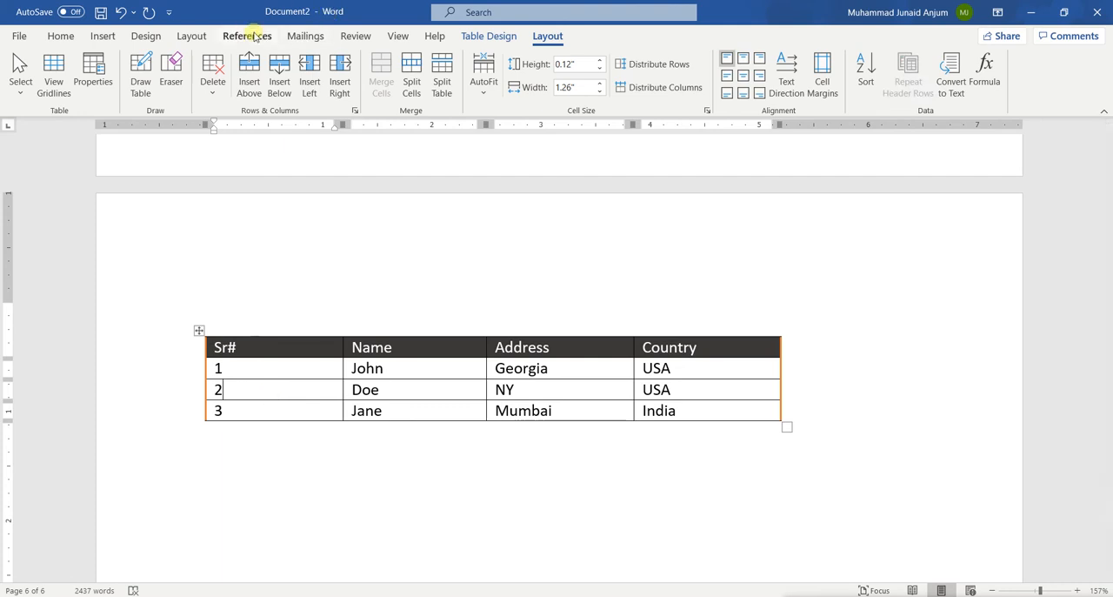
click(237, 416)
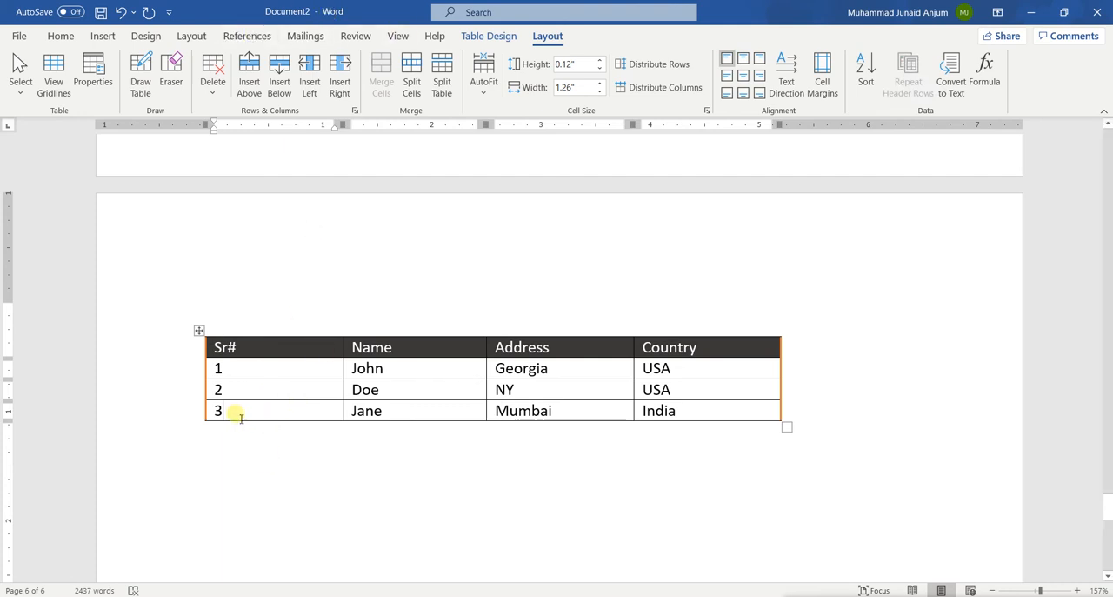
right_click(241, 418)
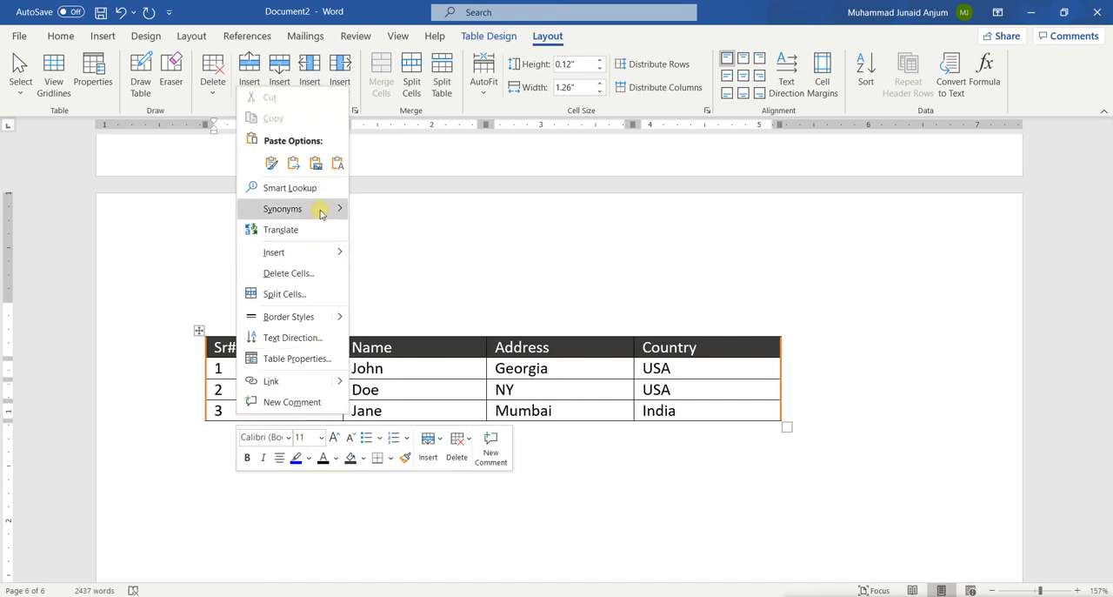
mouse_move(300, 257)
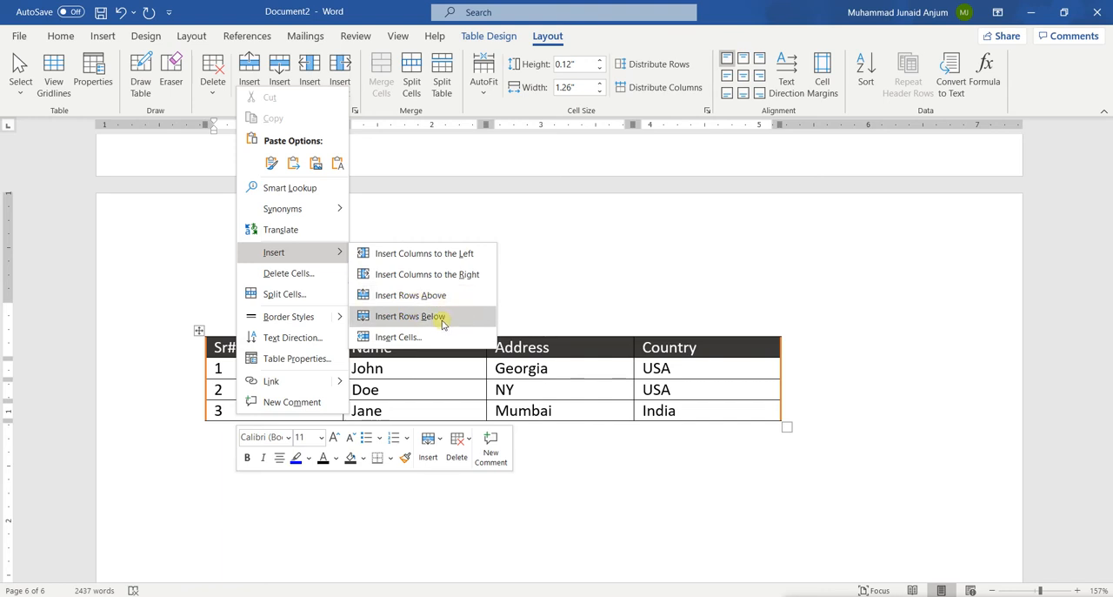
click(411, 293)
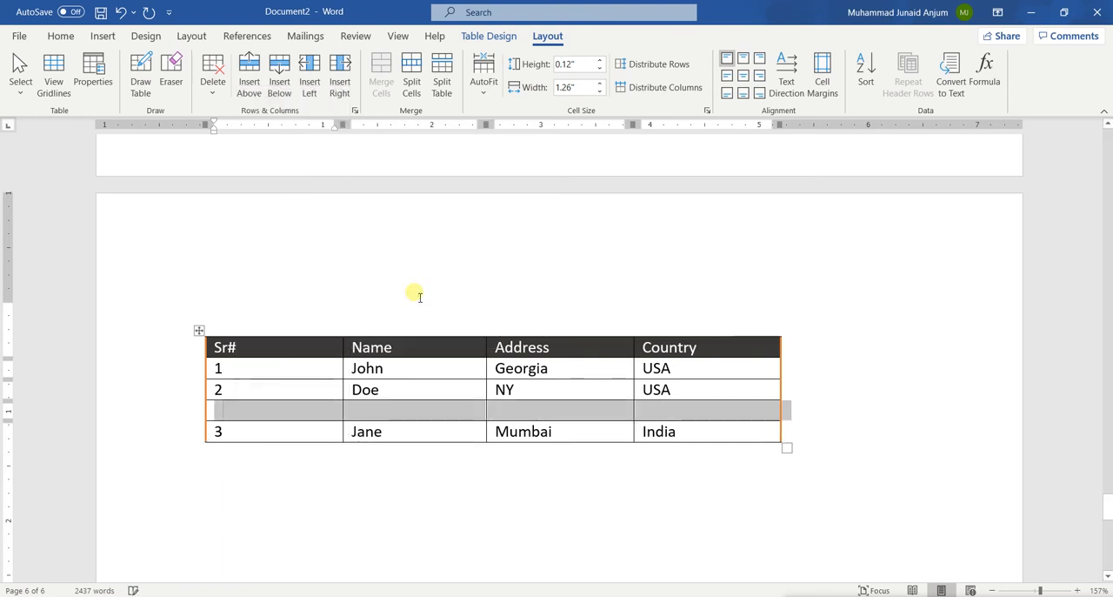
Step: Fill the blank row with number 3, a first name, Dublin and Ireland, and renumber the last row as 4
click(226, 409)
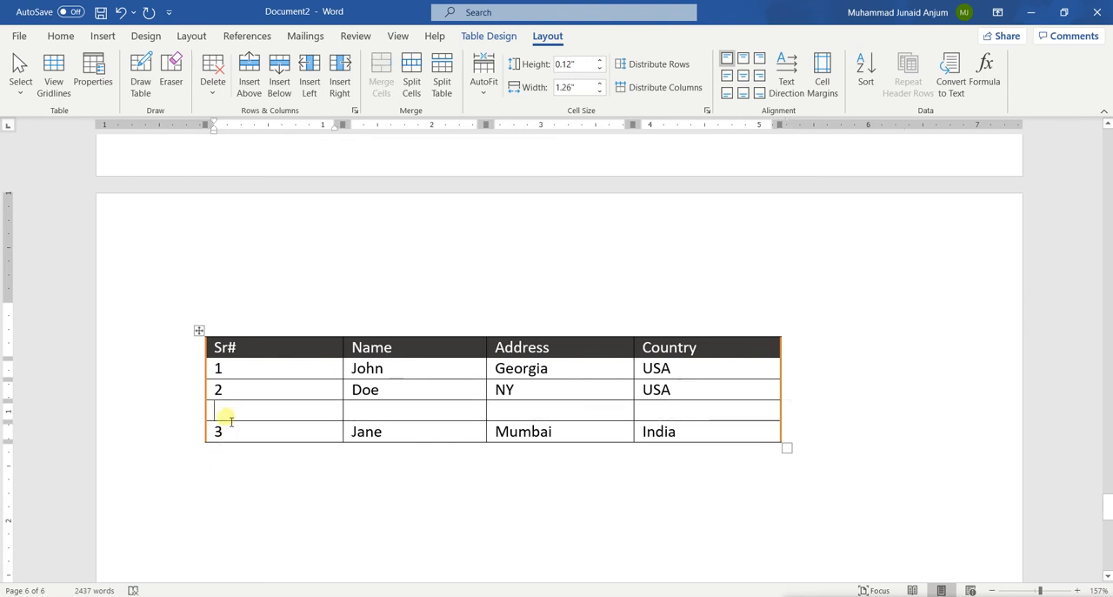
text(3)
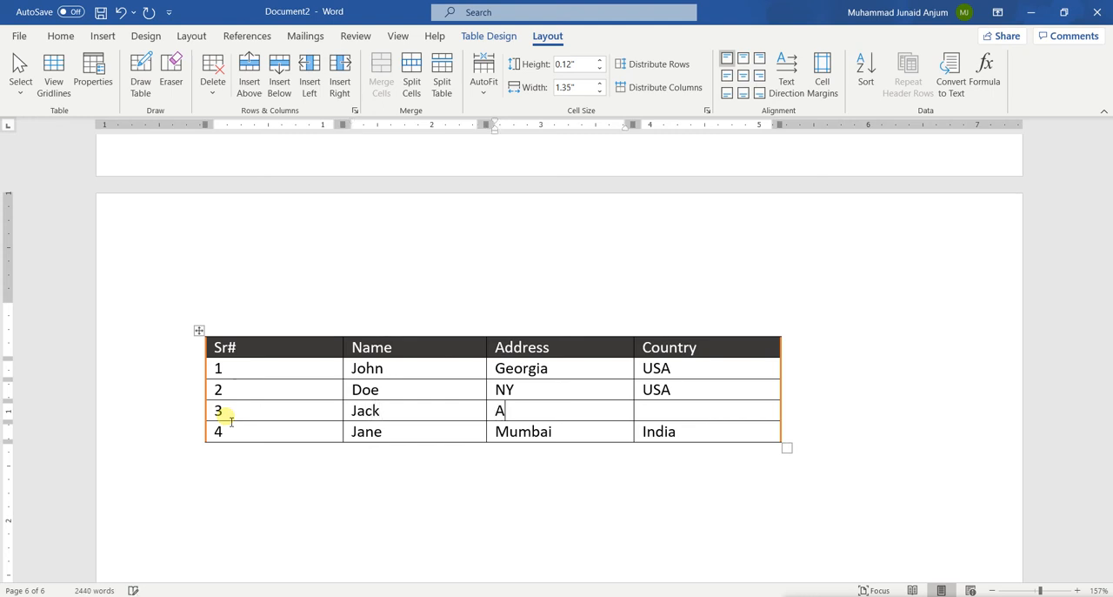
key(BackSpace)
key(Tab)
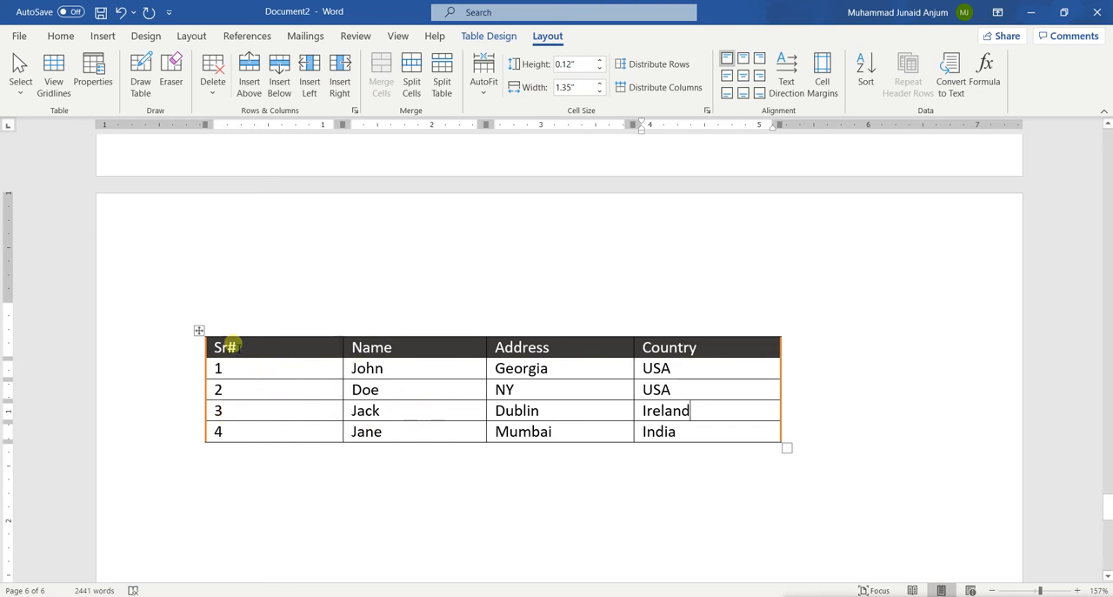
Step: Insert a Clustered Column chart below the table, leaving an empty line between them
click(102, 36)
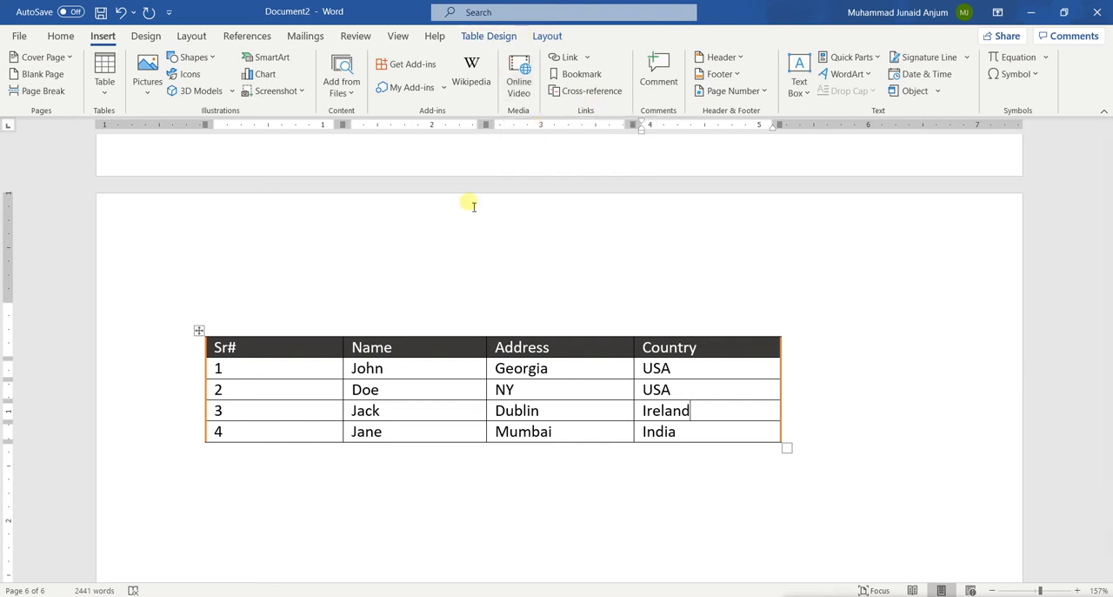
click(212, 498)
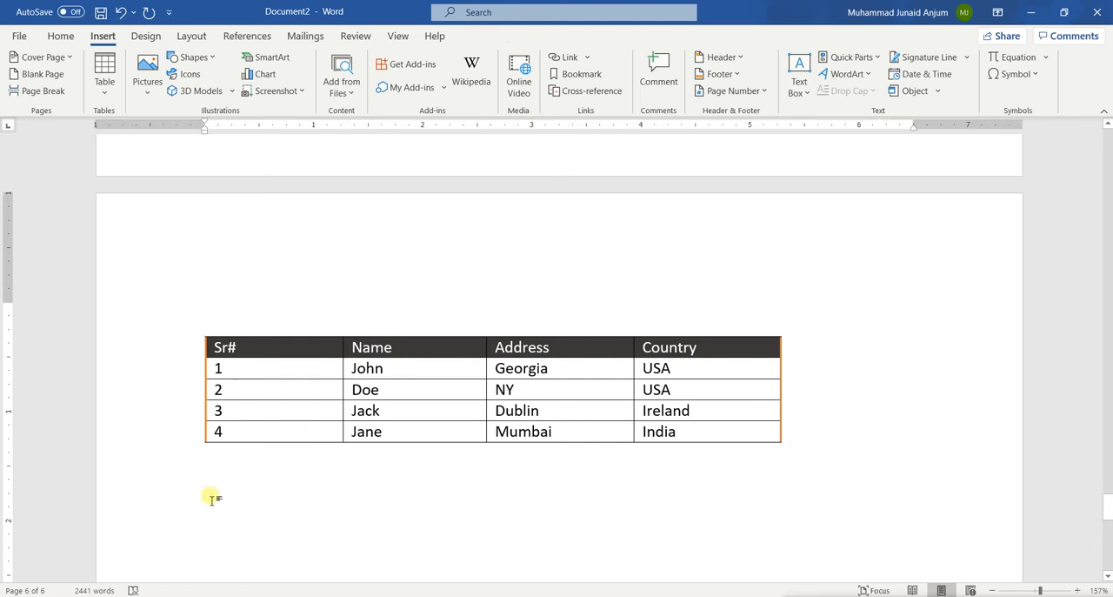
key(Return)
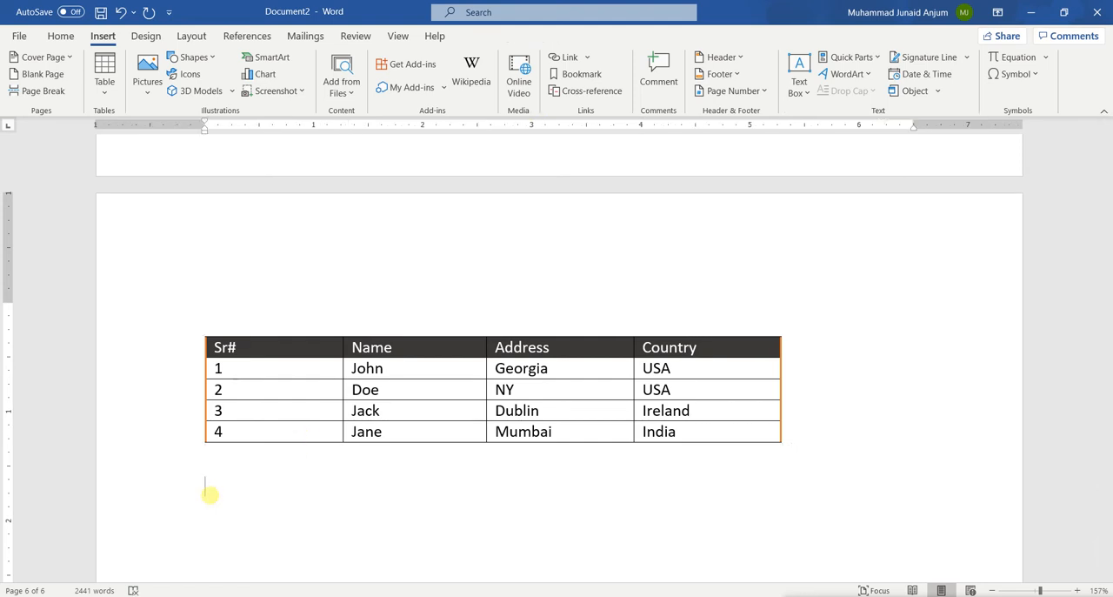
scroll(209, 494, down, 3)
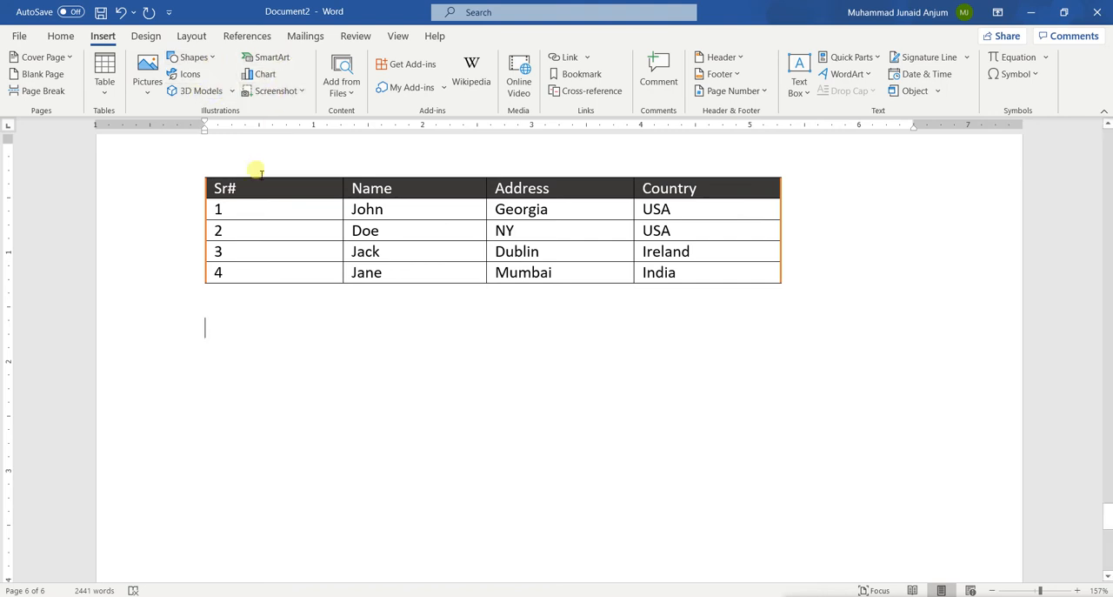
click(267, 76)
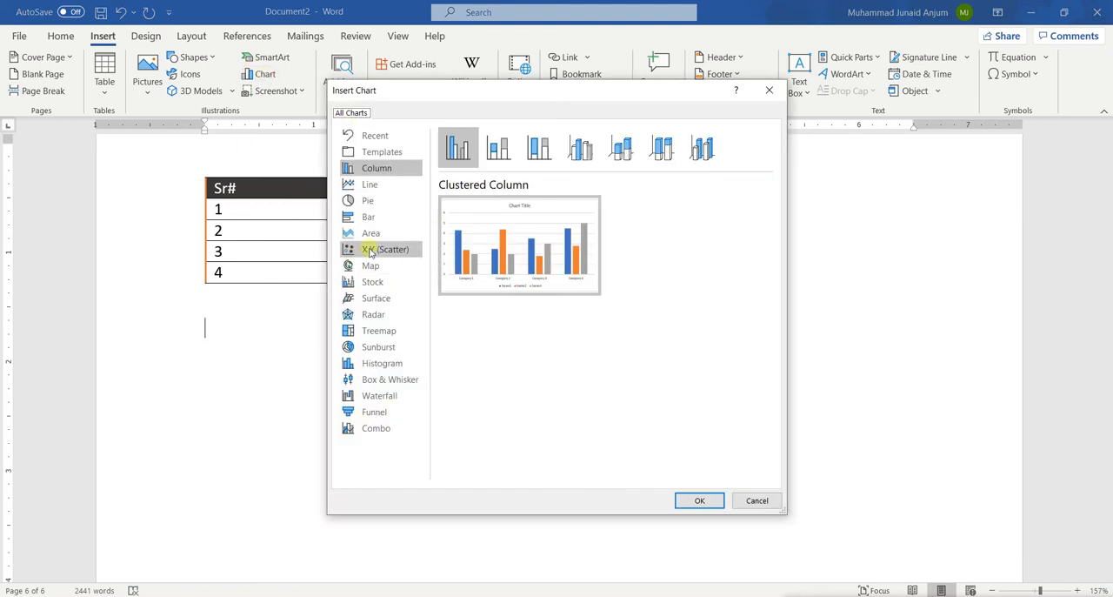
mouse_move(490, 283)
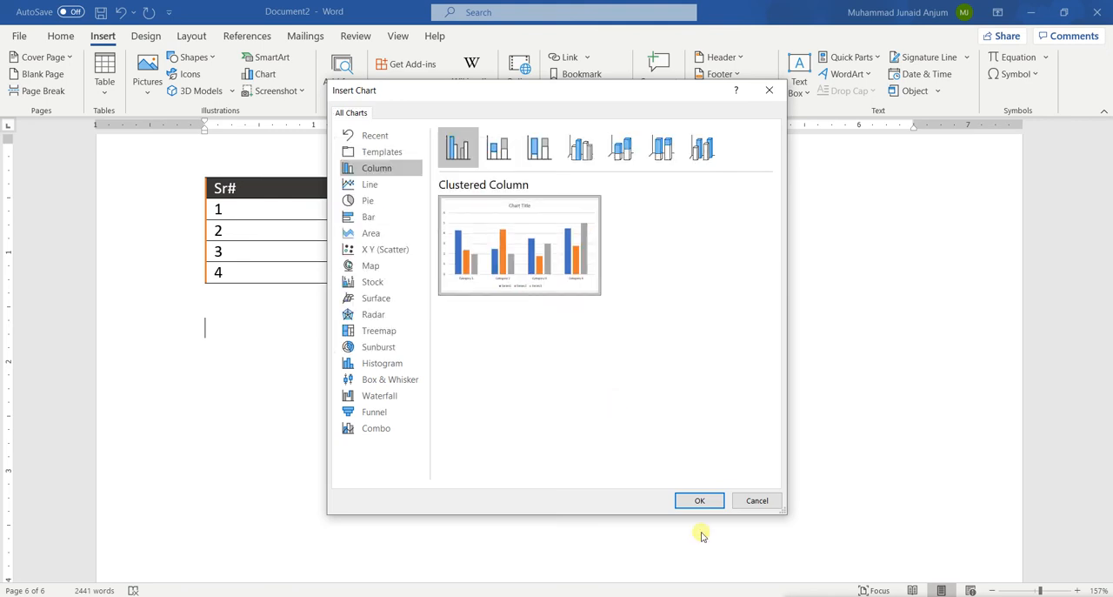
click(703, 502)
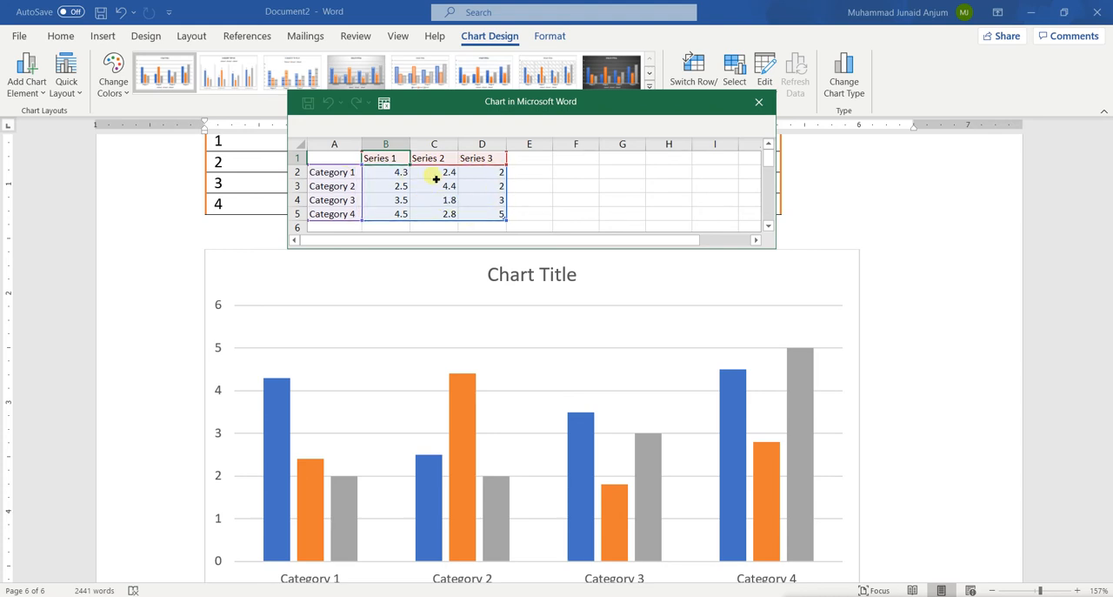
Step: Delete the Series 2 and Series 3 columns from the chart's data sheet
click(516, 225)
drag(503, 214, 444, 160)
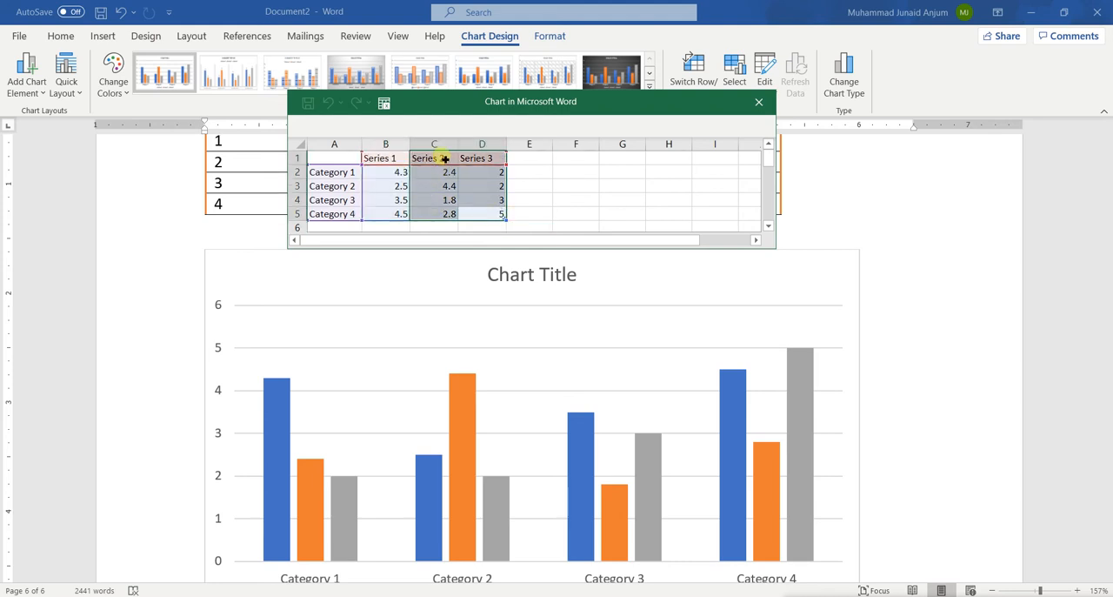
key(Delete)
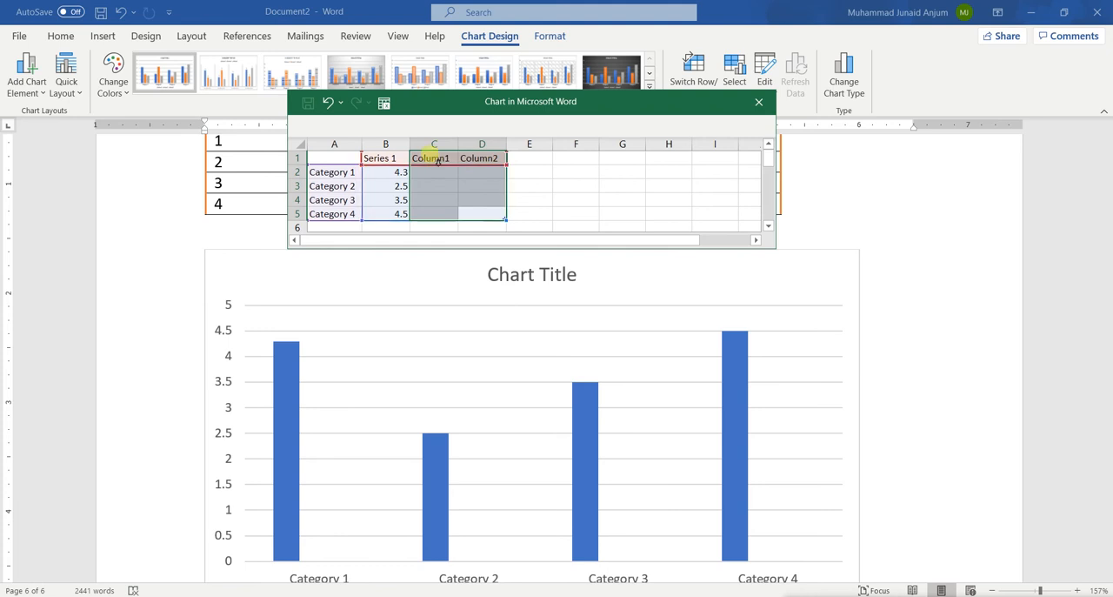
click(433, 145)
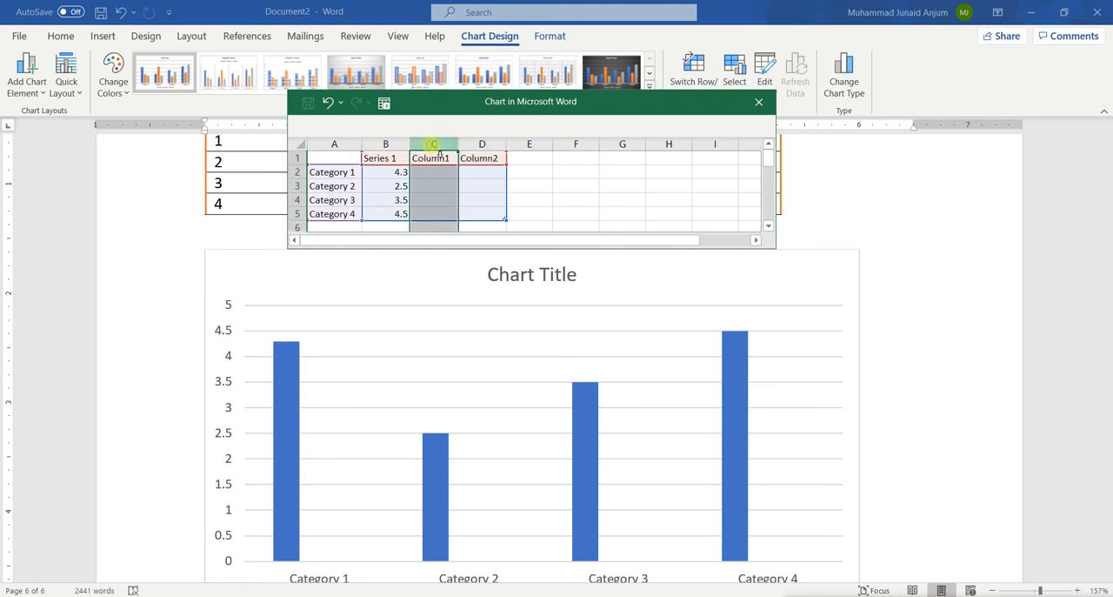
right_click(434, 144)
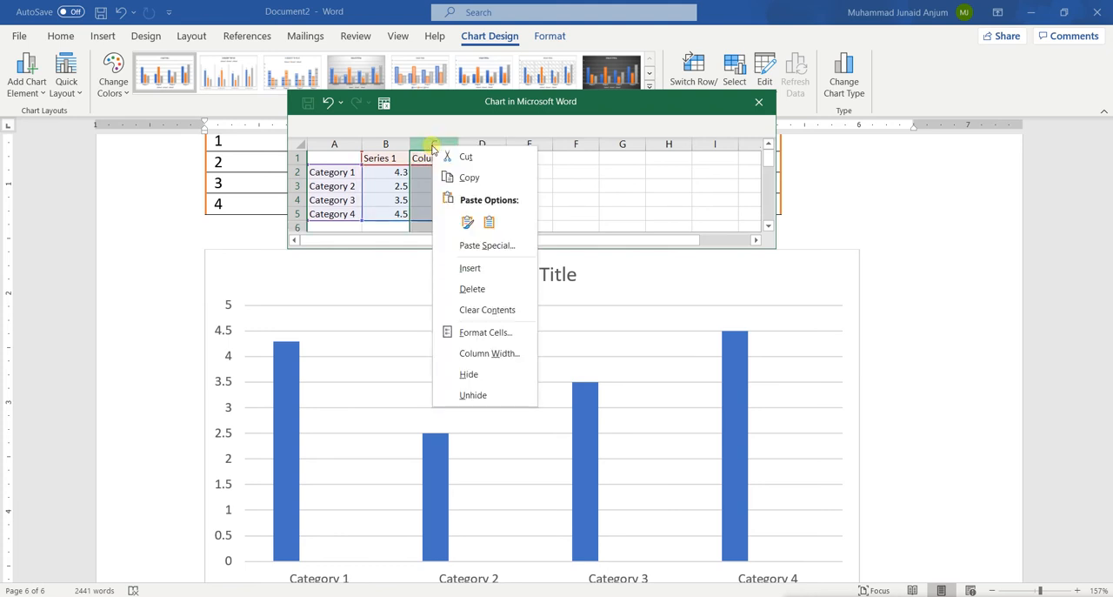
click(490, 289)
right_click(446, 145)
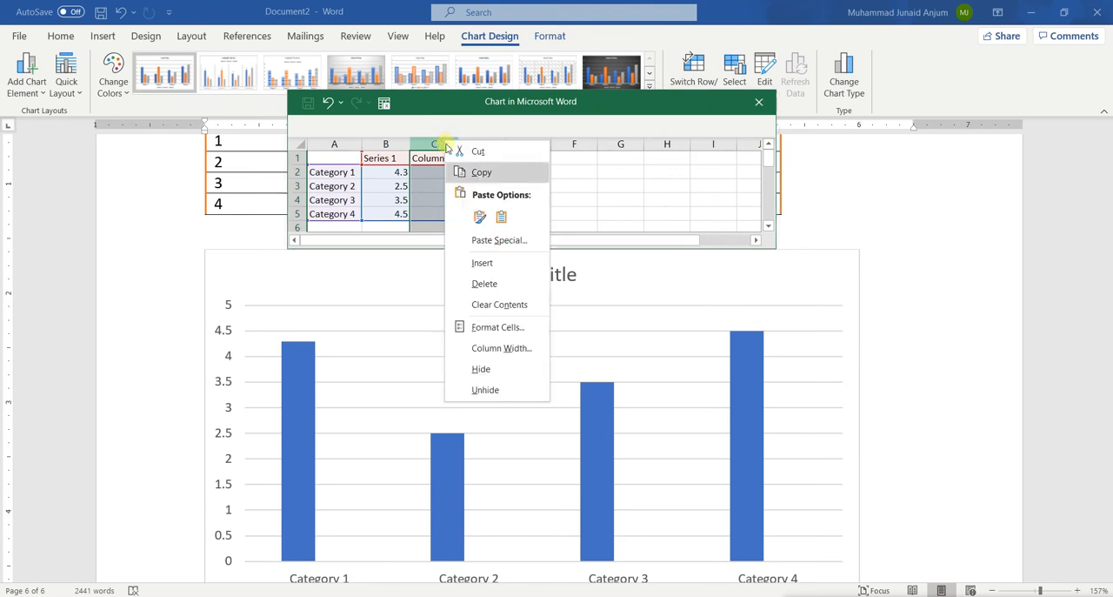
click(487, 284)
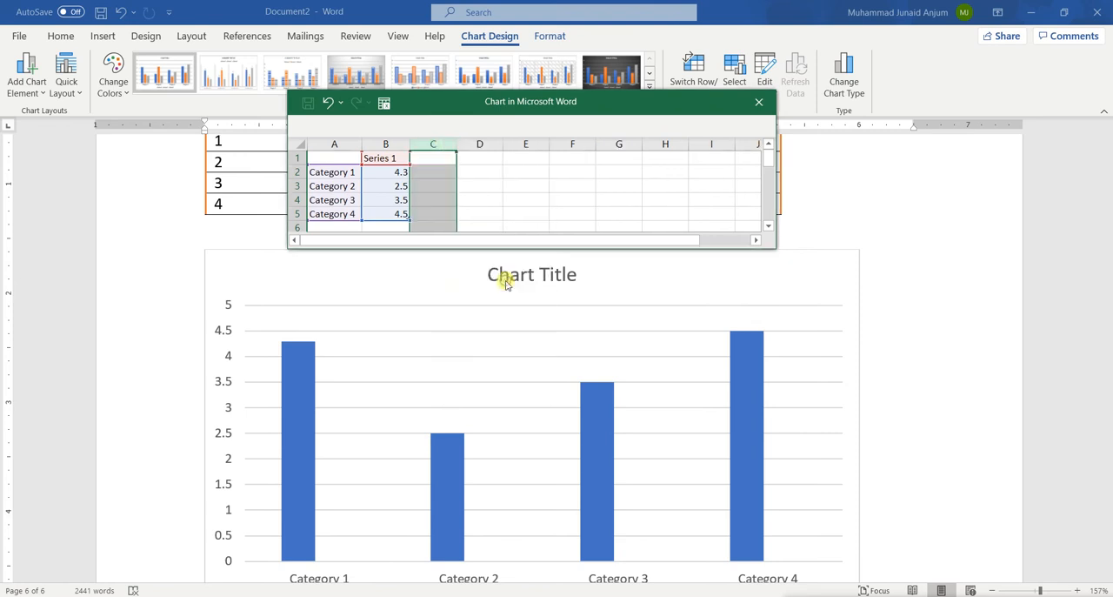
Step: Set the Series 1 values for the four categories to 50, 25, 35 and 5
click(393, 173)
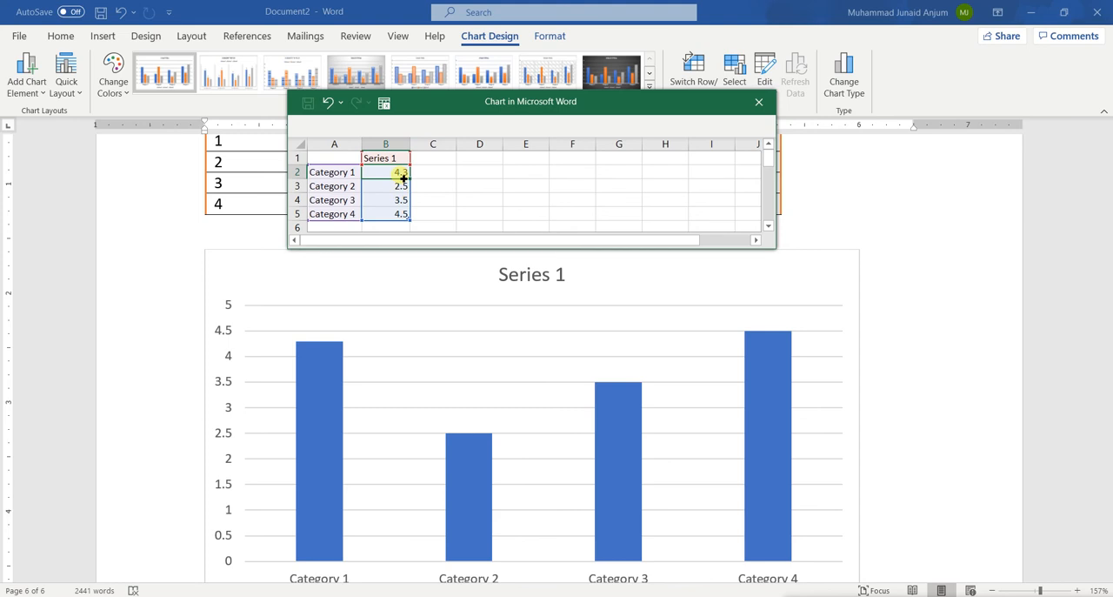
text(50)
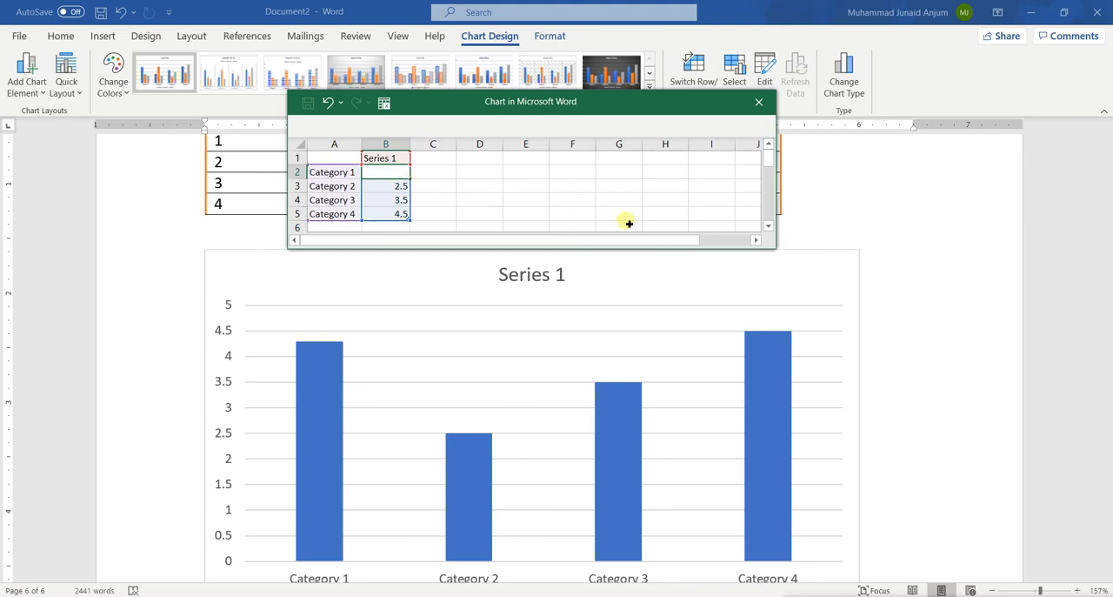
key(Return)
text(25)
key(Return)
text(35)
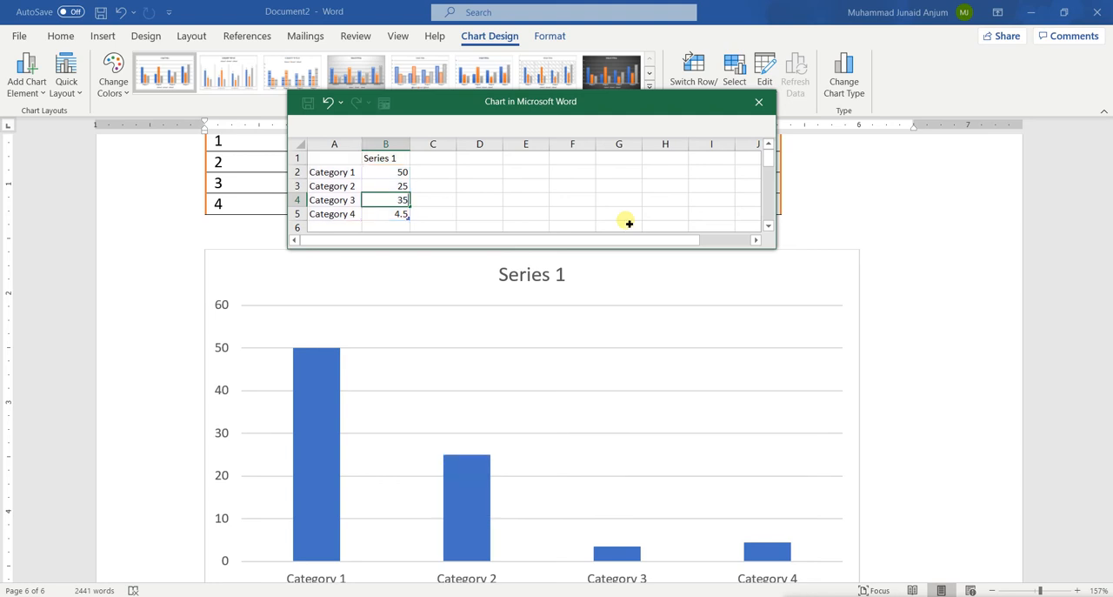
key(Return)
text(5)
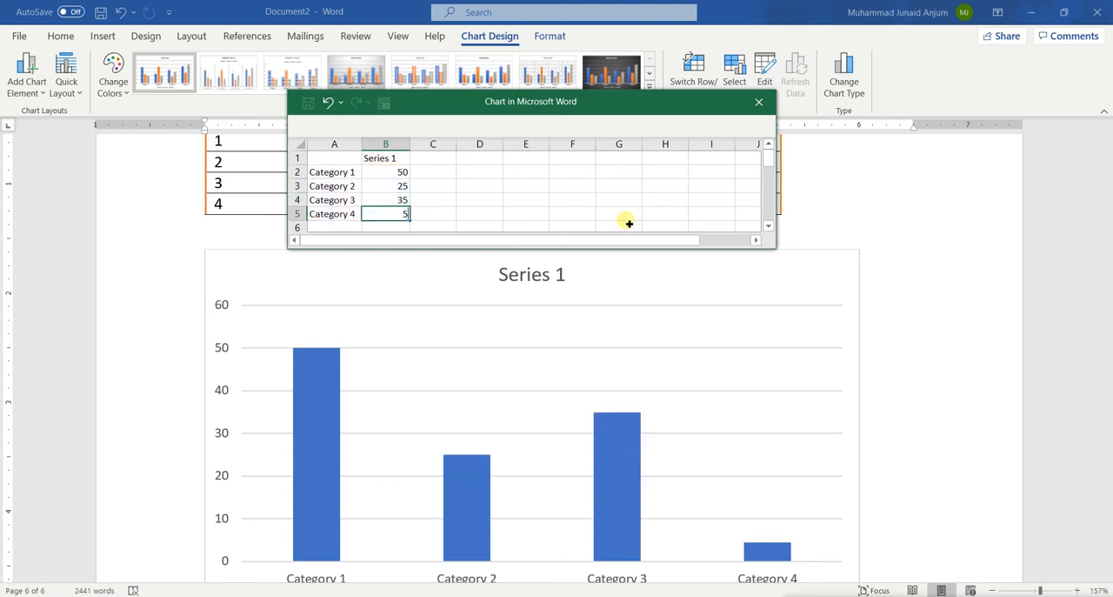
key(Tab)
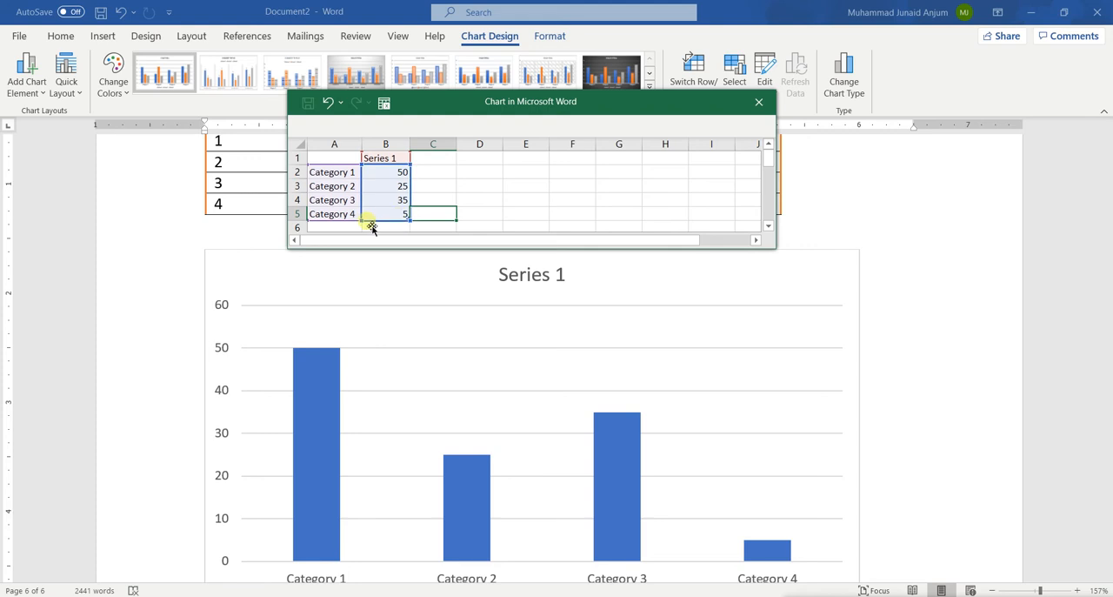
Step: Rename the four chart categories as Ireland, USA, India and UK
click(344, 173)
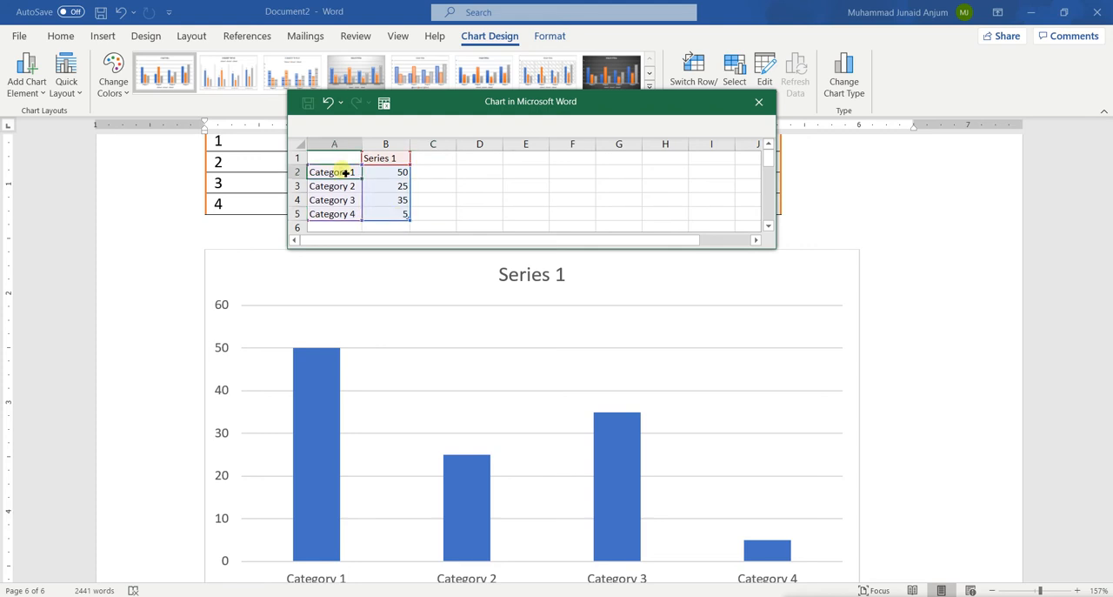
text(Ireland)
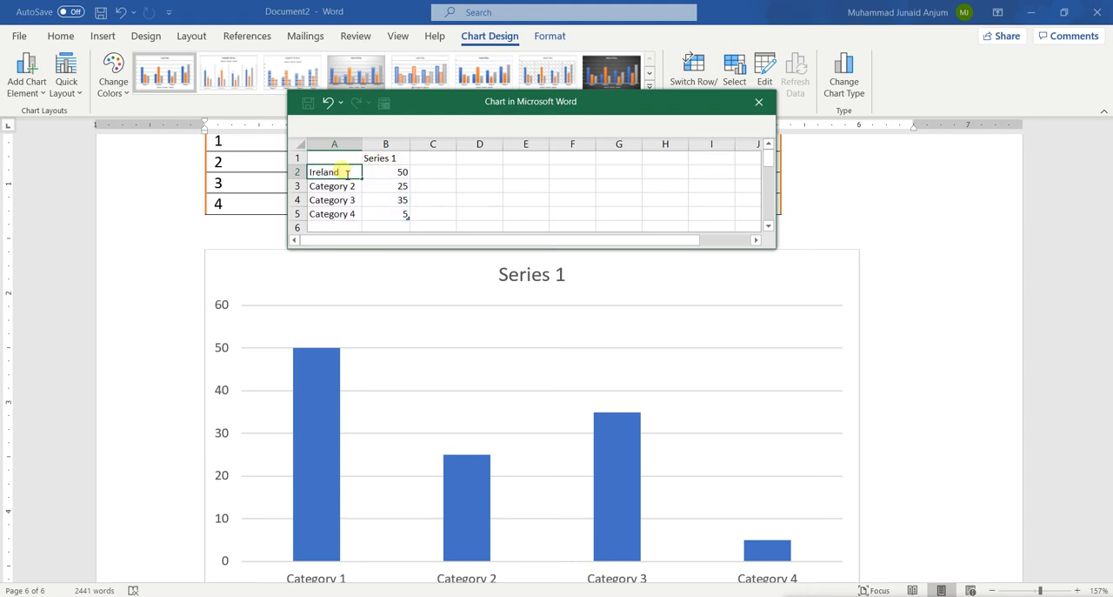
key(Return)
text(U)
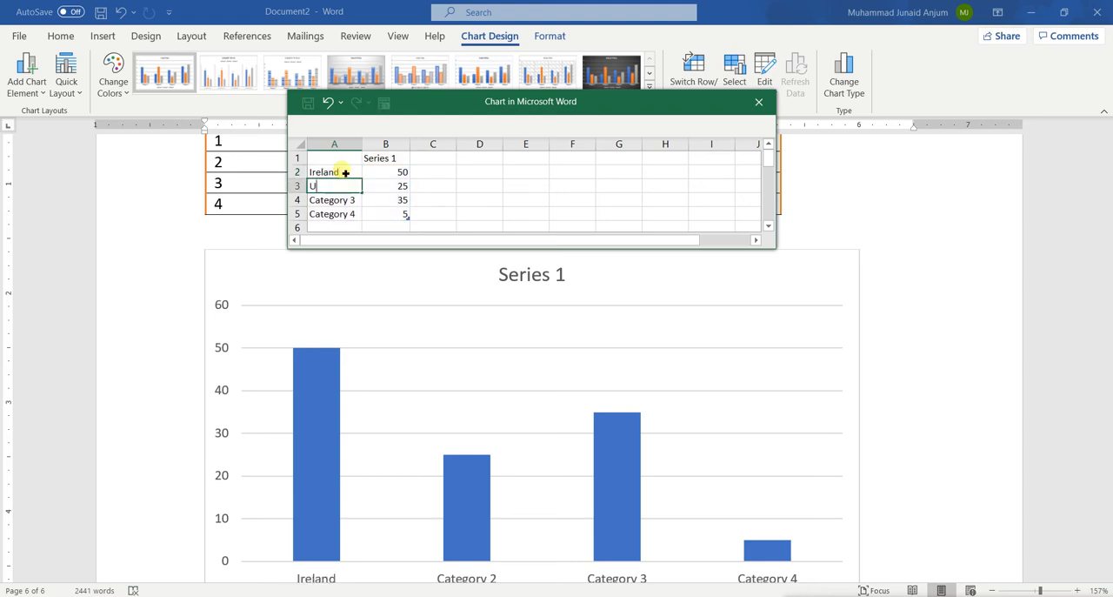
text(SA)
key(Return)
text(India)
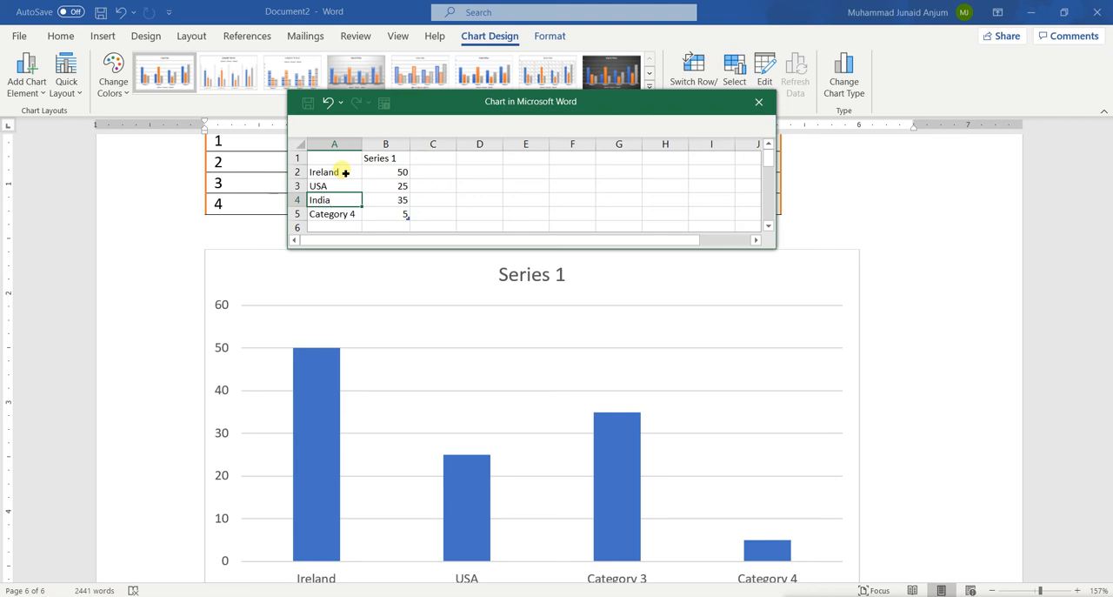
key(Return)
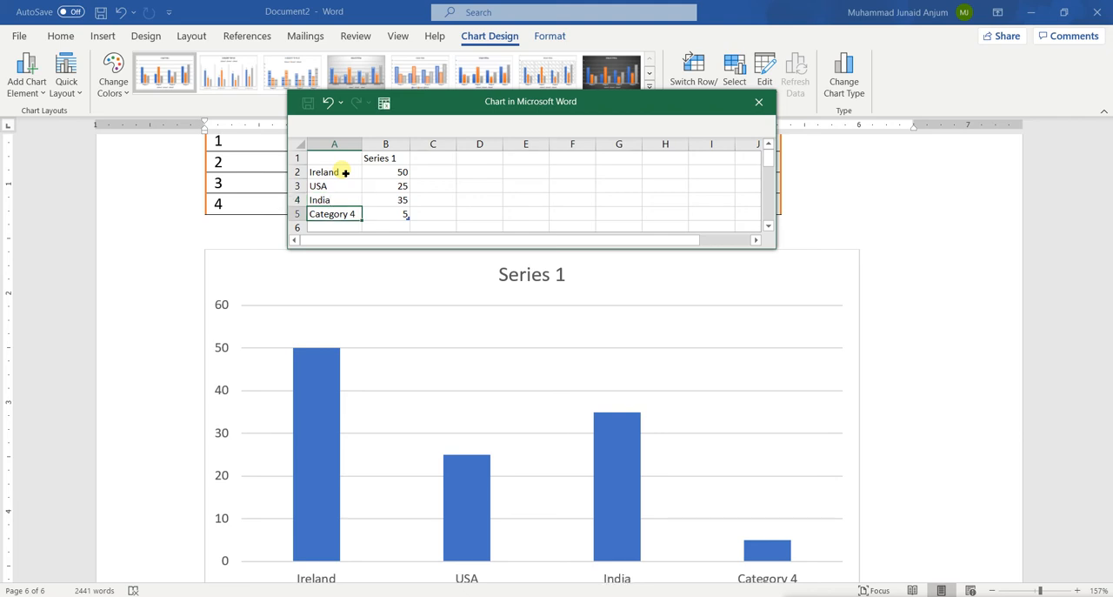
text(UK)
key(Tab)
key(Tab)
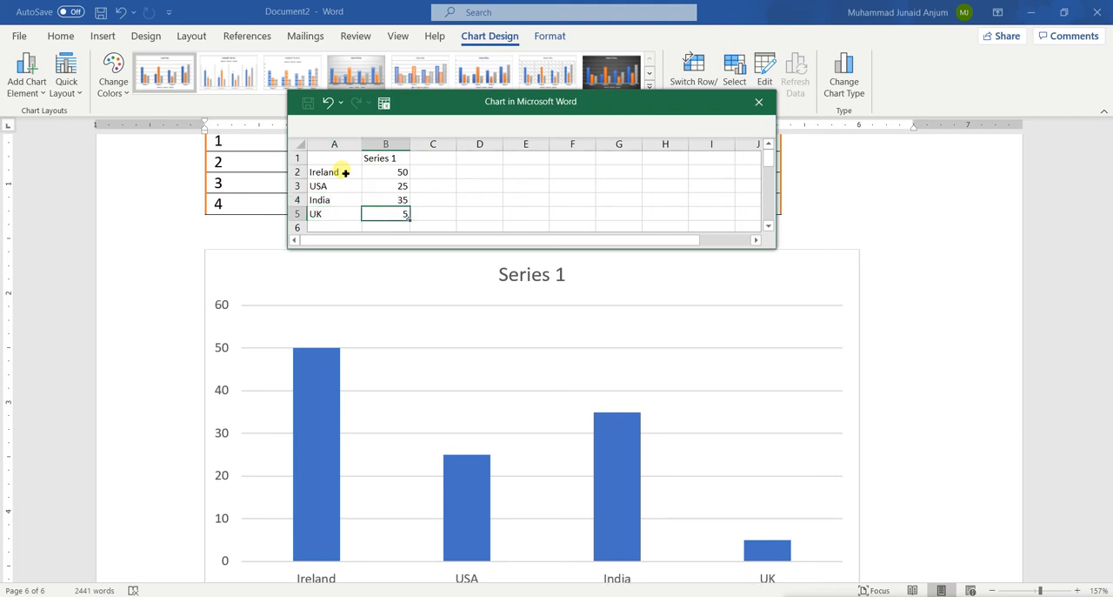
Step: Rename the Series 1 heading in the chart data as Chart
key(Up)
key(Up)
key(Up)
key(Up)
key(Left)
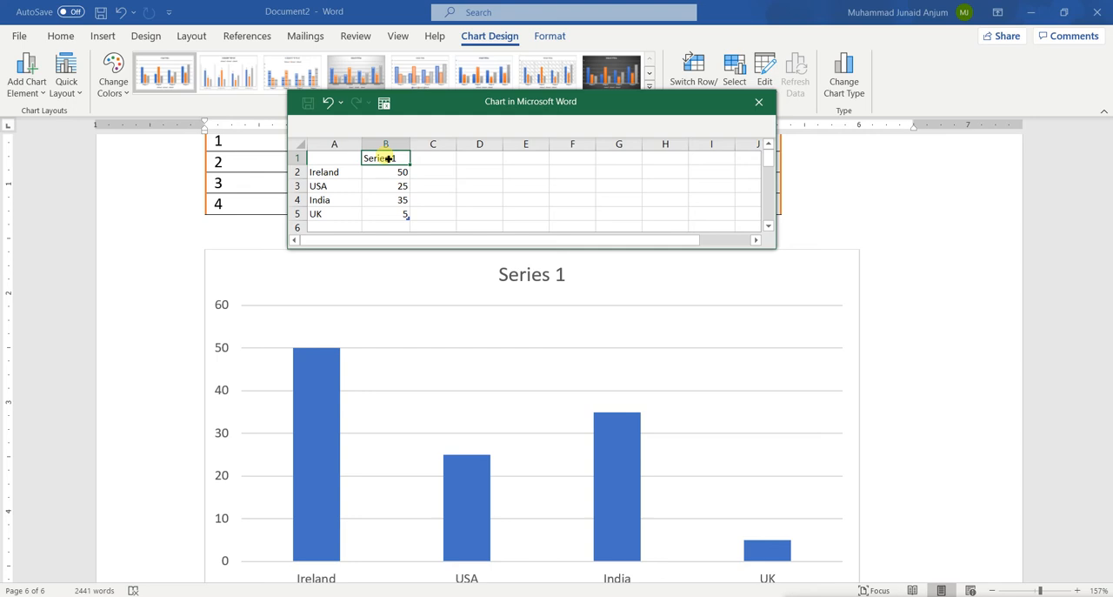
text(Chart)
click(509, 186)
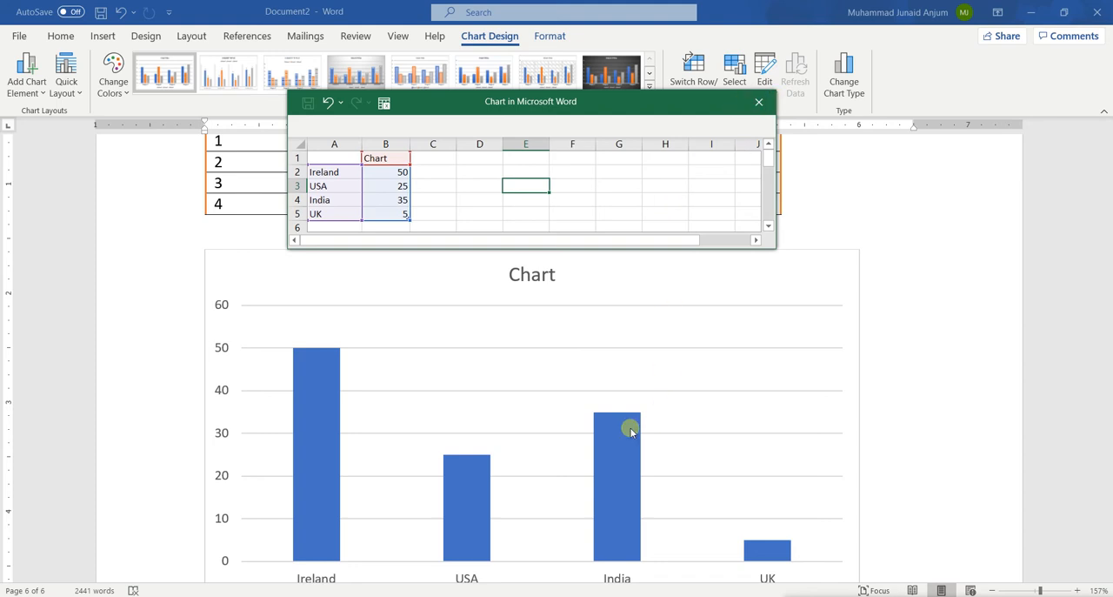
Step: Examine the column chart and the table above it alongside the chart data
scroll(630, 429, down, 2)
scroll(630, 430, up, 3)
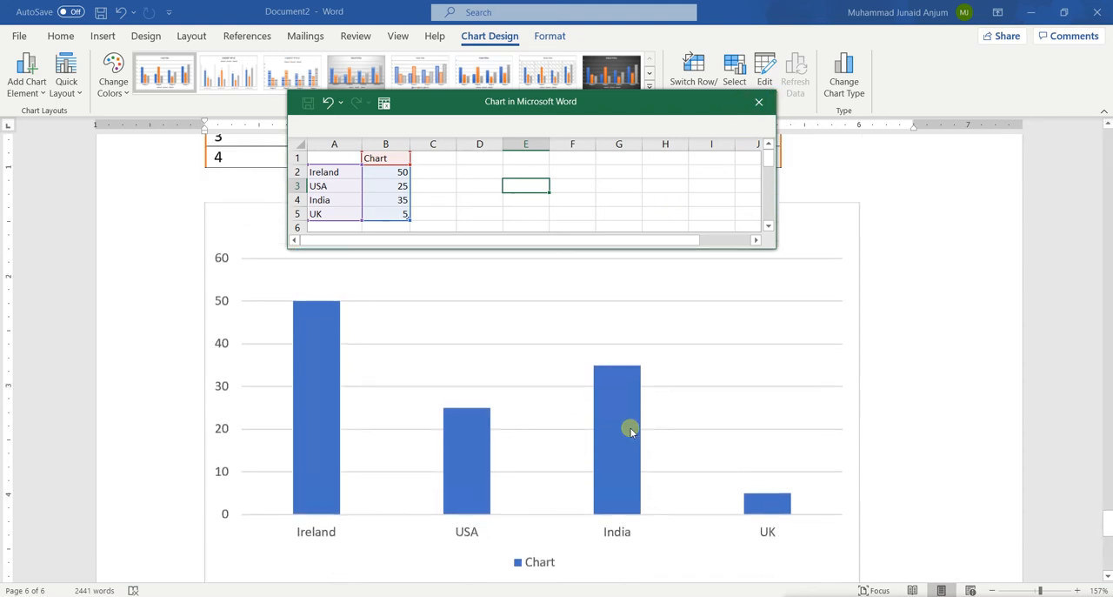
scroll(516, 439, down, 3)
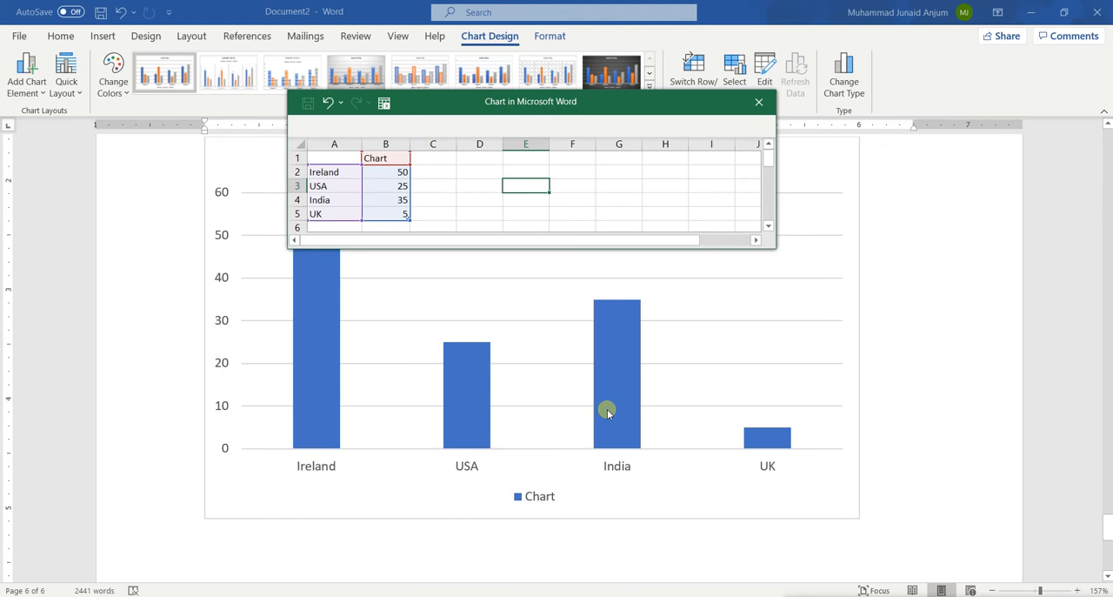
scroll(605, 407, up, 6)
scroll(606, 410, down, 3)
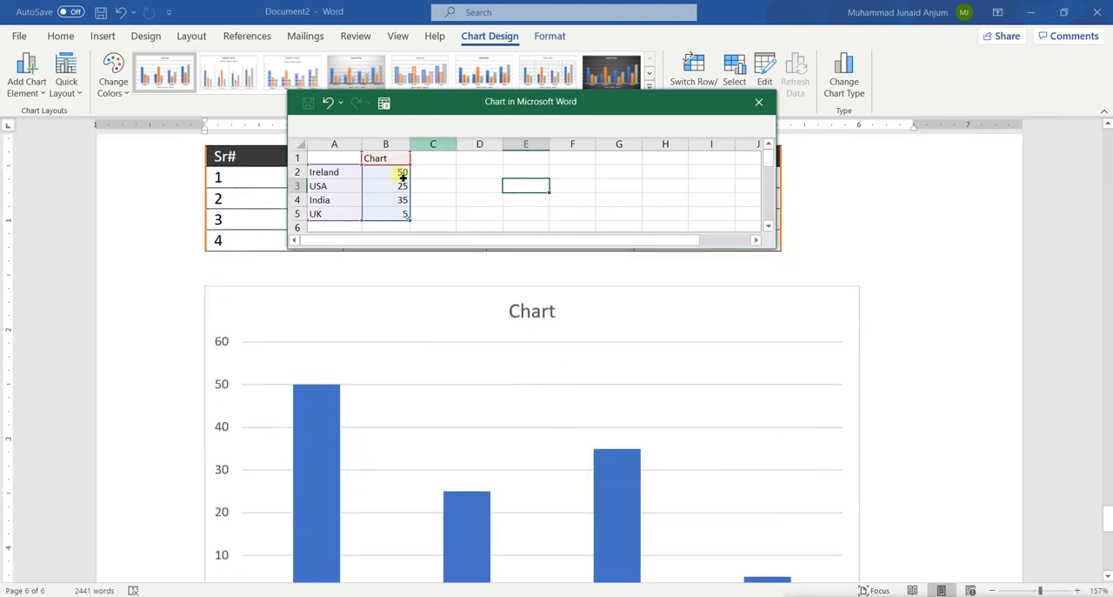
scroll(455, 279, up, 4)
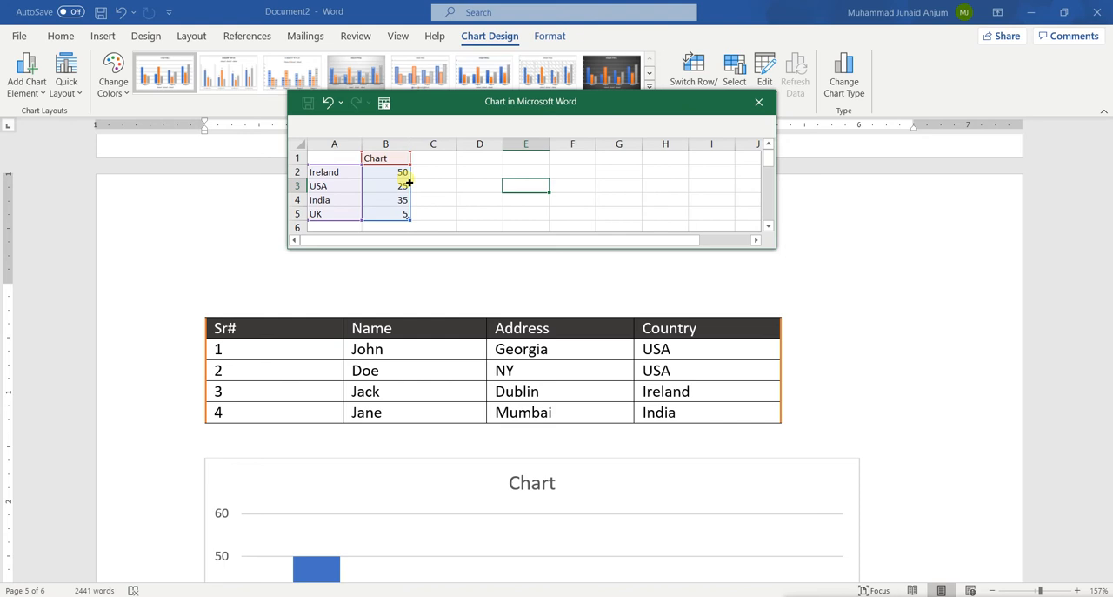
scroll(485, 481, down, 2)
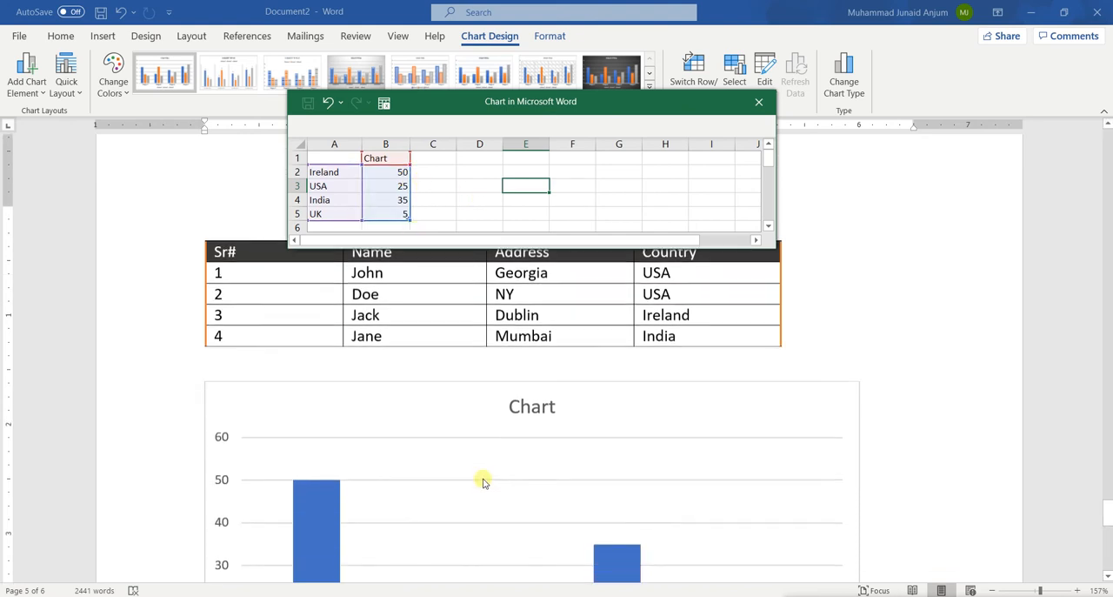
Step: Replace the four country categories in the chart data with the names from table rows 1, 3, 2 and 4, and close the data sheet
click(346, 177)
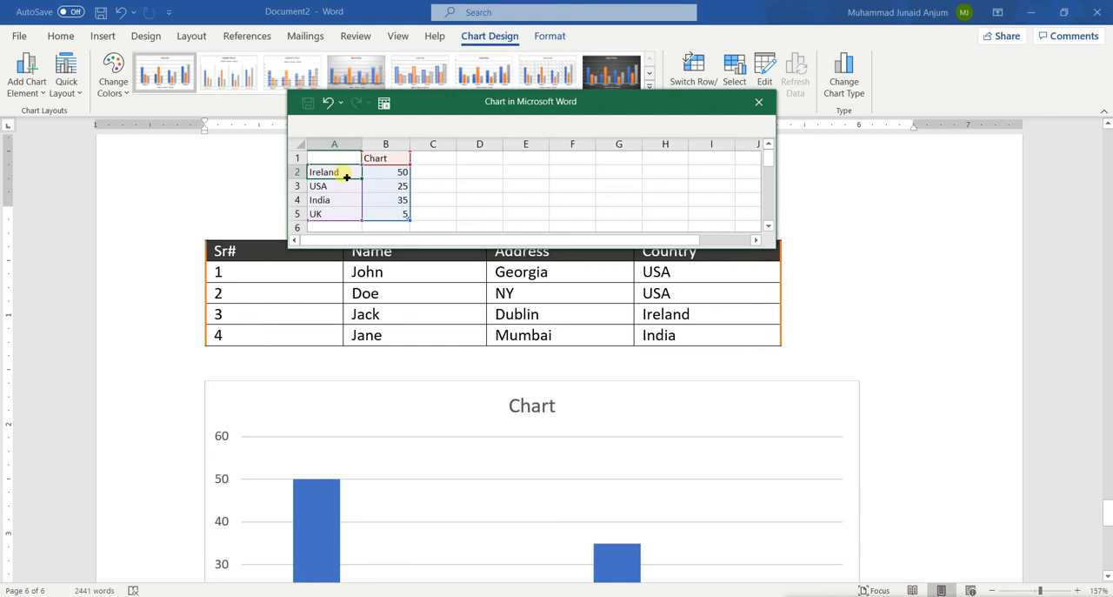
text(John)
key(Return)
text(Ja)
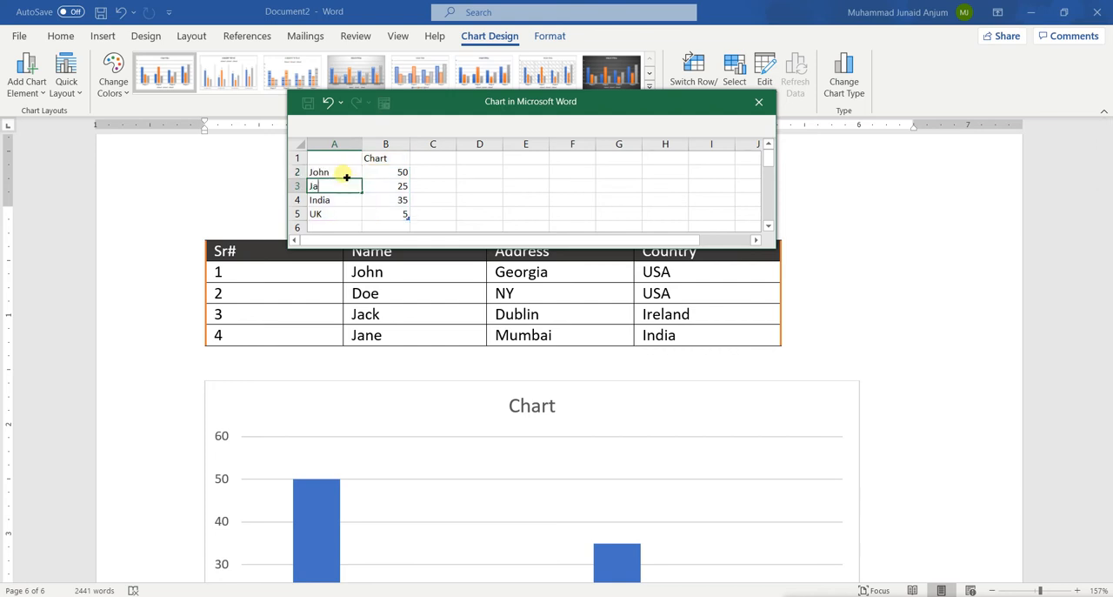
key(Return)
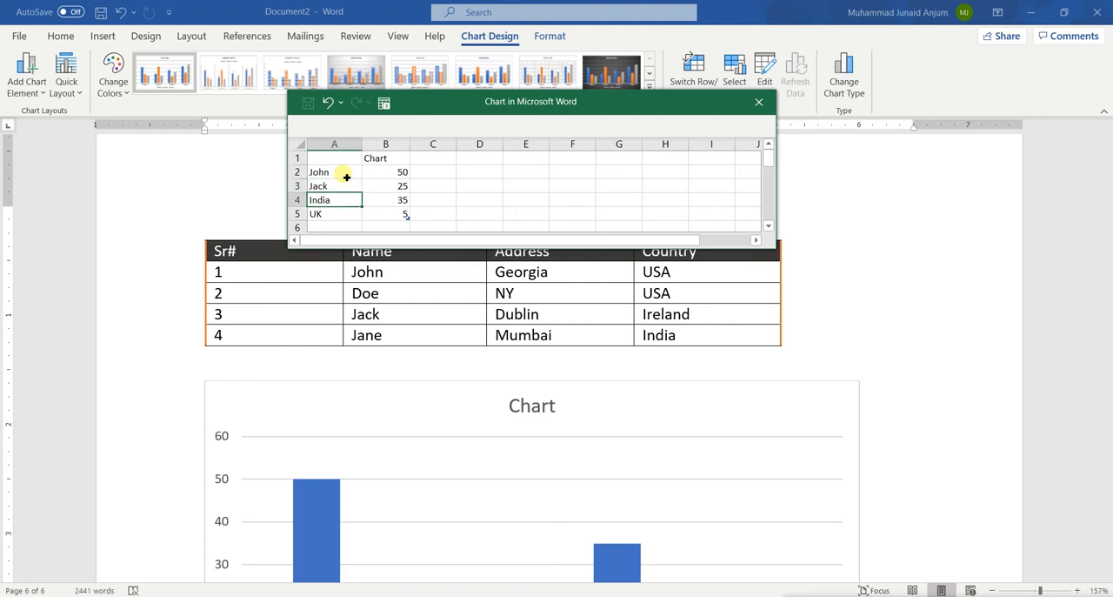
text(Doe)
key(Return)
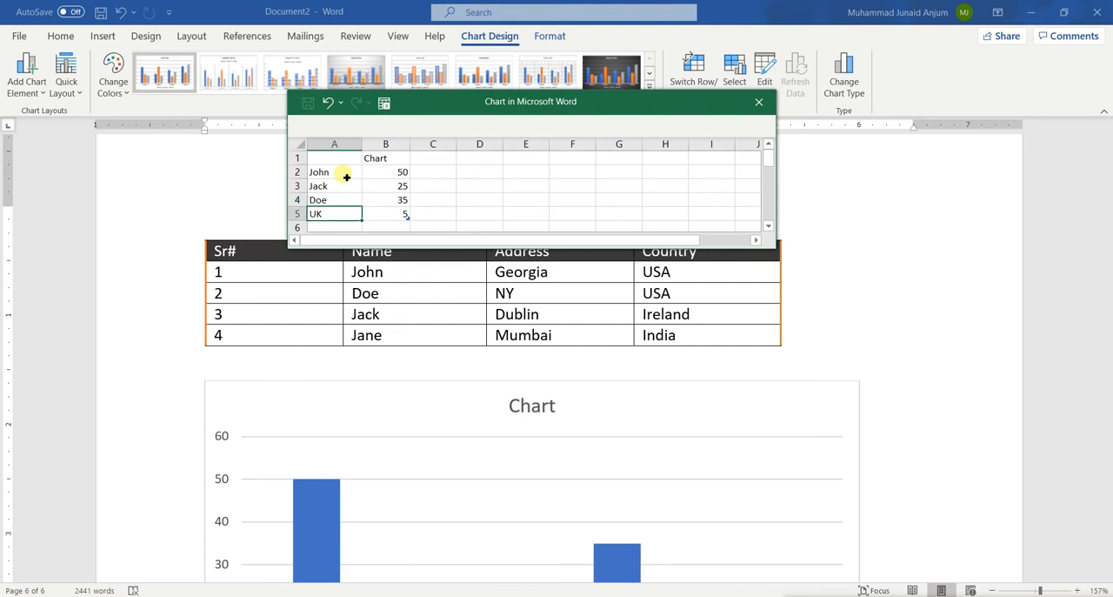
text(Jane)
click(487, 185)
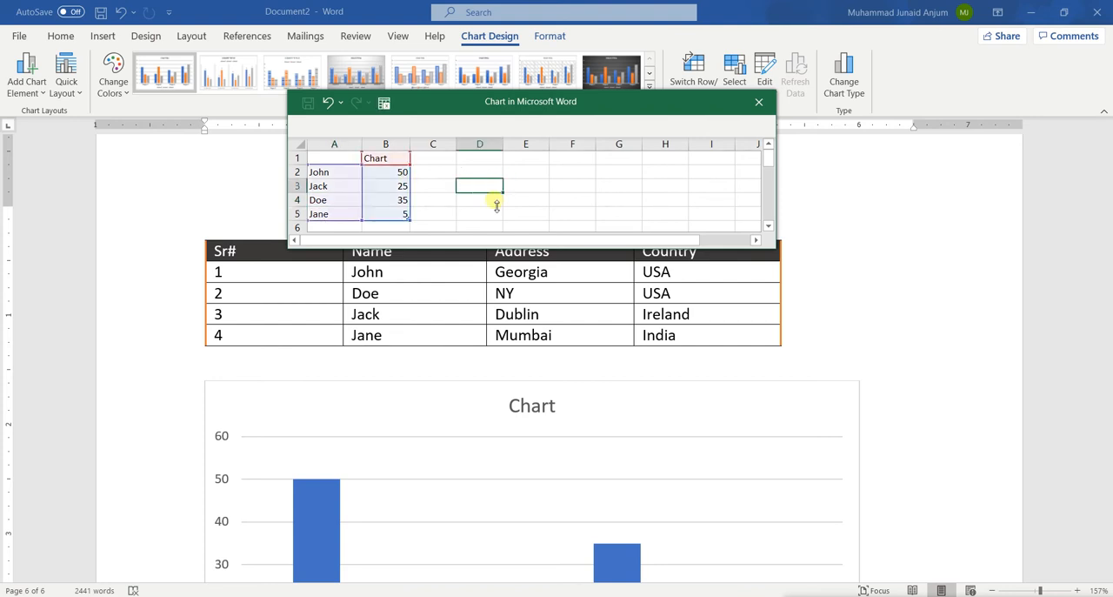
scroll(484, 472, down, 5)
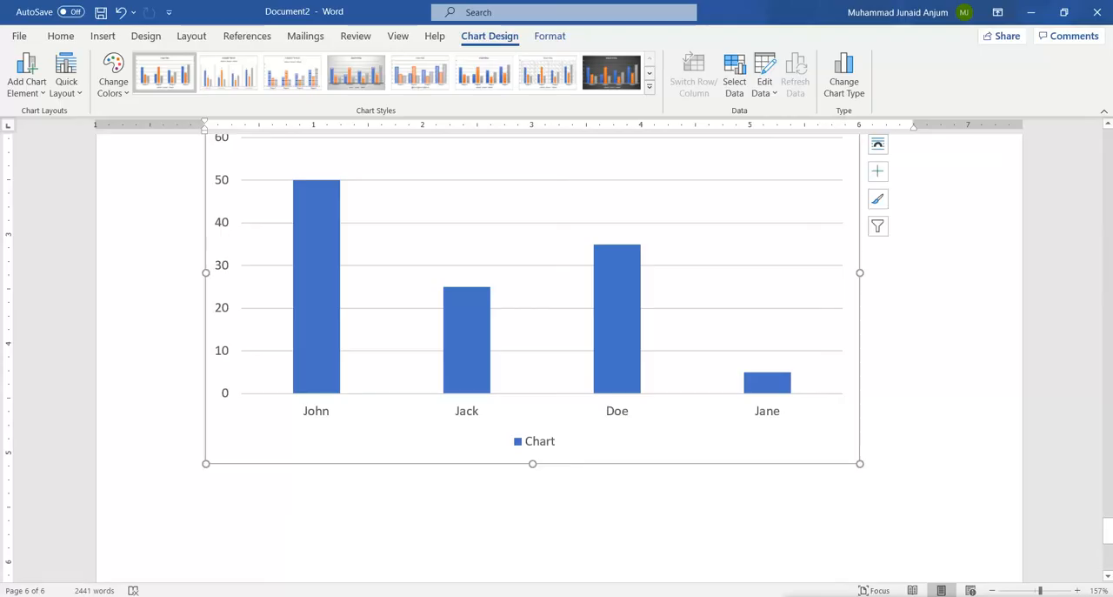
scroll(629, 291, up, 3)
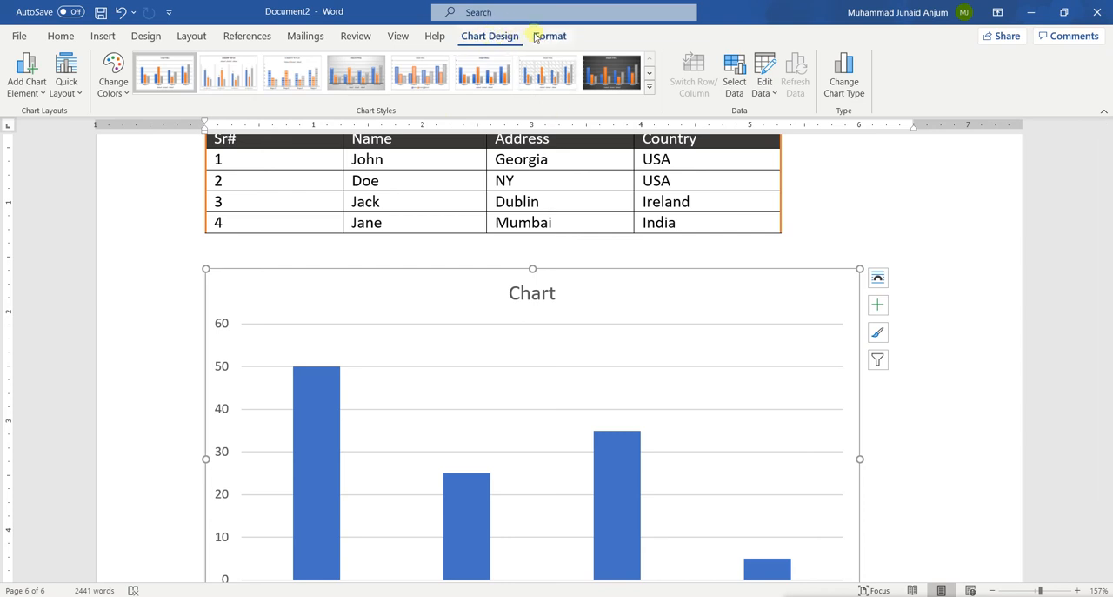
Step: Apply the dark grey chart style and the fourth Colorful palette, starting with green, to the column chart
scroll(408, 398, down, 1)
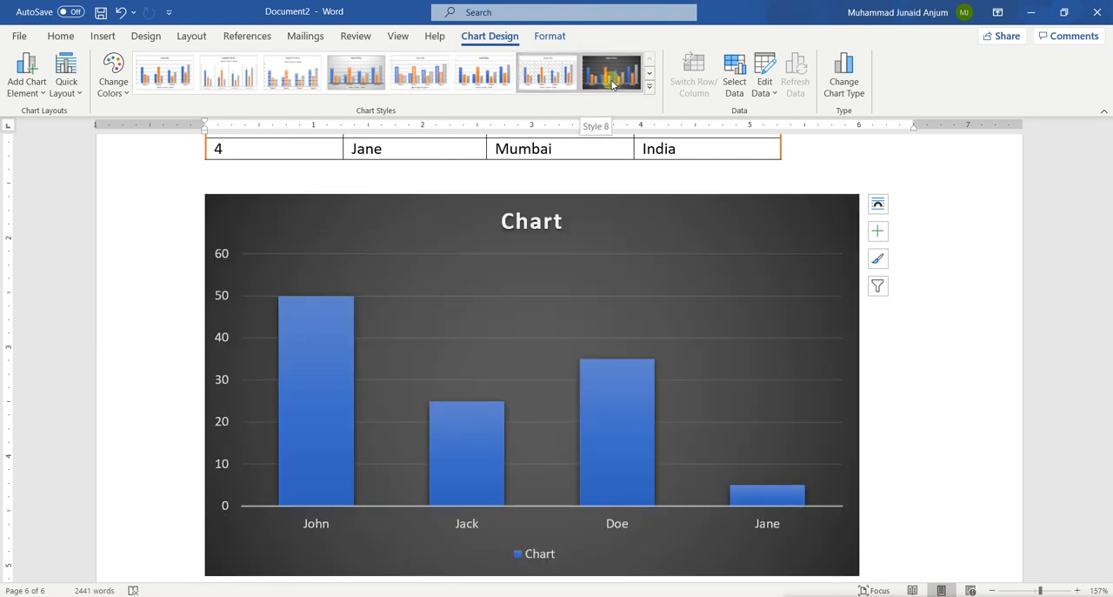
click(612, 82)
click(292, 76)
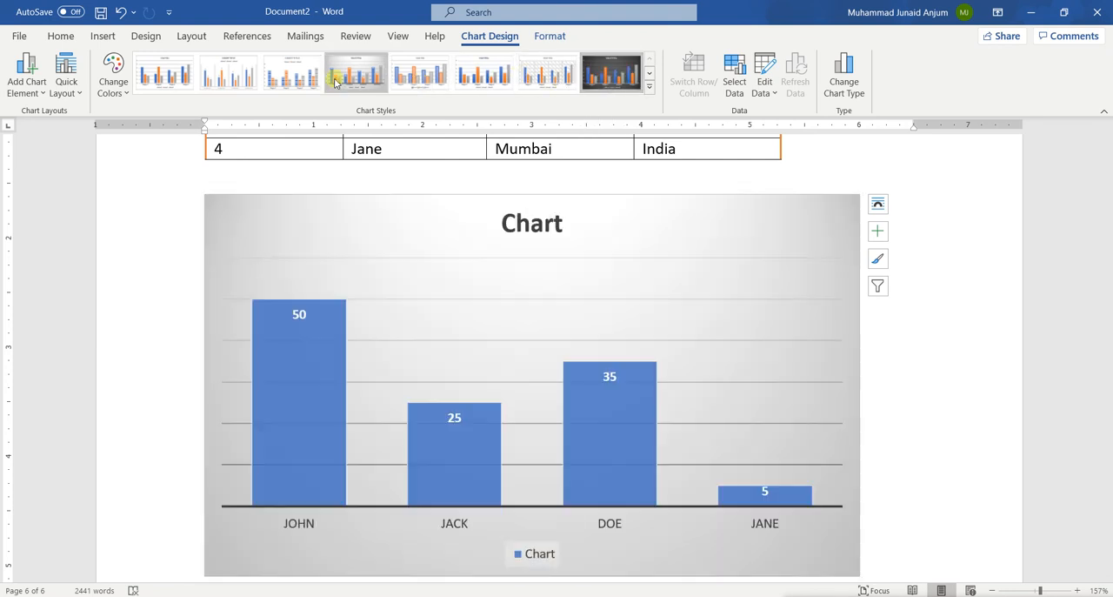
click(120, 88)
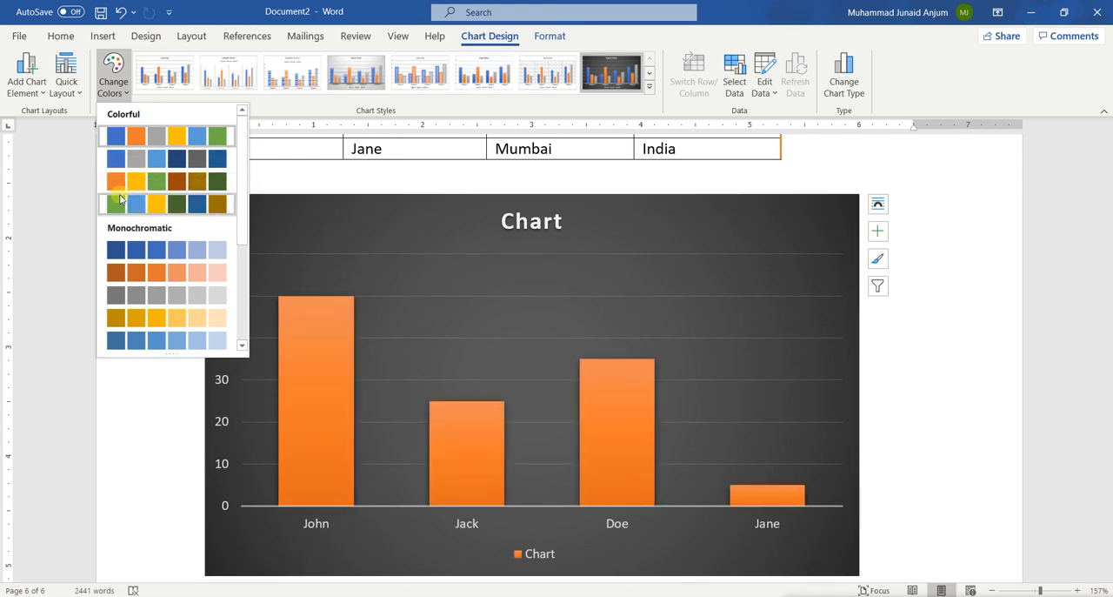
click(120, 206)
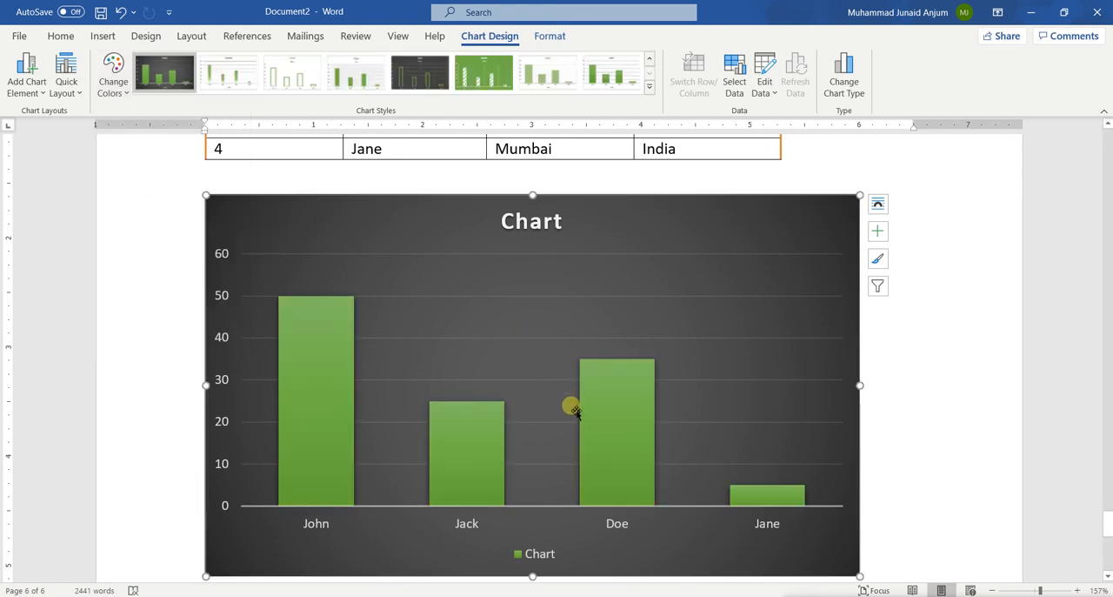
Step: Try the solid green chart style with hatched columns and return the chart to the dark grey style
scroll(544, 277, up, 1)
click(356, 72)
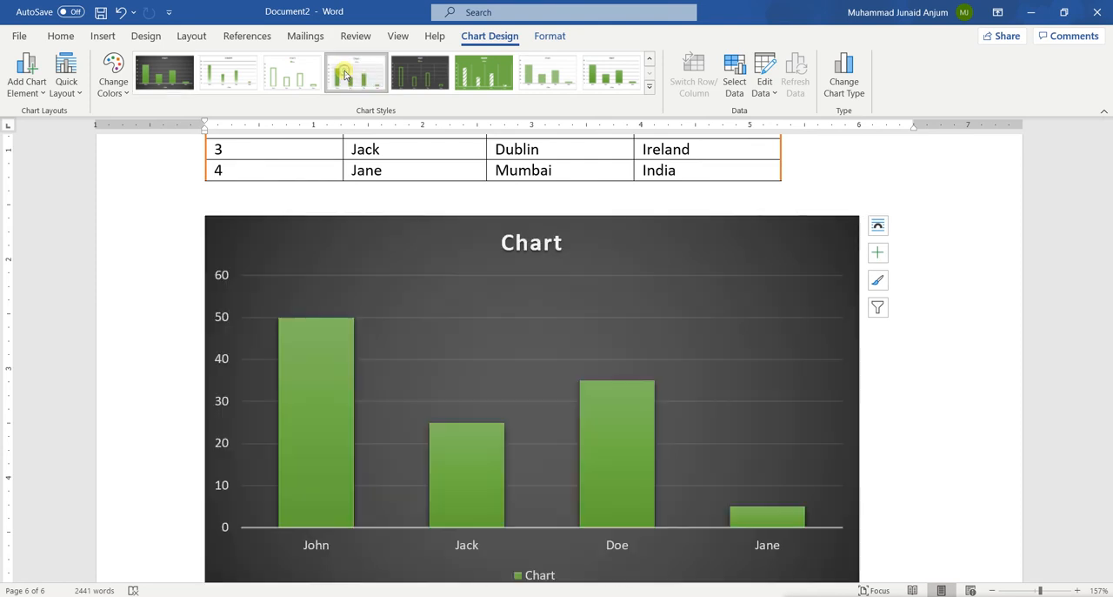
click(483, 72)
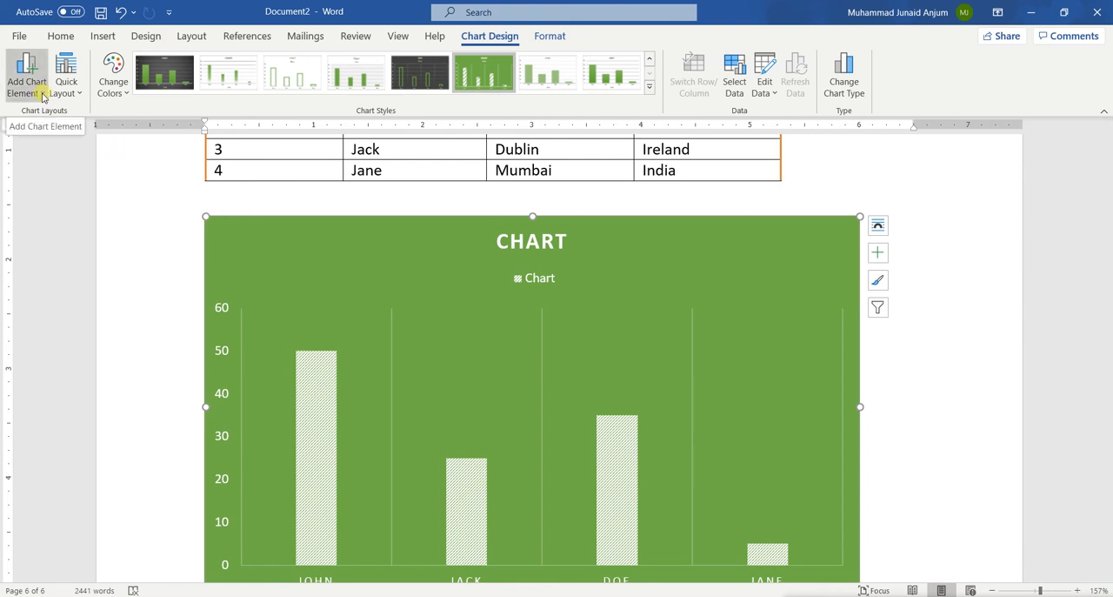
scroll(427, 378, down, 2)
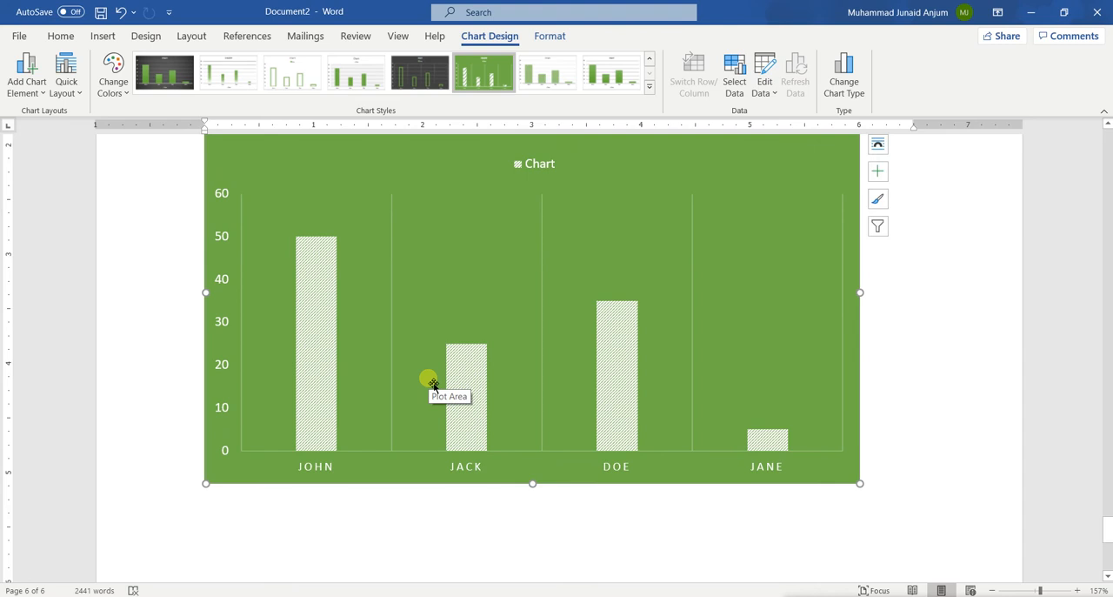
scroll(433, 383, up, 1)
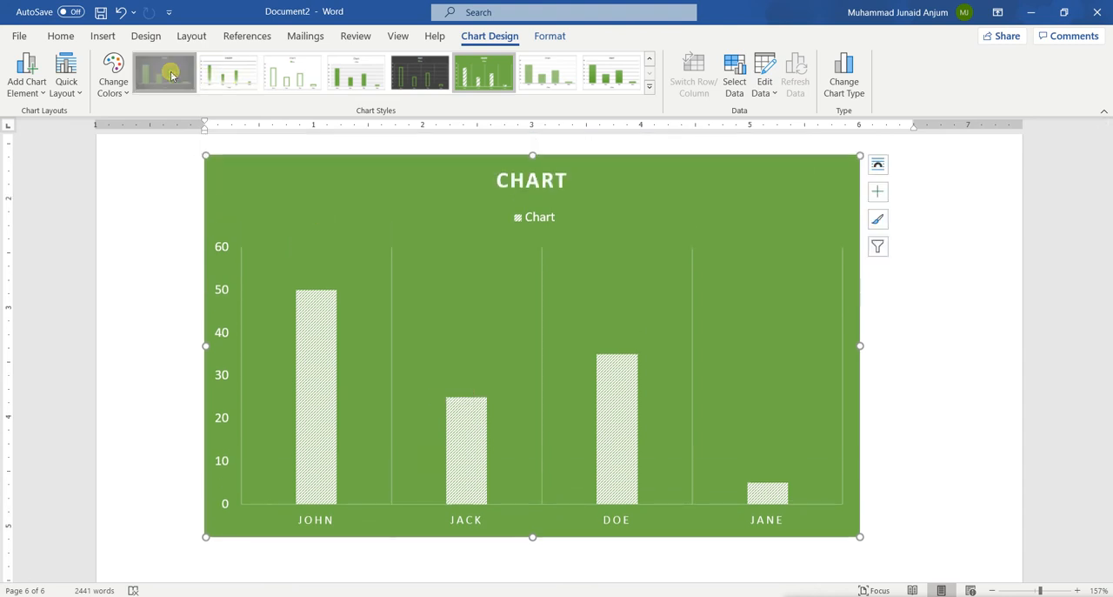
click(164, 71)
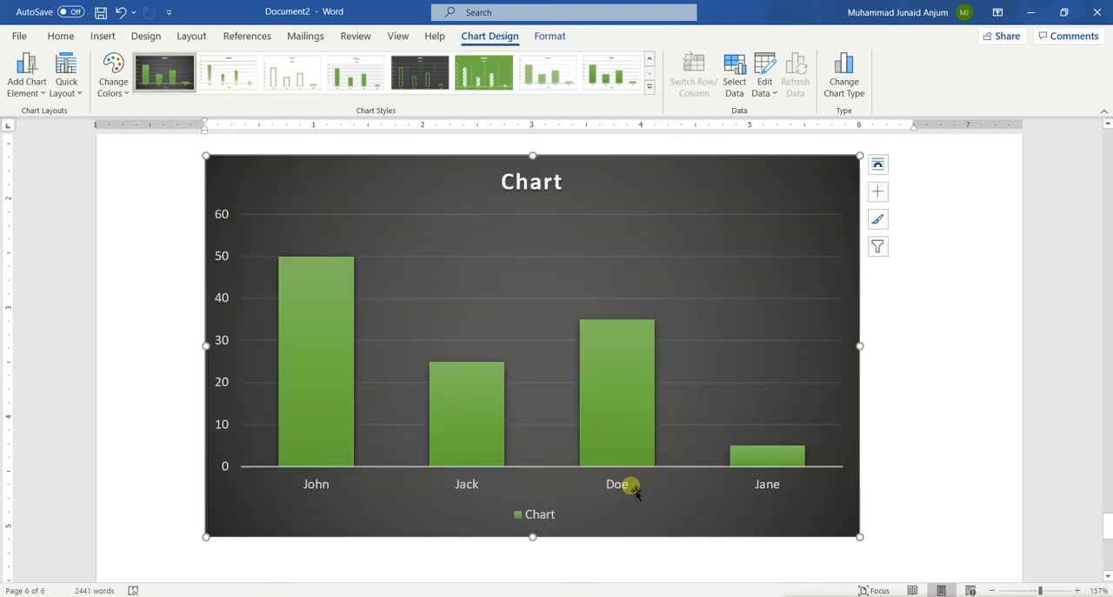
mouse_move(433, 370)
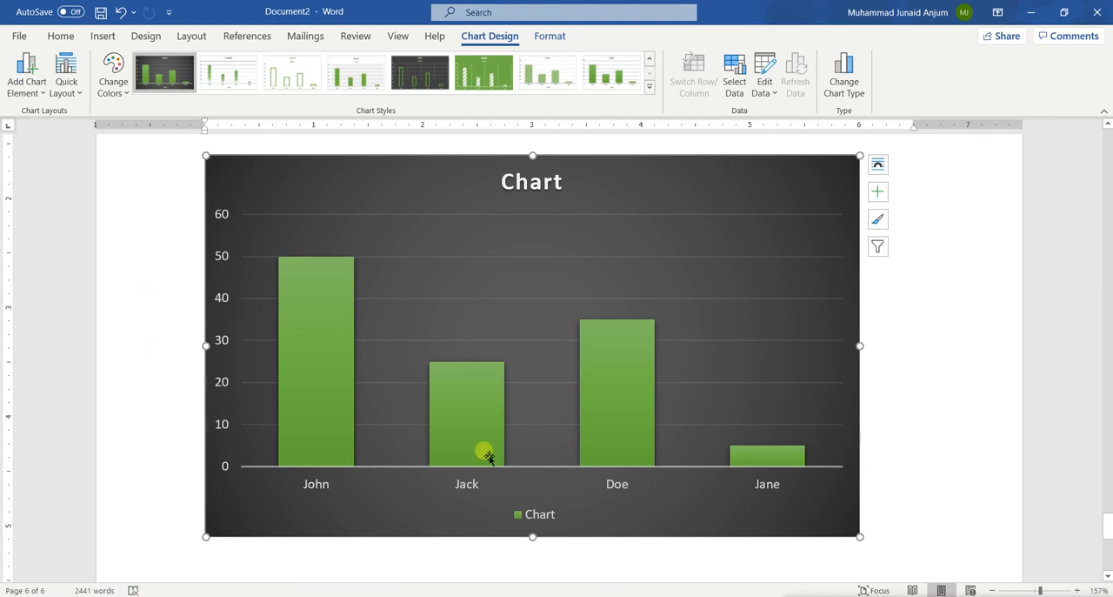
click(35, 96)
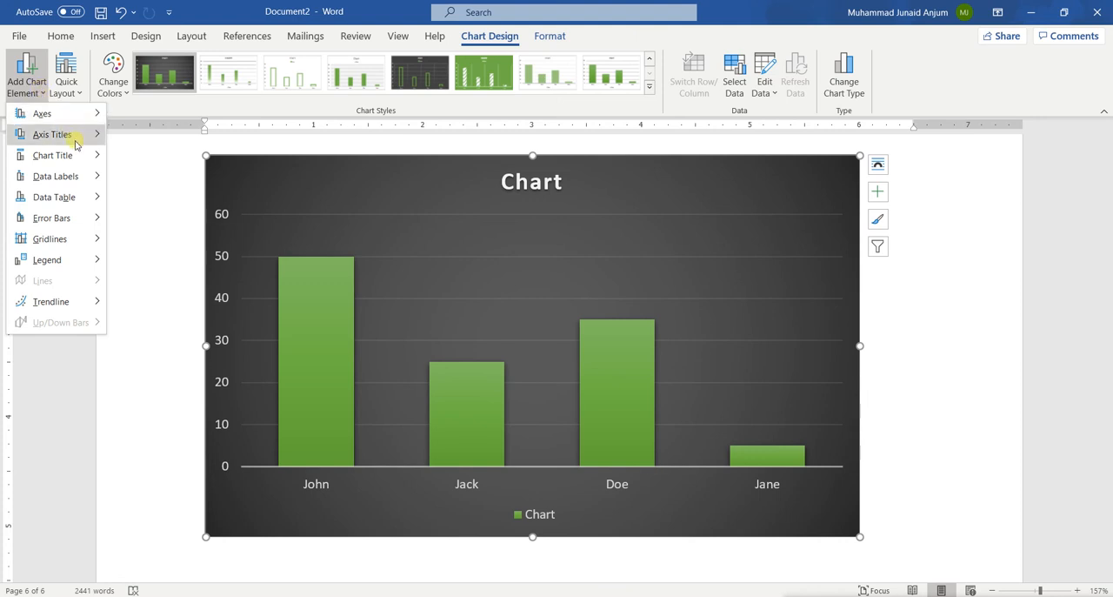
mouse_move(85, 140)
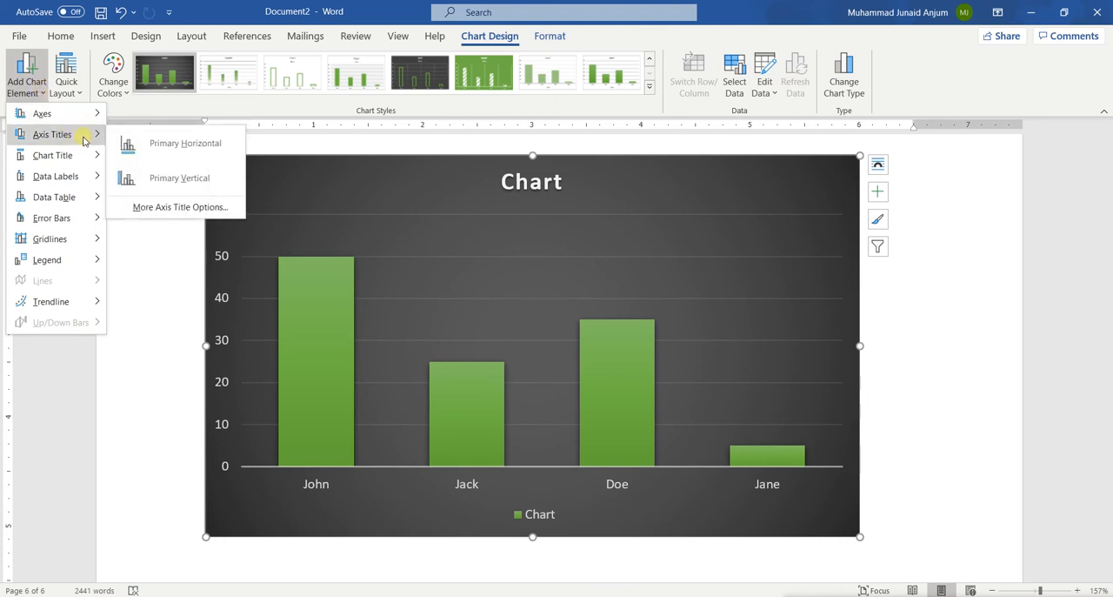
click(153, 145)
click(27, 87)
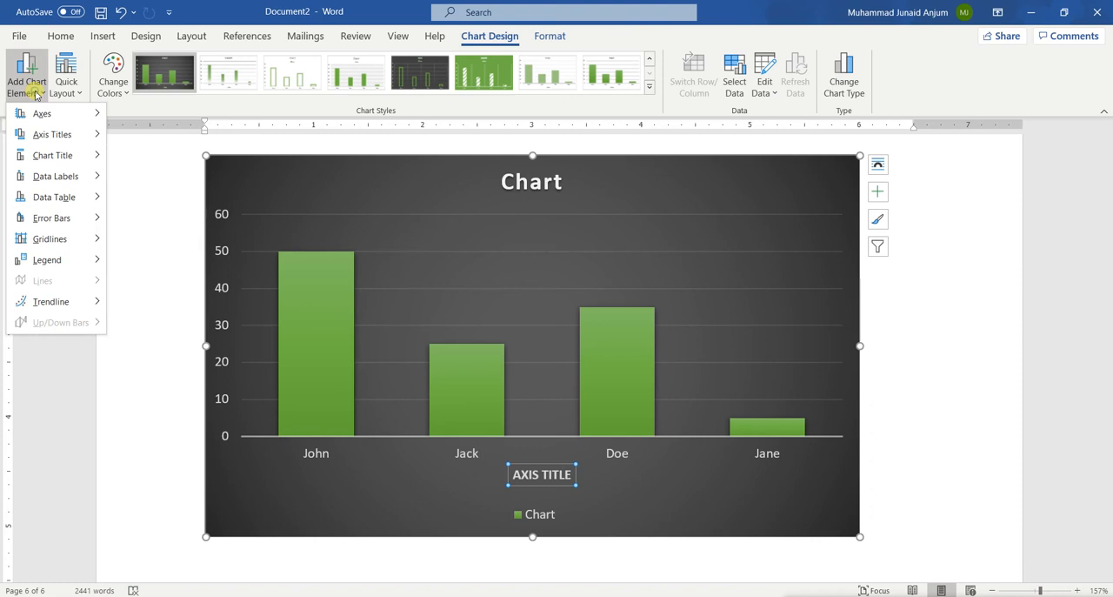
mouse_move(66, 136)
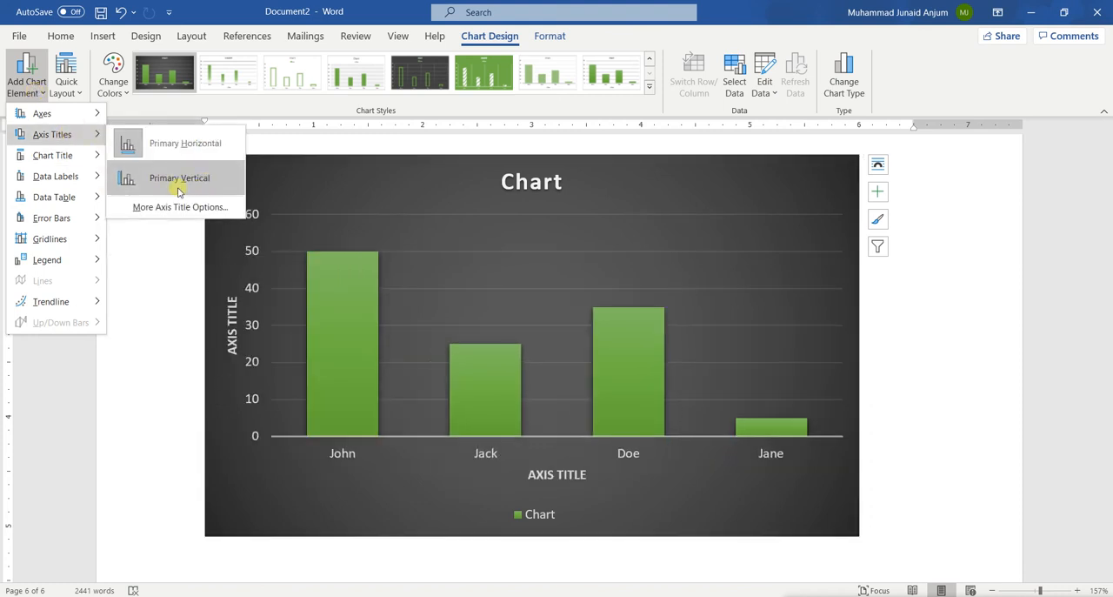
click(186, 142)
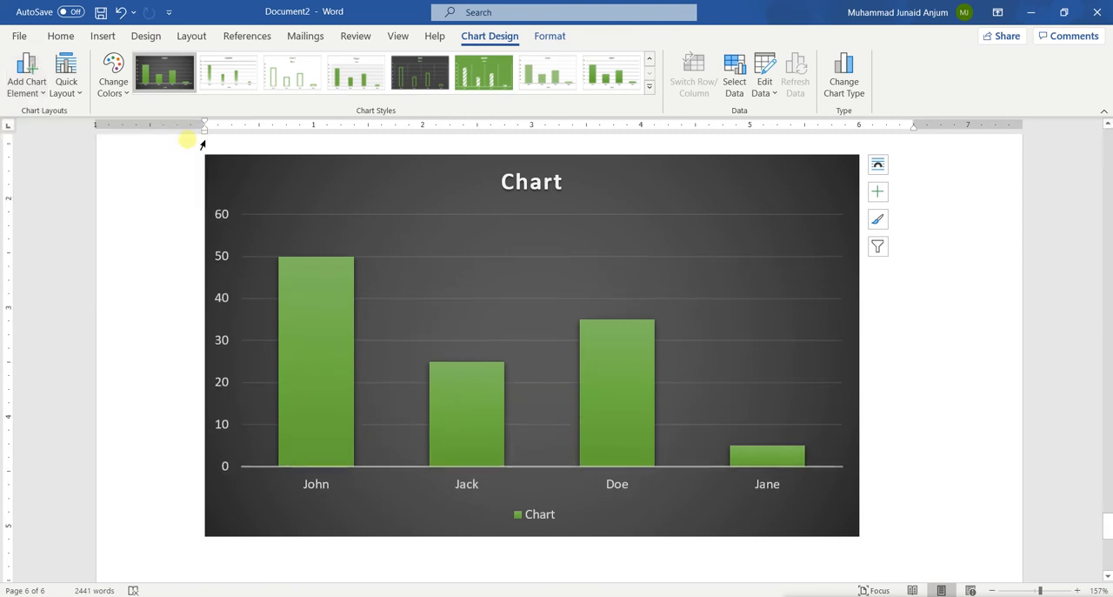
Step: Add a primary horizontal and a primary vertical axis title to the column chart
click(26, 80)
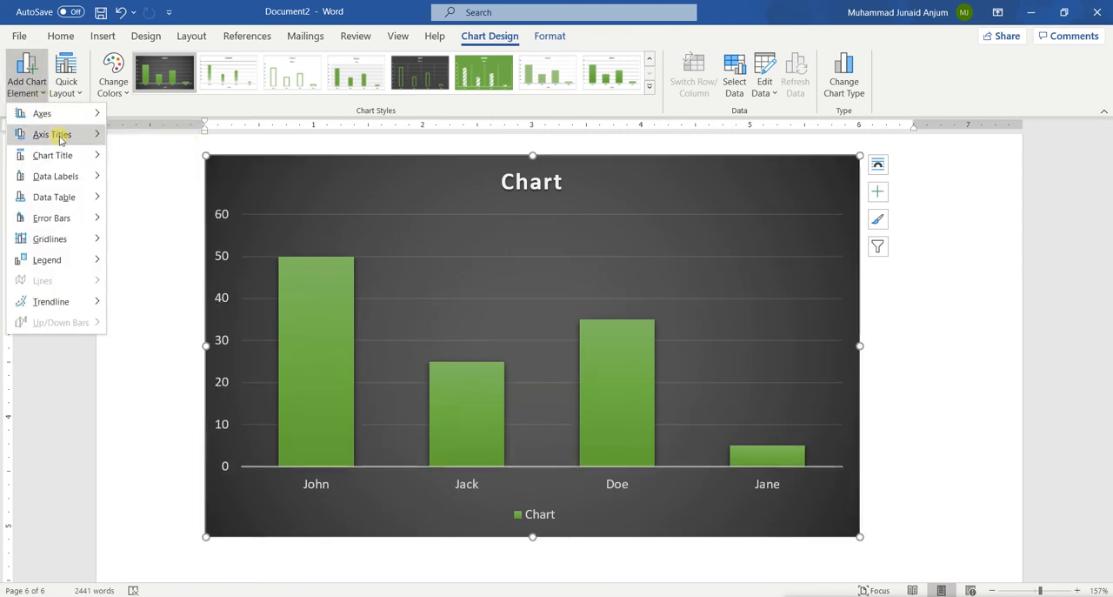
mouse_move(59, 139)
click(152, 143)
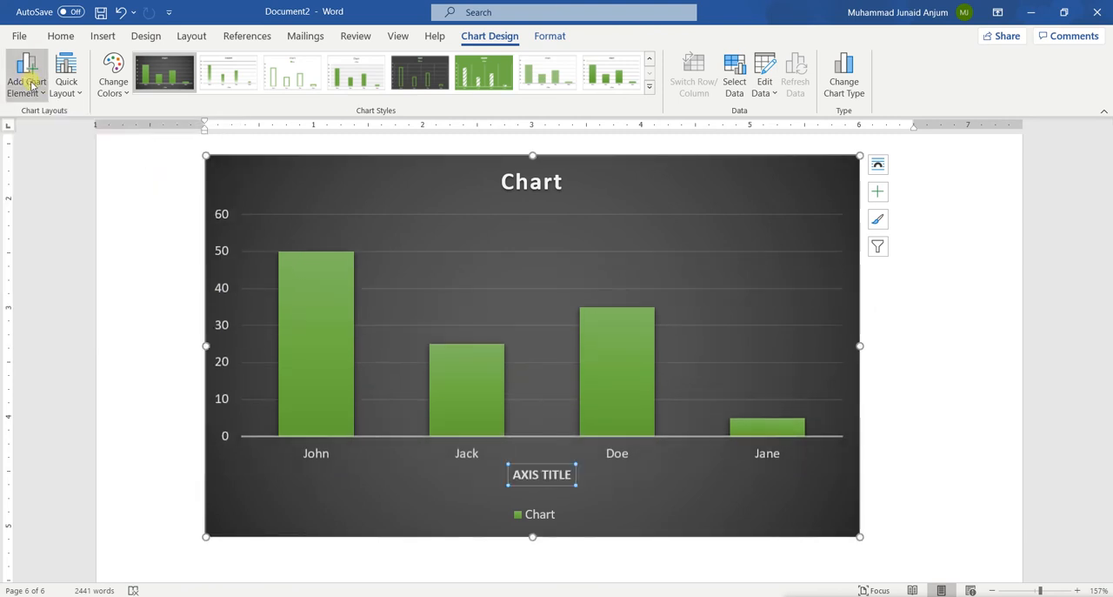
click(31, 85)
mouse_move(58, 134)
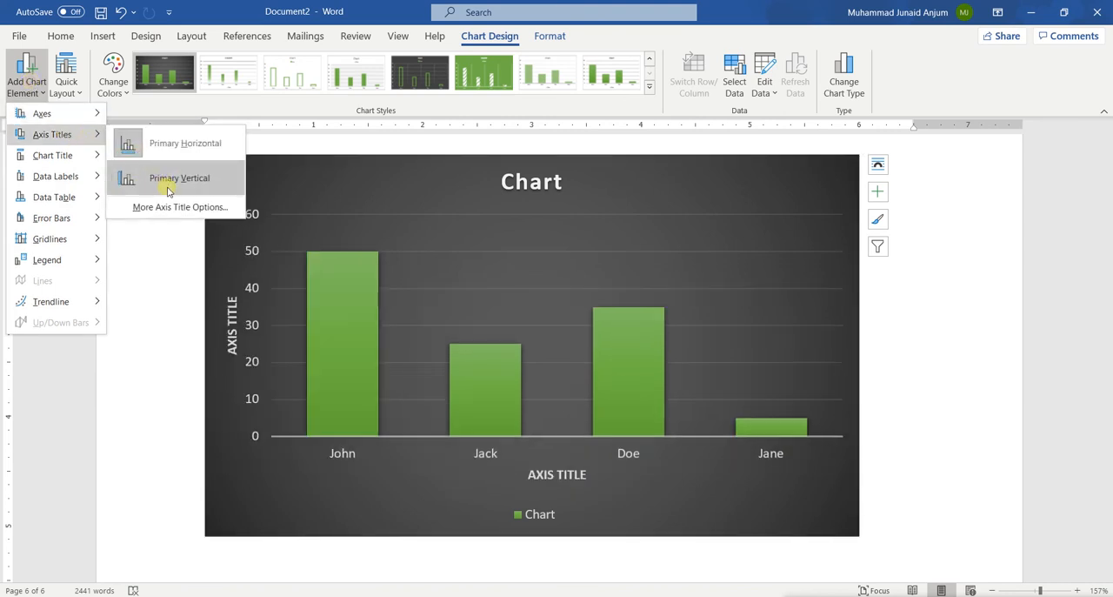
click(168, 189)
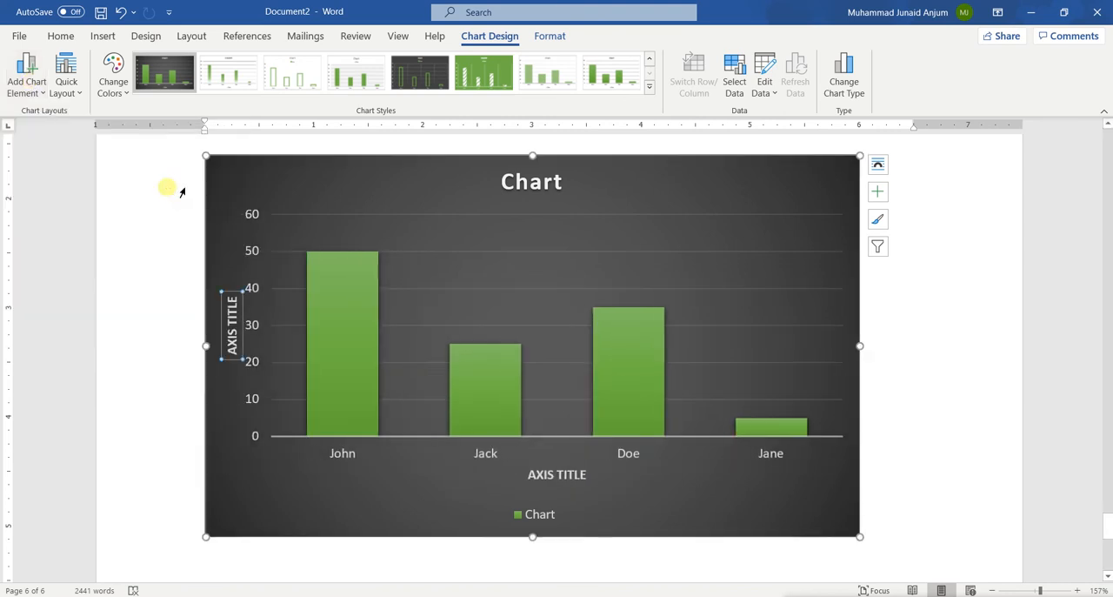
Step: Change the chart's horizontal axis title to NAMES
click(544, 474)
double_click(555, 474)
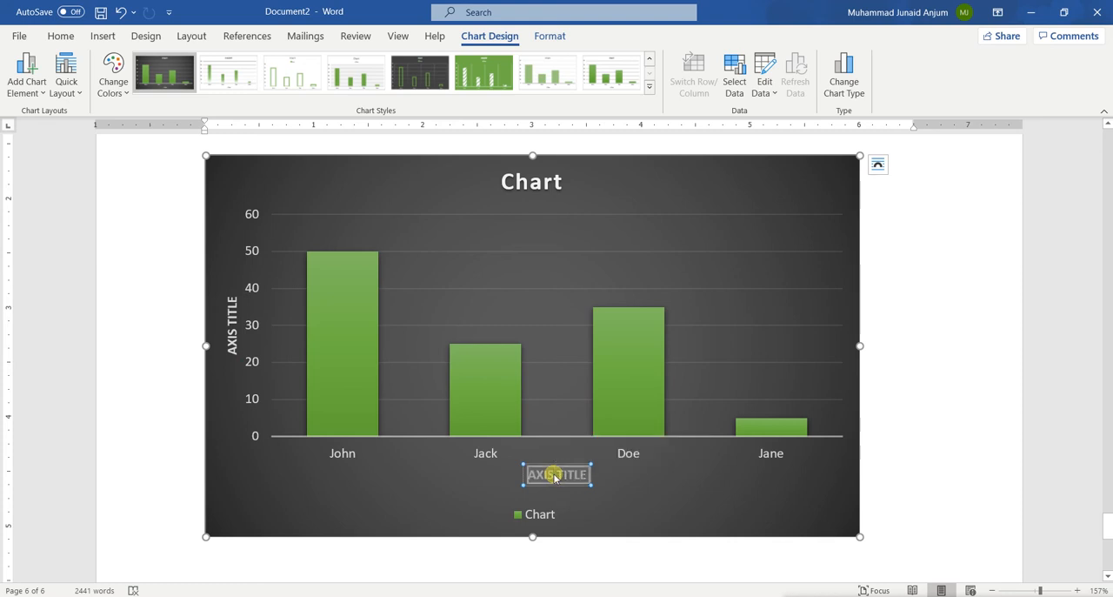
text(NAMES)
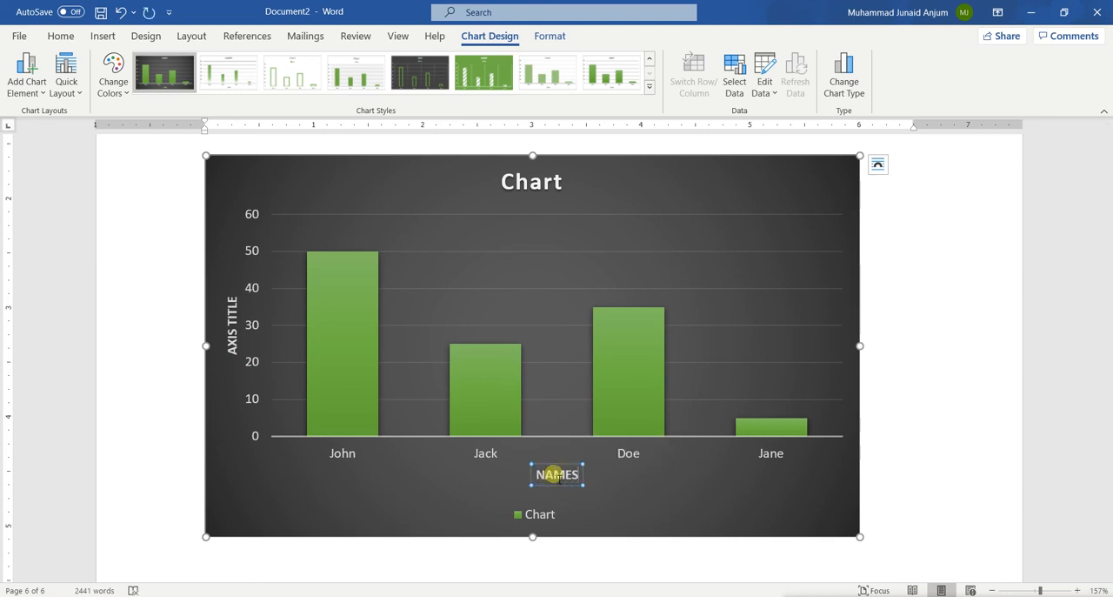
Step: Change the chart's vertical axis title to YEARS LIVING IN CITY and leave the text editing
click(232, 345)
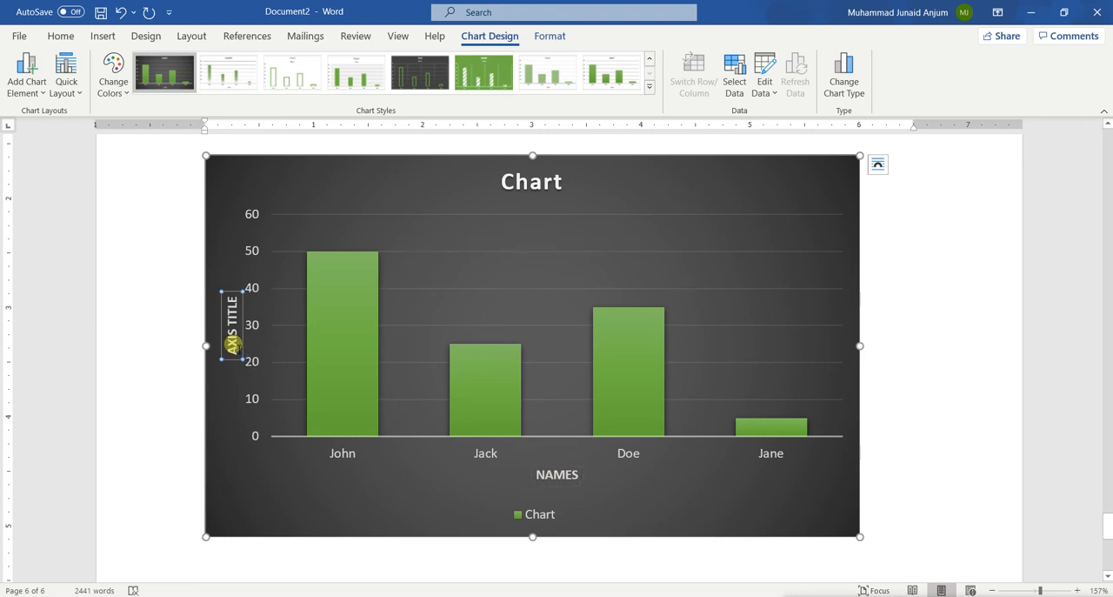
triple_click(233, 346)
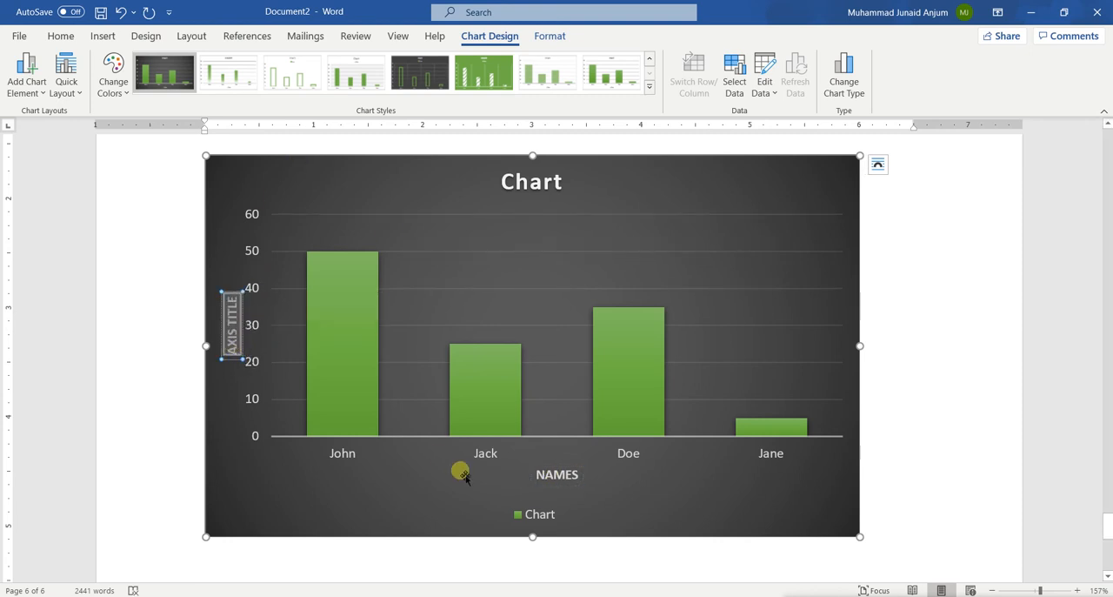
text(YEARS)
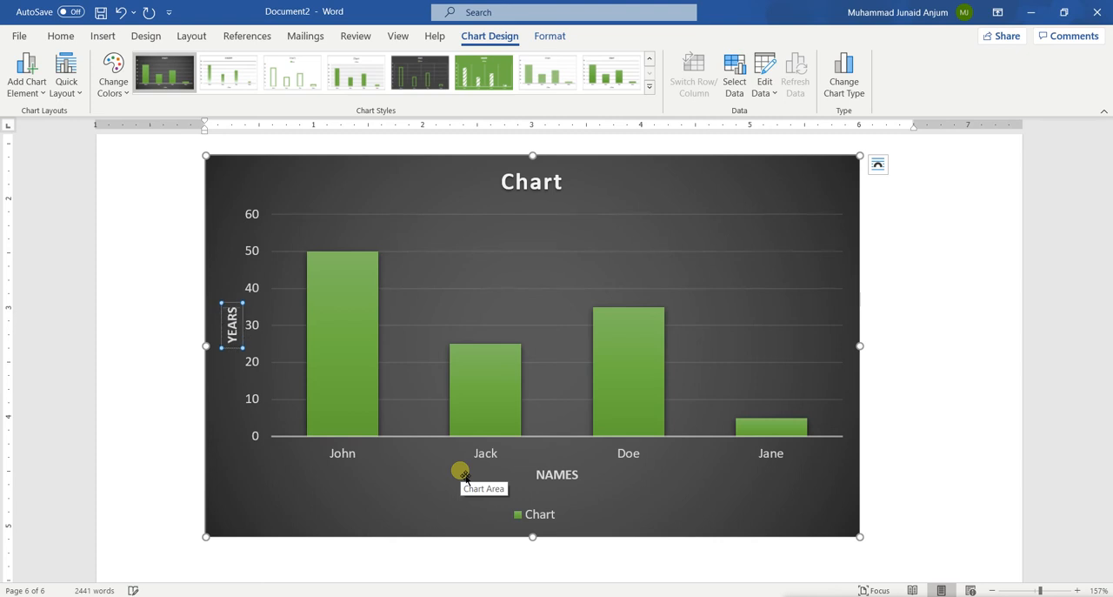
text( LIVI)
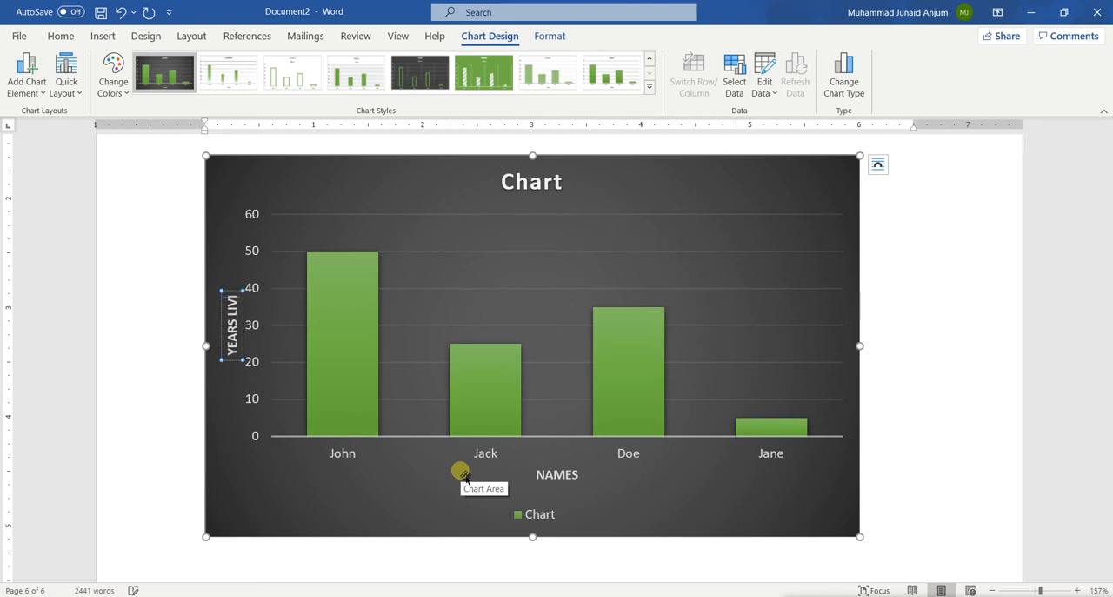
text(NG IN)
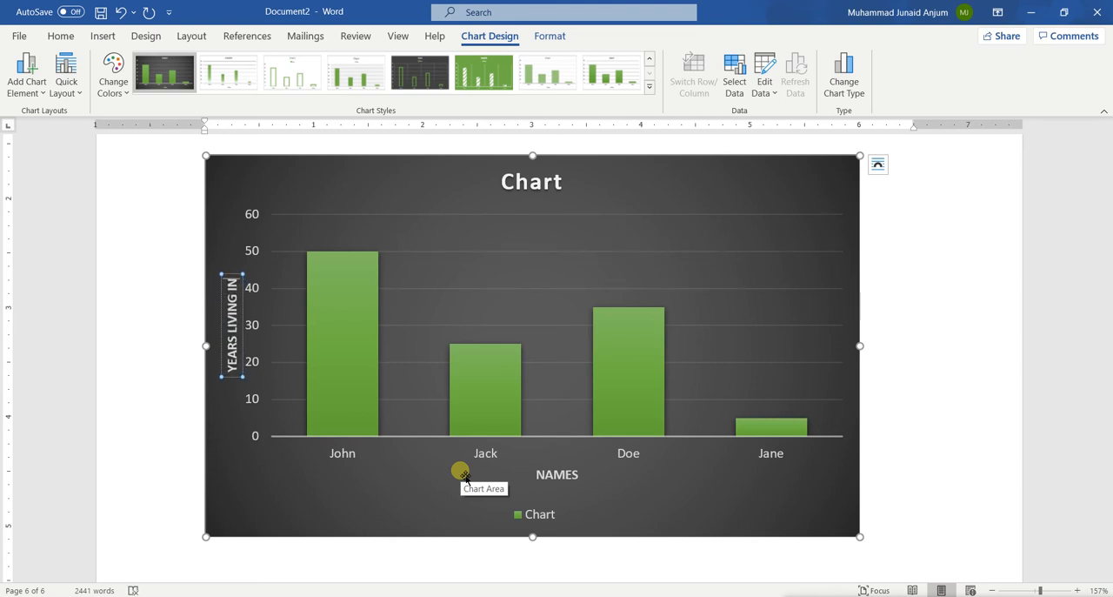
text( CITY)
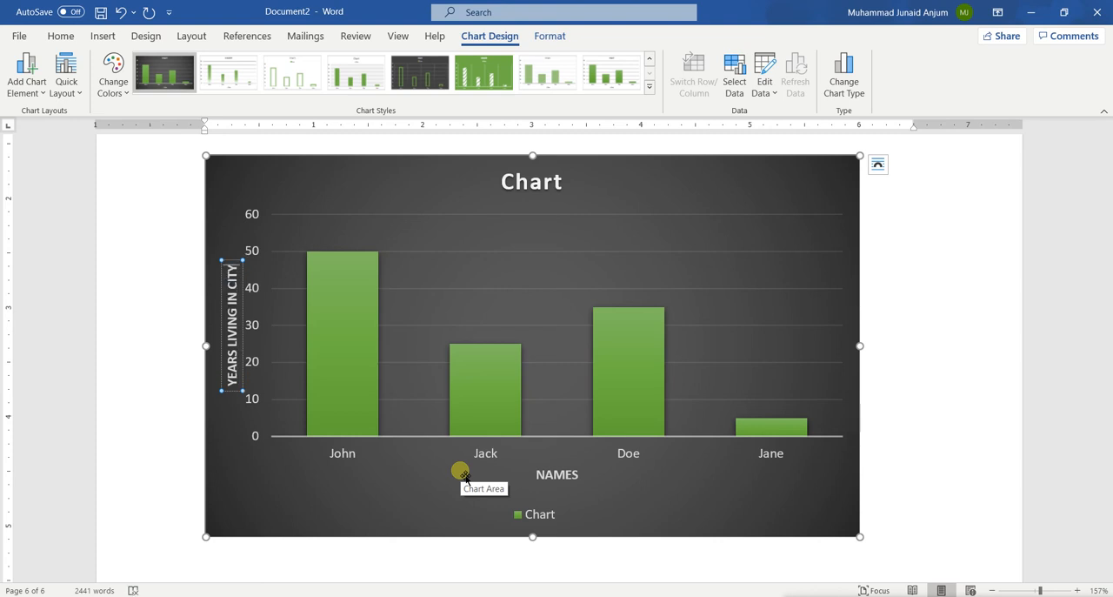
double_click(368, 563)
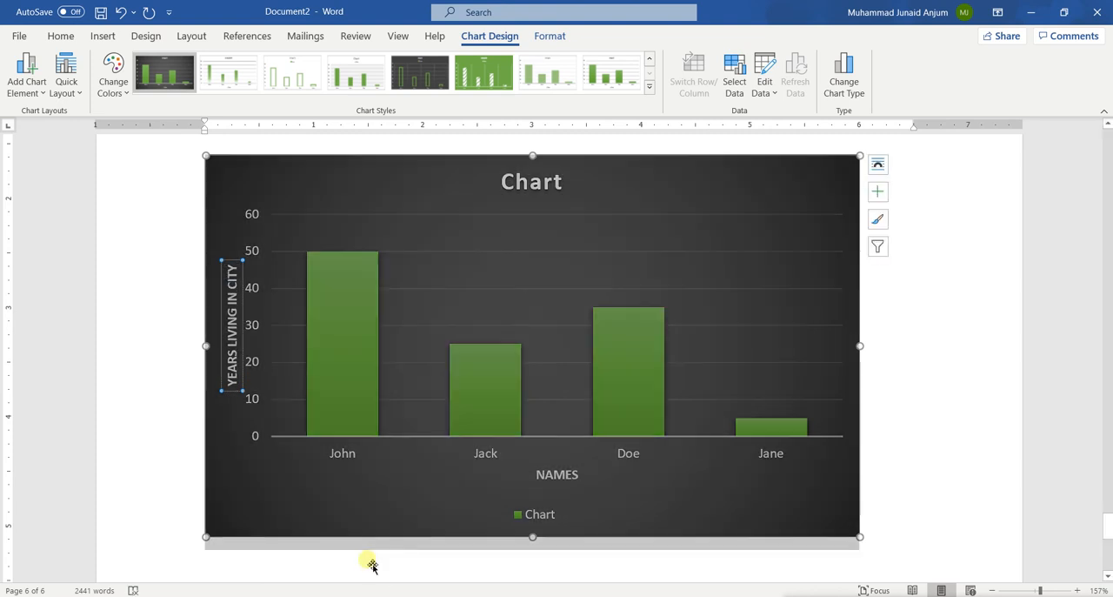
Step: Change the chart title to Age of a person and close the title formatting options
click(376, 478)
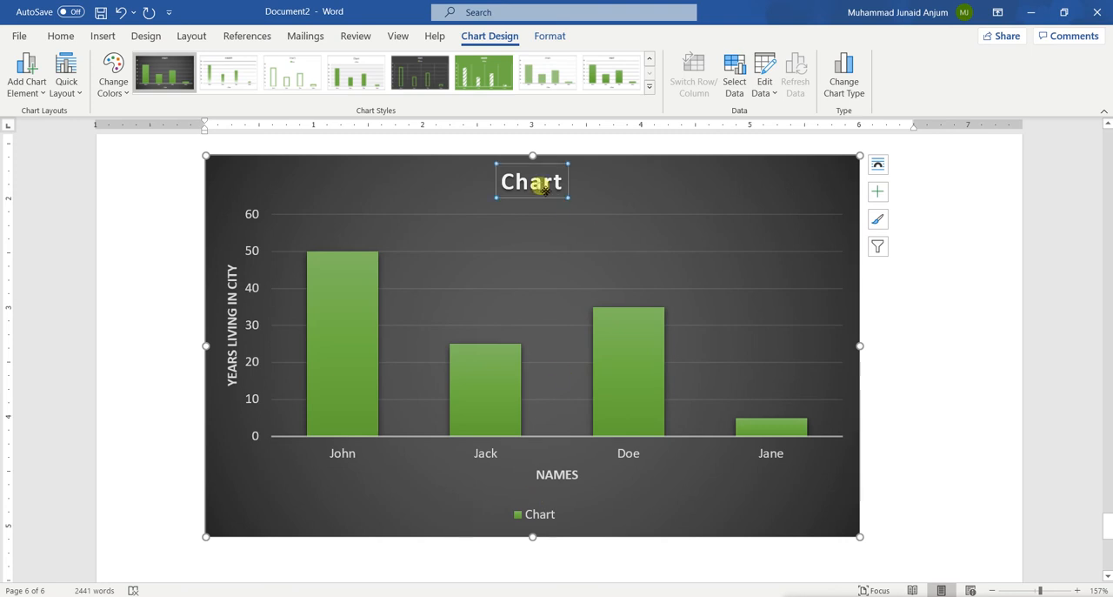
double_click(541, 184)
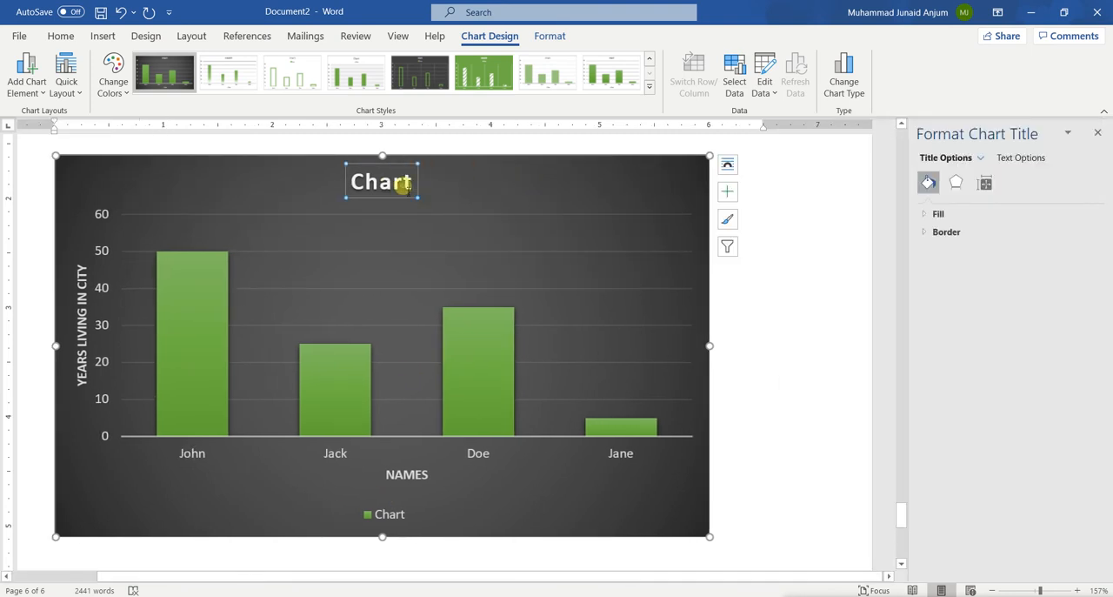
double_click(405, 186)
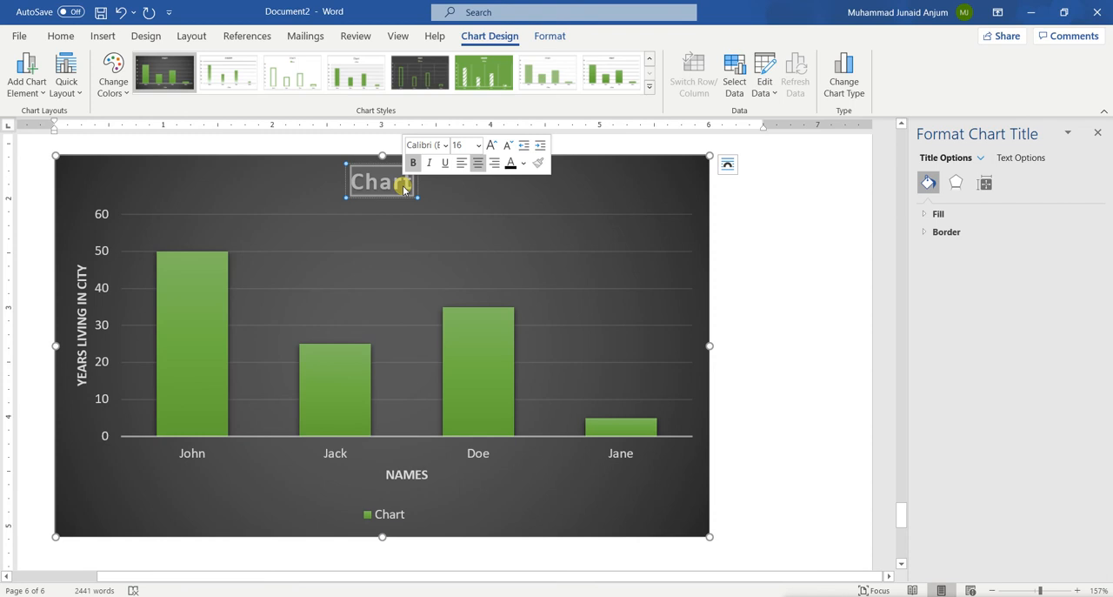
text(Age of a person)
click(606, 189)
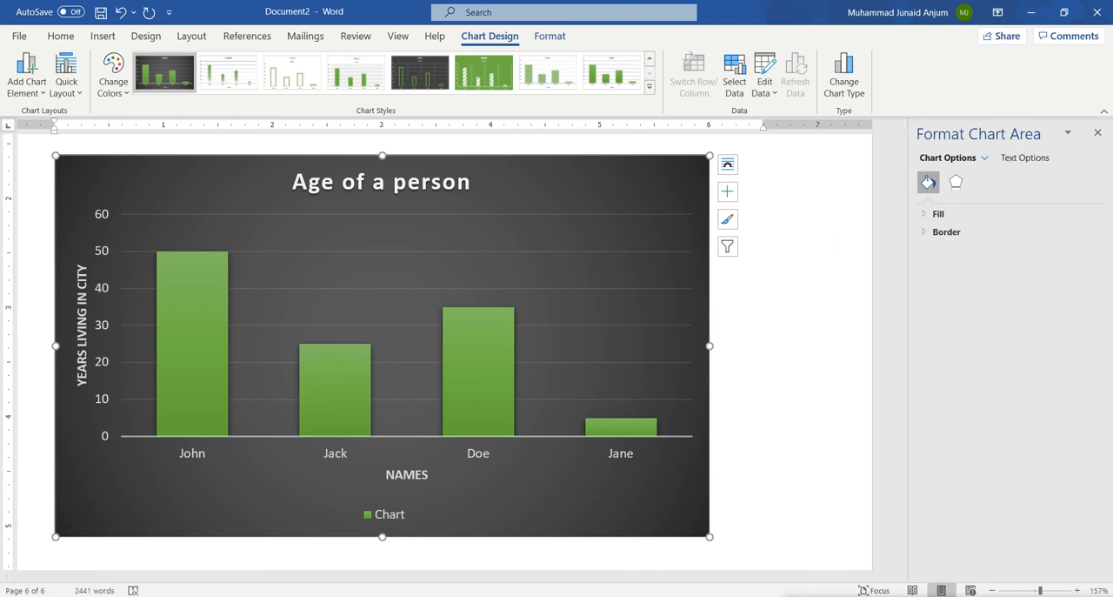
click(1099, 133)
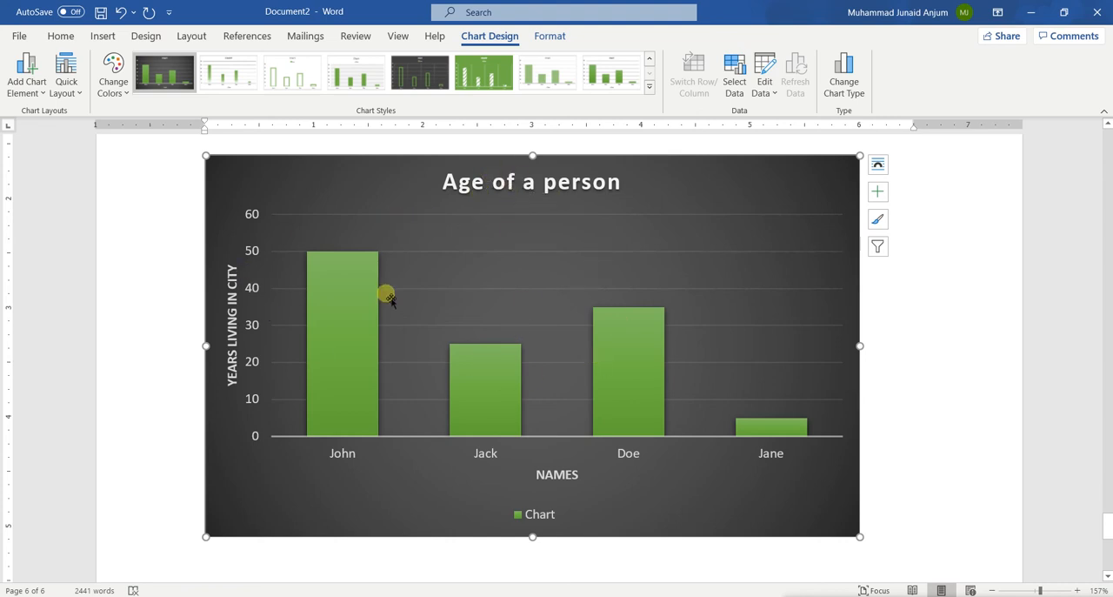
scroll(449, 365, up, 3)
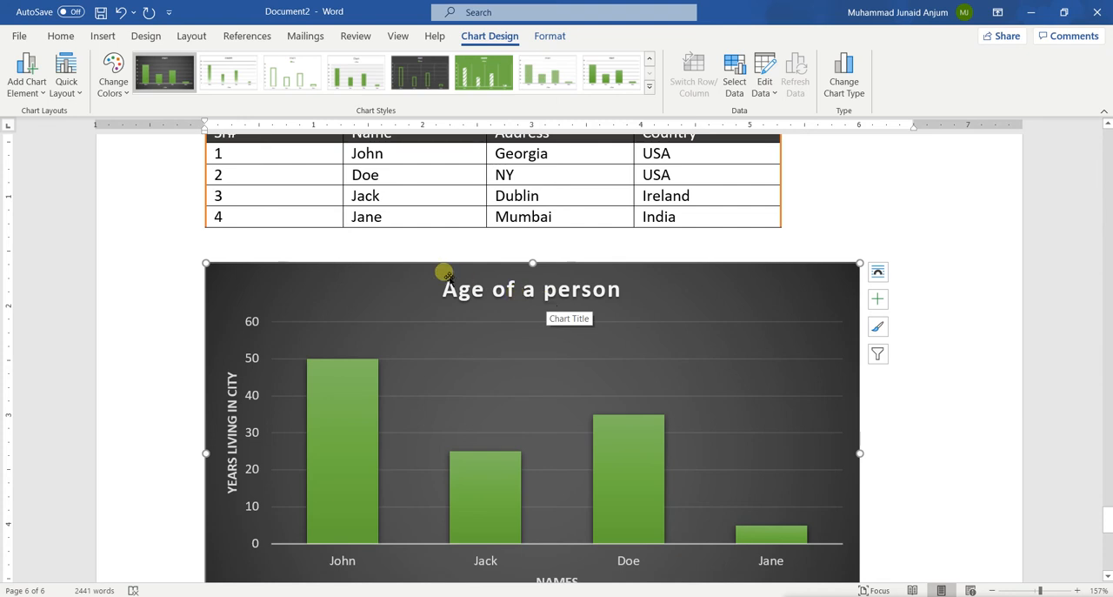
scroll(514, 425, down, 3)
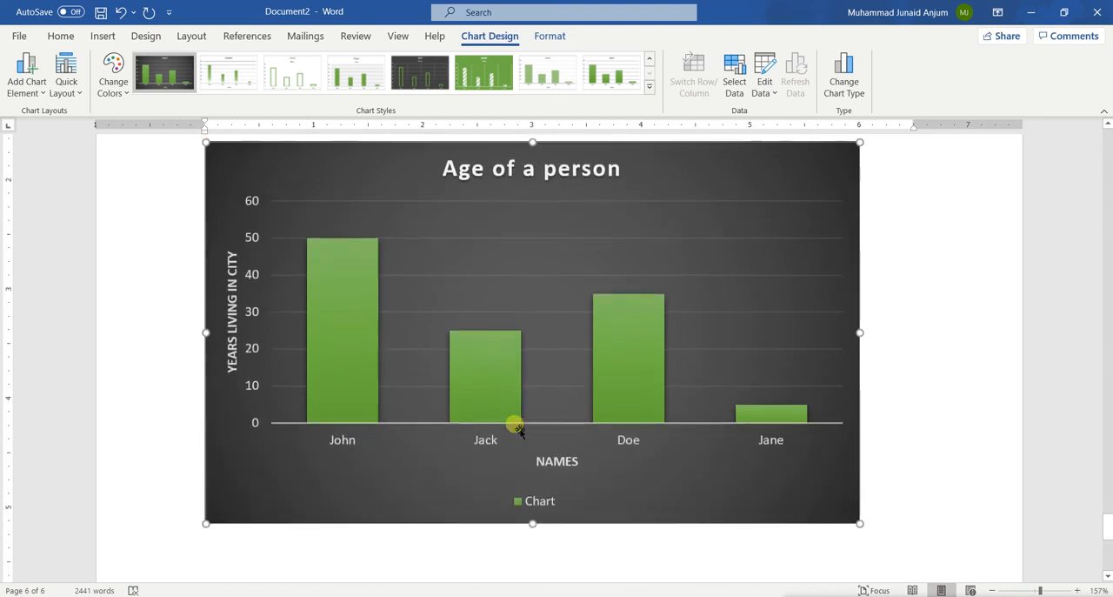
scroll(514, 420, up, 5)
scroll(517, 427, down, 3)
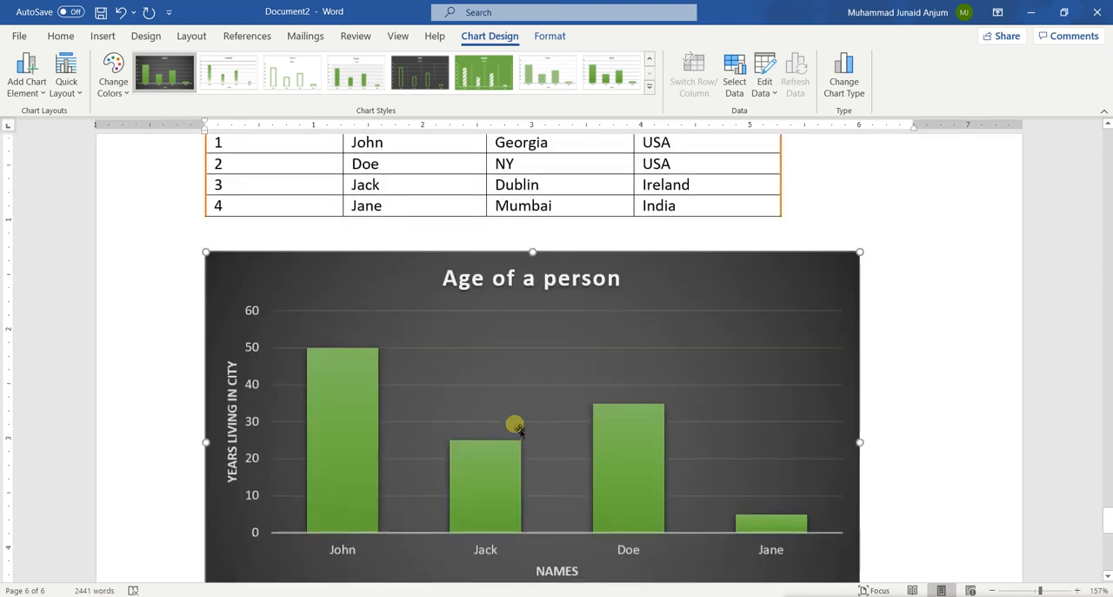
scroll(516, 425, up, 2)
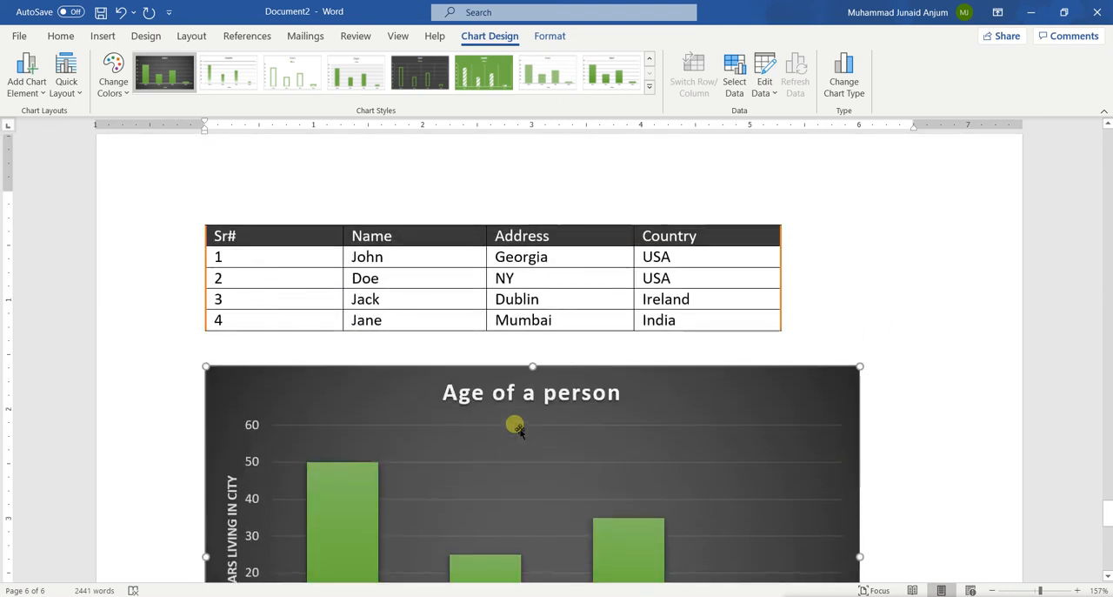
Step: Select the vertical axis title's text and view the shape fill and shape outline colours offered for it
click(546, 37)
scroll(516, 345, down, 2)
scroll(224, 174, down, 3)
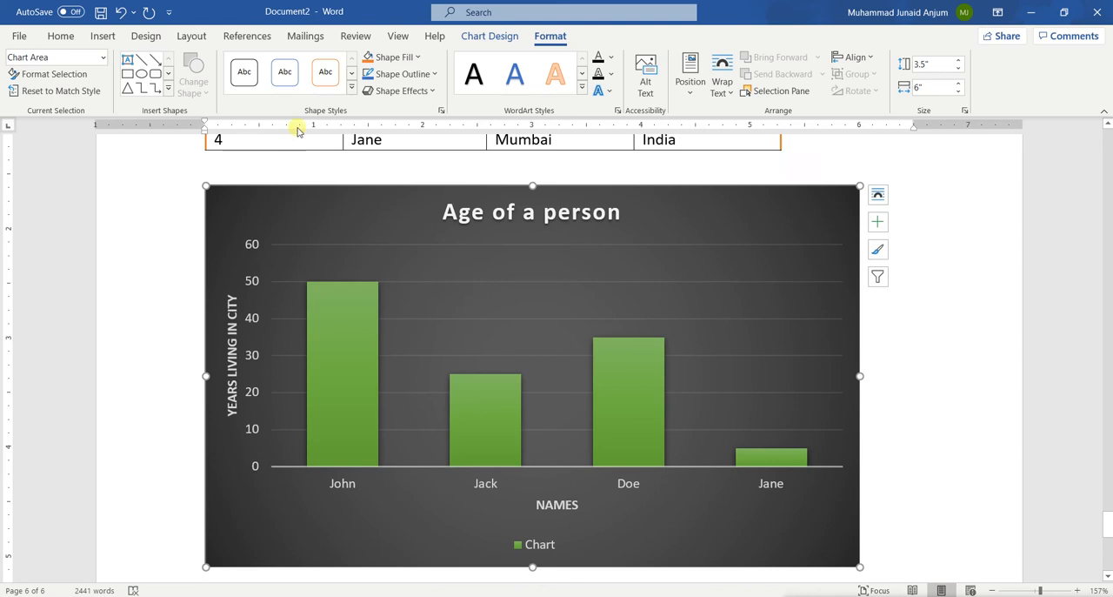
double_click(232, 332)
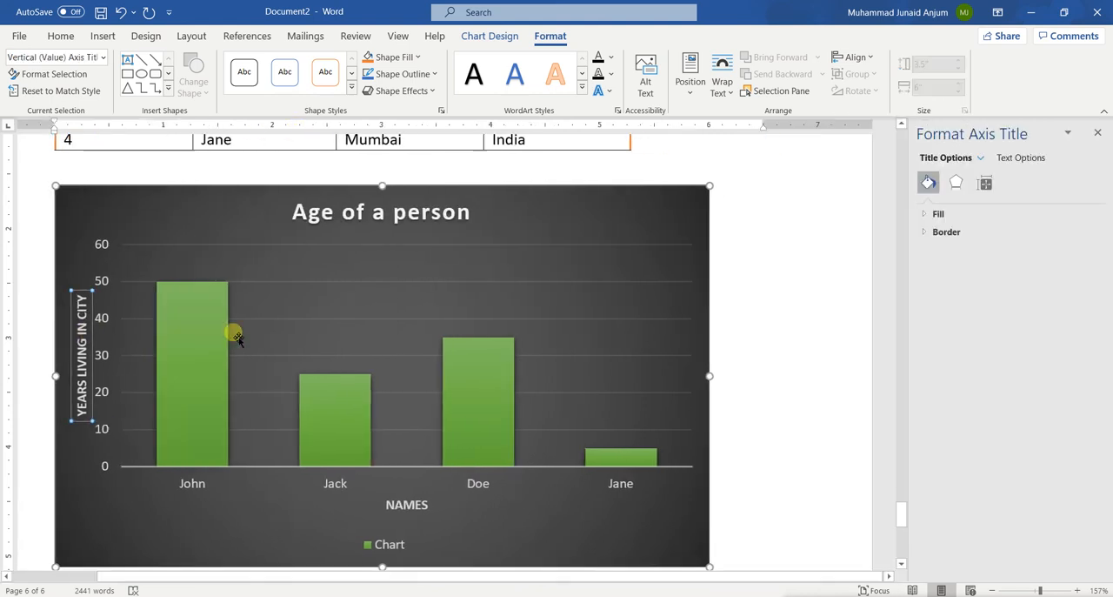
click(1098, 135)
click(231, 374)
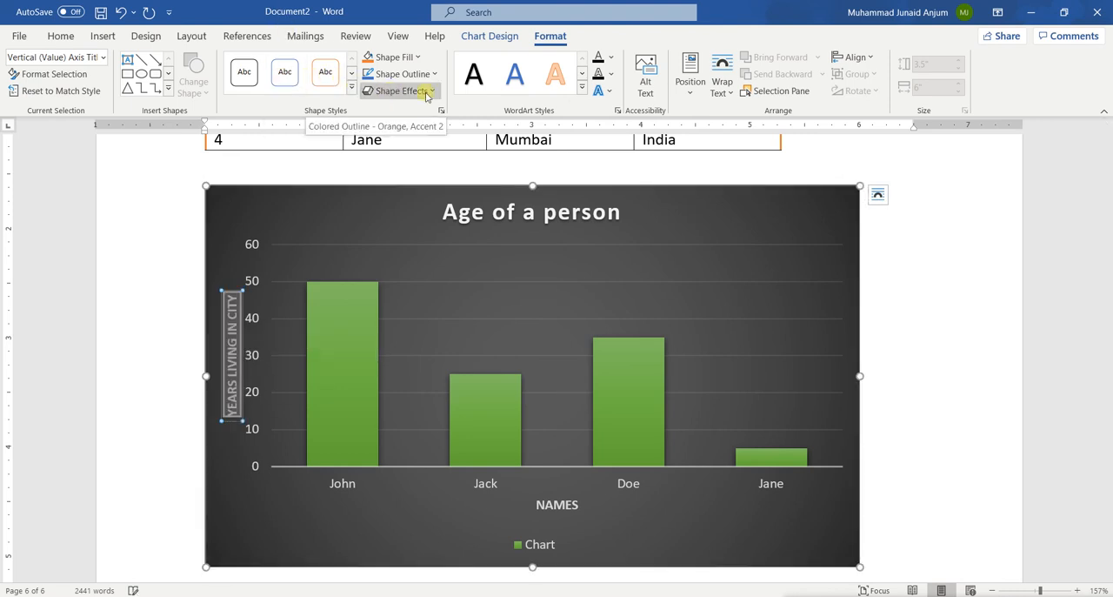
click(409, 58)
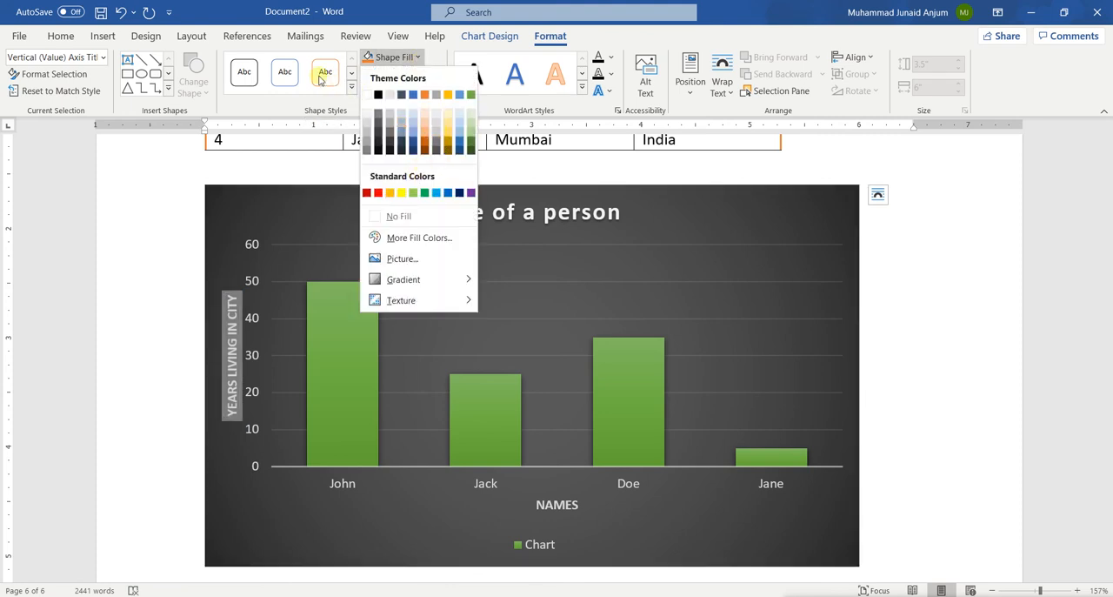
click(426, 54)
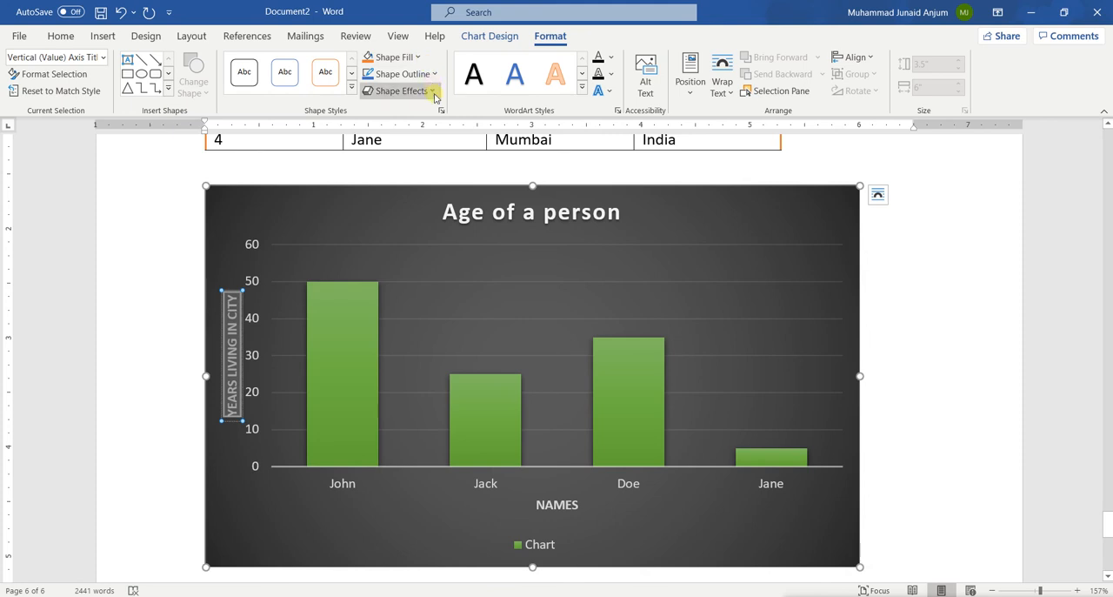
click(402, 74)
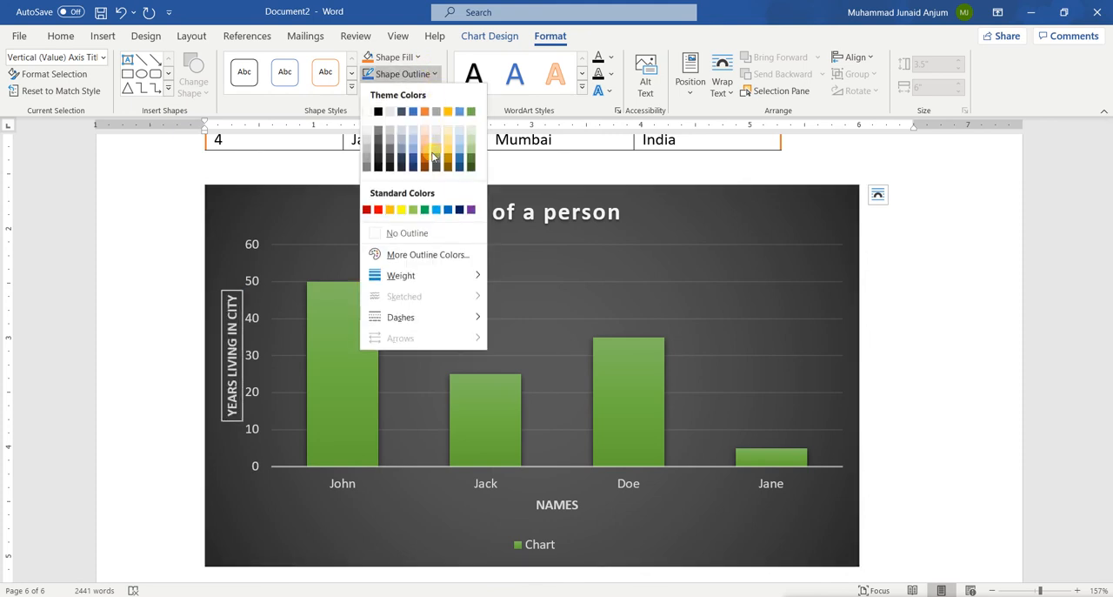
click(646, 262)
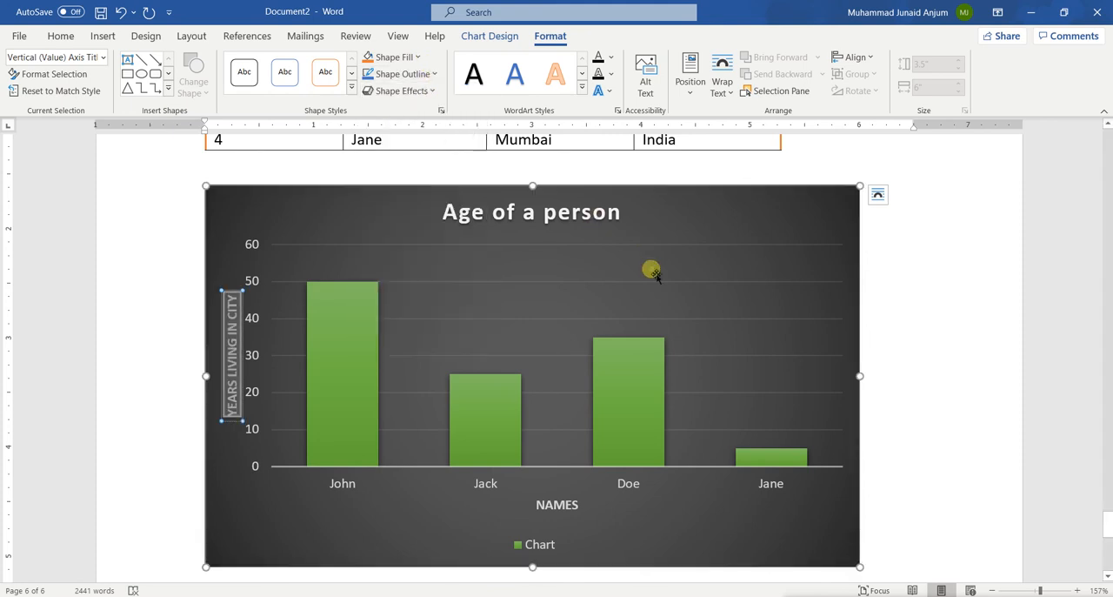
Step: Apply the blue gradient WordArt style to the vertical axis title and view the text outline options
click(581, 75)
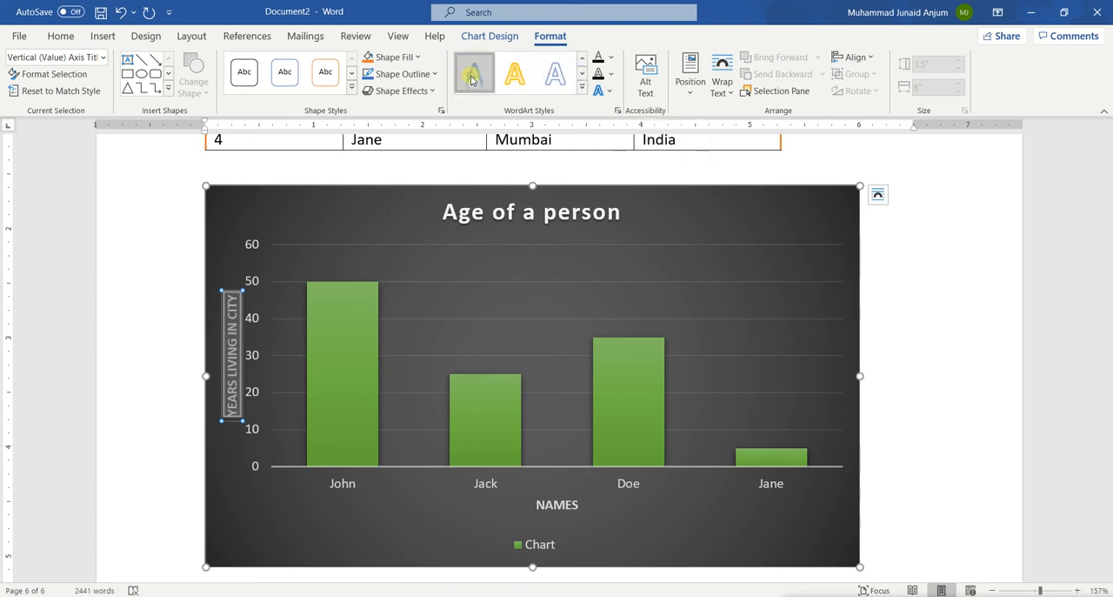
click(612, 75)
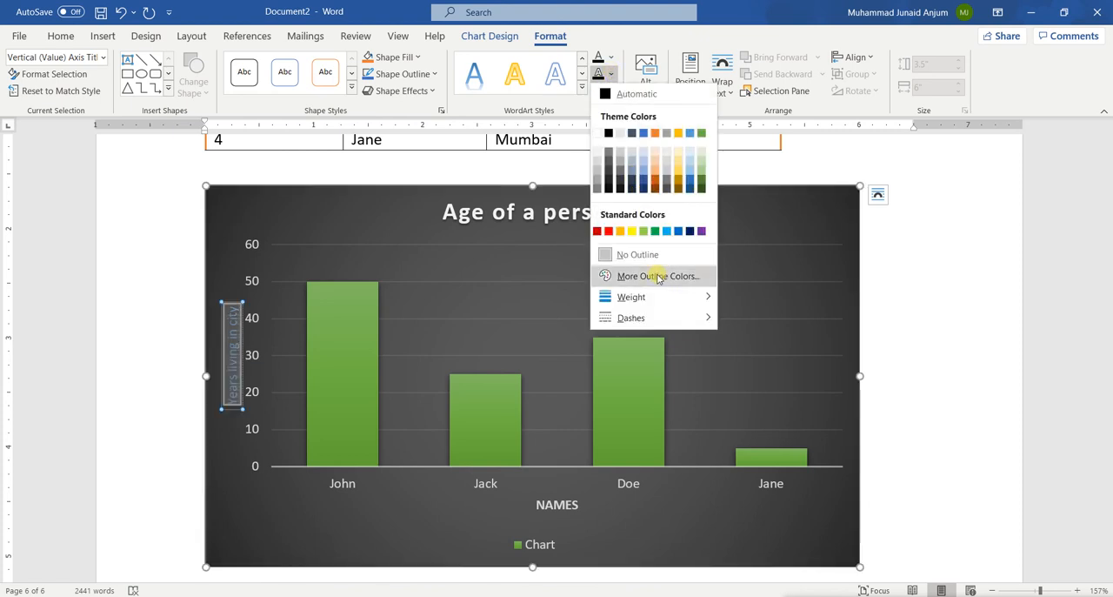
click(491, 252)
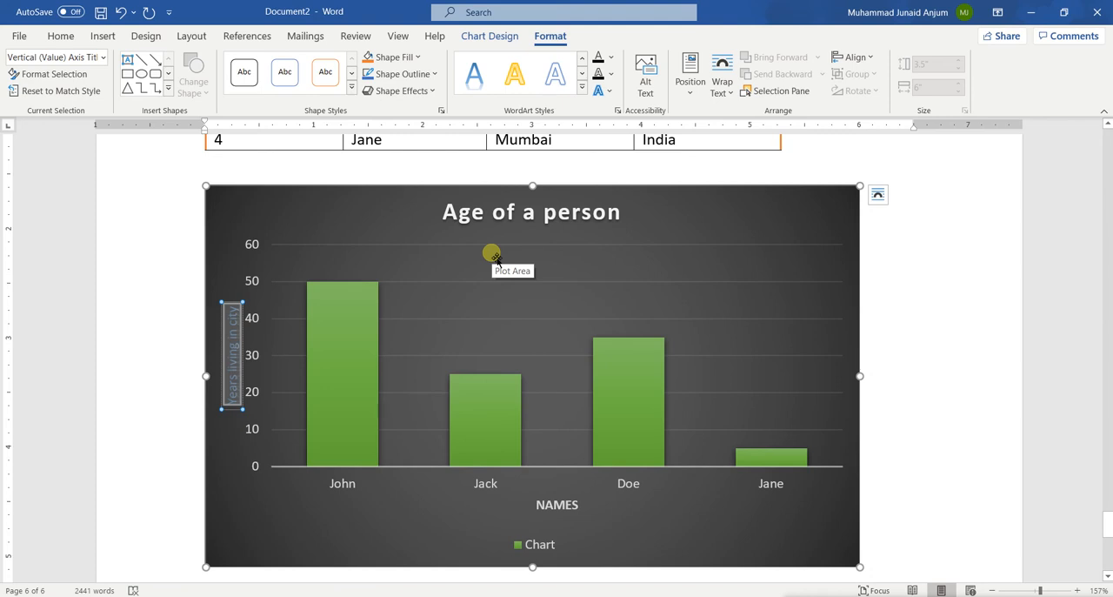
Step: Try to place the insertion point in the empty area below the chart and undo the last changes
scroll(427, 356, up, 3)
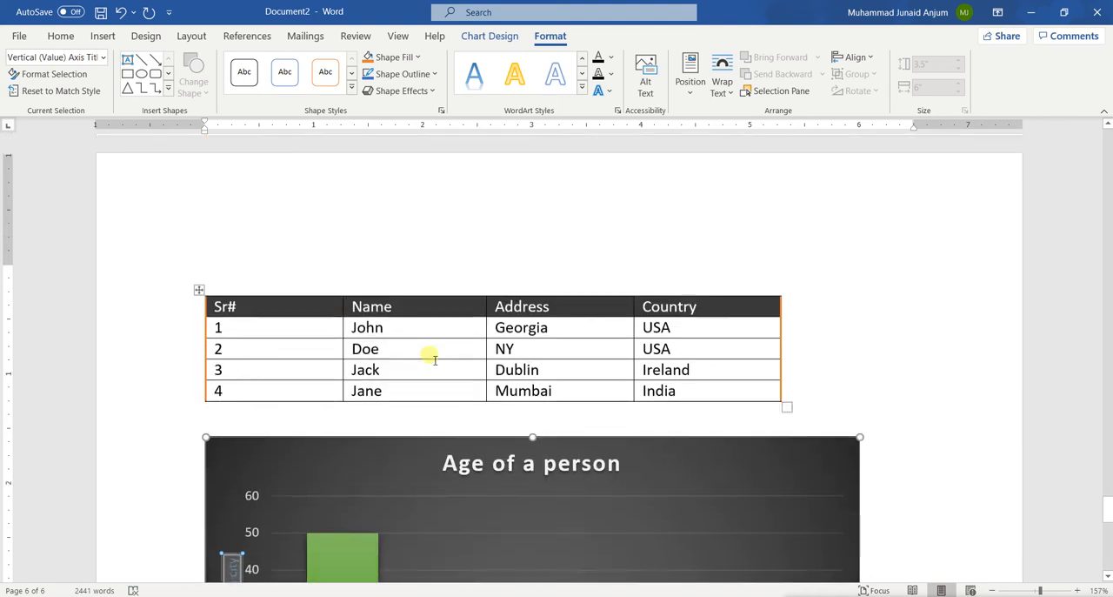
scroll(429, 357, down, 7)
scroll(431, 358, up, 1)
click(274, 308)
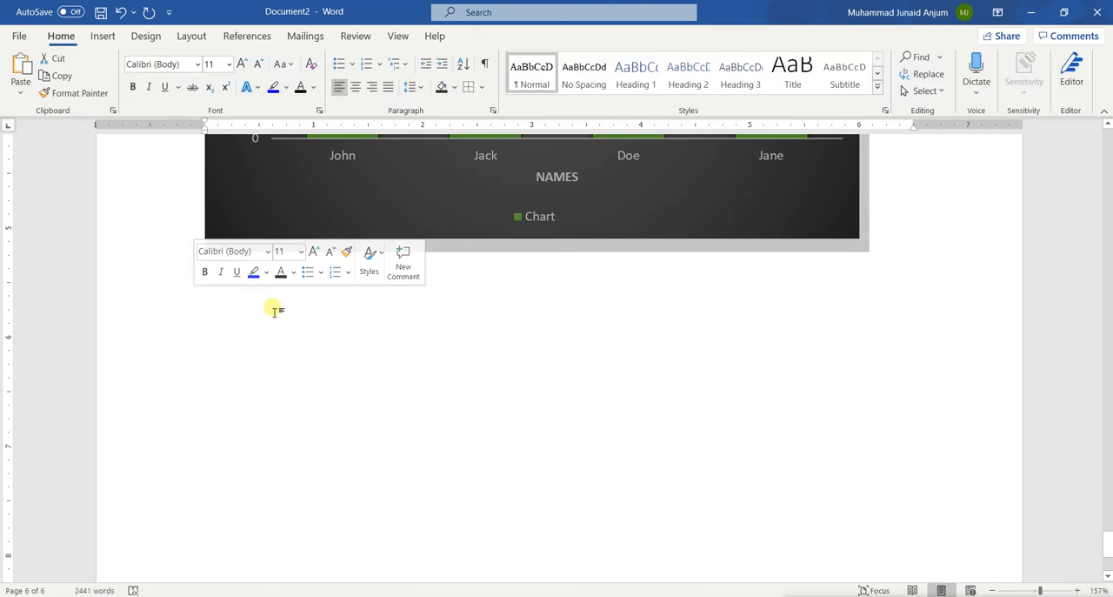
drag(275, 312, 233, 272)
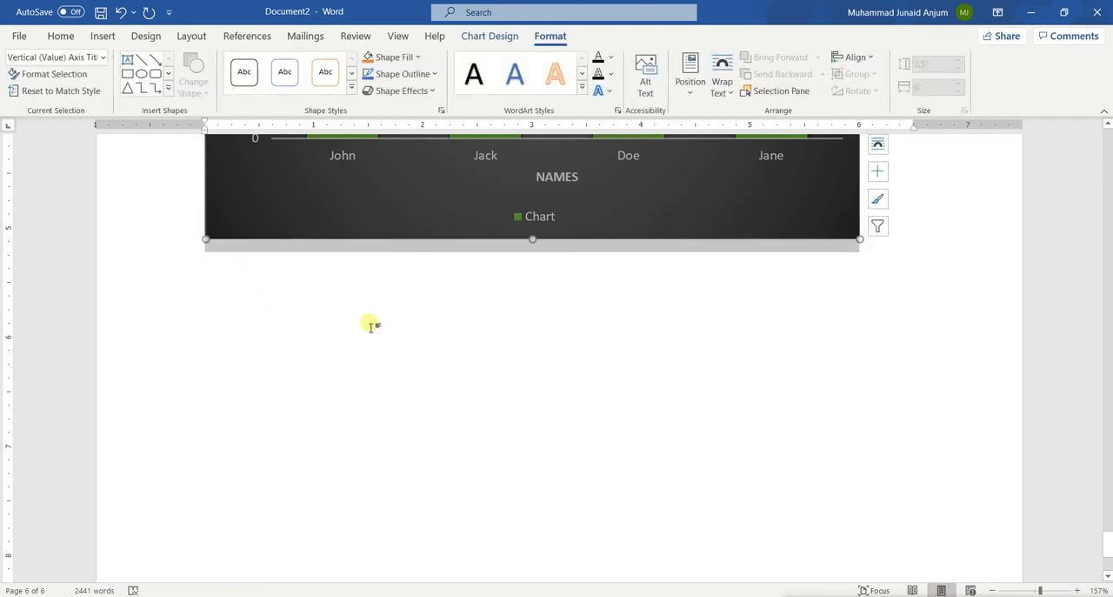
click(224, 302)
key(ctrl+z)
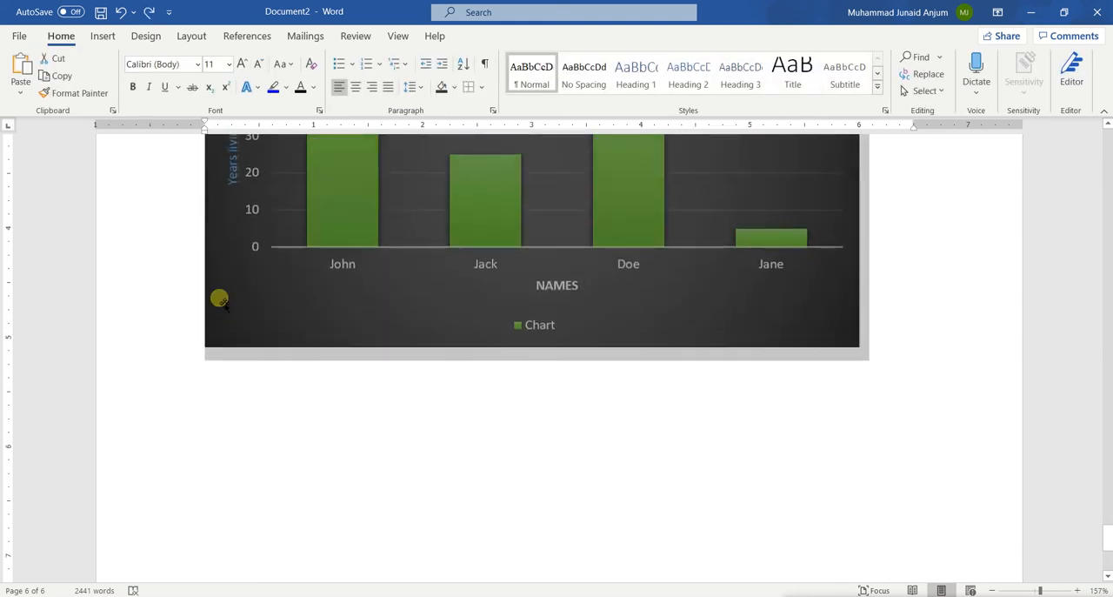
key(ctrl+z)
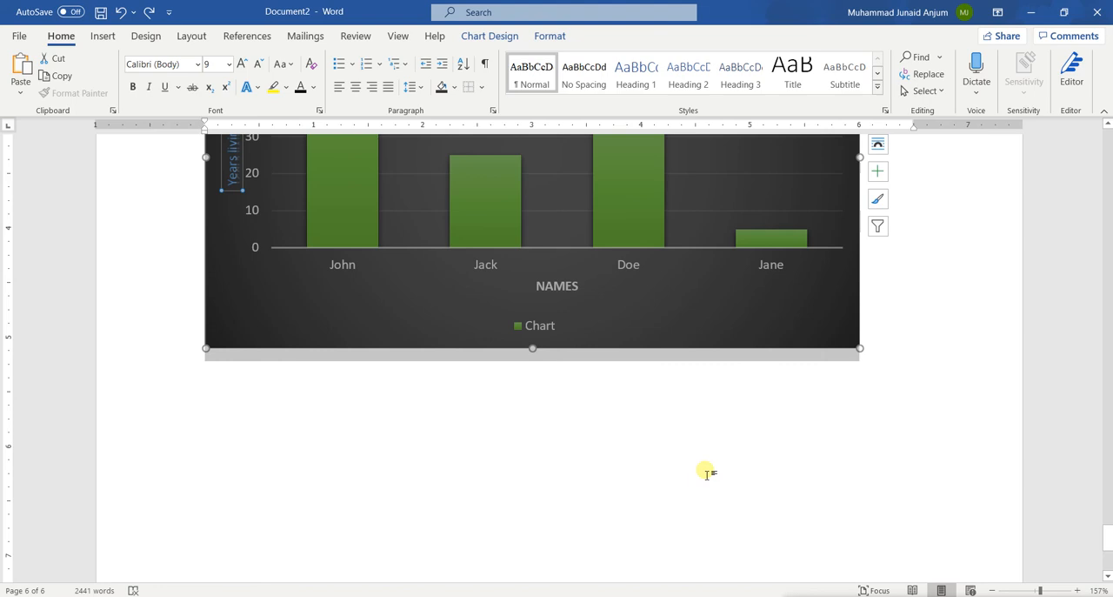
scroll(705, 473, up, 3)
scroll(704, 473, down, 1)
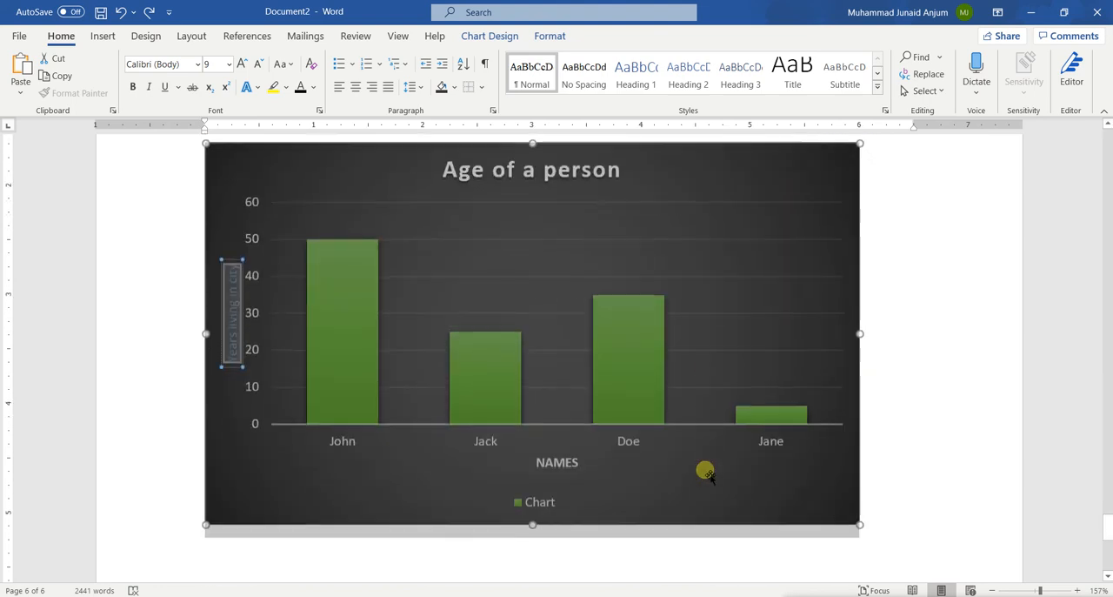
click(356, 480)
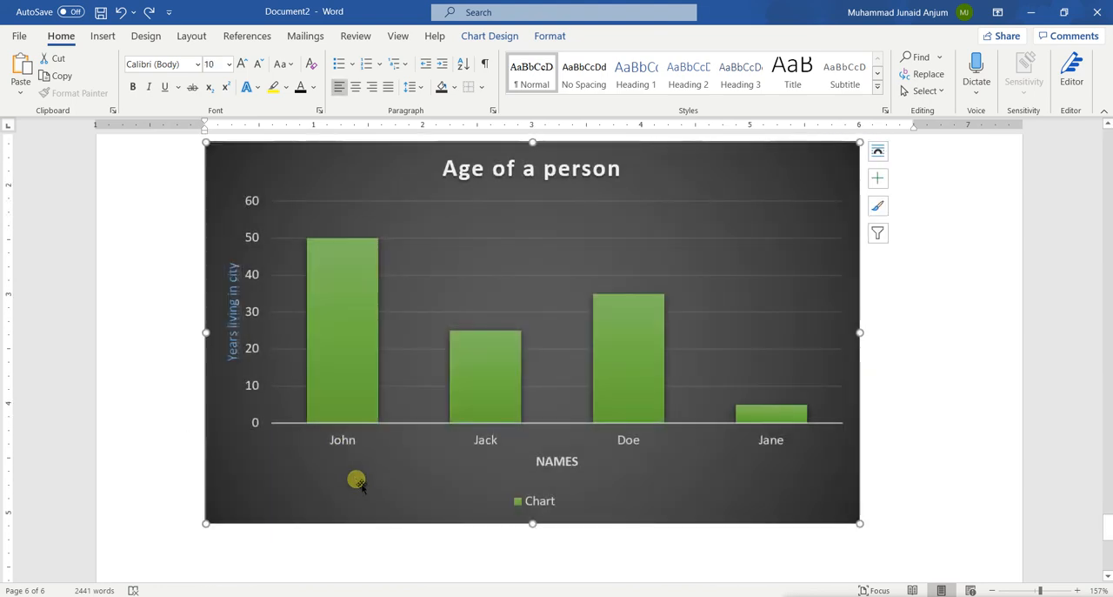
Step: Place the insertion point after the chart and start a new line beneath it
scroll(335, 466, down, 3)
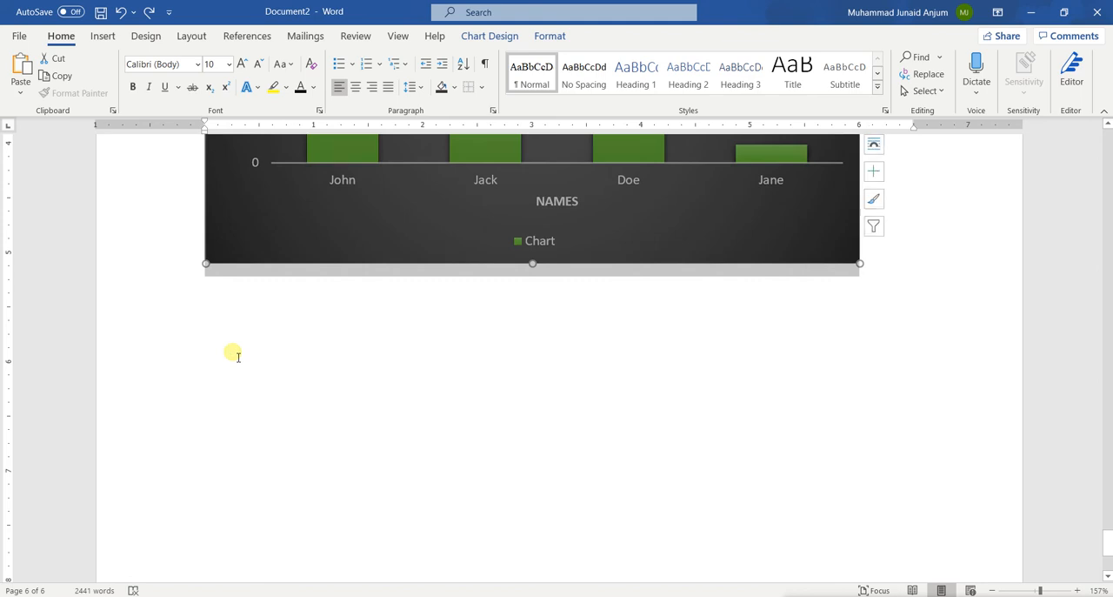
click(899, 267)
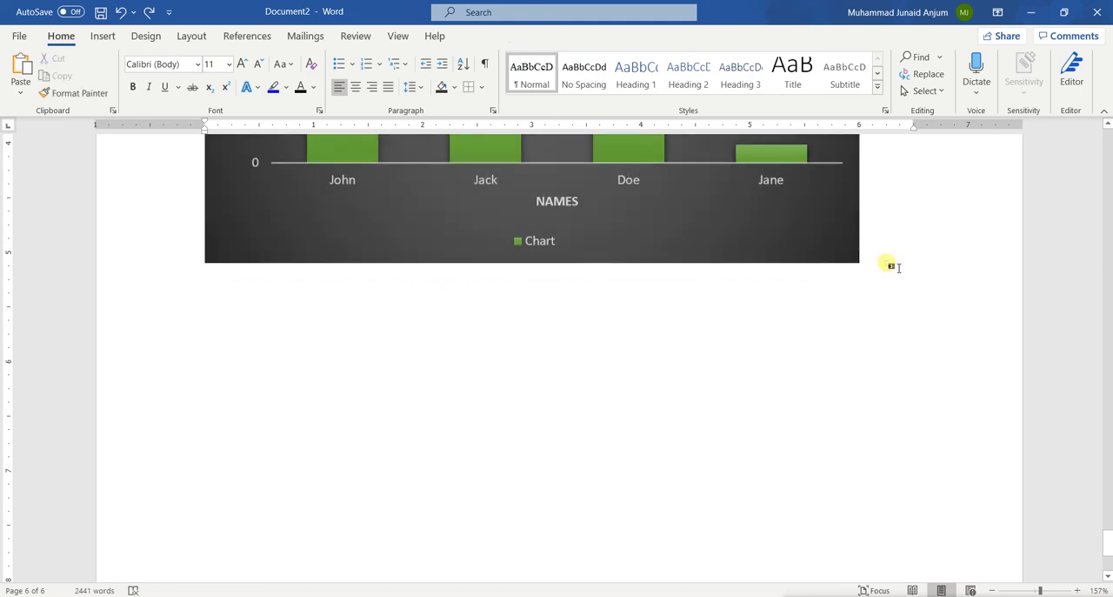
scroll(674, 323, up, 4)
scroll(674, 323, down, 4)
click(245, 322)
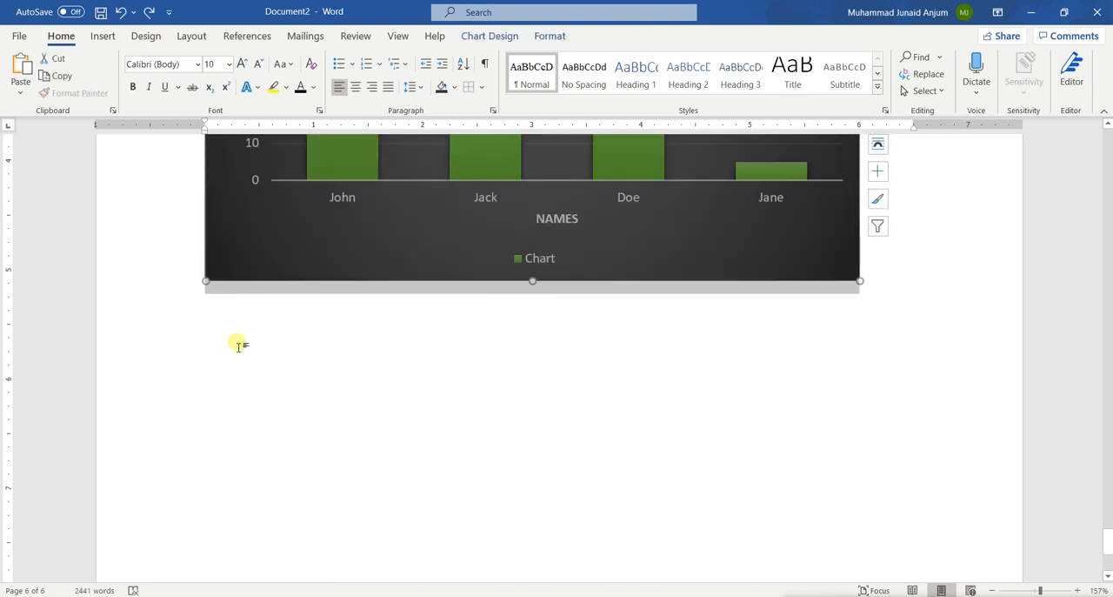
scroll(238, 346, up, 4)
scroll(239, 346, down, 3)
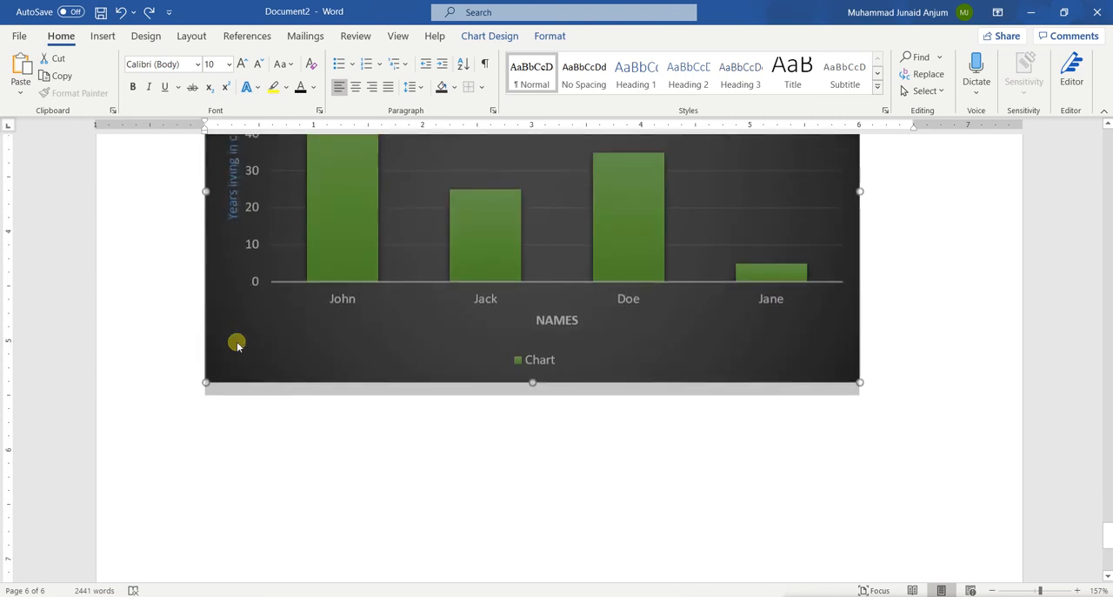
scroll(237, 344, down, 1)
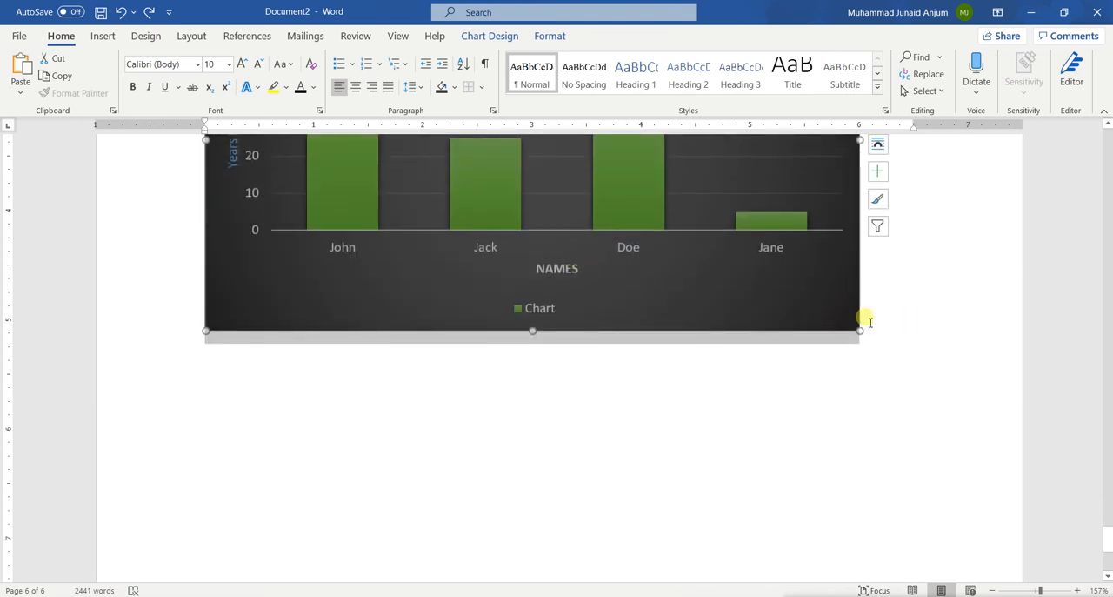
click(870, 321)
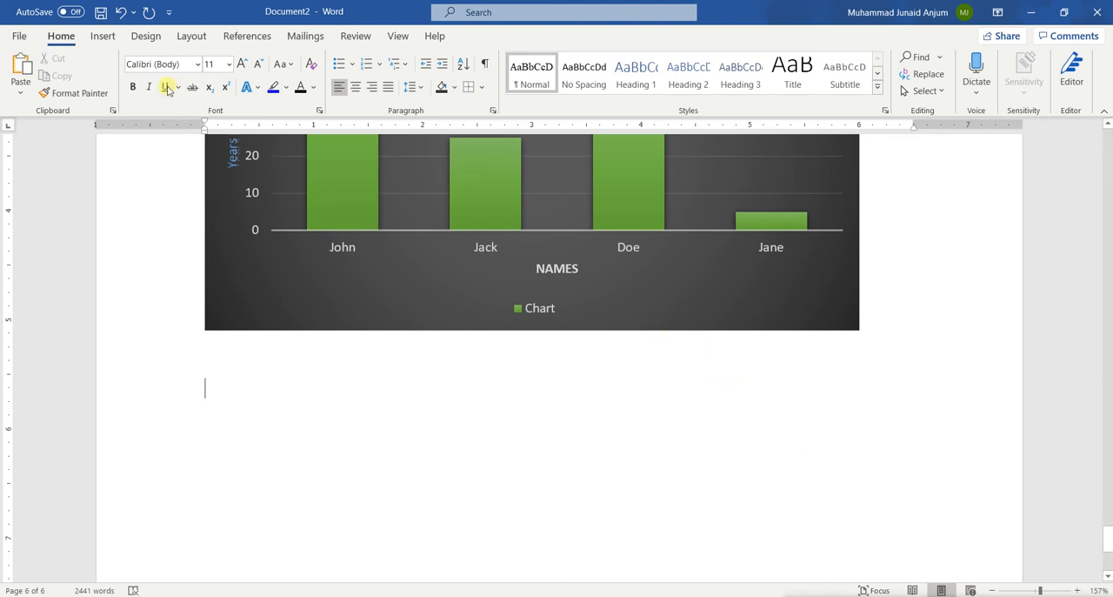
Step: Start inserting a picture from the online pictures source on the new line below the chart
click(103, 37)
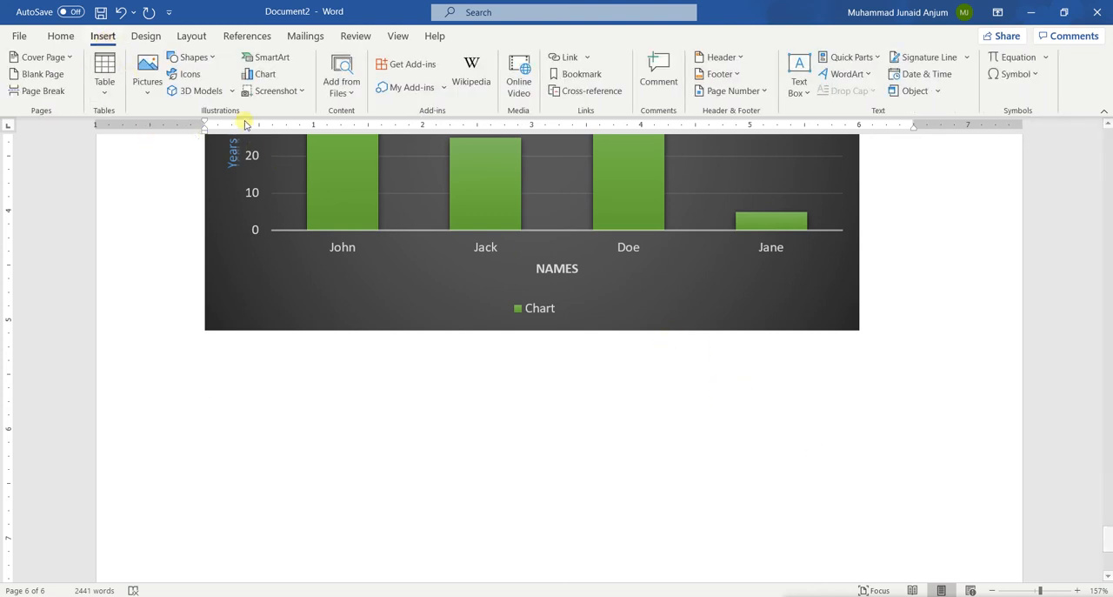
click(145, 95)
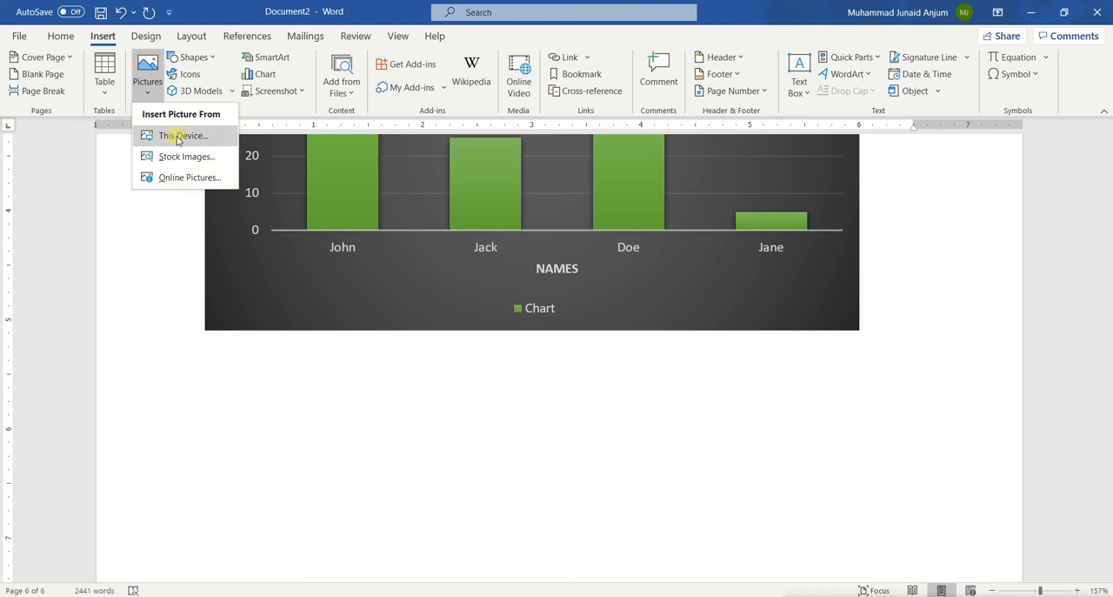
click(190, 178)
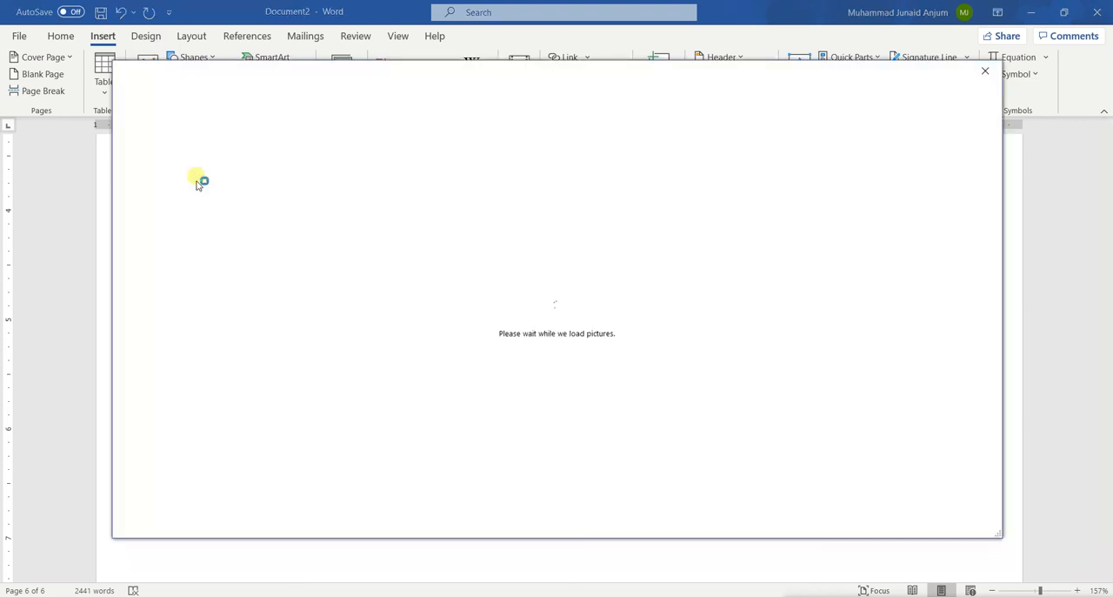
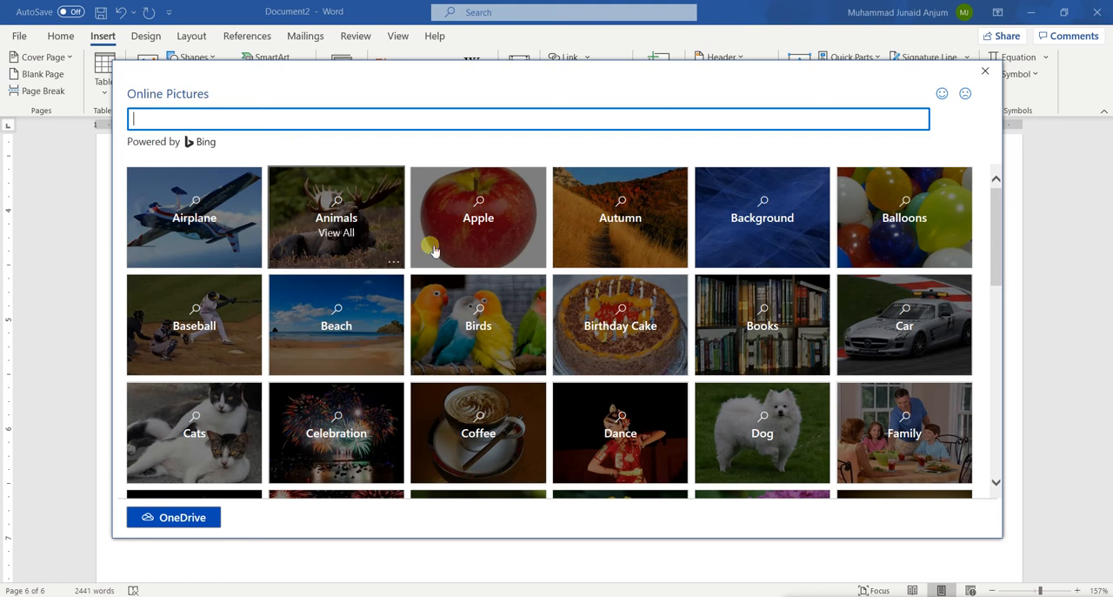
Step: Browse the online picture categories and look through the School pictures
scroll(535, 366, down, 3)
scroll(537, 368, down, 1)
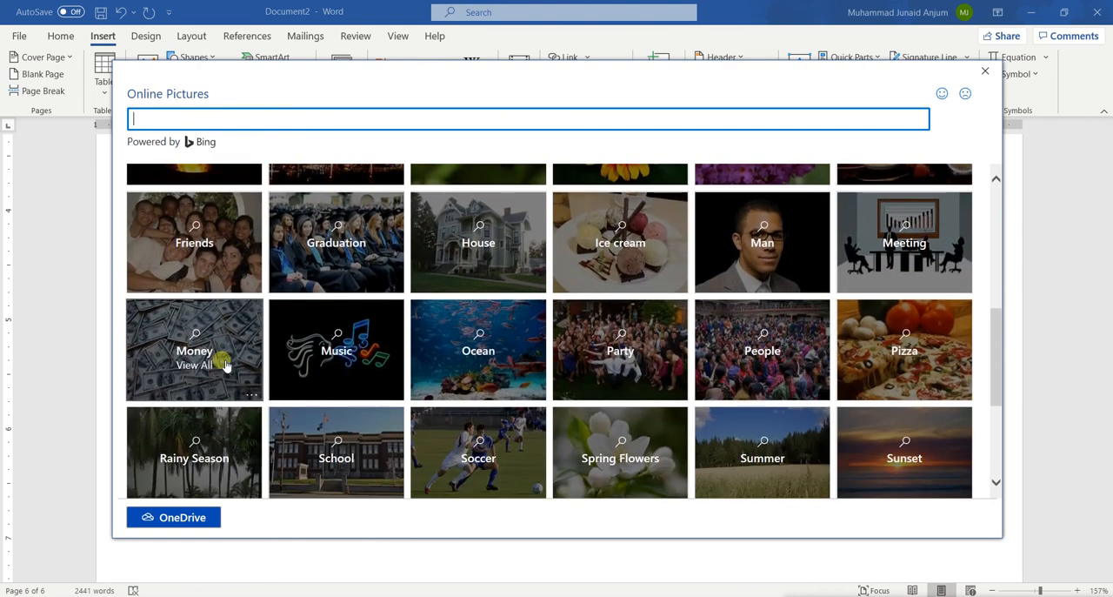
click(325, 443)
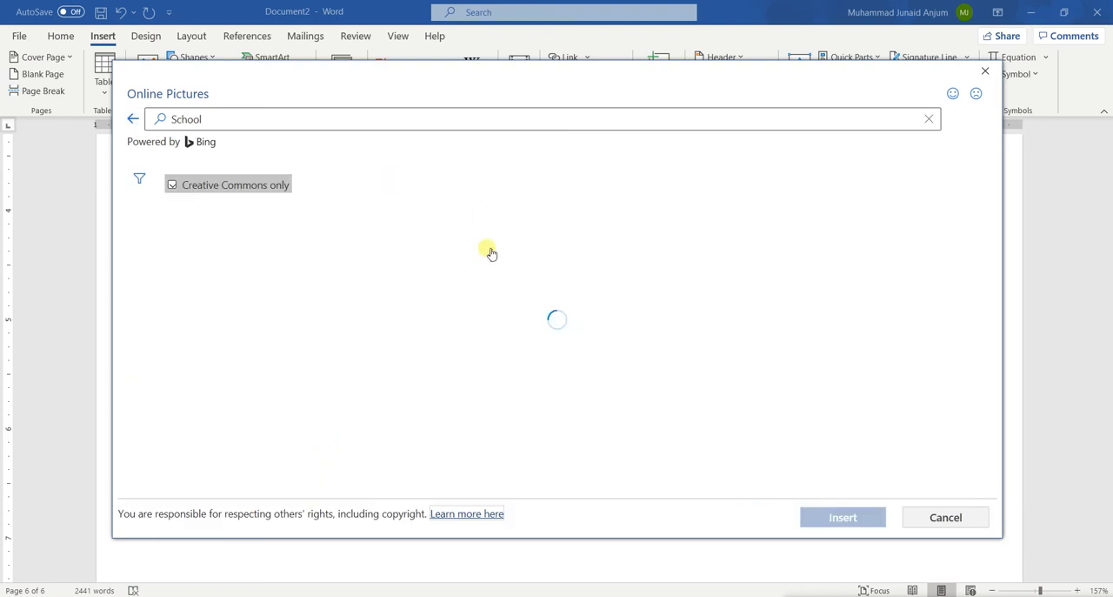
scroll(490, 252, down, 3)
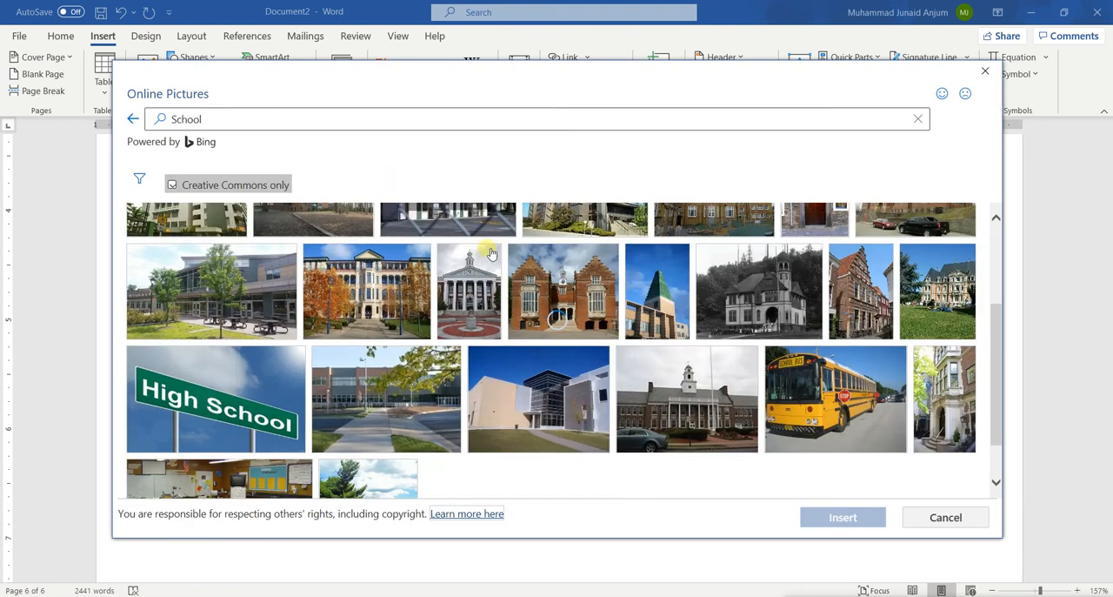
scroll(490, 252, down, 1)
Step: Search the online pictures for "word" and insert the photo of the TEACH letter cubes with books
click(278, 123)
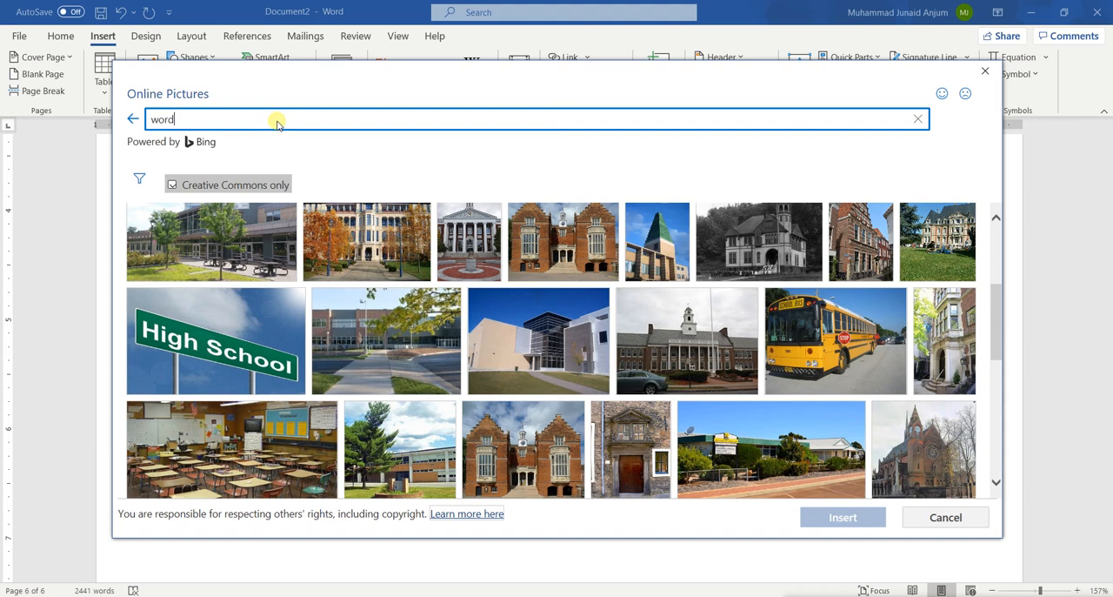
key(Return)
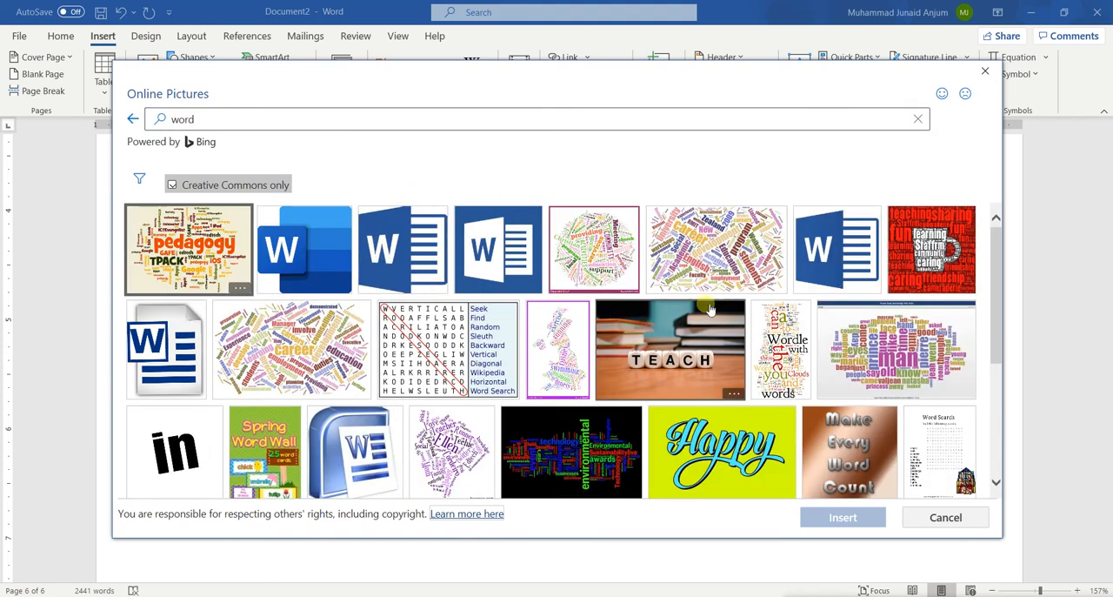
click(672, 364)
click(855, 520)
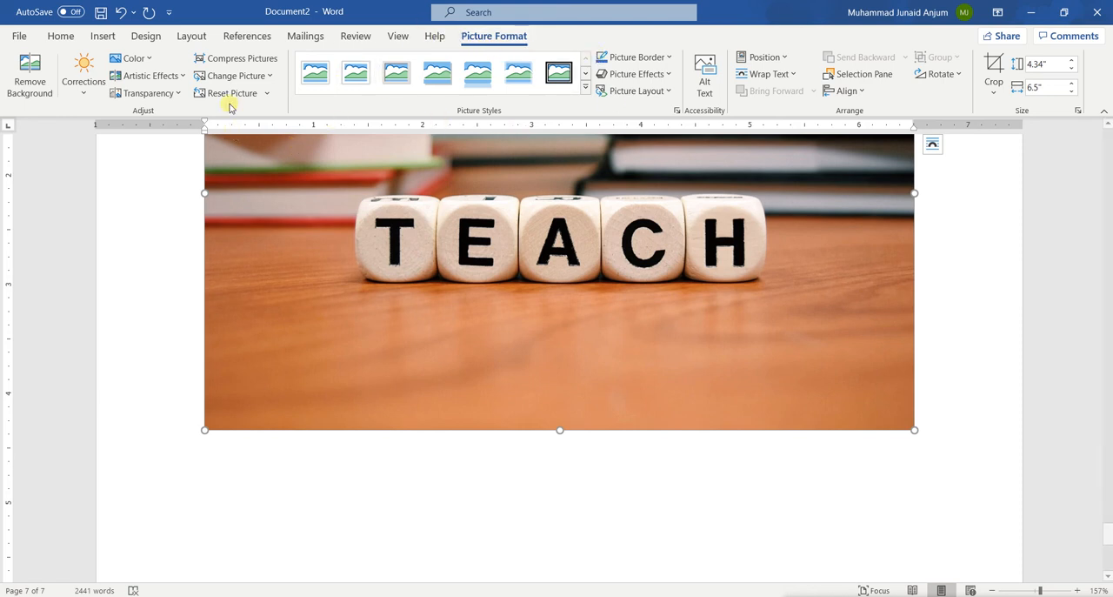
Step: View the border options for the inserted picture and try the rounded-corner picture style with a reflection
scroll(236, 251, up, 1)
scroll(236, 251, up, 4)
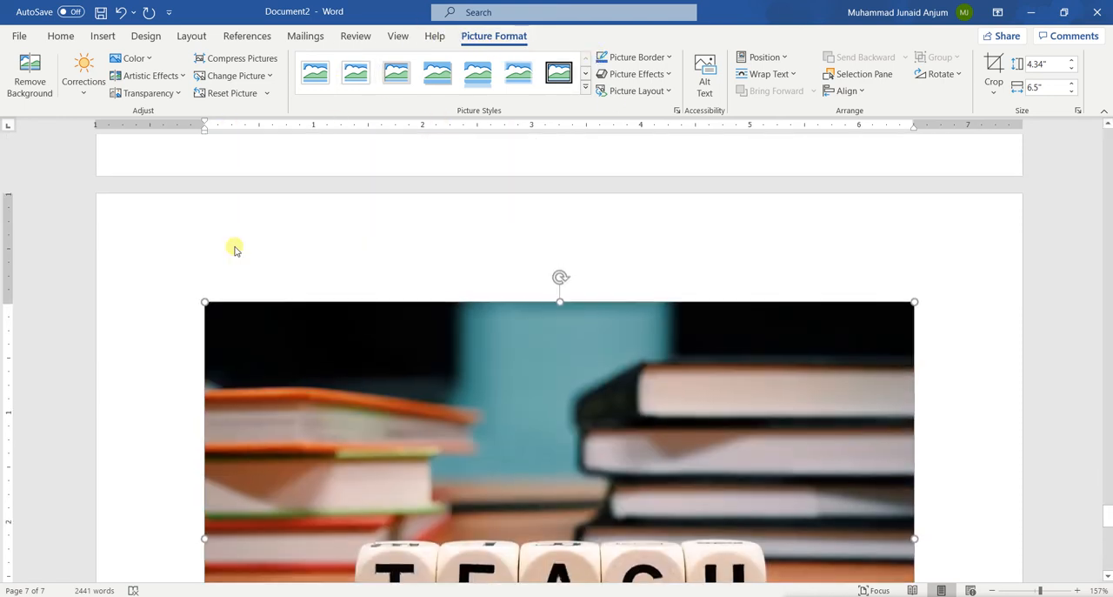
scroll(234, 244, down, 1)
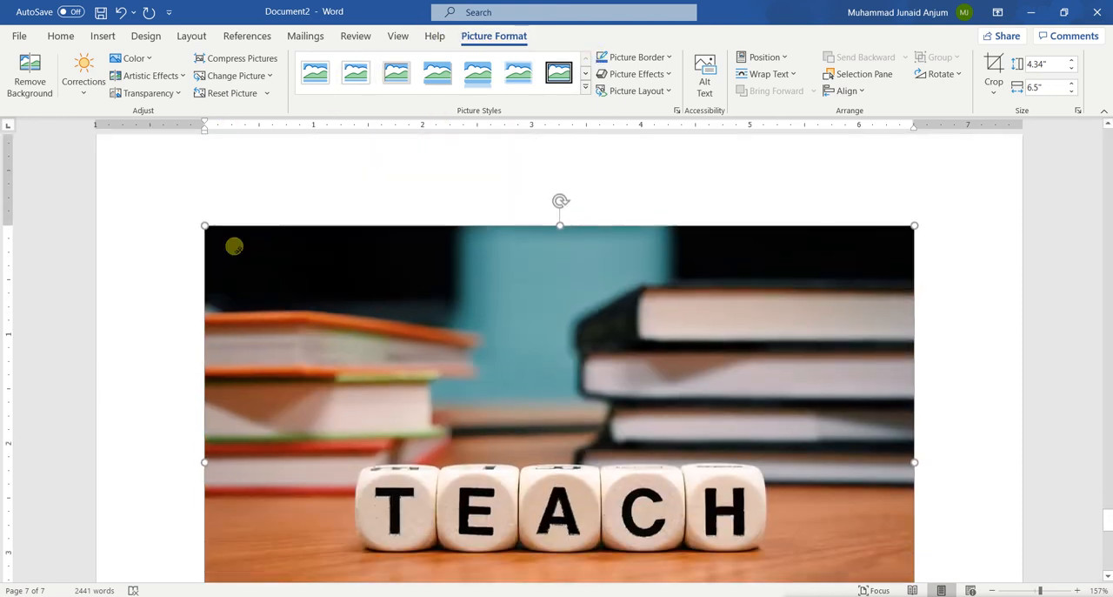
click(671, 58)
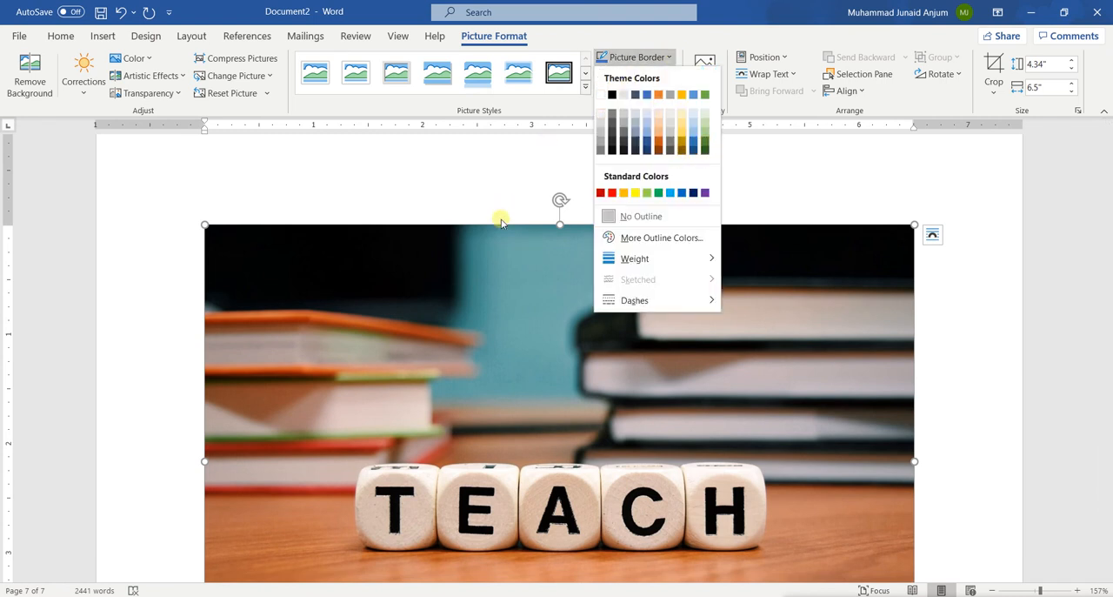
click(477, 76)
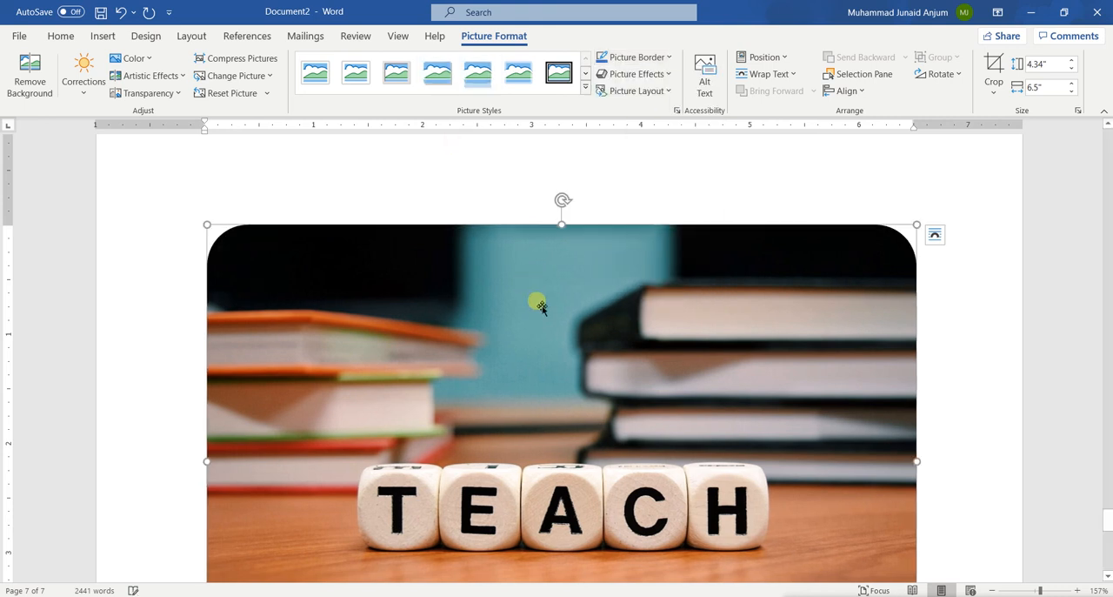
scroll(540, 304, down, 3)
scroll(524, 374, down, 3)
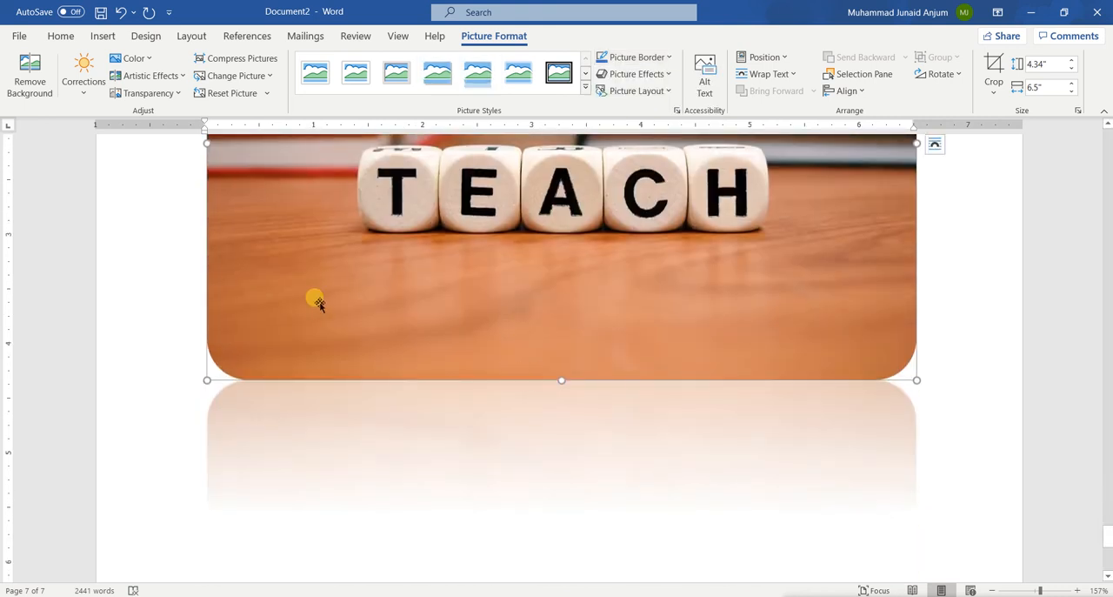
Step: Apply the picture style with a thin white frame and soft shadow to the TEACH picture
click(342, 82)
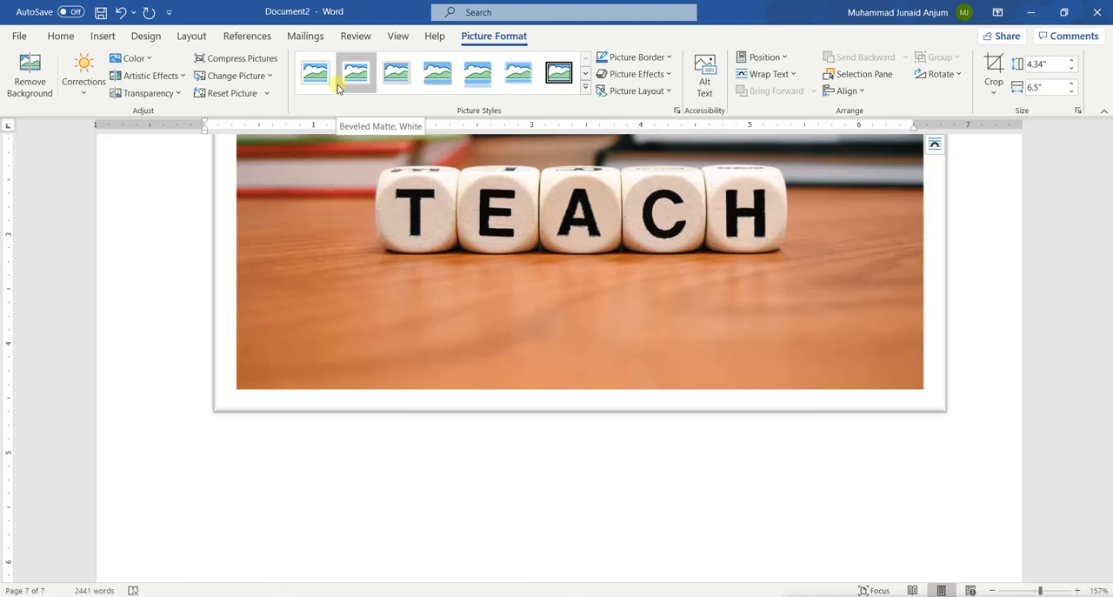
scroll(357, 339, up, 5)
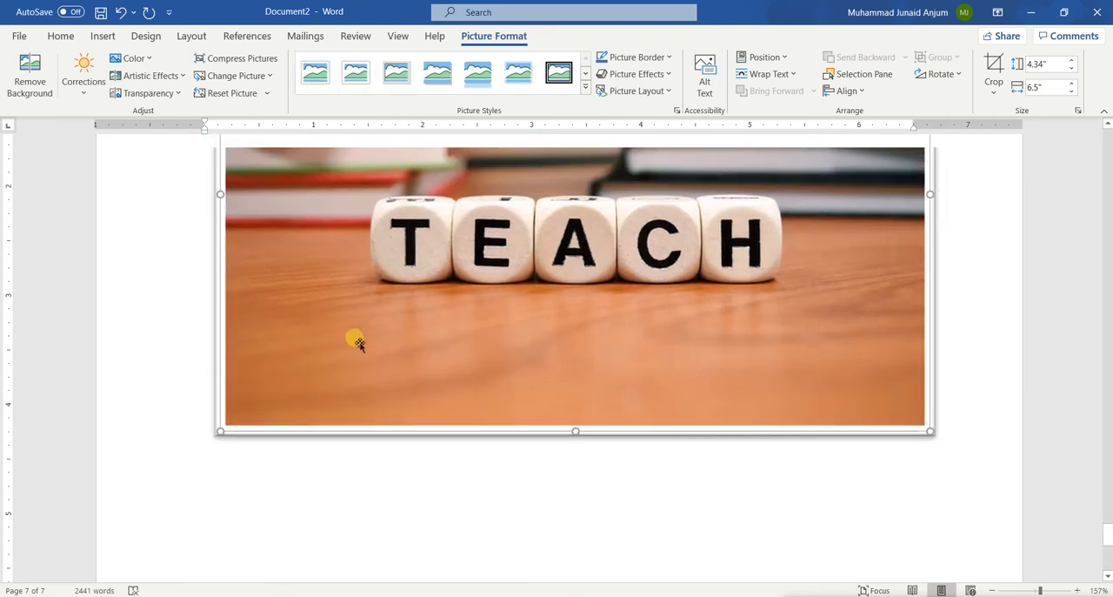
scroll(357, 339, up, 5)
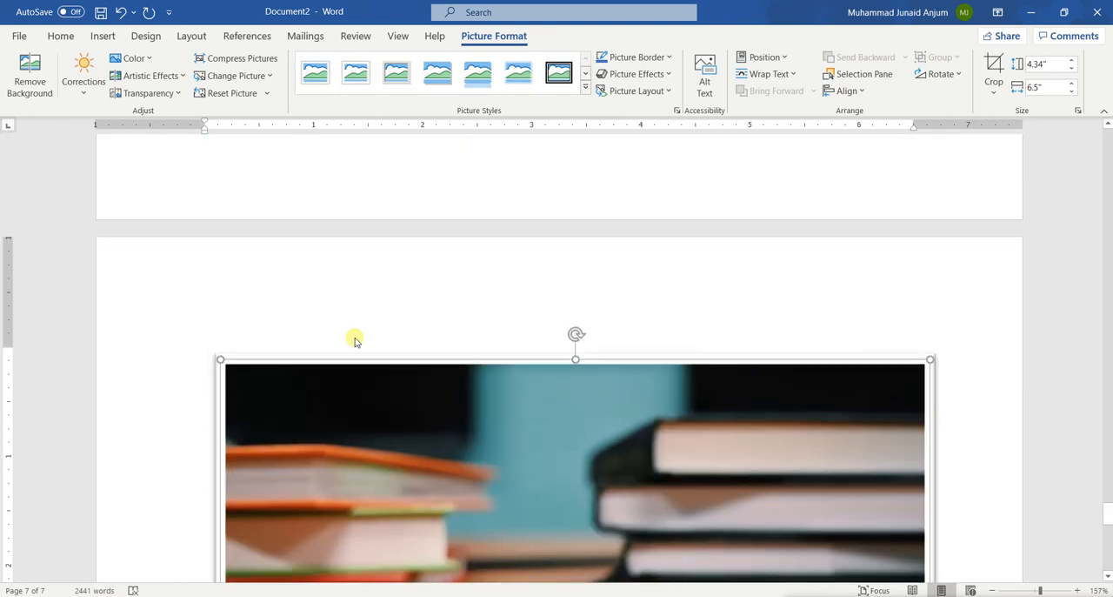
Step: Try the most transparent preset on the TEACH picture and undo the transparency change
click(180, 96)
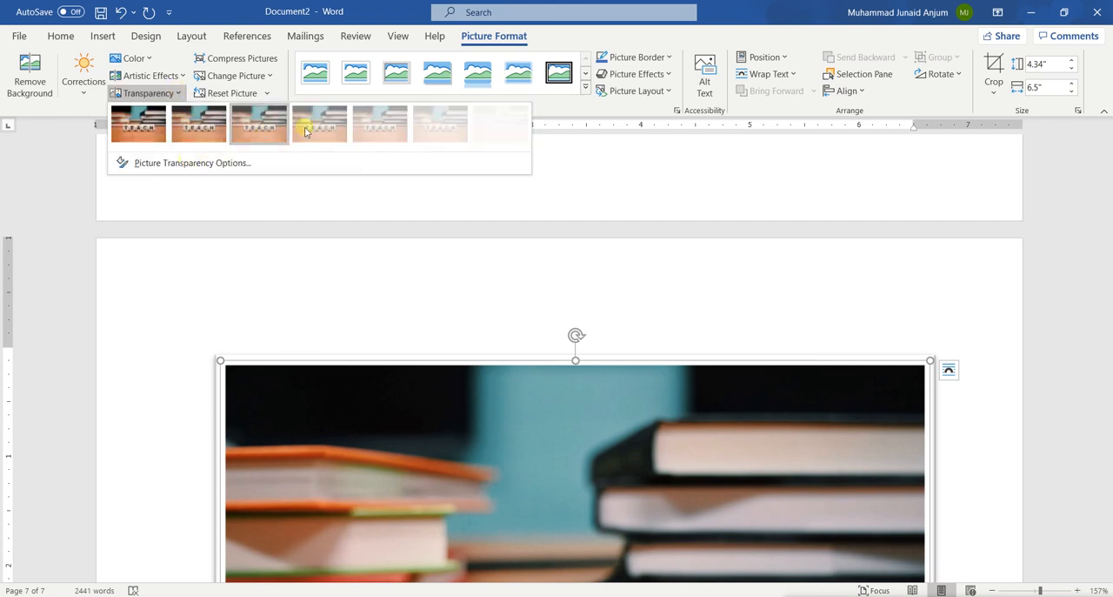
click(492, 134)
scroll(510, 460, down, 5)
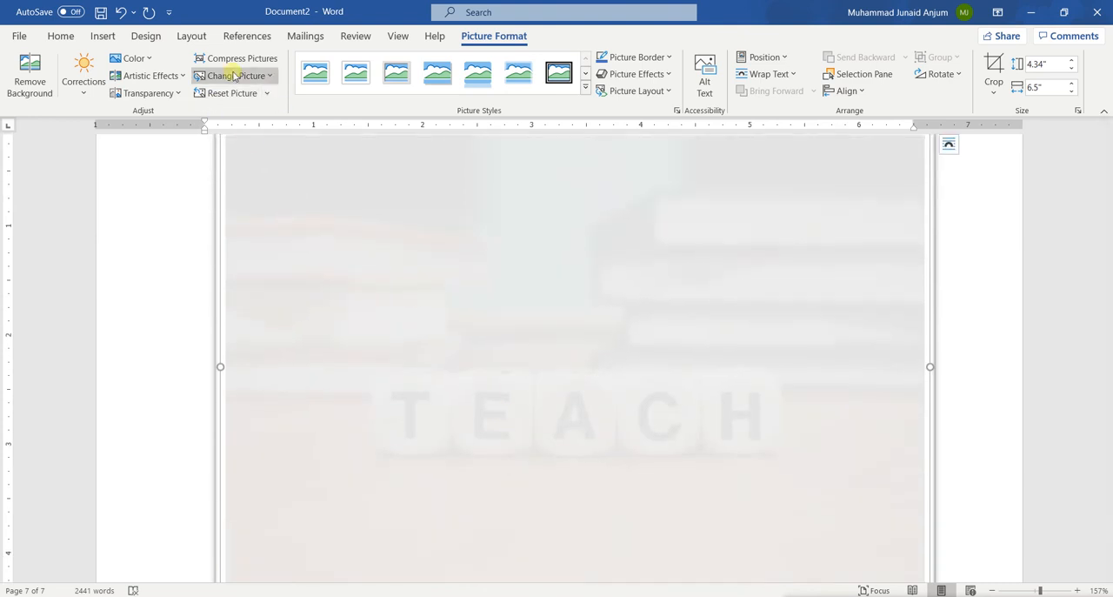
click(180, 95)
click(142, 126)
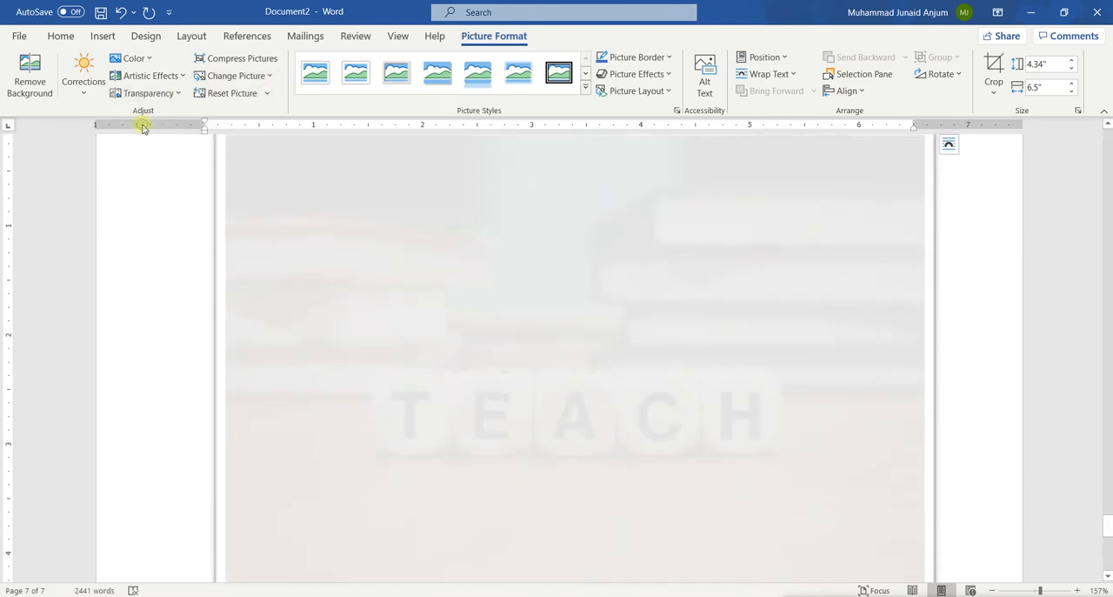
key(ctrl+z)
scroll(490, 331, up, 2)
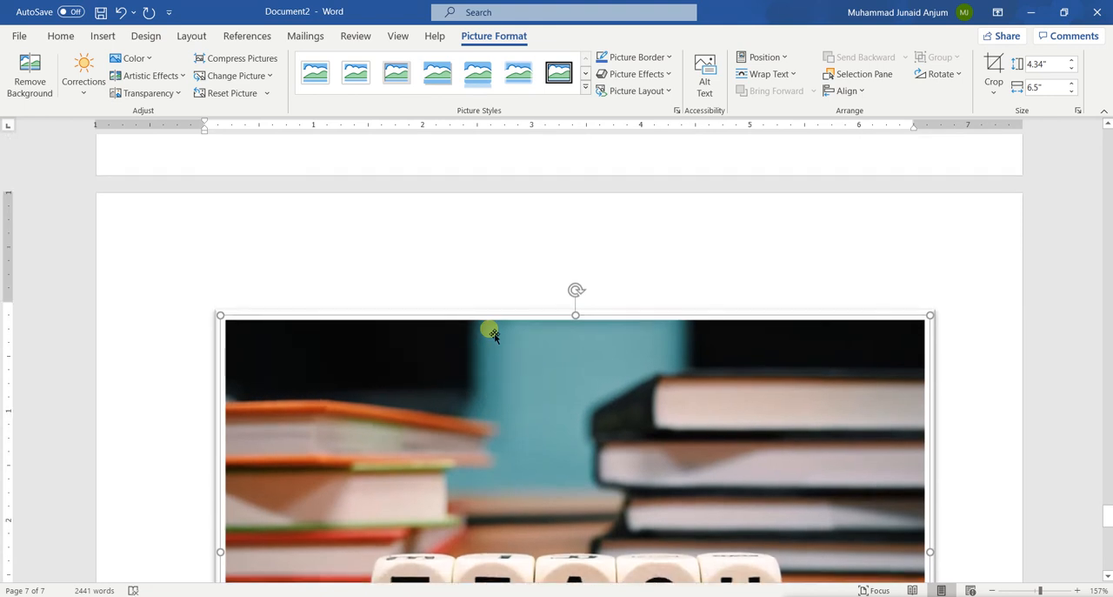
Step: Shrink the TEACH picture proportionally from its corners to about 2.19" high and 3.29" wide
scroll(490, 331, down, 4)
scroll(490, 332, down, 3)
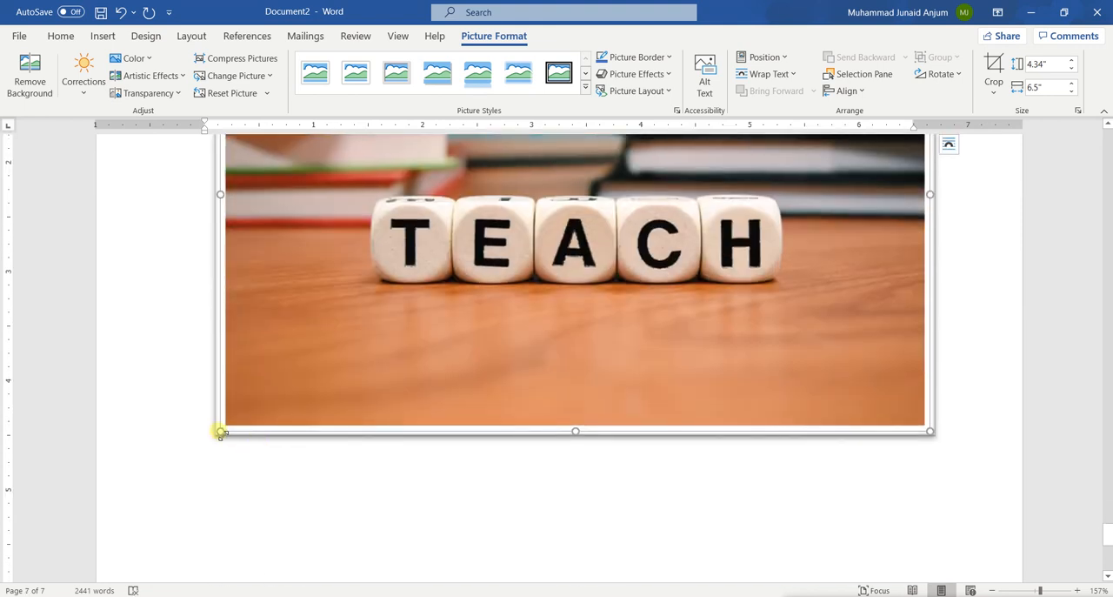
scroll(261, 313, up, 3)
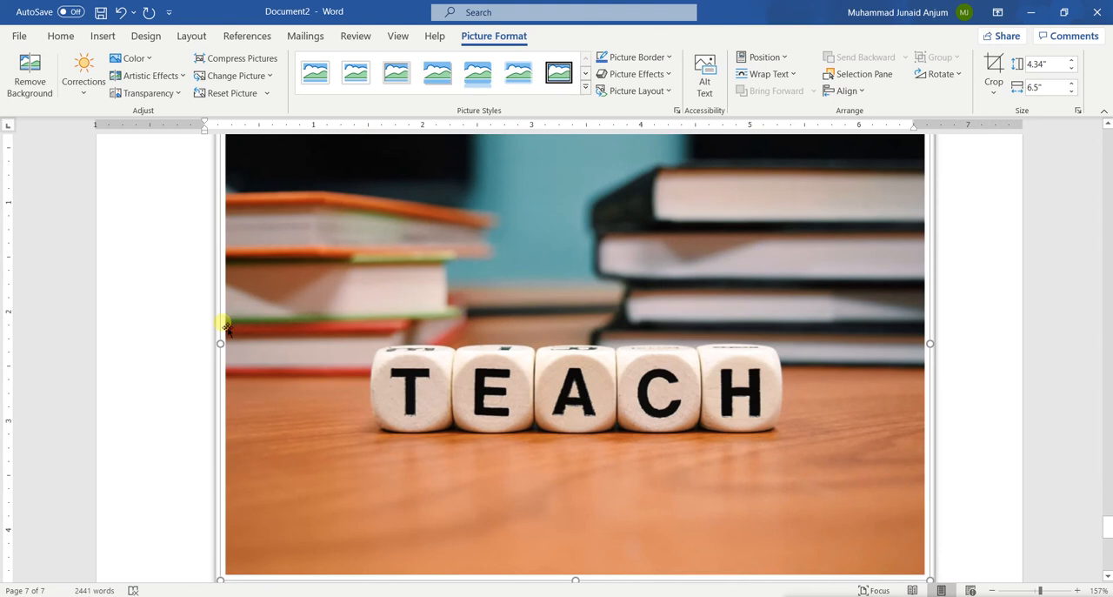
scroll(263, 329, up, 3)
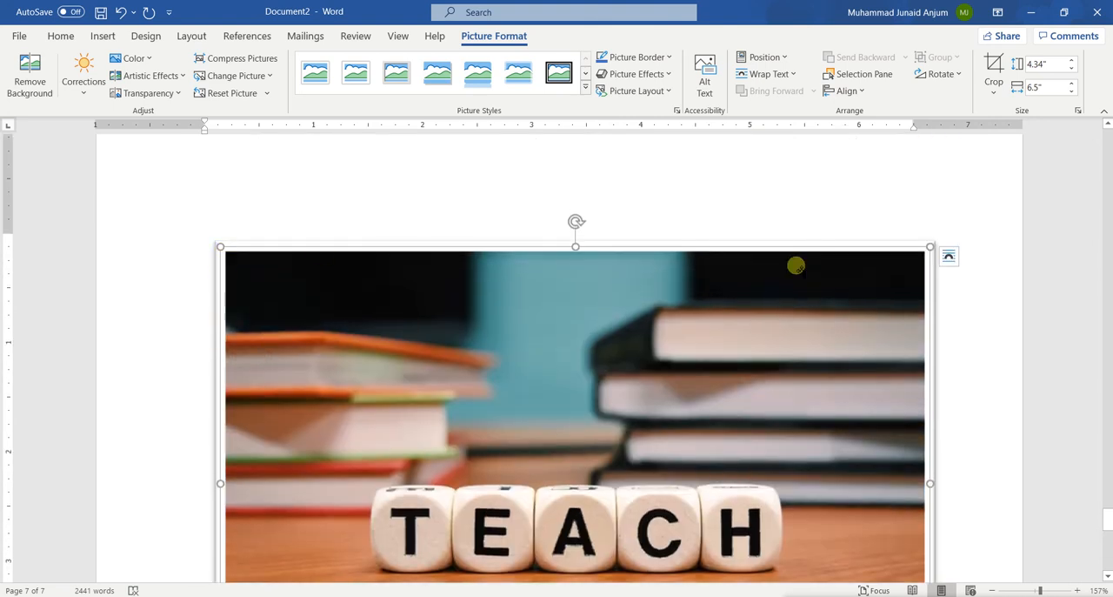
drag(931, 248, 586, 371)
scroll(589, 373, down, 3)
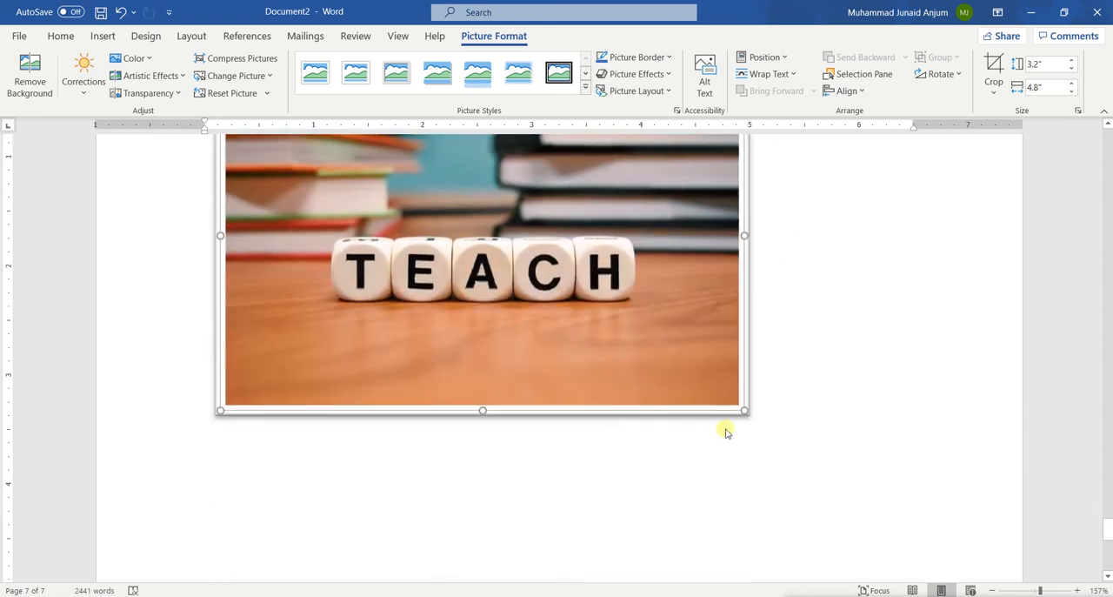
drag(756, 418, 583, 292)
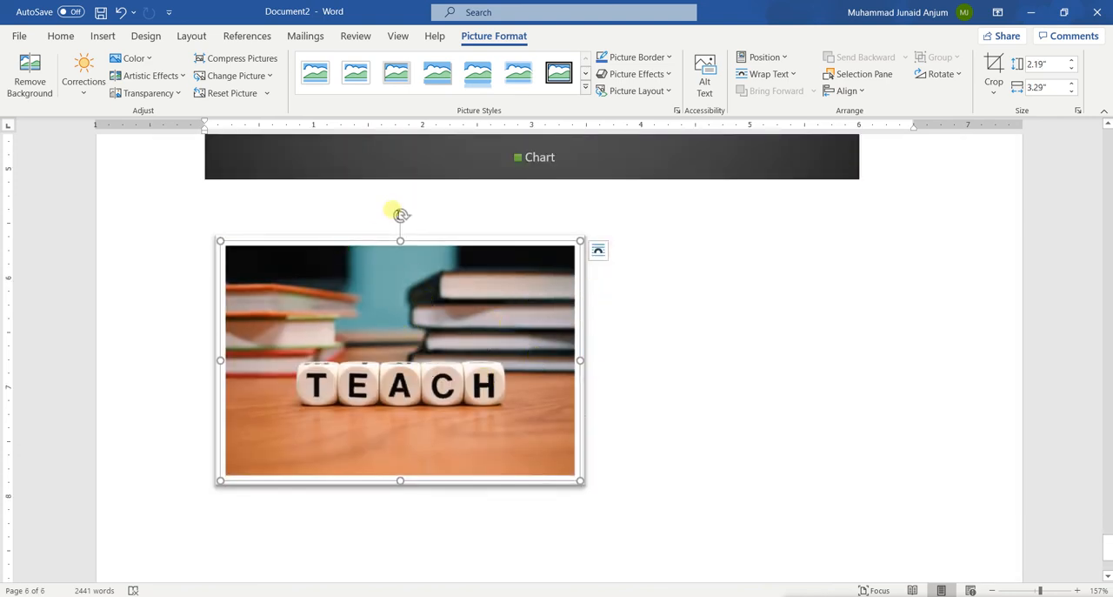
Step: Center the resized TEACH picture horizontally on the page below the chart
scroll(459, 383, down, 2)
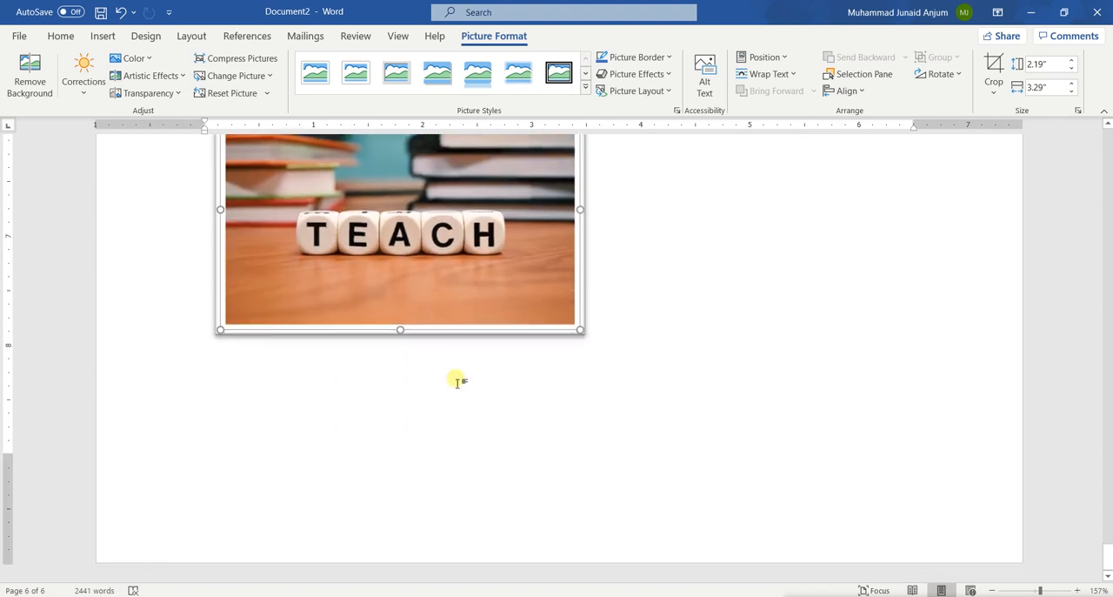
scroll(459, 383, up, 3)
scroll(461, 385, down, 2)
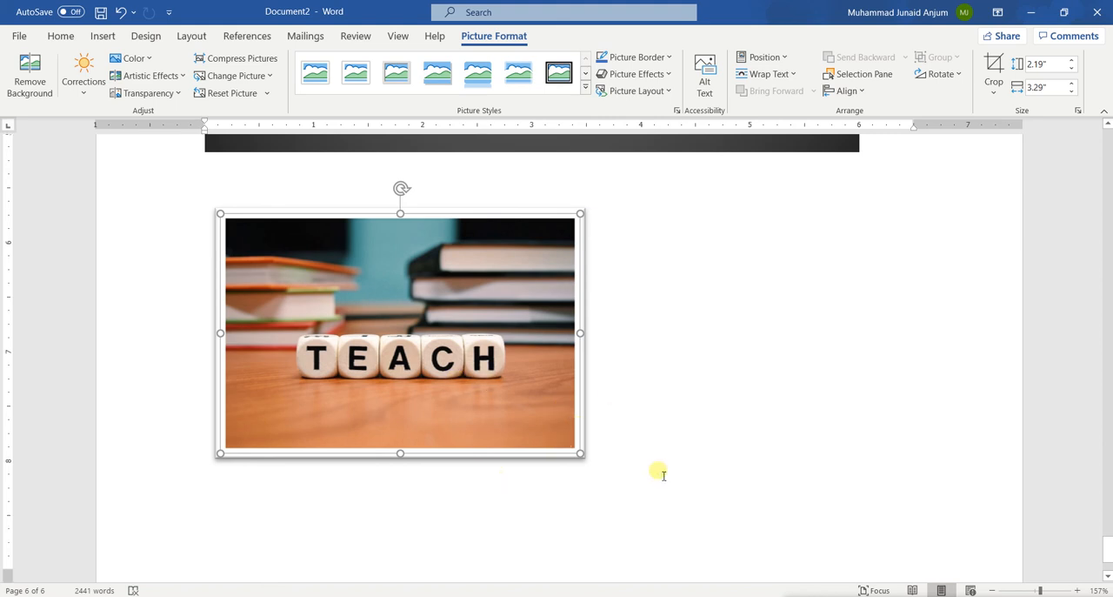
scroll(662, 474, down, 2)
scroll(662, 474, up, 5)
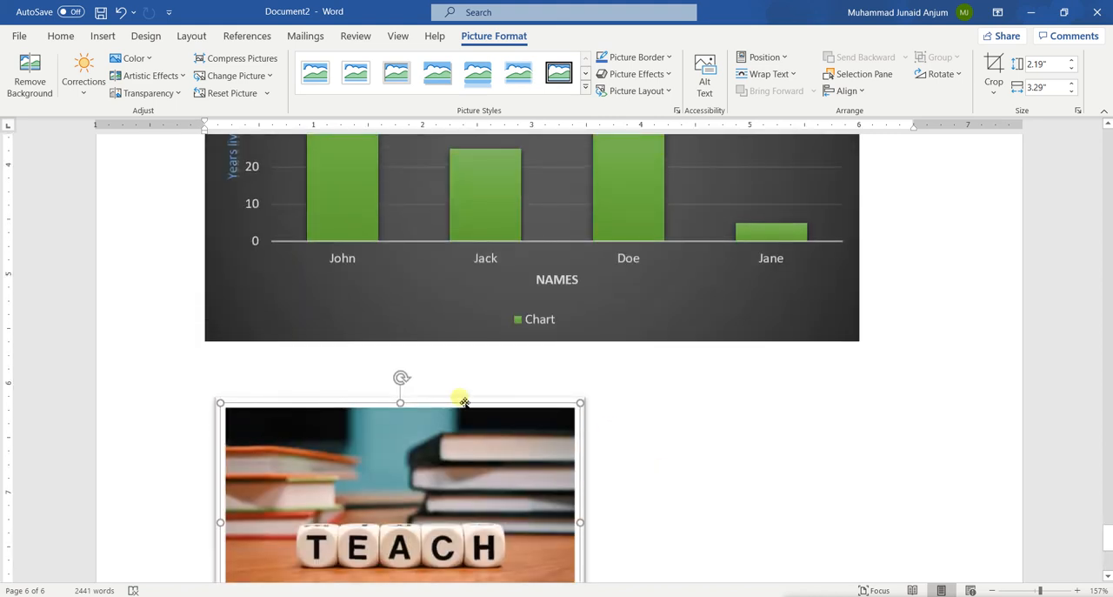
scroll(459, 398, down, 4)
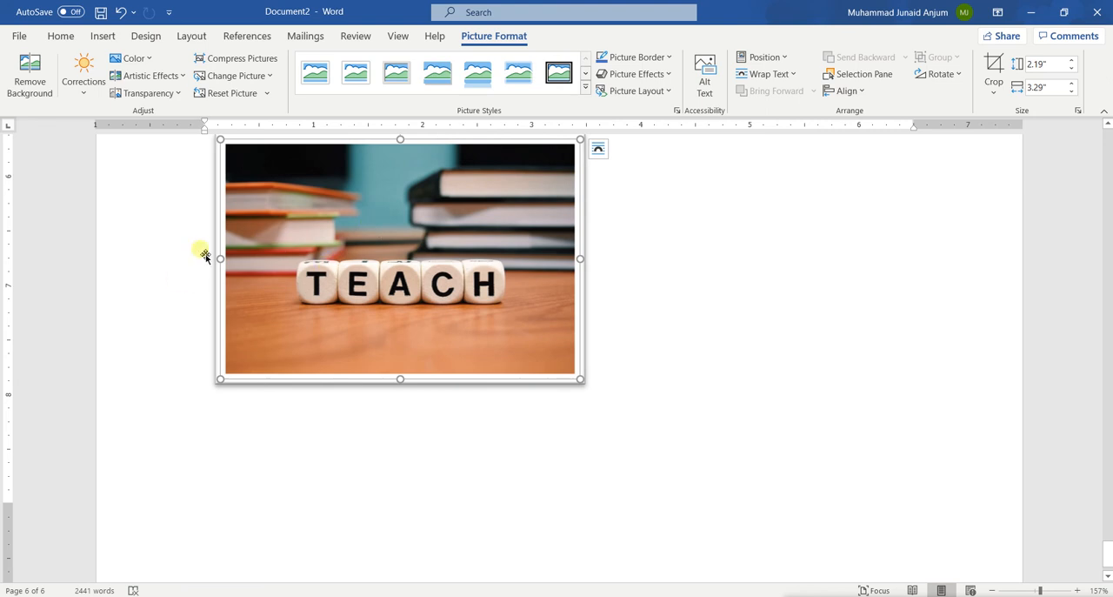
click(45, 38)
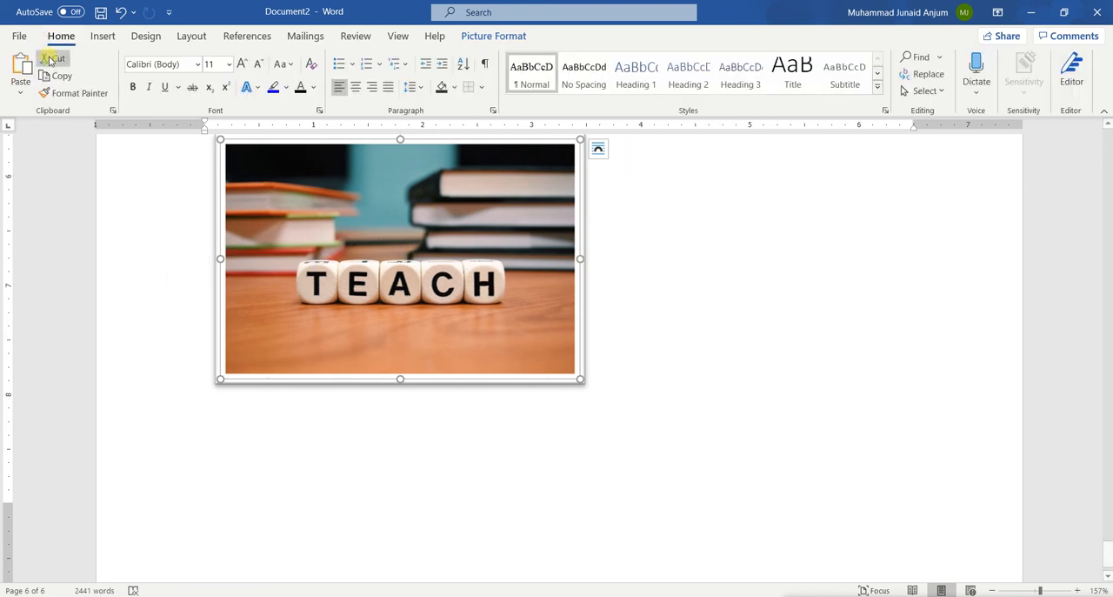
click(355, 88)
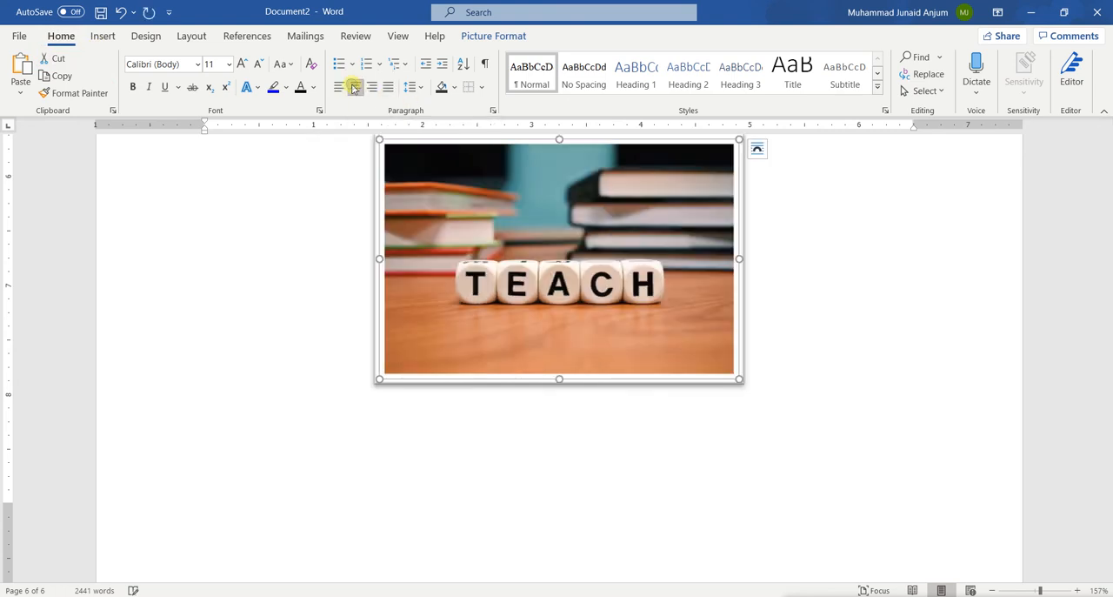
scroll(604, 323, up, 3)
scroll(603, 324, down, 3)
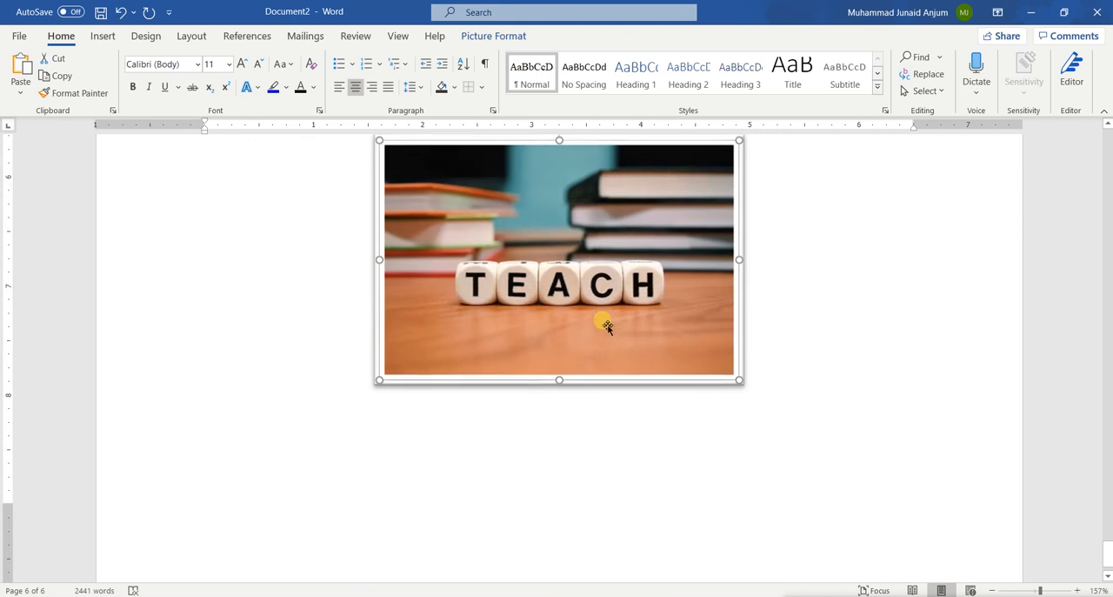
Step: Start a new line after the TEACH picture and align it left
click(275, 462)
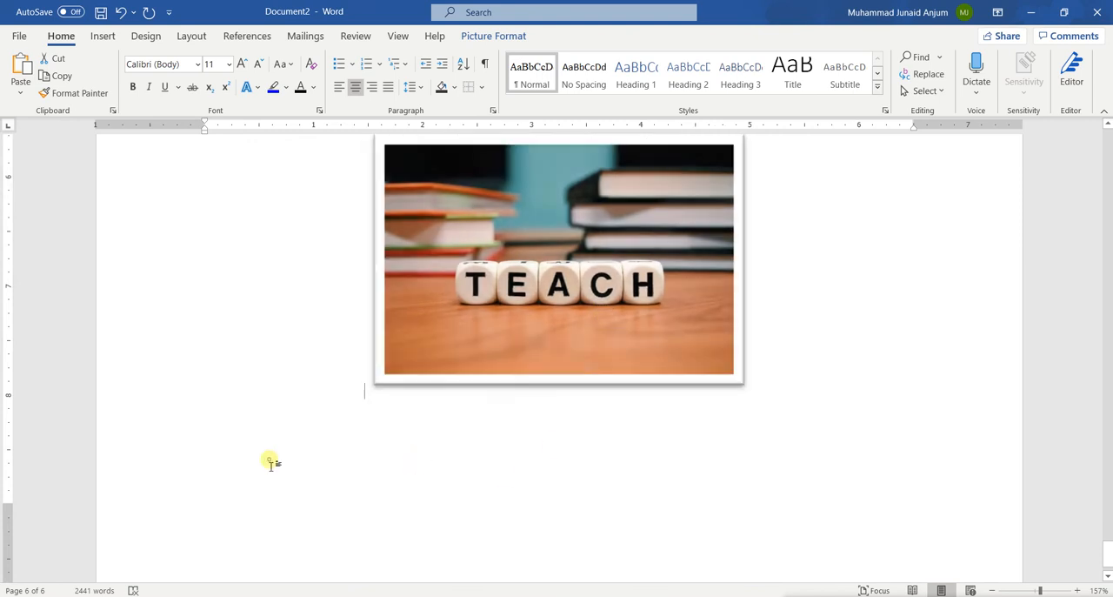
click(772, 367)
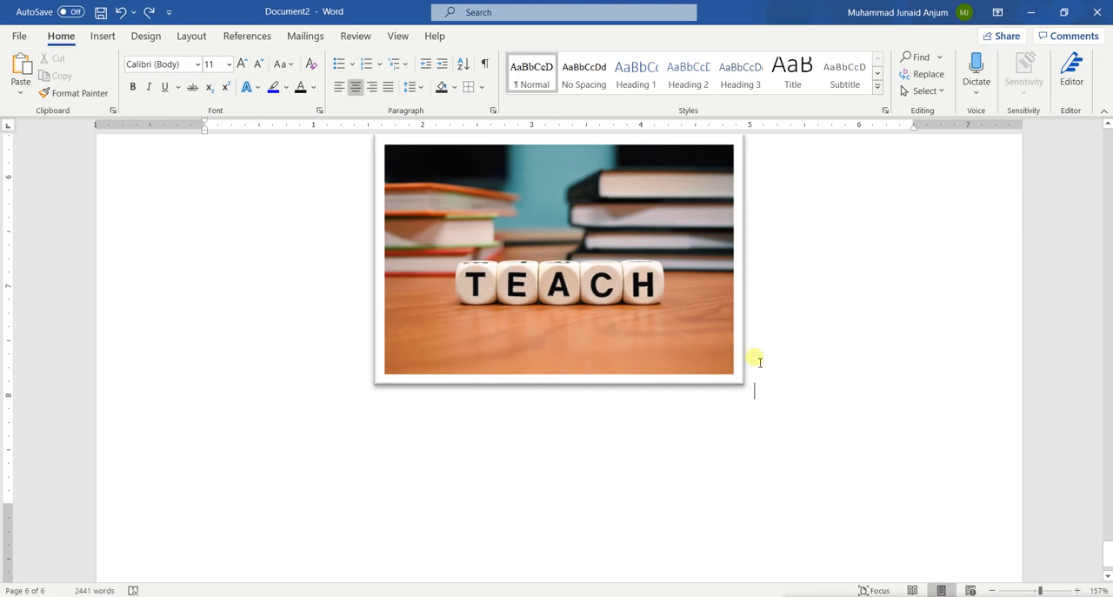
key(Return)
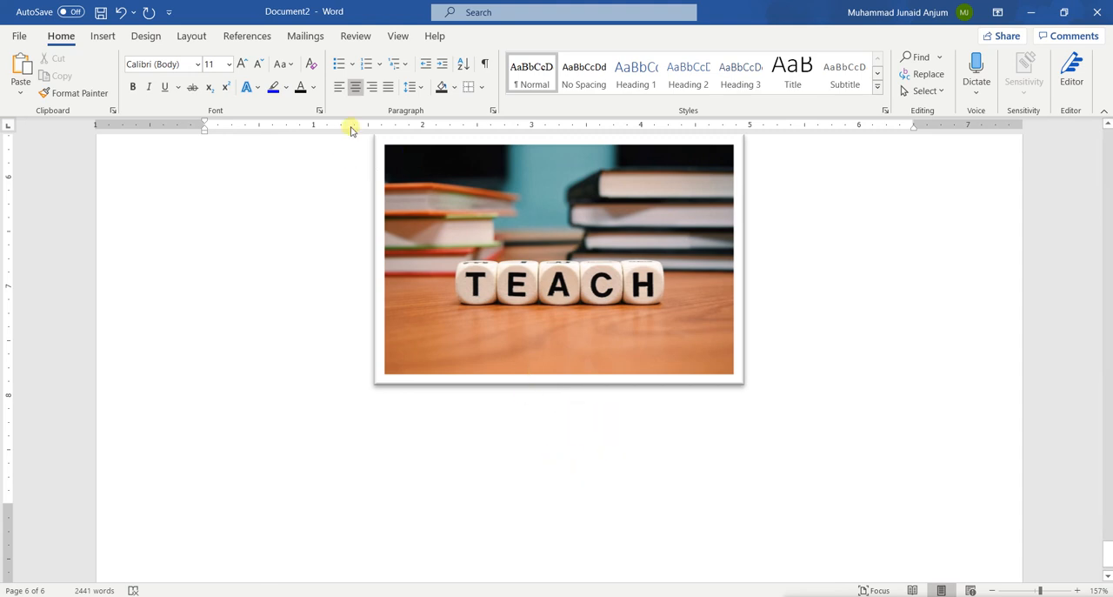
click(344, 91)
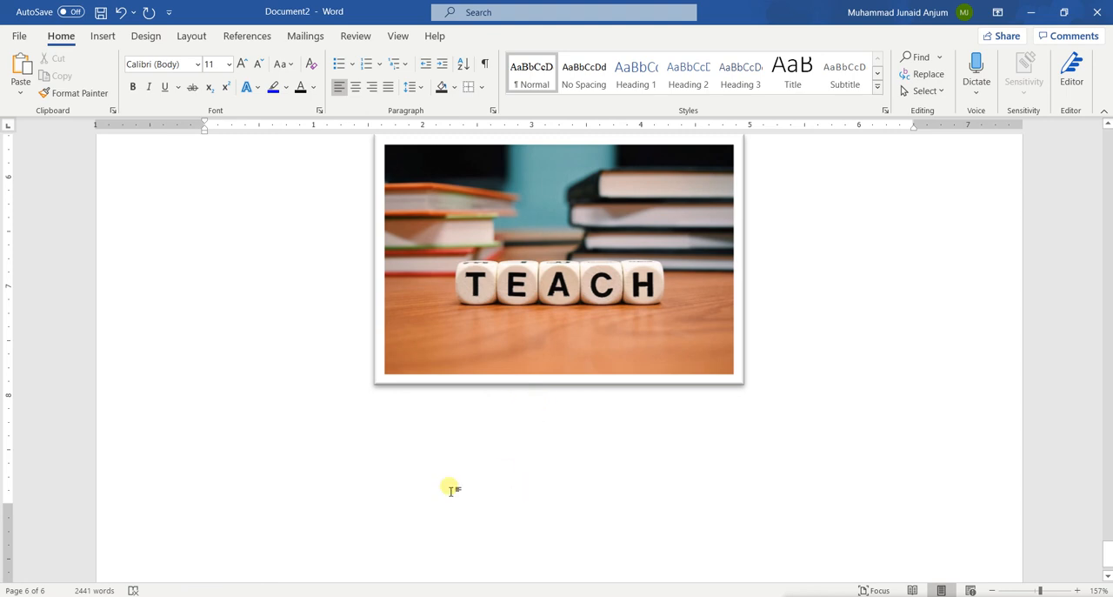
Step: Insert a page break below the TEACH picture to start a new page
scroll(450, 487, down, 1)
click(103, 35)
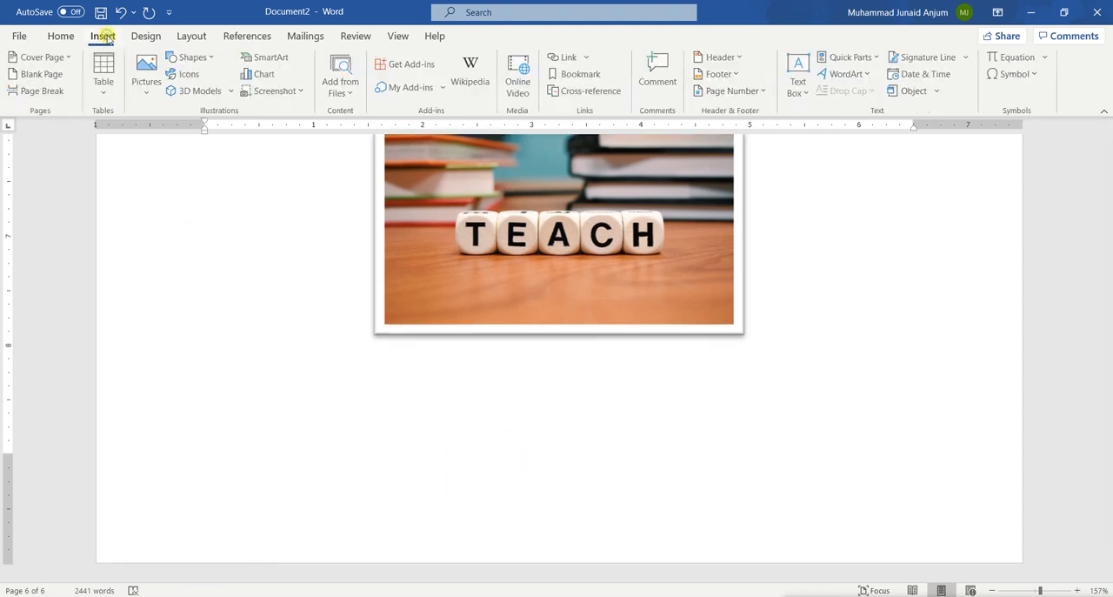
click(209, 57)
click(494, 456)
click(305, 397)
key(ctrl+Return)
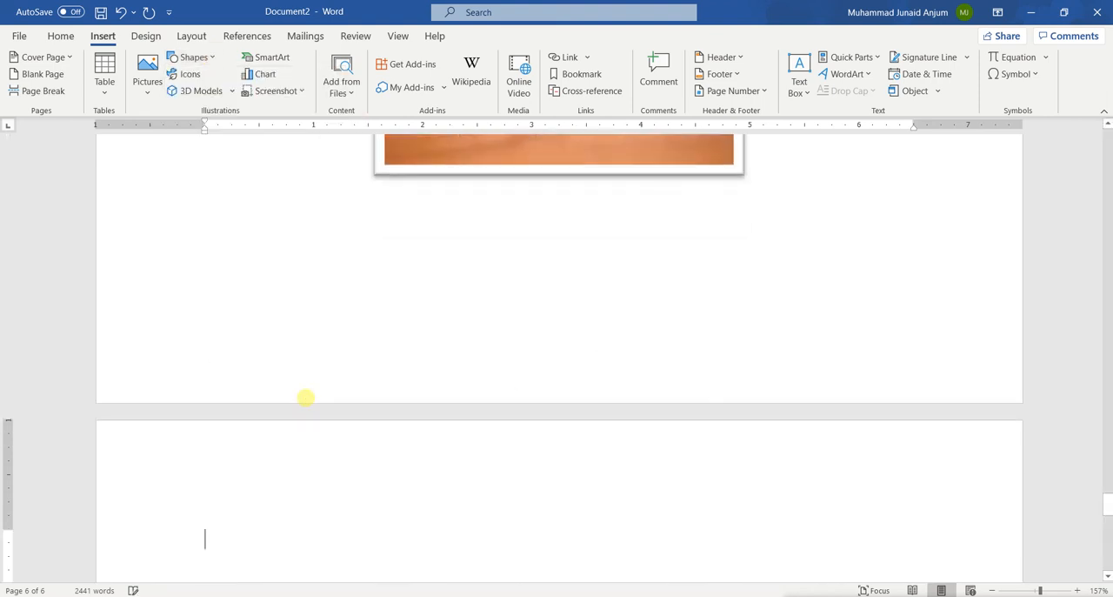
scroll(305, 397, down, 5)
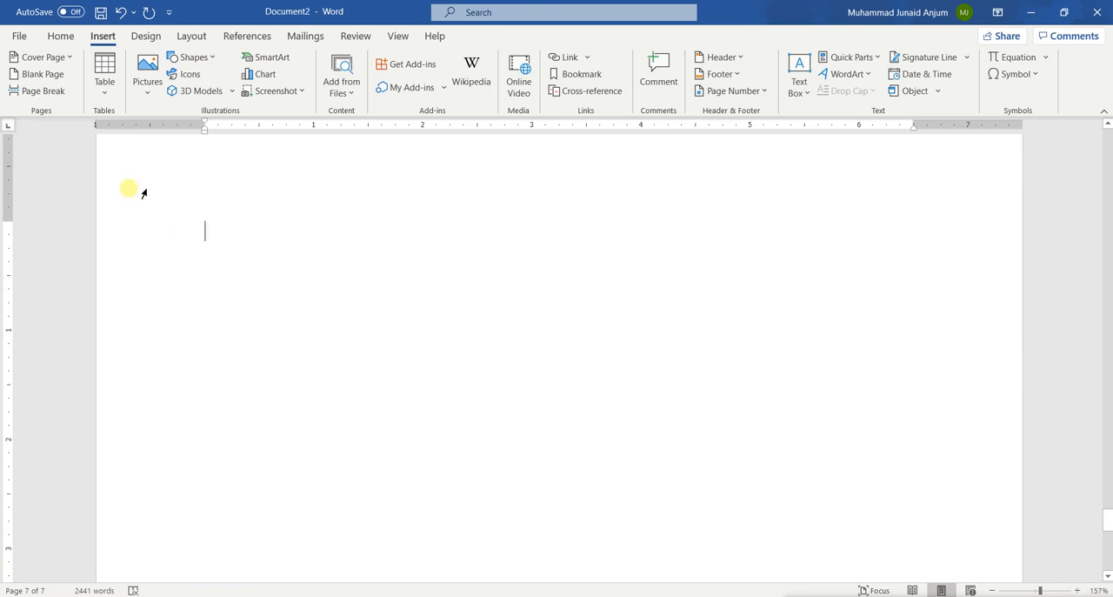
Step: Draw an oval about 0.93" high and 1.03" wide near the top of the new page
click(197, 57)
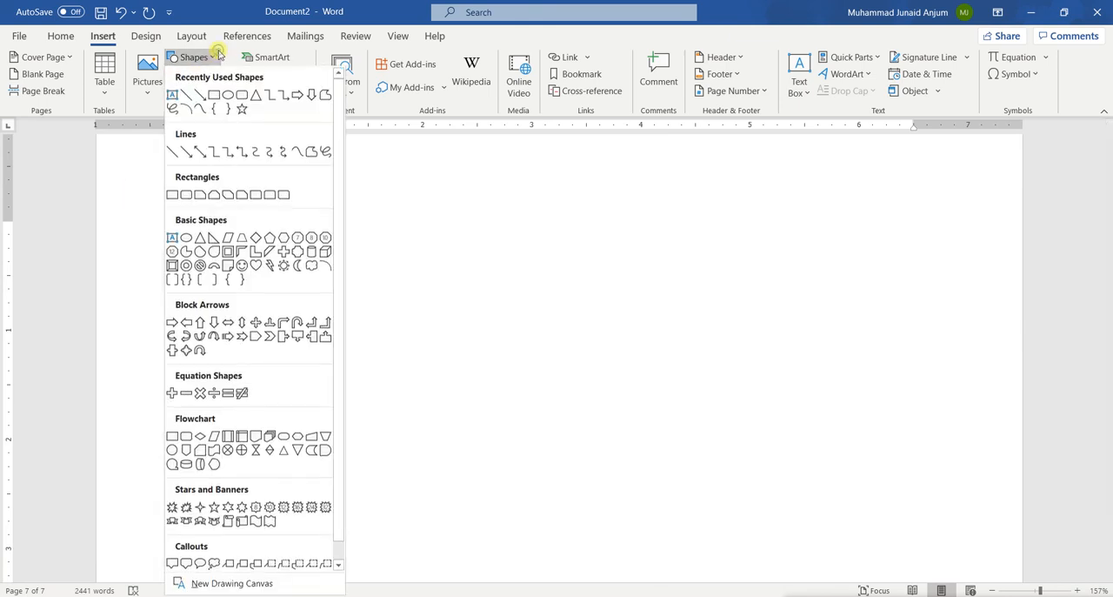
click(229, 99)
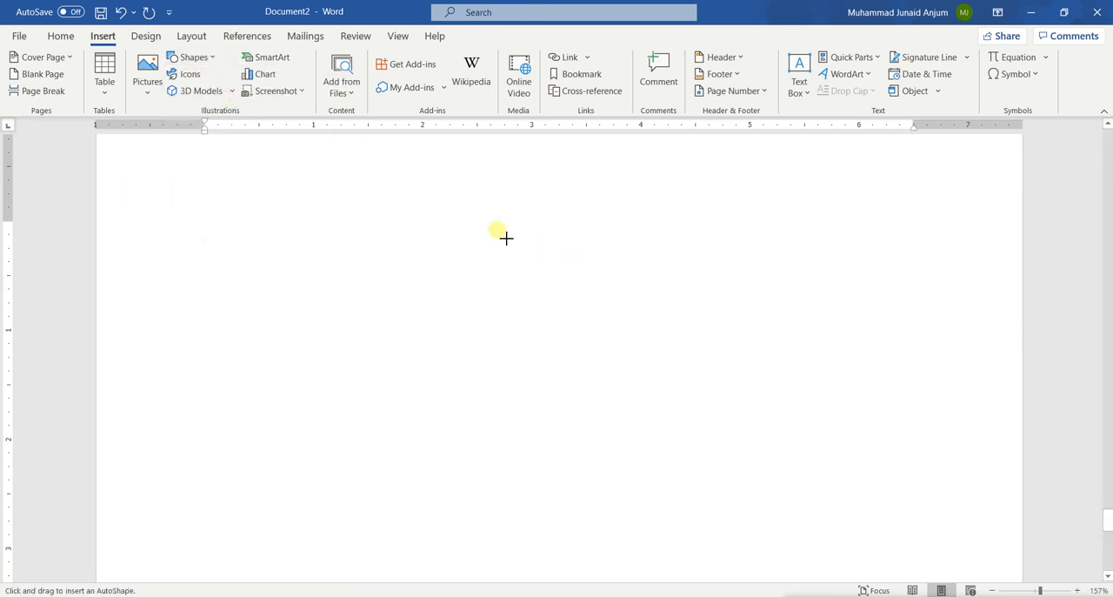
mouse_move(447, 216)
mouse_down()
mouse_move(569, 308)
mouse_move(560, 319)
mouse_up()
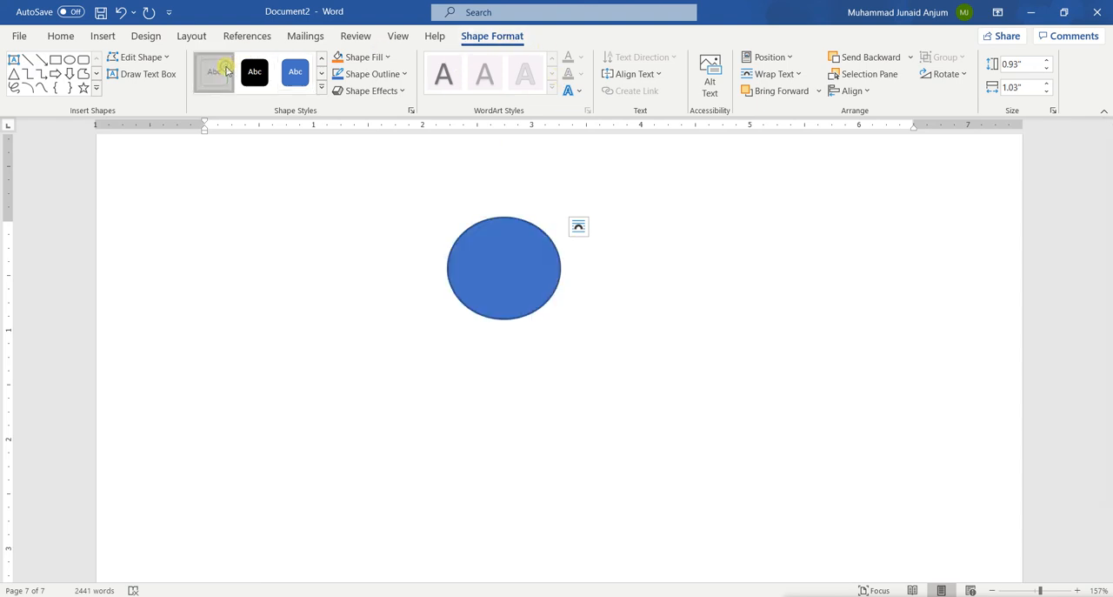
Step: Apply the solid blue shape style to the oval, then give it a light orange fill and a black outline
click(289, 76)
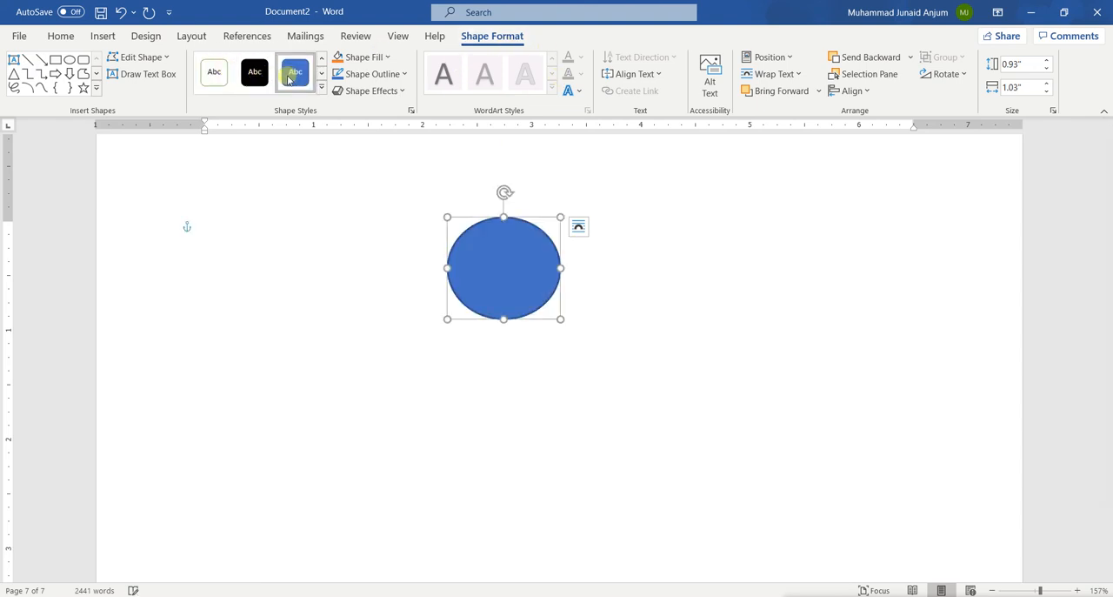
click(388, 58)
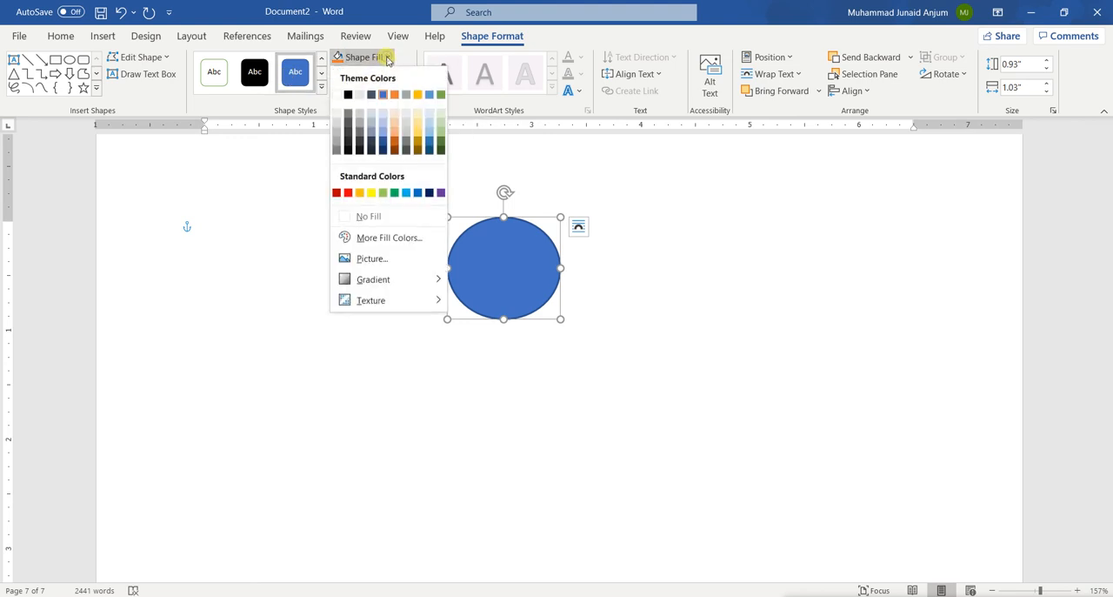
click(400, 128)
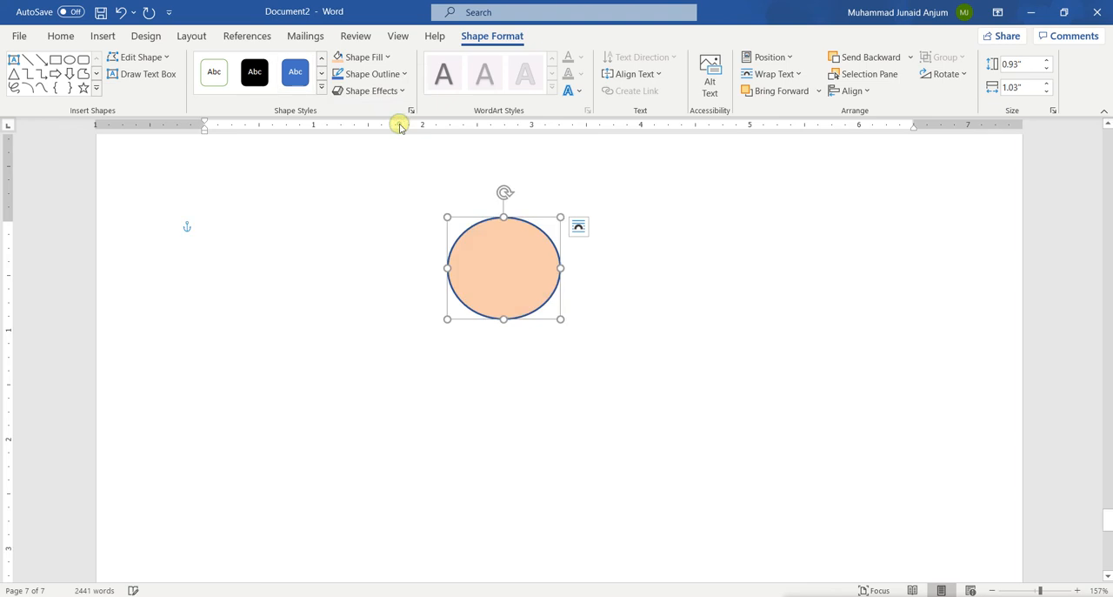
click(403, 77)
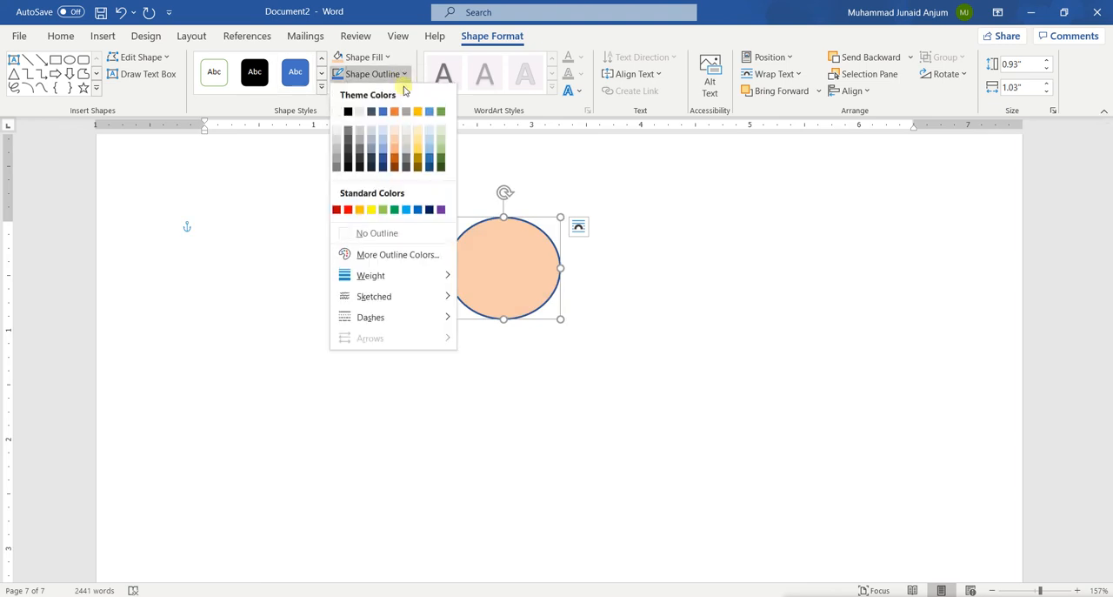
click(347, 112)
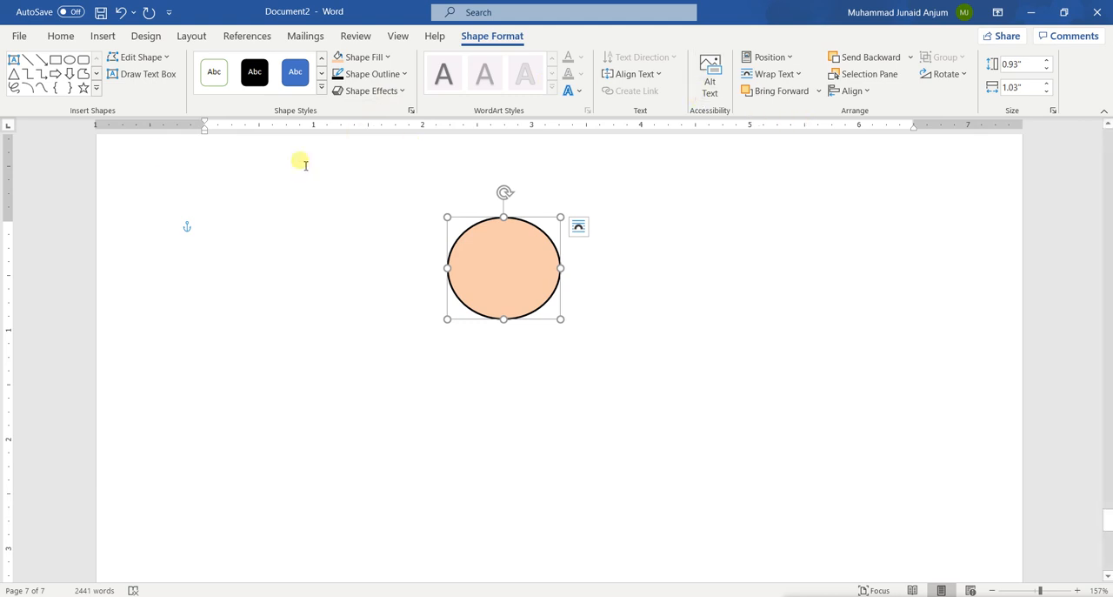
Step: Draw a vertical line about 1.48" long below the oval and a horizontal line about 1.62" wide across it, both in the black line style
click(27, 61)
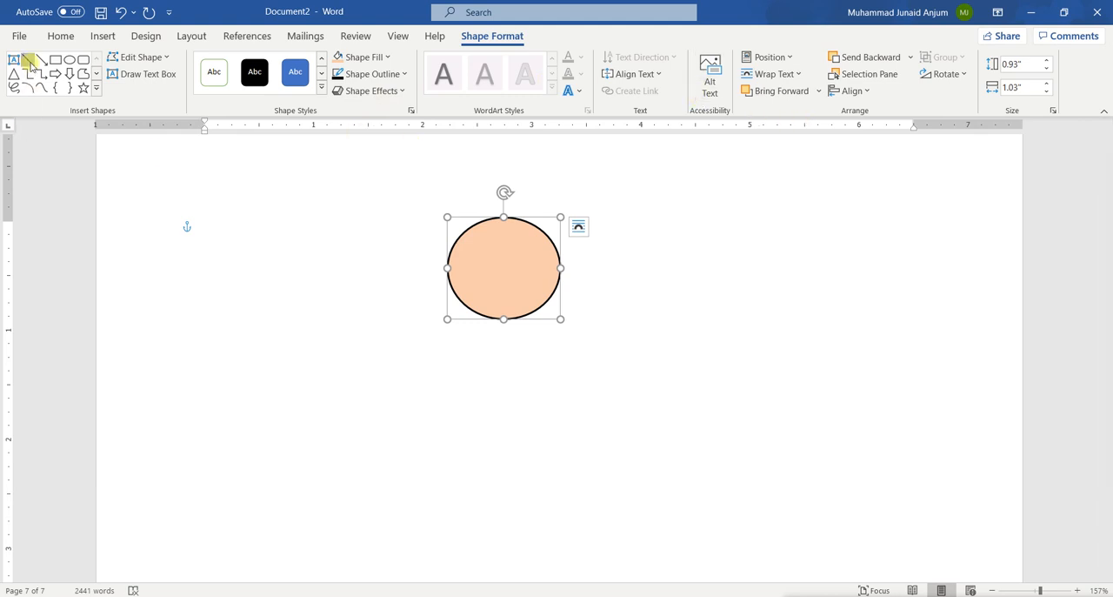
drag(503, 318, 505, 480)
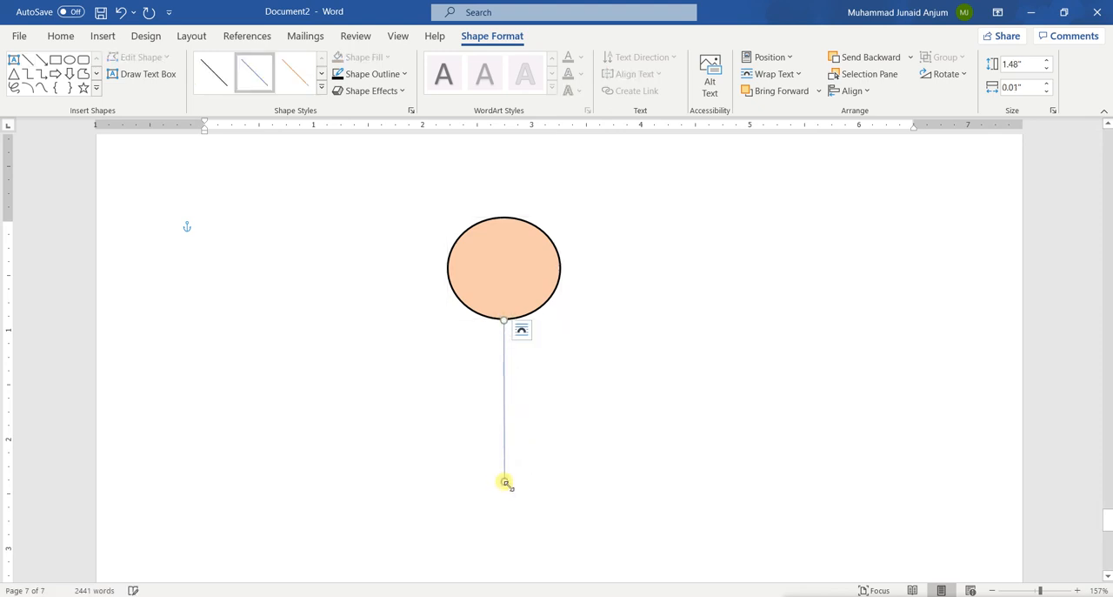
click(210, 82)
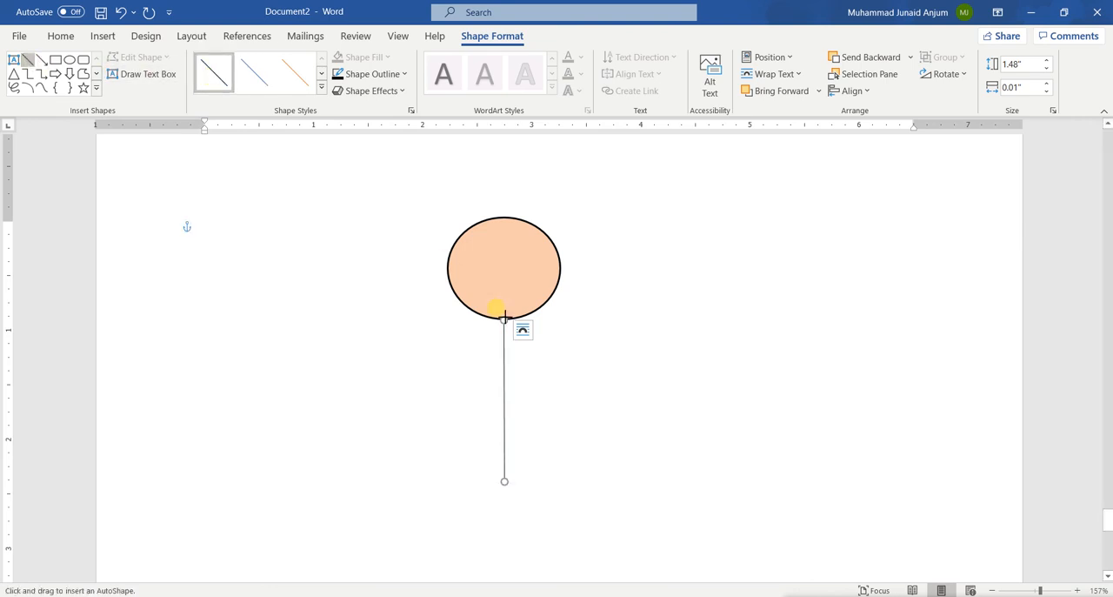
drag(423, 381, 600, 379)
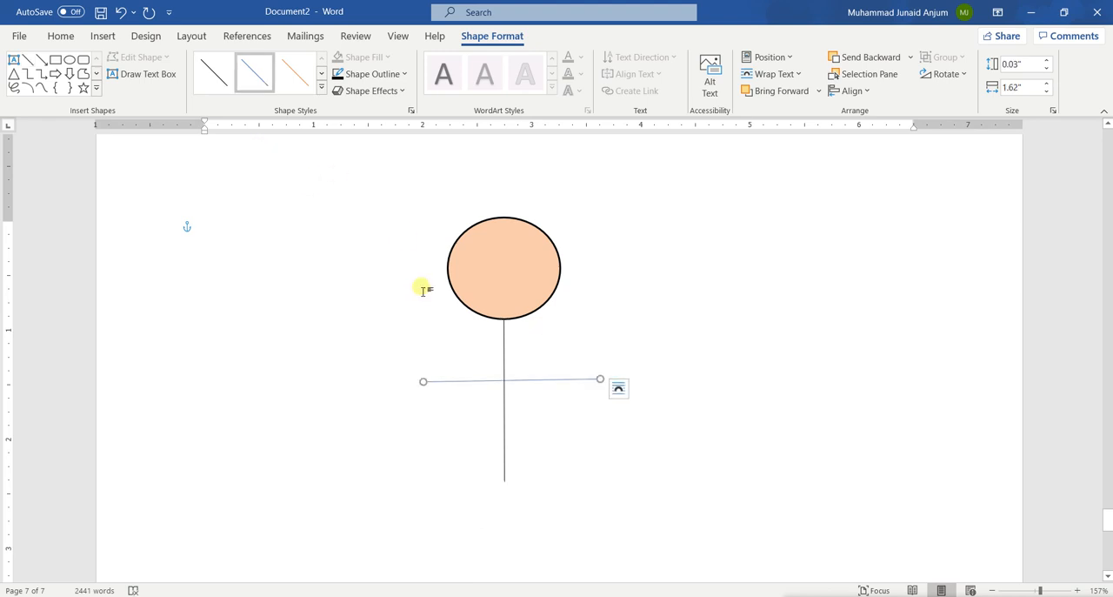
click(213, 76)
Step: Draw two diagonal leg lines from the body's lower end, about 0.56" × 0.69" and 0.67" × 0.73", in the black line style
click(29, 61)
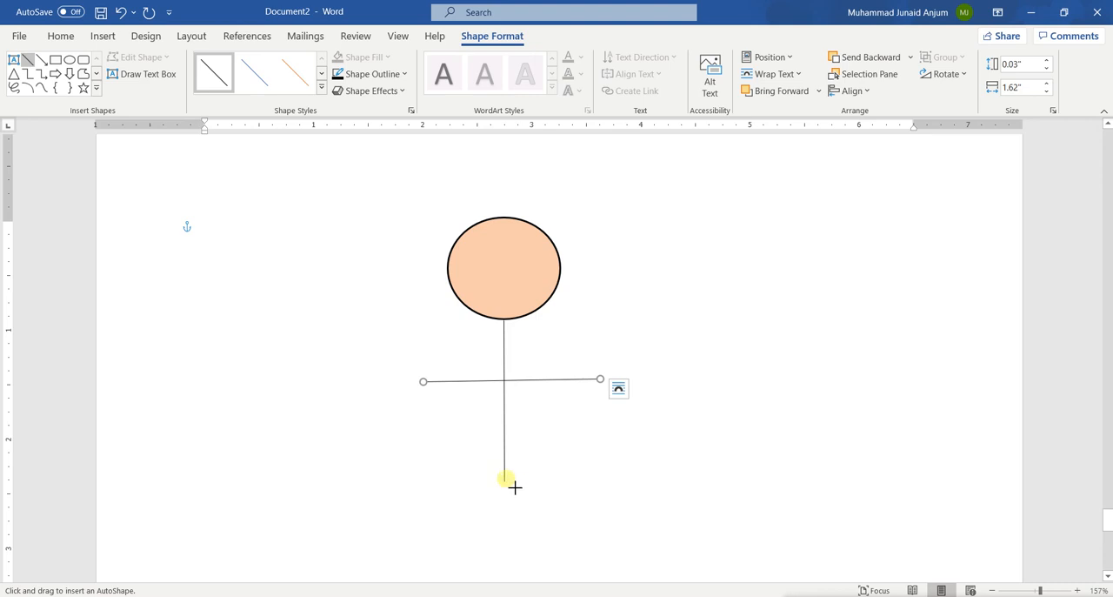
drag(507, 479, 431, 540)
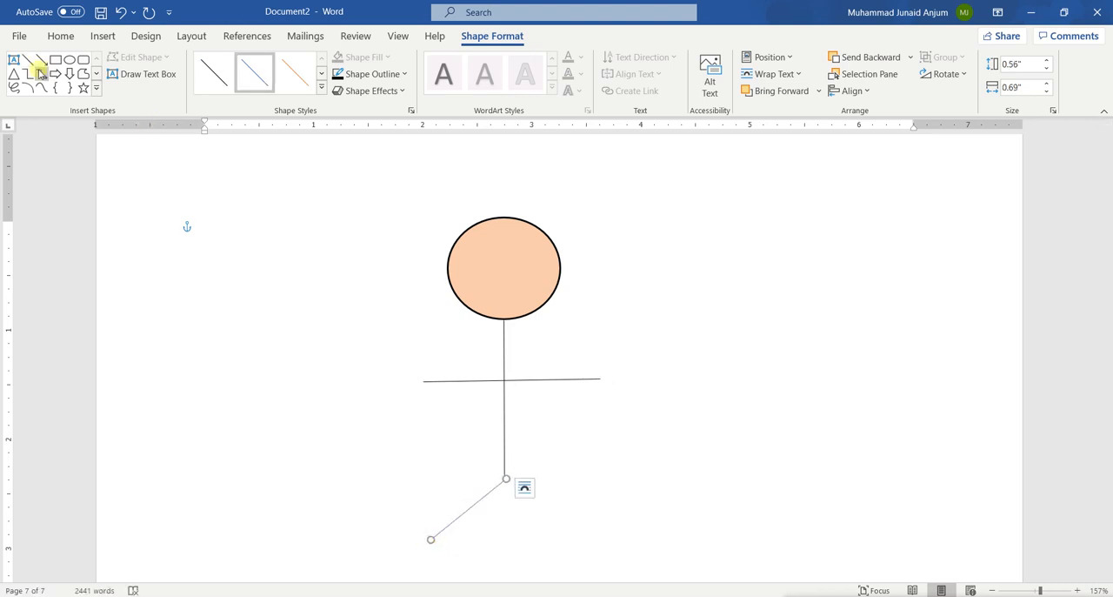
click(214, 74)
click(27, 59)
drag(506, 477, 587, 549)
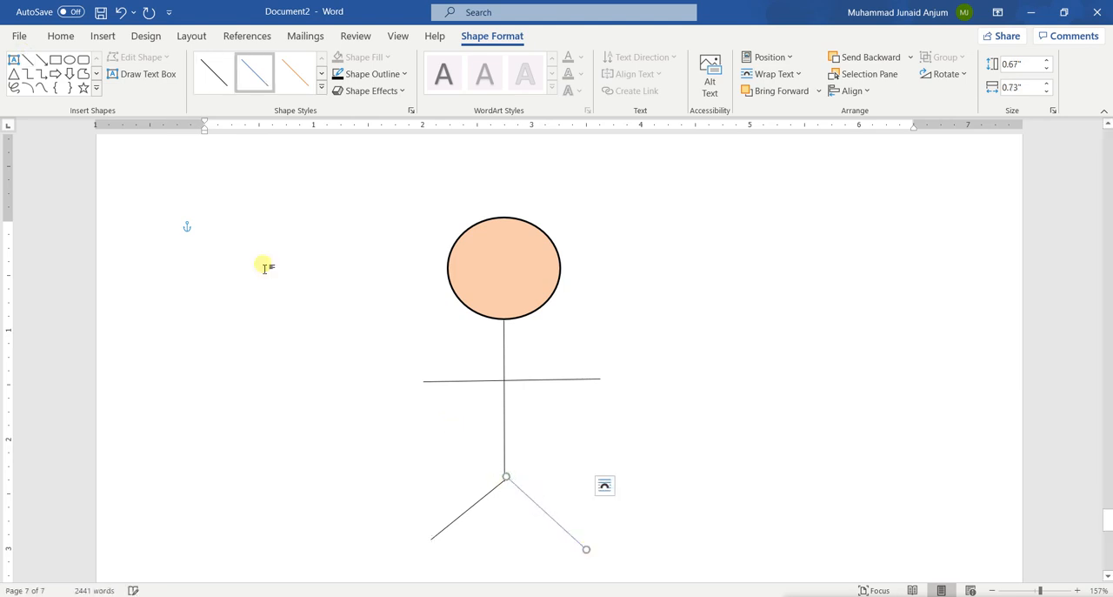
click(213, 75)
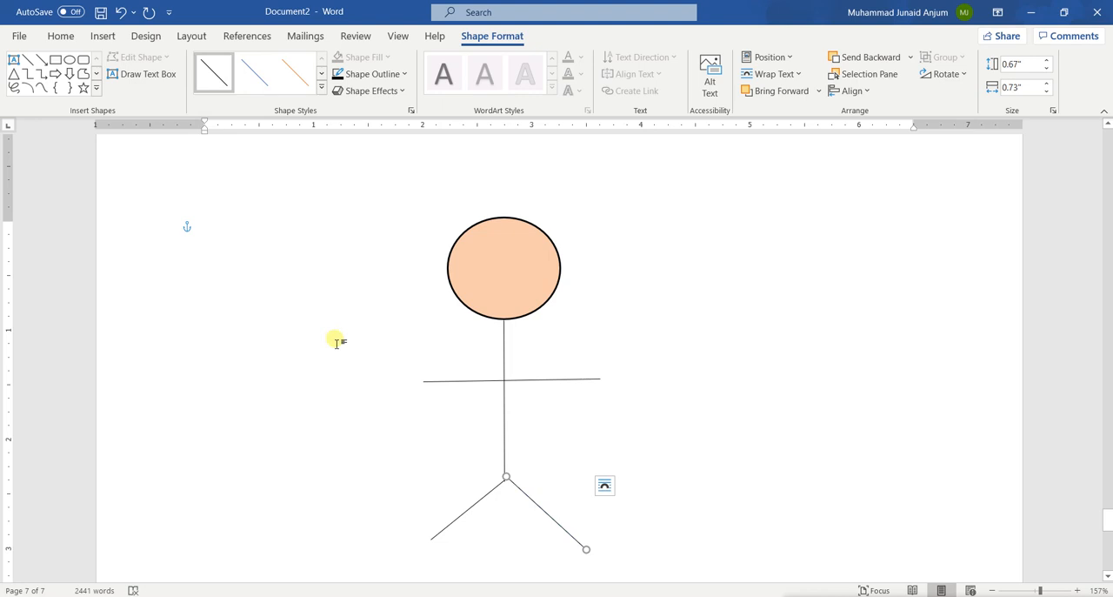
click(327, 272)
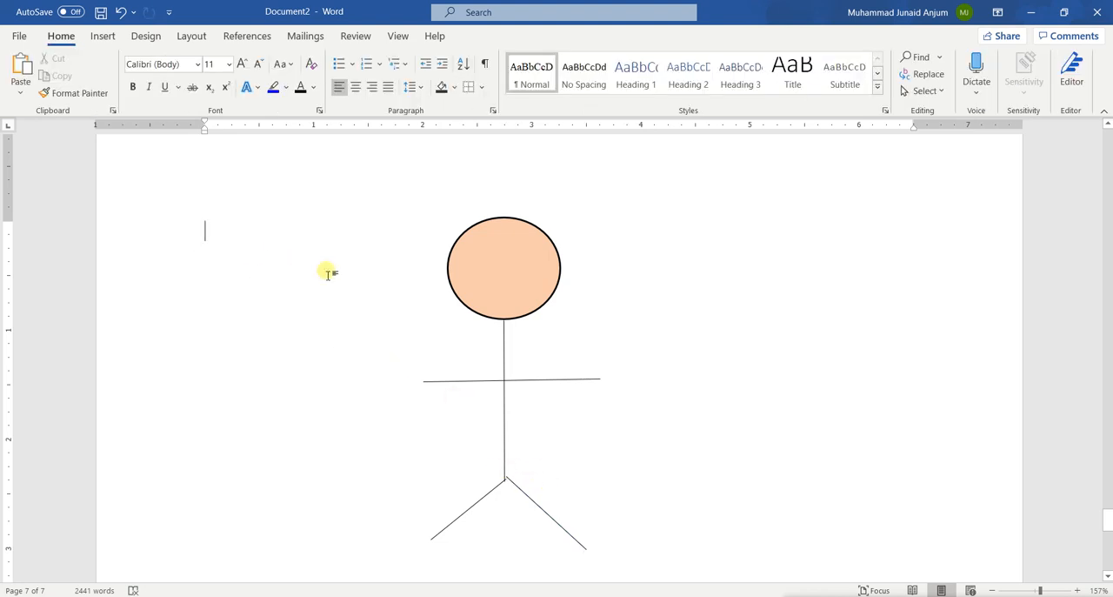
Step: Adjust the upper ends of both leg lines so they meet on the stick figure's body line
click(474, 504)
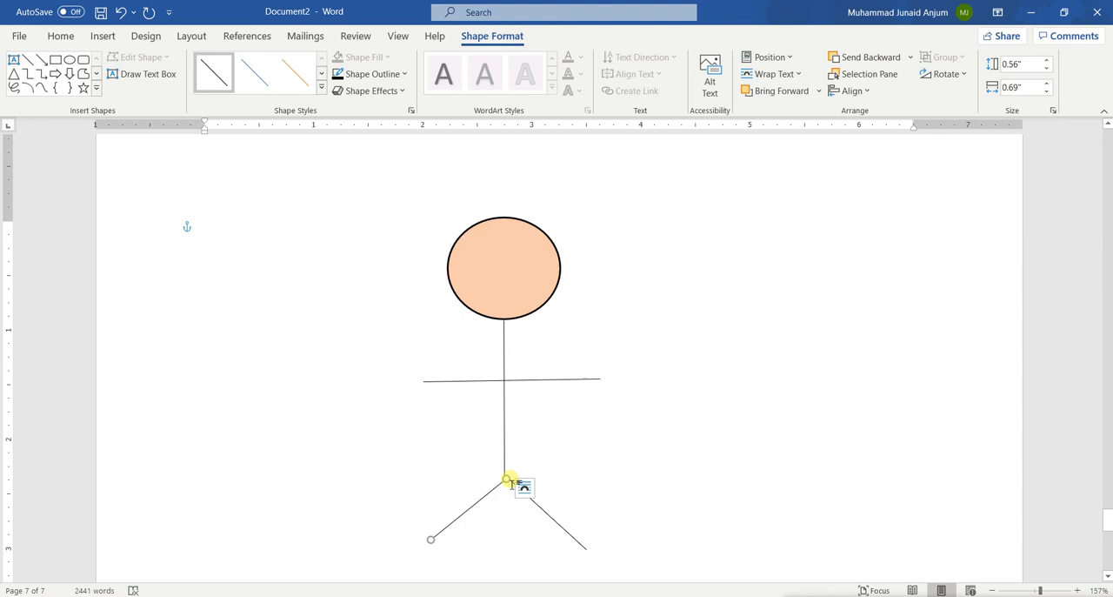
drag(511, 483, 515, 483)
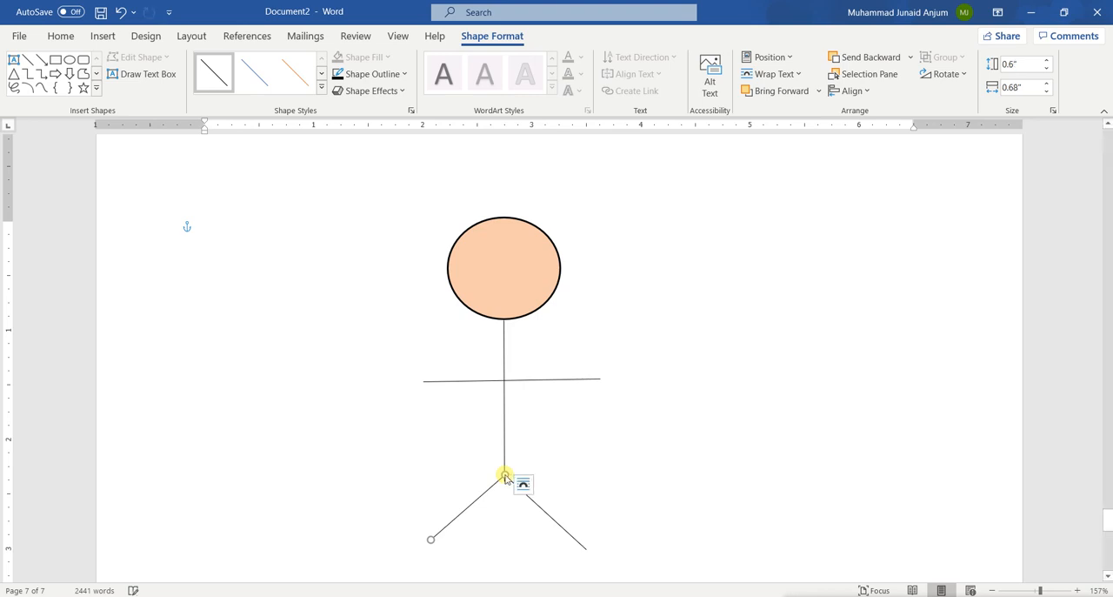
click(566, 520)
click(514, 481)
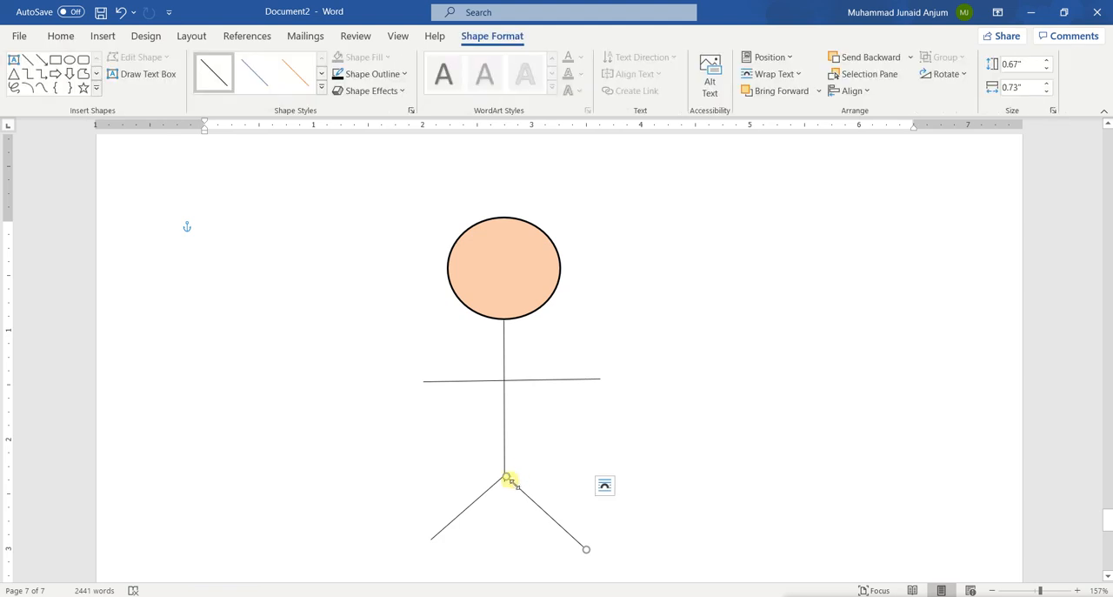
drag(507, 475, 505, 477)
click(529, 535)
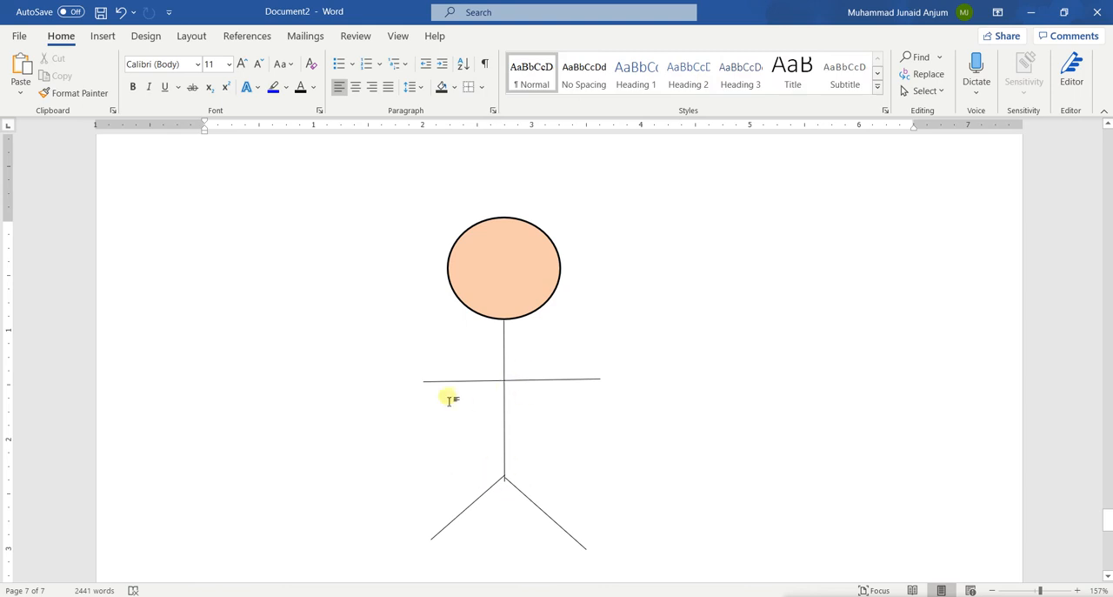
Step: Insert a Text Cycle SmartArt graphic on the stick figure's page
click(96, 37)
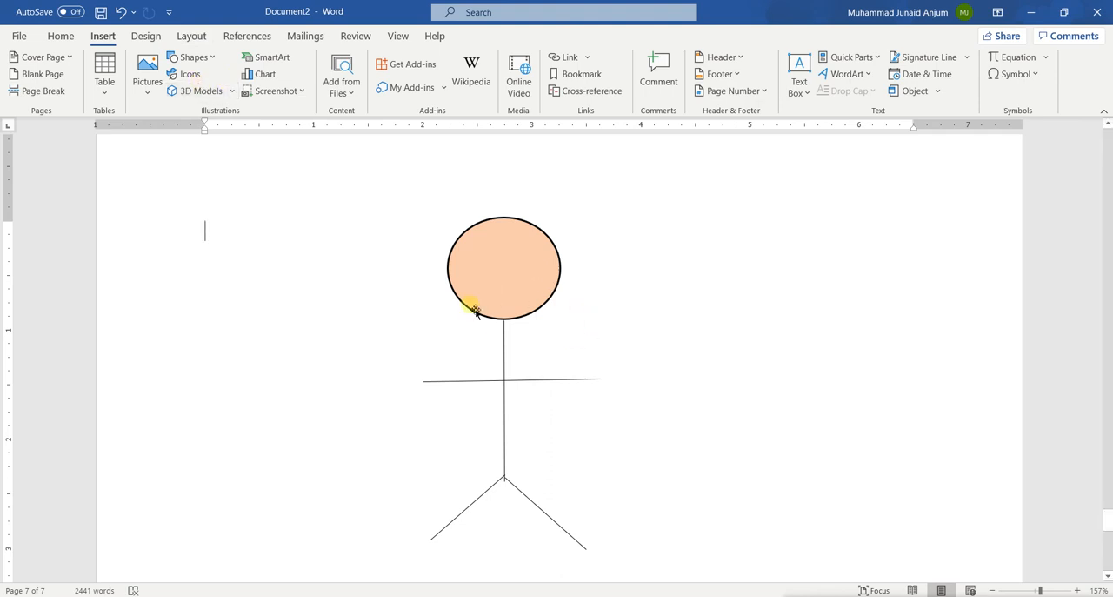
scroll(470, 307, down, 1)
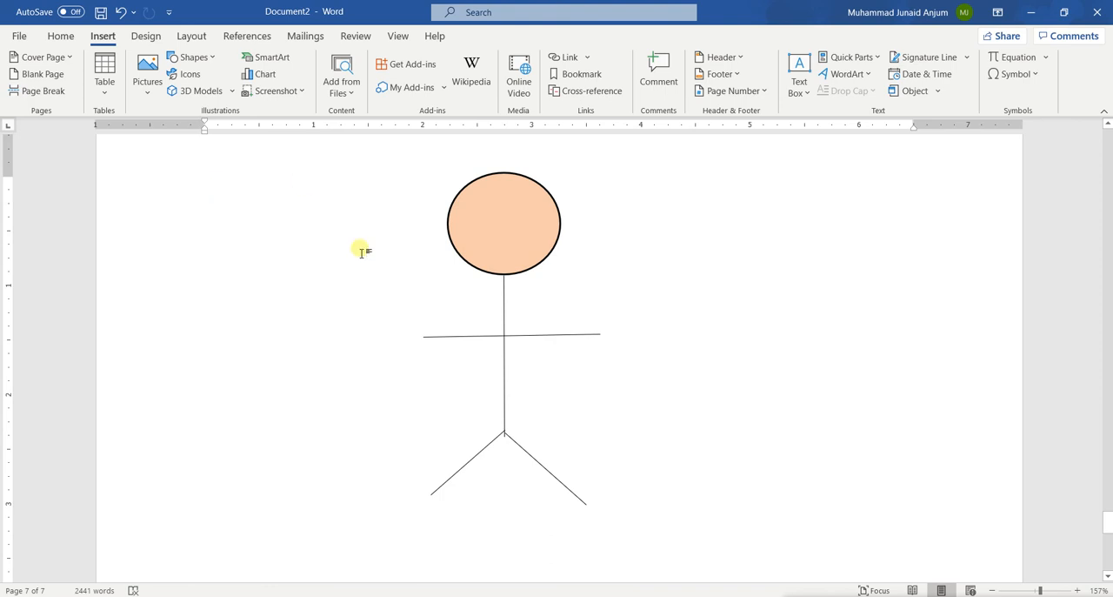
click(280, 59)
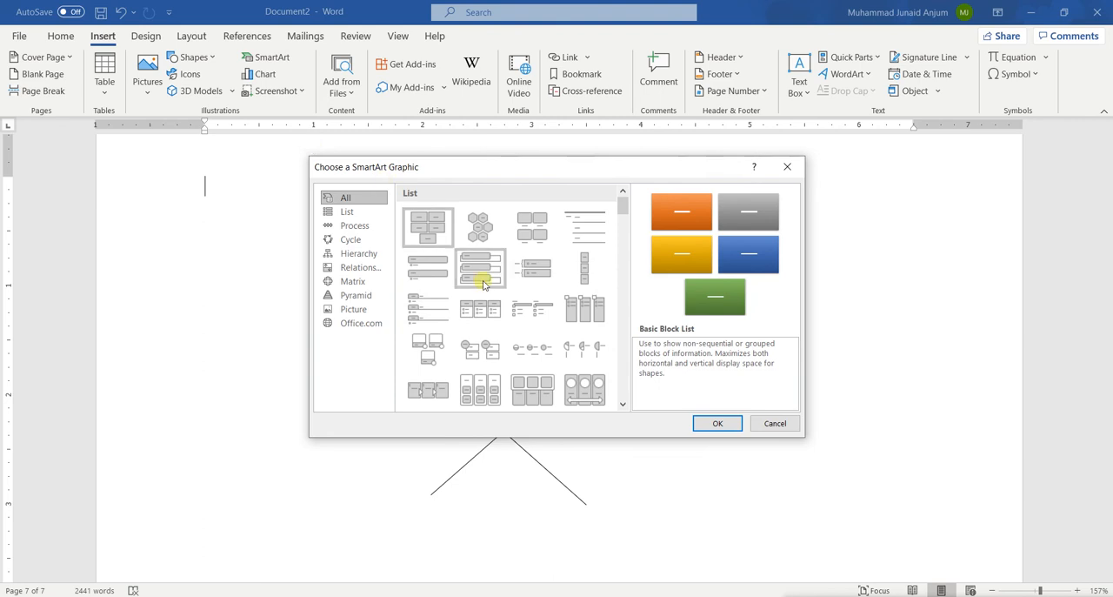
scroll(470, 313, down, 10)
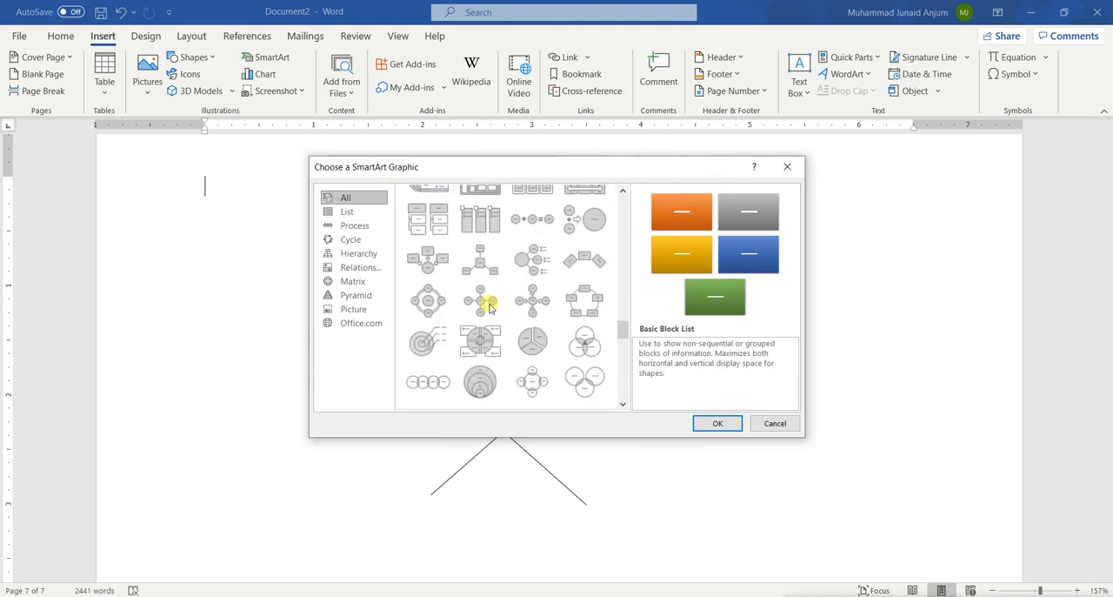
click(533, 338)
click(425, 216)
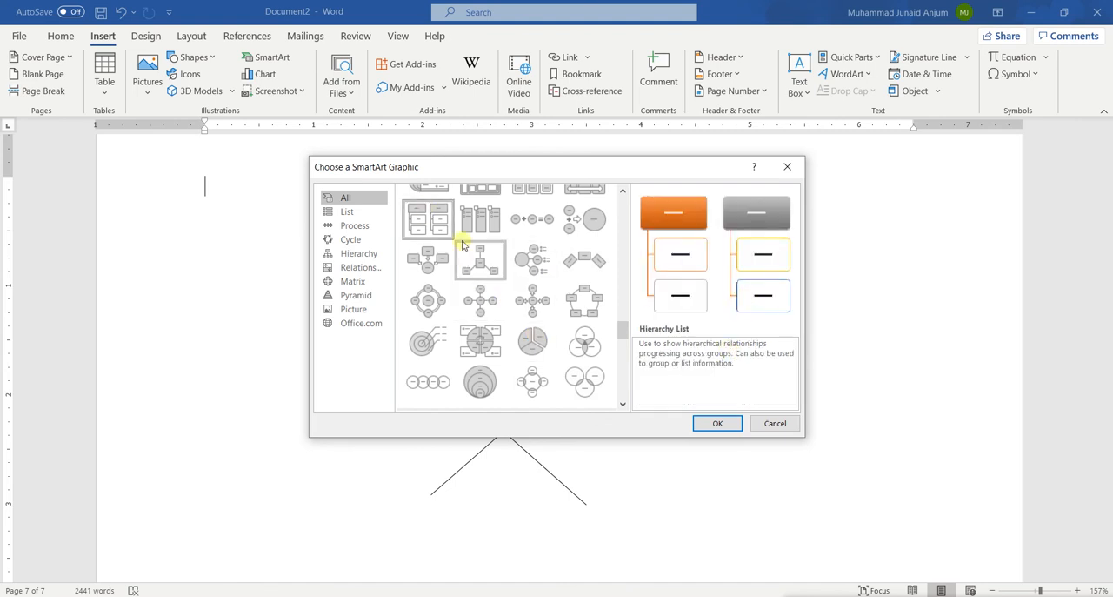
scroll(465, 248, down, 5)
scroll(463, 246, up, 3)
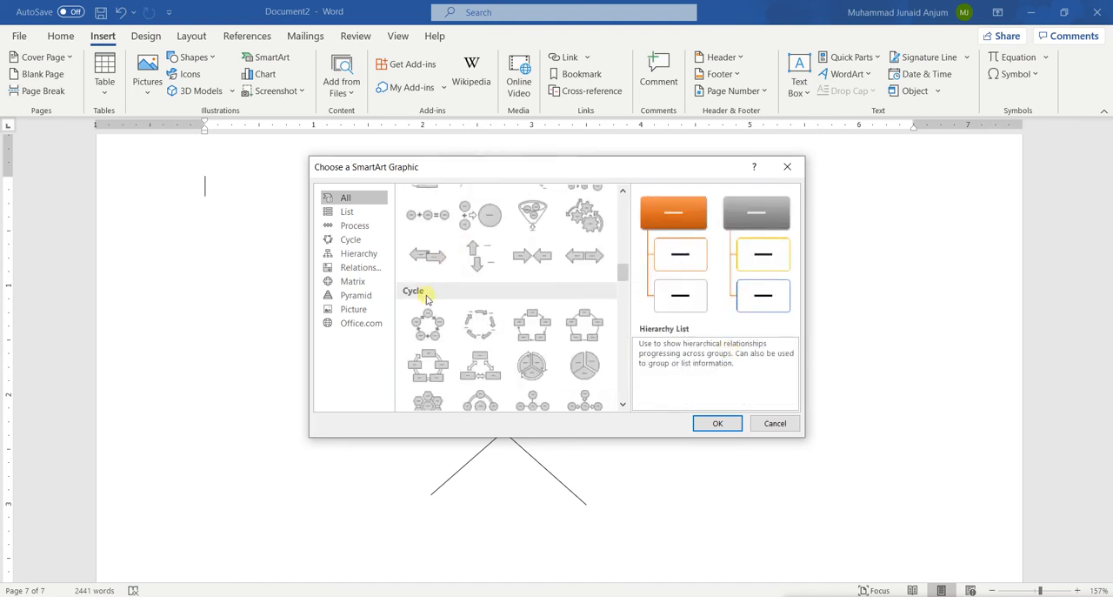
click(475, 334)
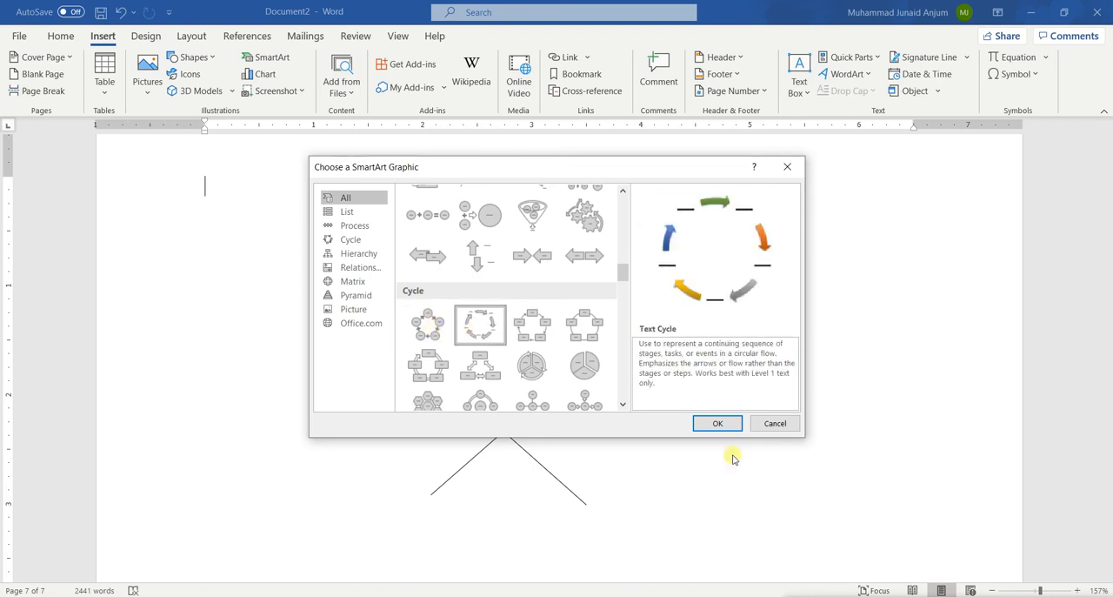
click(715, 424)
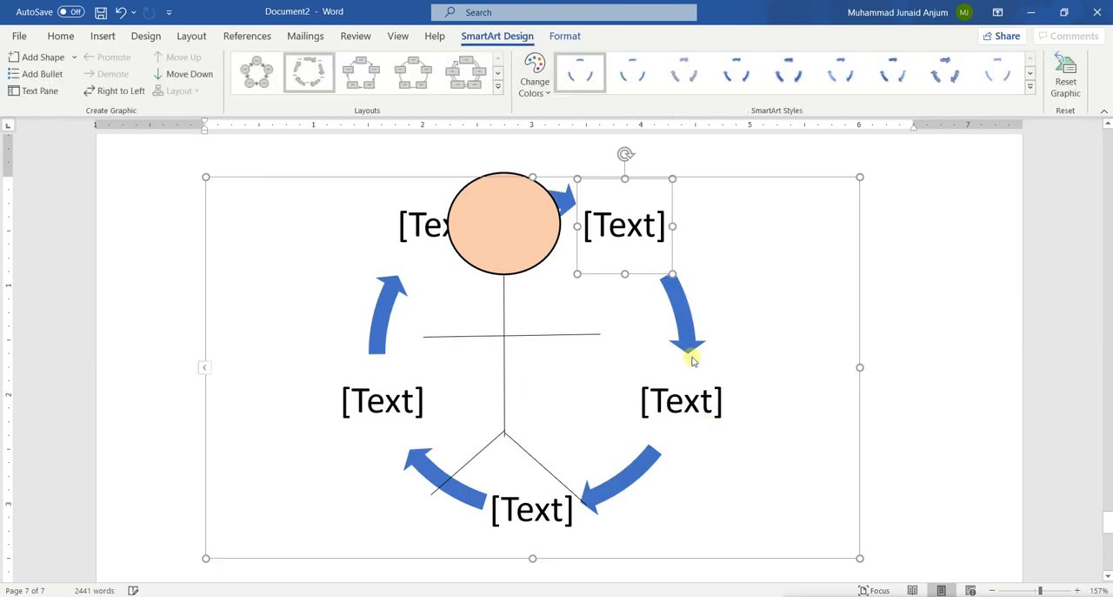
Step: Delete the Text Cycle SmartArt graphic from the stick figure's page
click(782, 339)
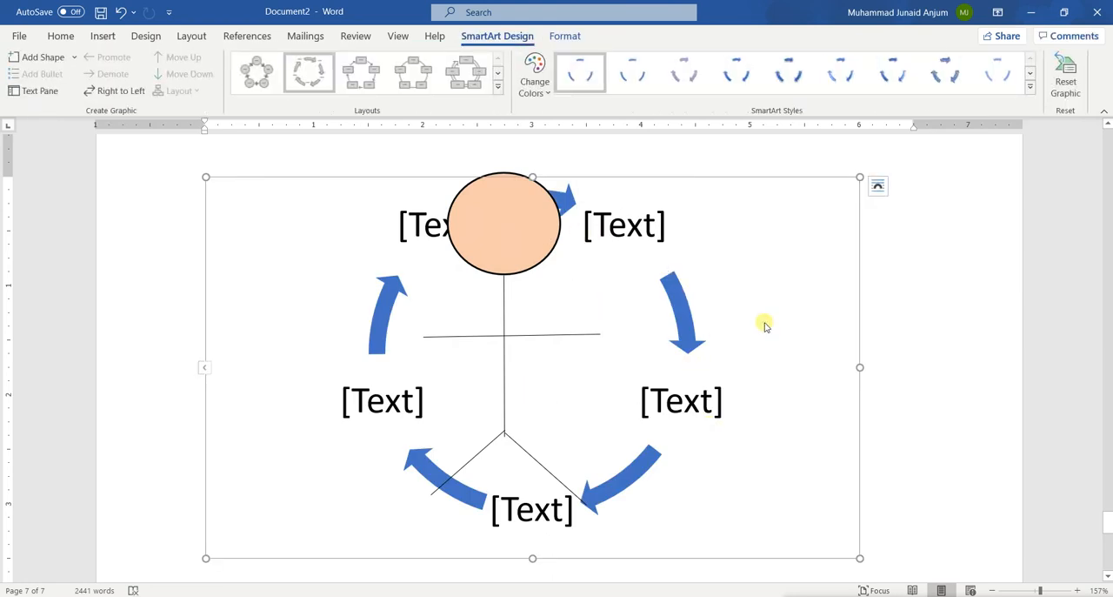
click(546, 232)
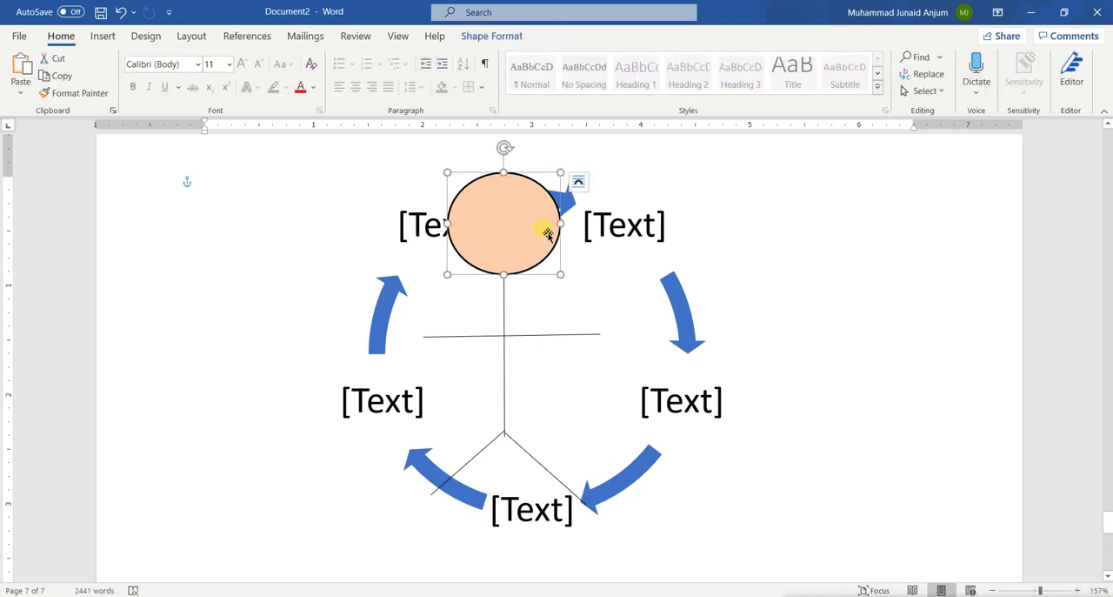
click(833, 319)
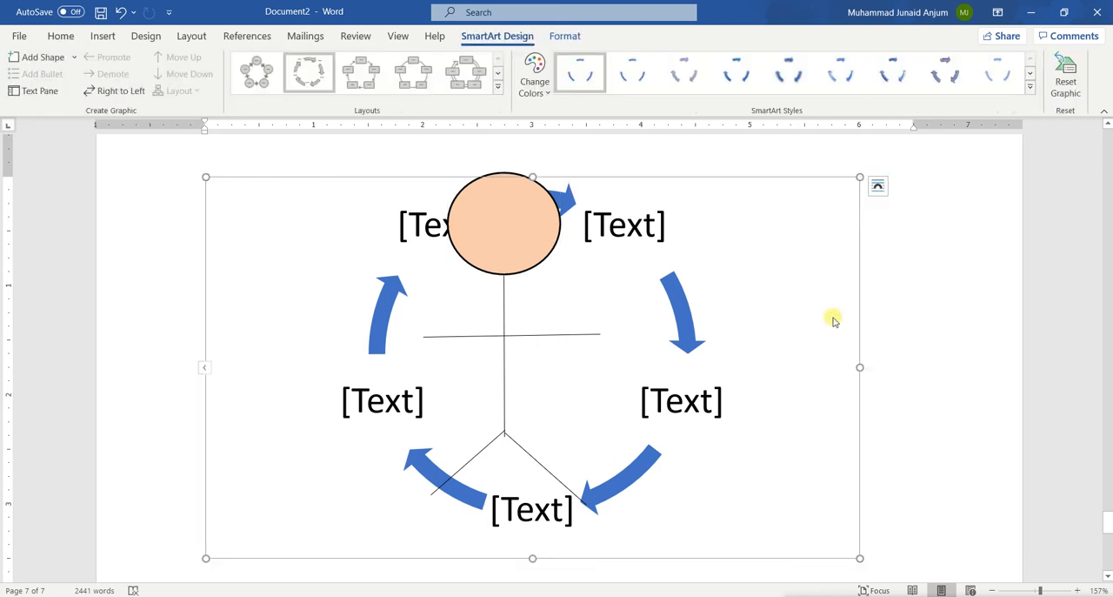
scroll(833, 321, down, 3)
scroll(833, 321, up, 4)
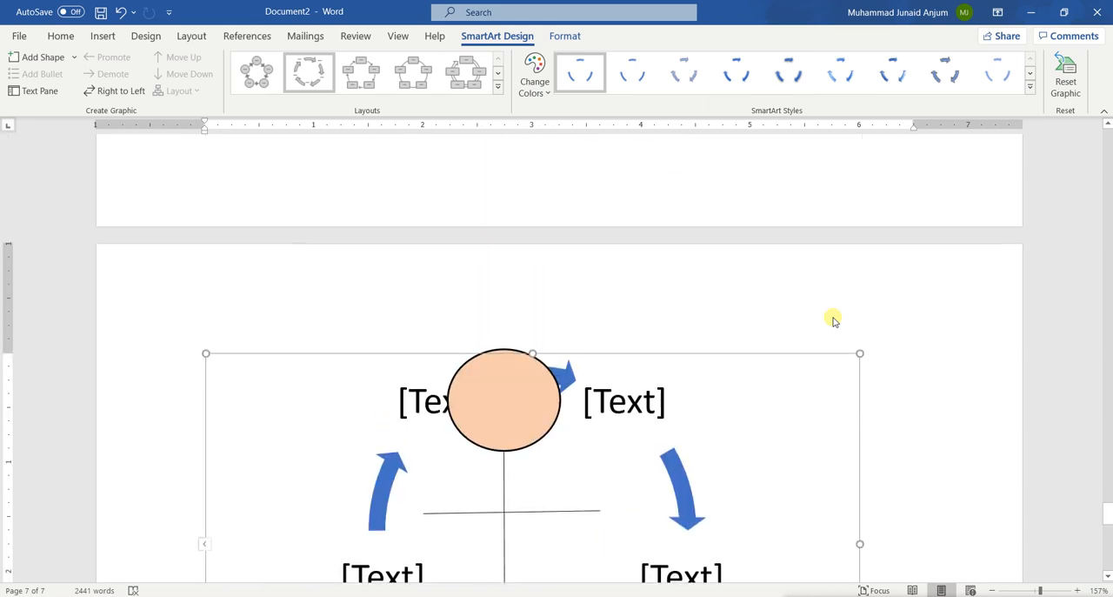
scroll(832, 320, down, 4)
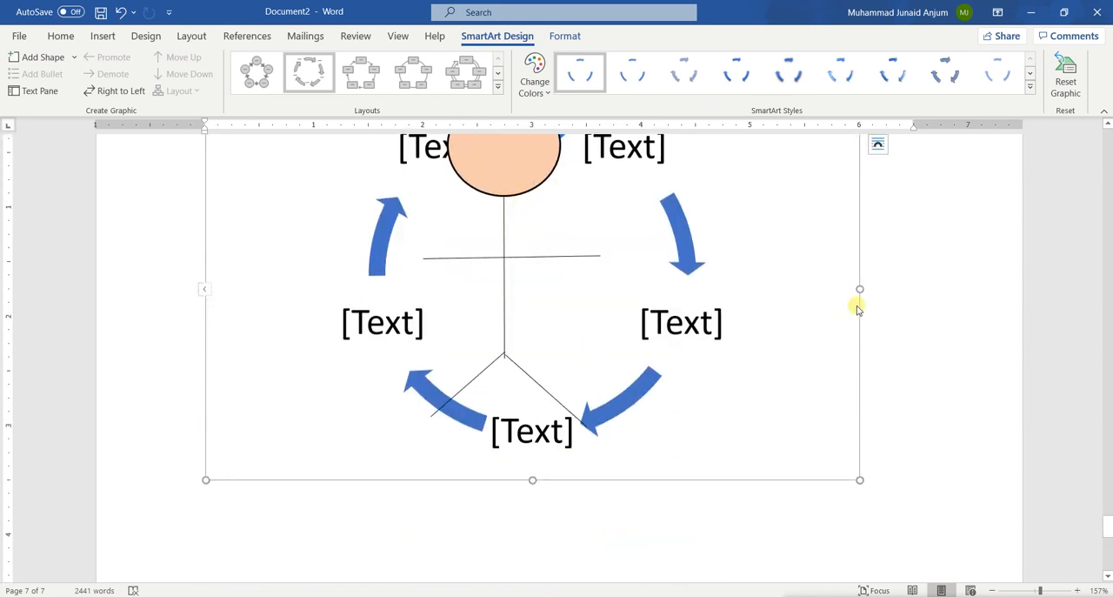
key(Delete)
Step: Move the head oval on its own away from the stick figure and return it to the upper end of the body line
click(494, 193)
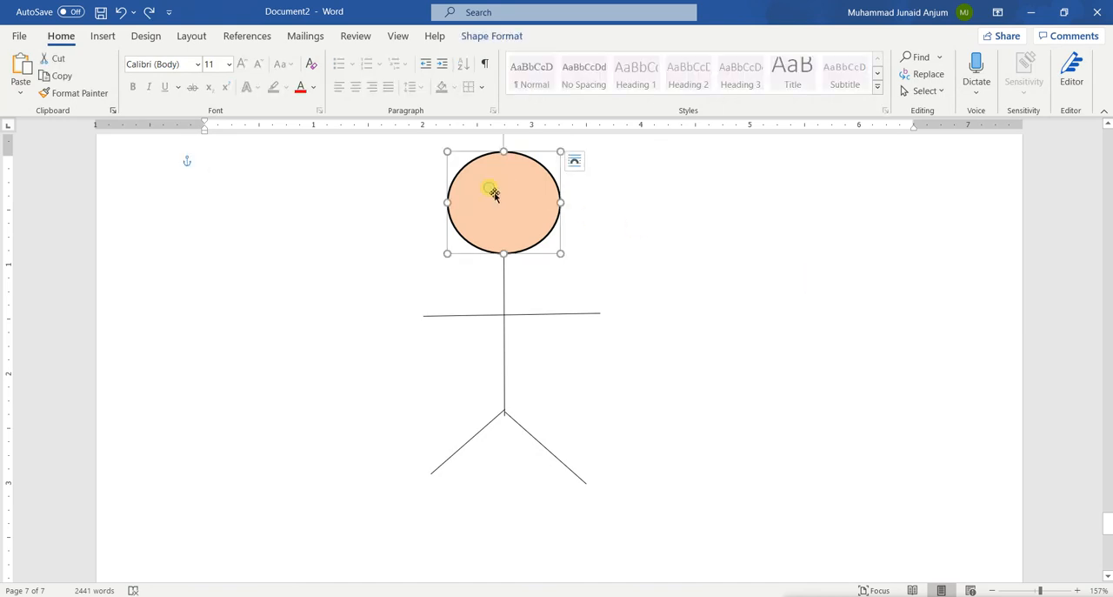
scroll(510, 374, down, 5)
scroll(511, 374, down, 2)
scroll(512, 374, up, 7)
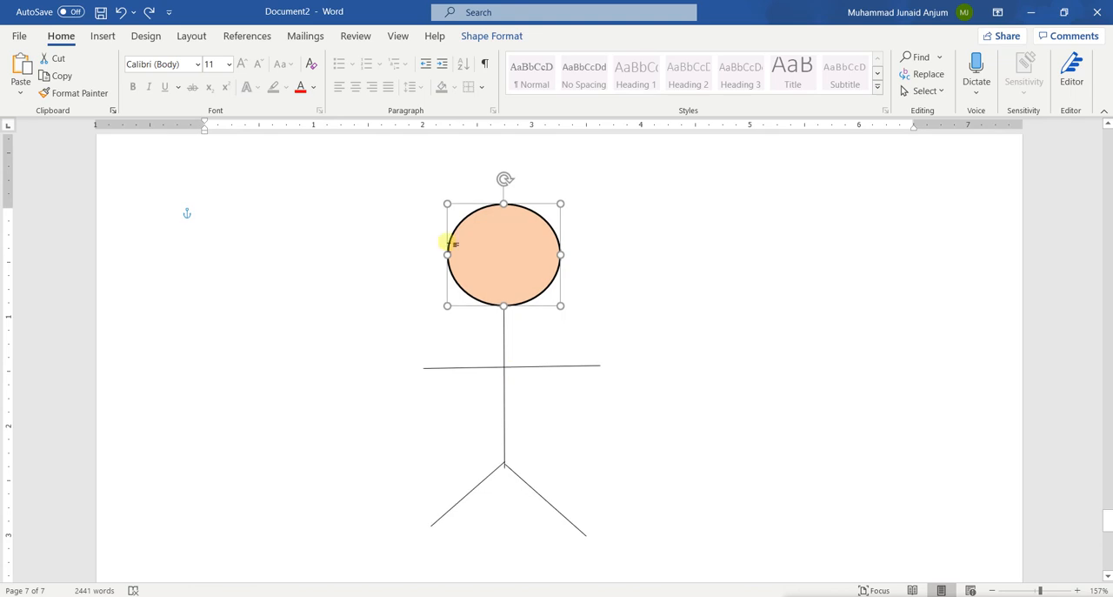
drag(449, 229, 356, 377)
drag(402, 410, 495, 267)
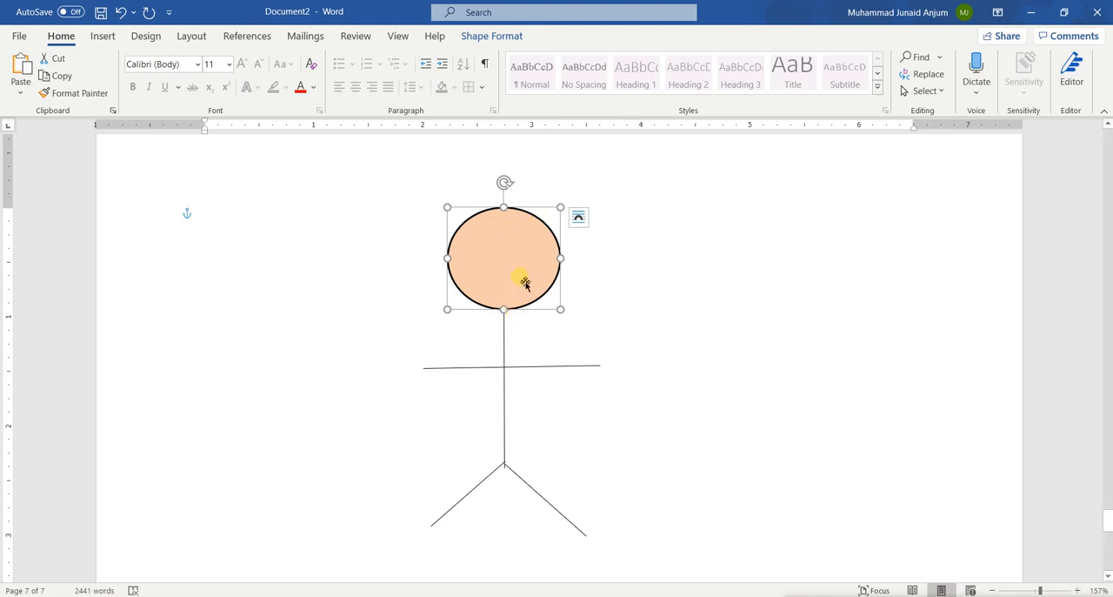
Step: Group the head oval with the body line, the arm line and both leg lines into one object
shift+click(513, 362)
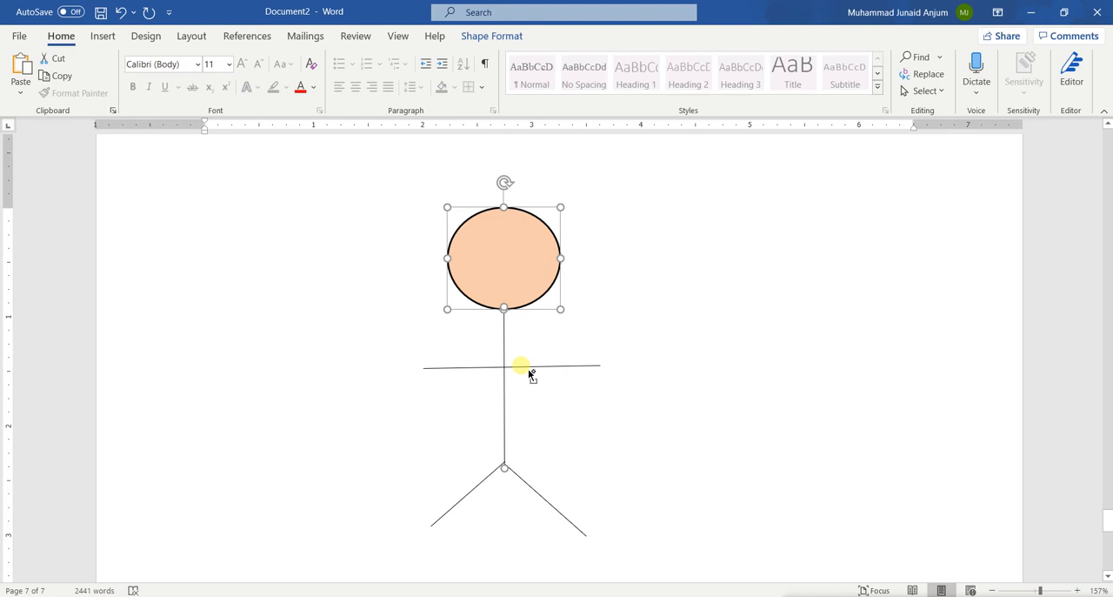
shift+click(529, 371)
shift+click(492, 477)
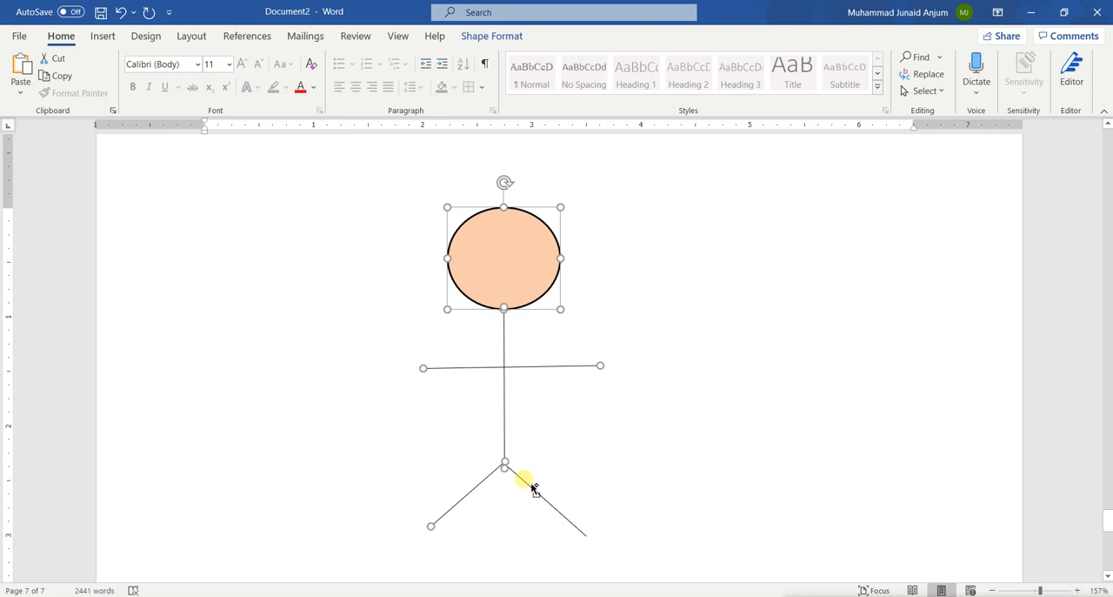
shift+click(532, 487)
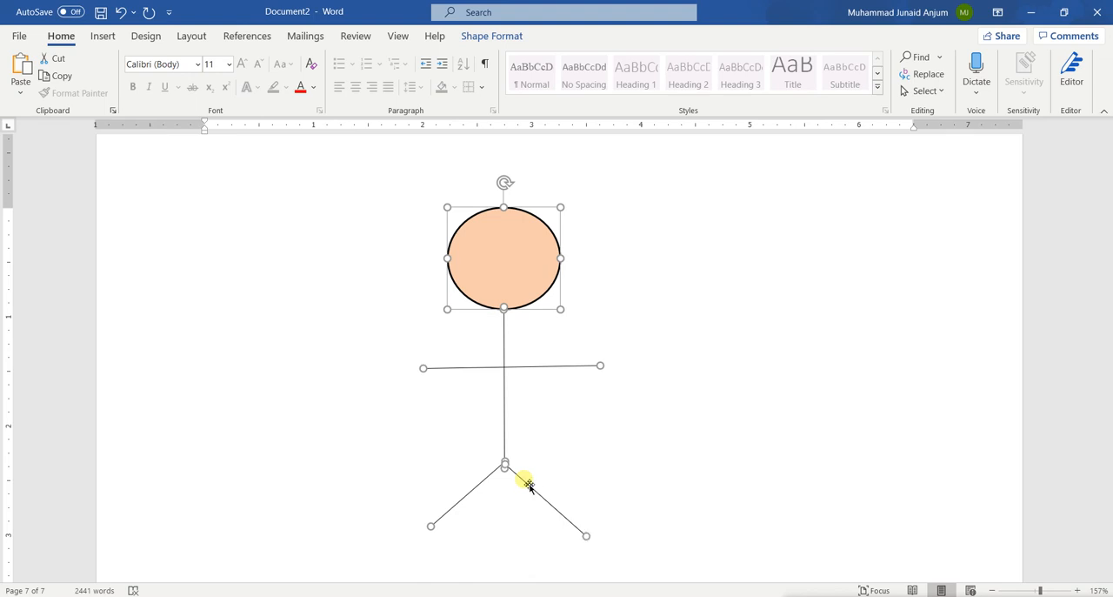
right_click(506, 374)
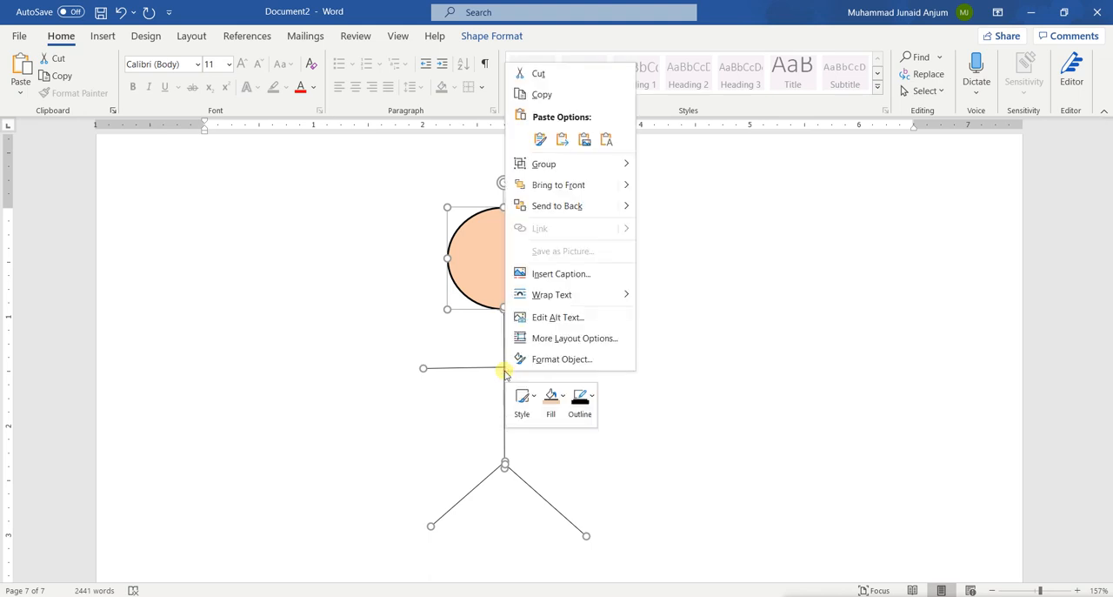
mouse_move(544, 170)
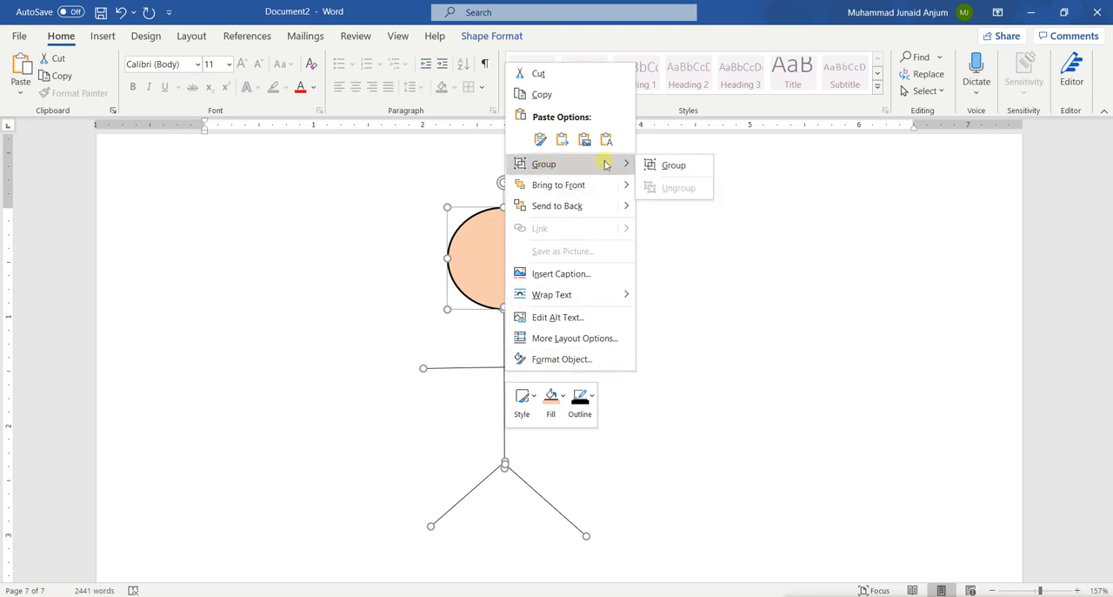
click(674, 166)
Step: Move the grouped stick figure slightly up and to the right, and ungroup it into its separate shapes
drag(498, 266, 513, 247)
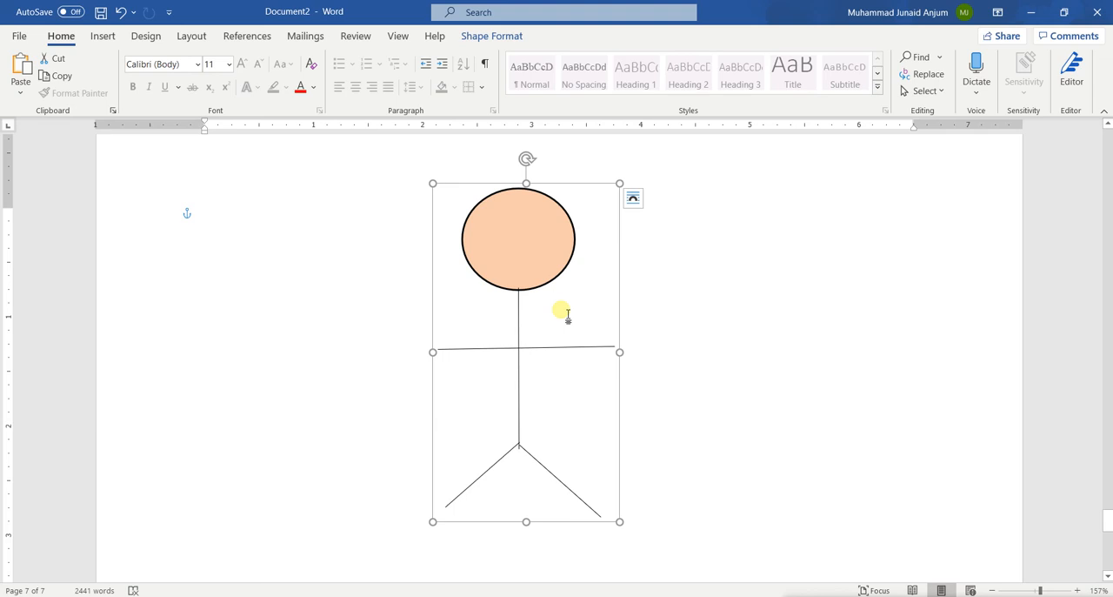
right_click(526, 290)
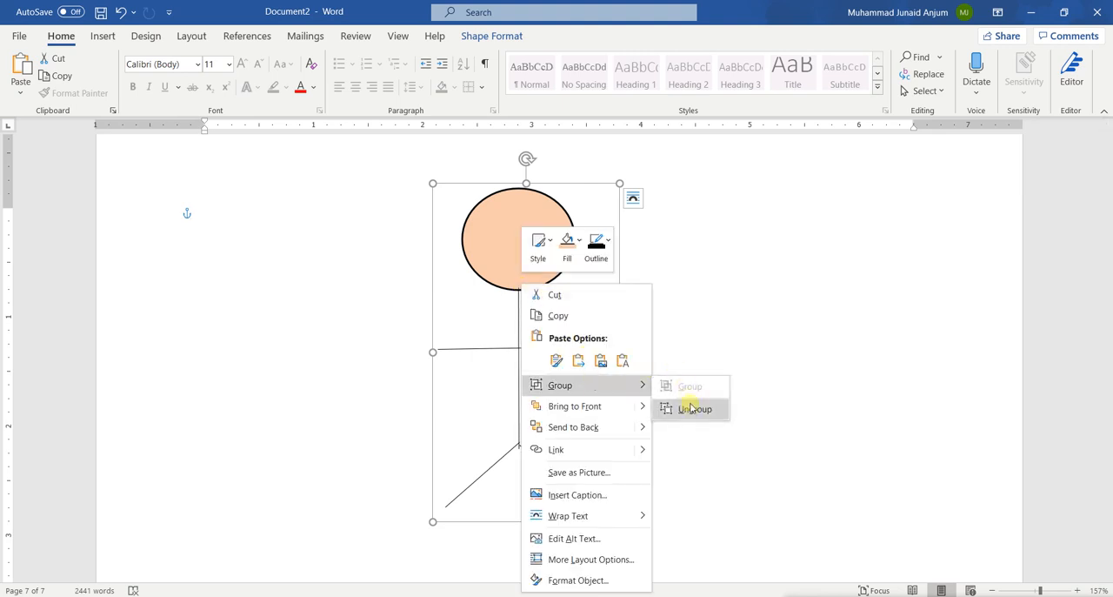
click(694, 408)
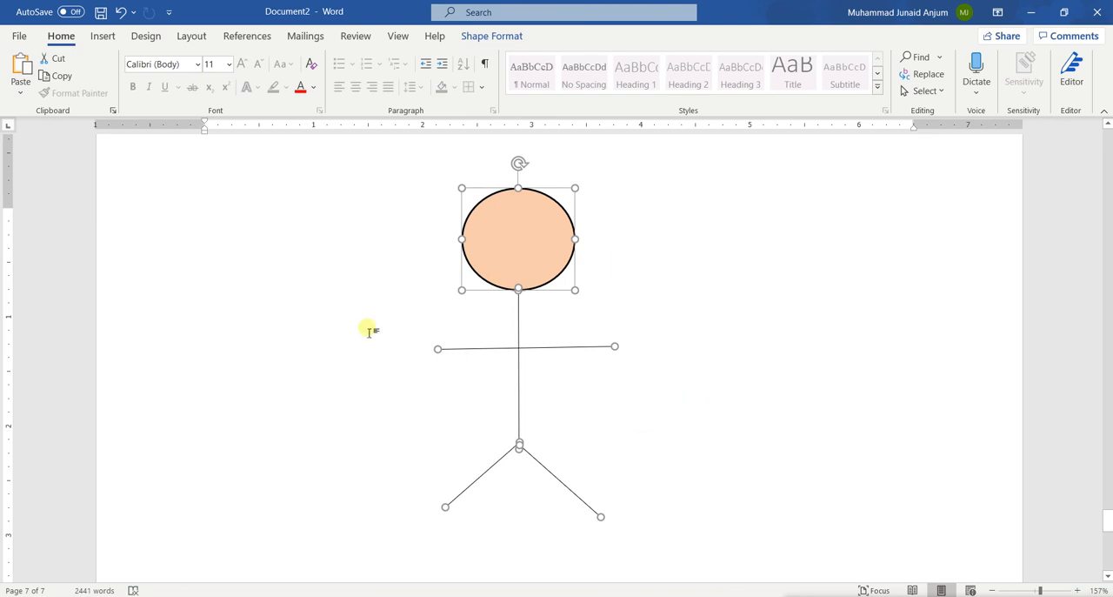
click(103, 36)
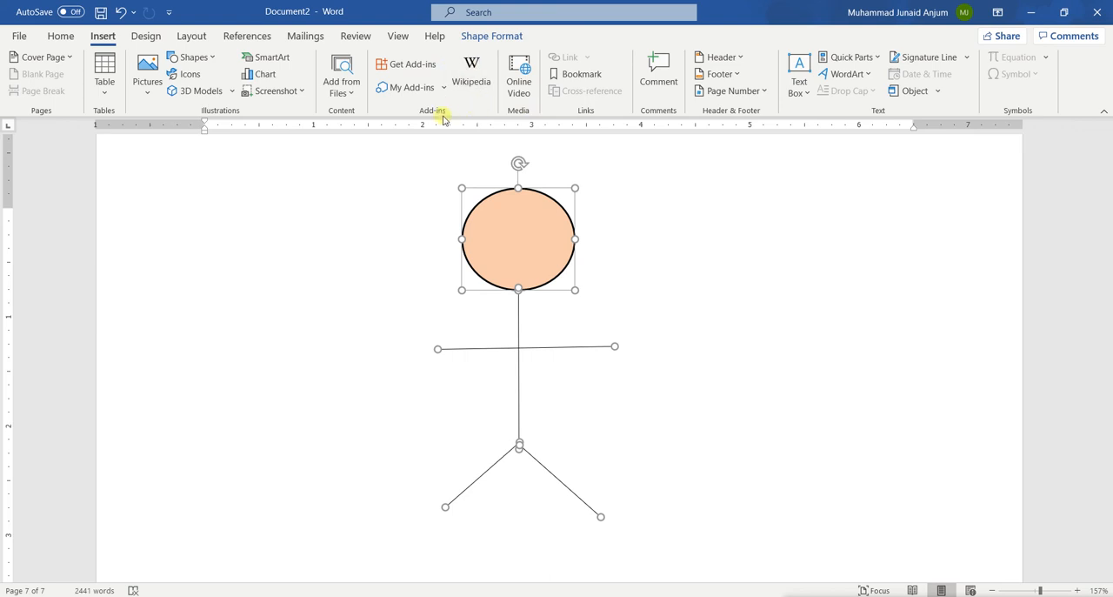
scroll(470, 345, down, 4)
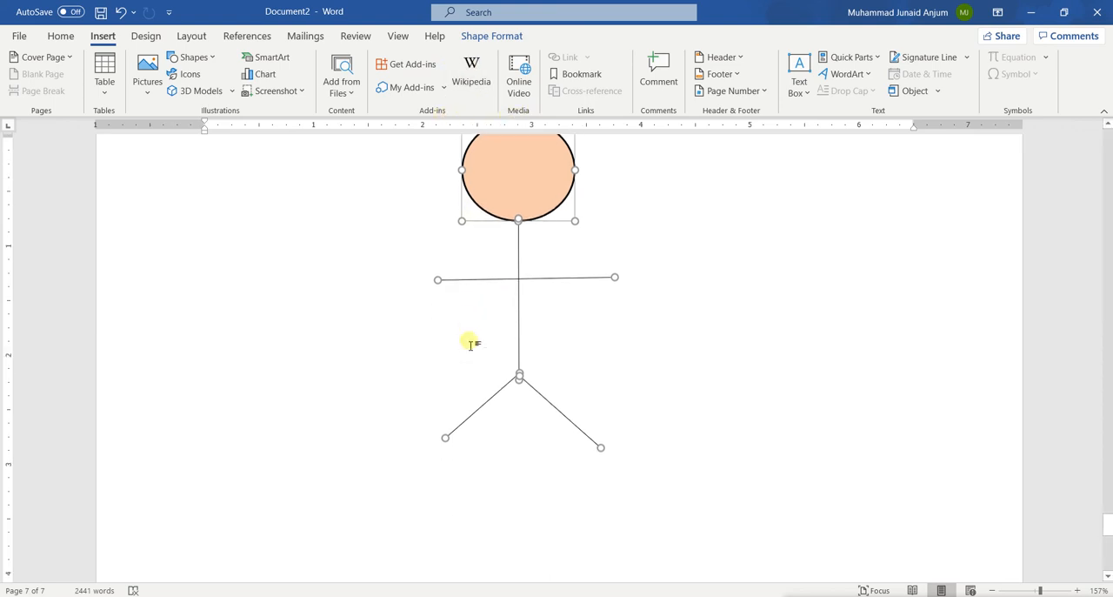
scroll(470, 345, down, 2)
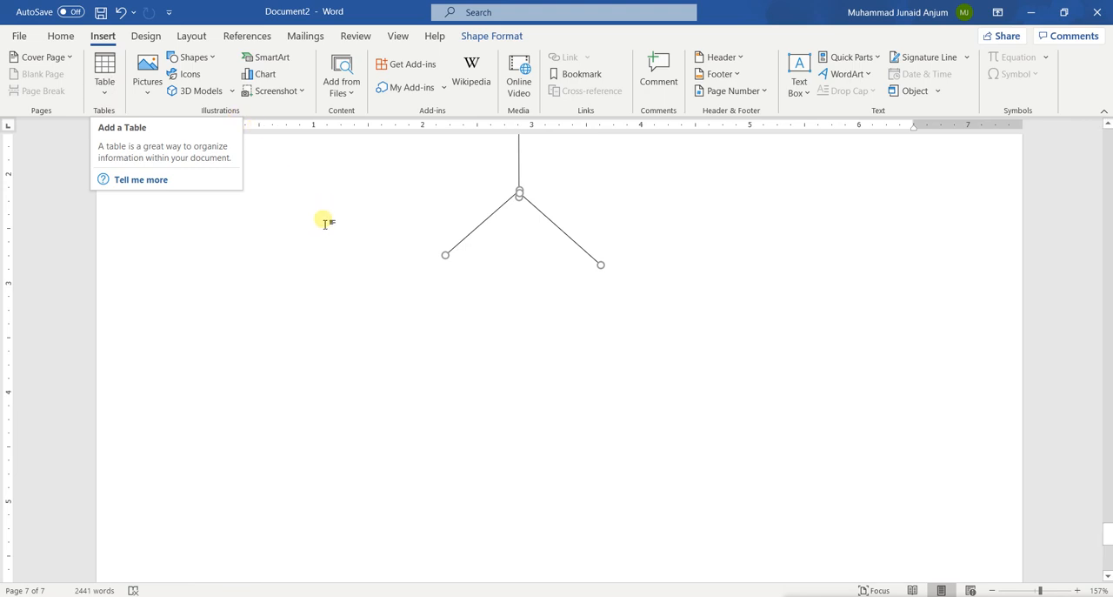
scroll(318, 209, up, 5)
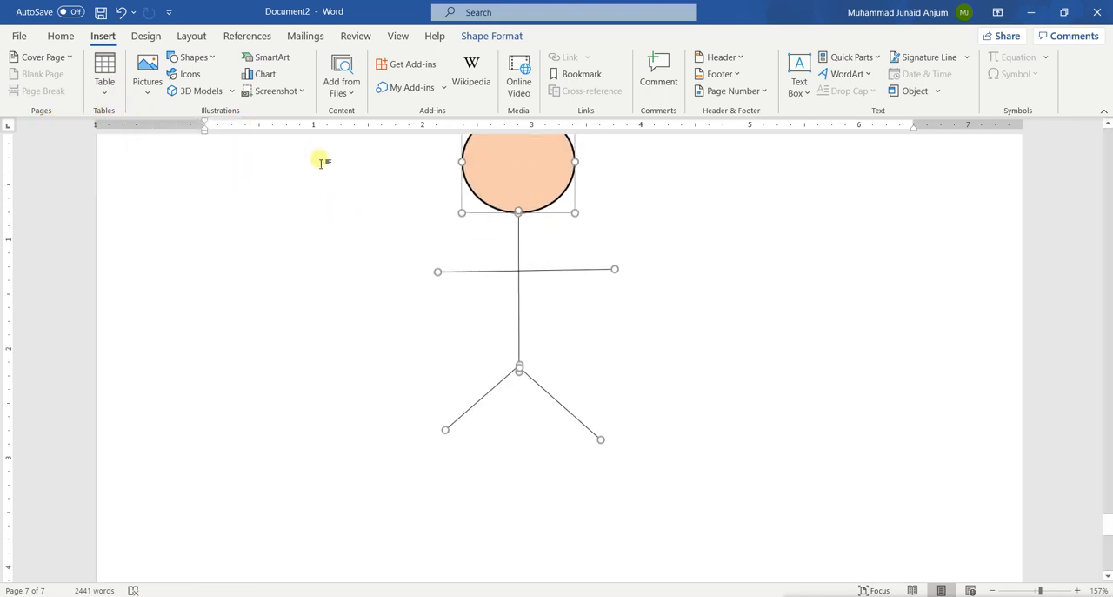
scroll(322, 163, up, 7)
scroll(322, 161, up, 2)
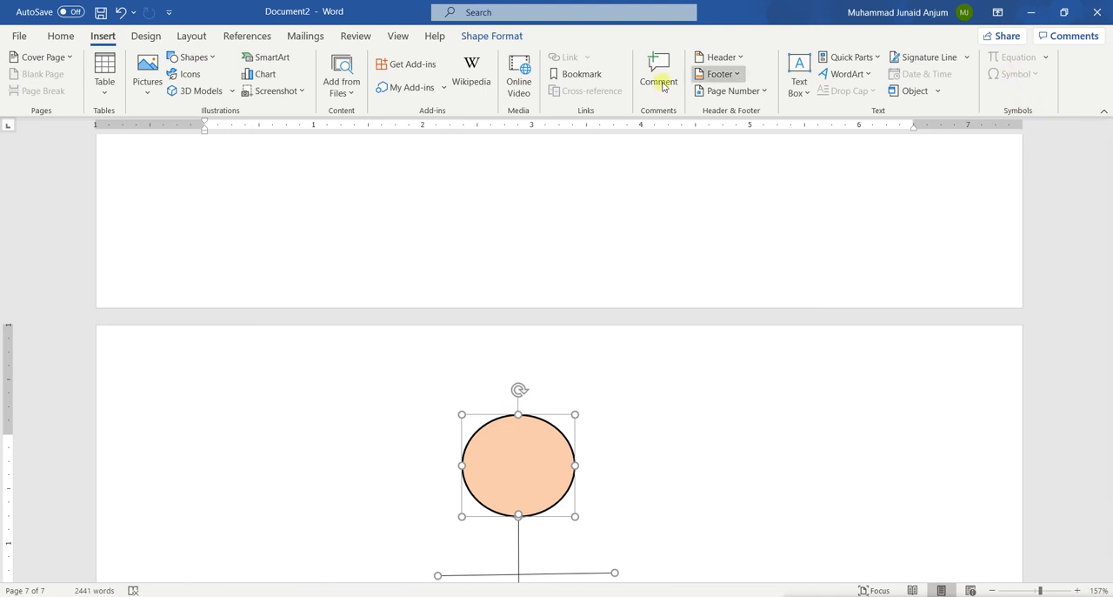
click(147, 38)
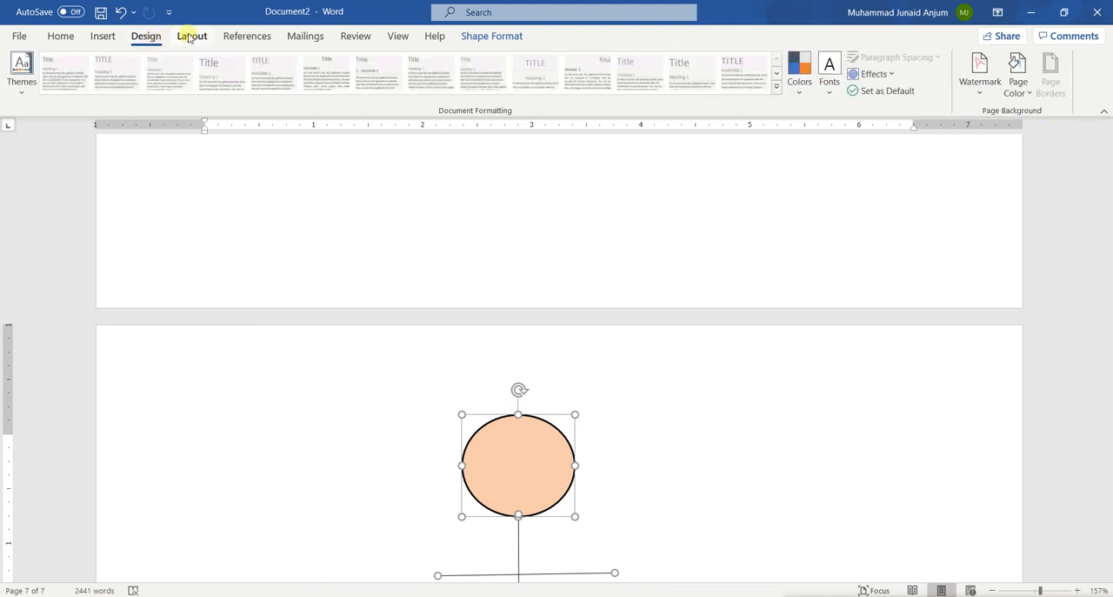
click(189, 37)
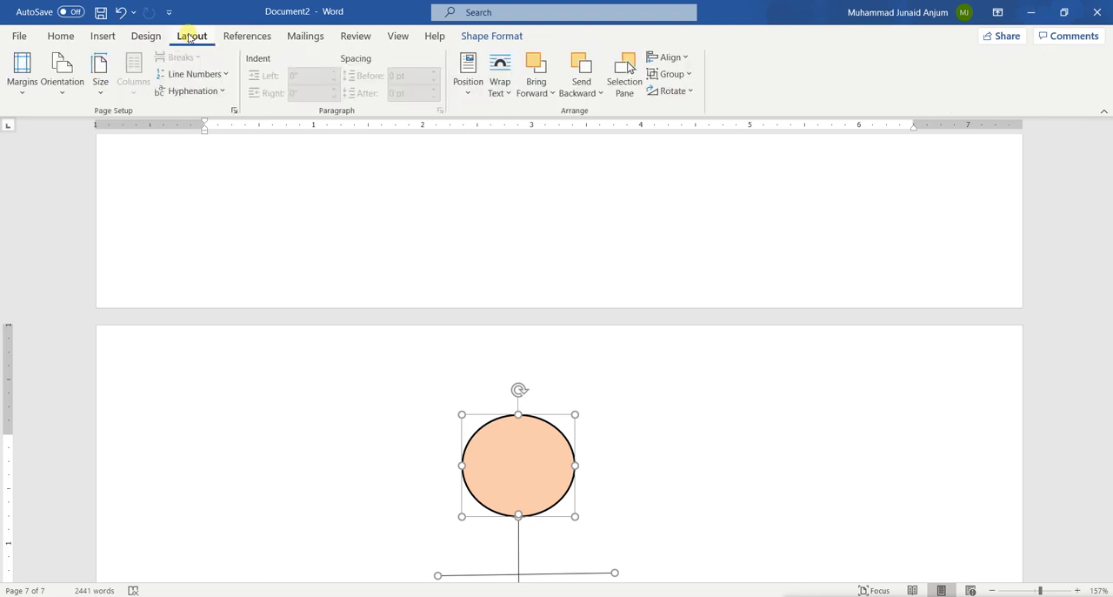